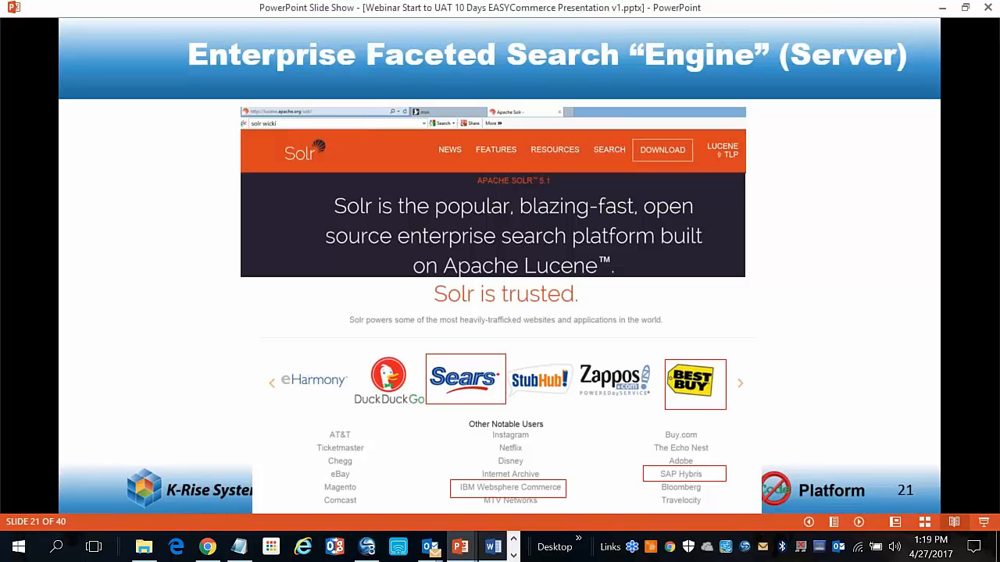
Advance through the Manage JDE Cat Code Names, Enterprise Faceted Search and K-Rise Exclusives slides
{"action": "left_click", "coordinate": [799, 328]}
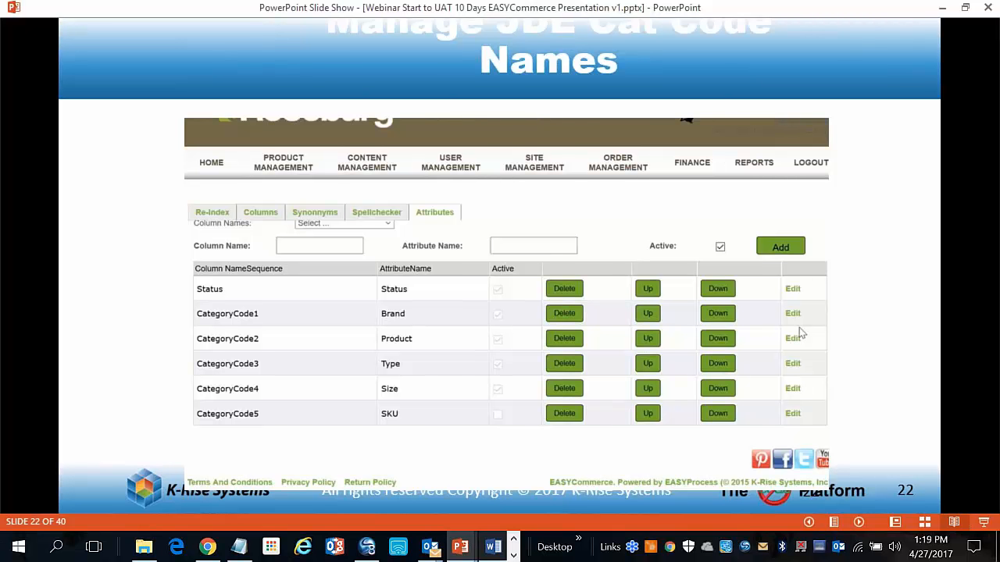
{"action": "left_click", "coordinate": [799, 333]}
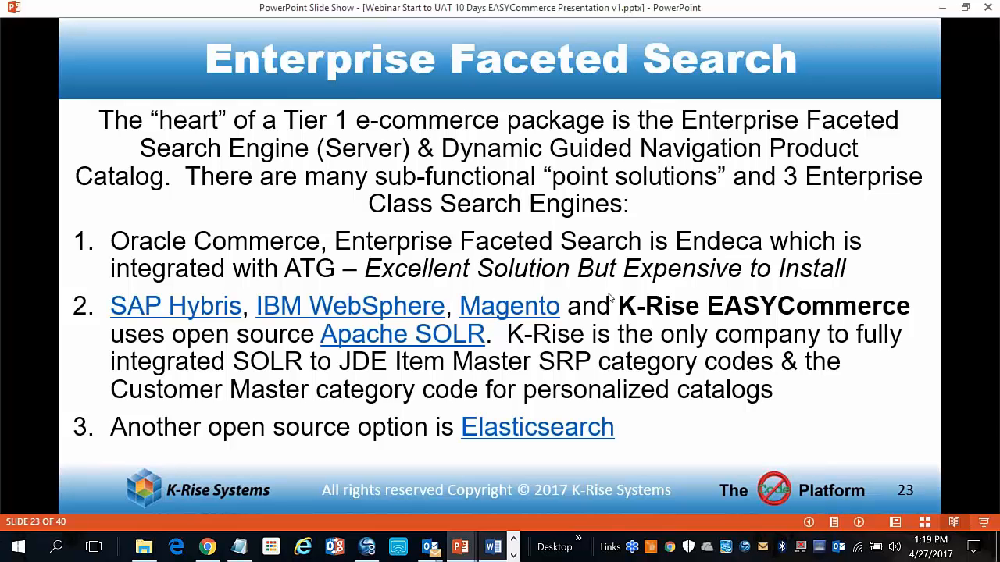
{"action": "left_click", "coordinate": [701, 308]}
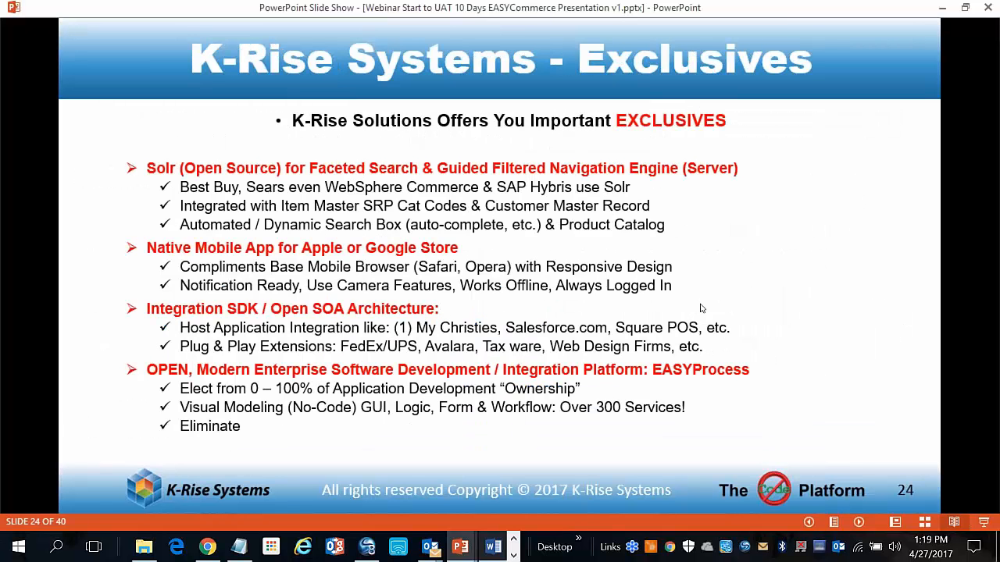
Step through the EASYPay slides to slide 27, then switch to the browser
{"action": "left_click", "coordinate": [701, 308]}
{"action": "key", "text": "Right"}
{"action": "left_click", "coordinate": [785, 445]}
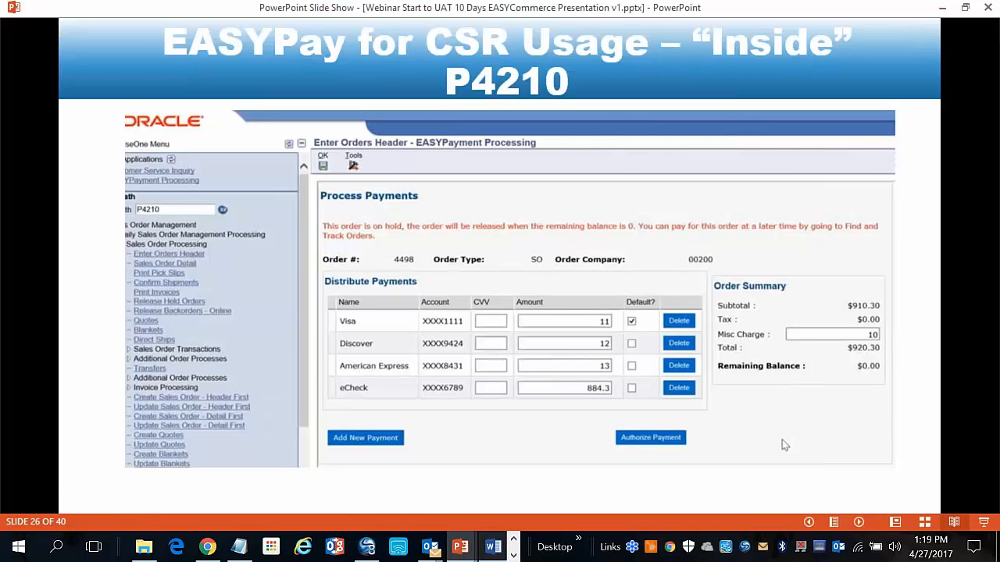
{"action": "left_click", "coordinate": [785, 445]}
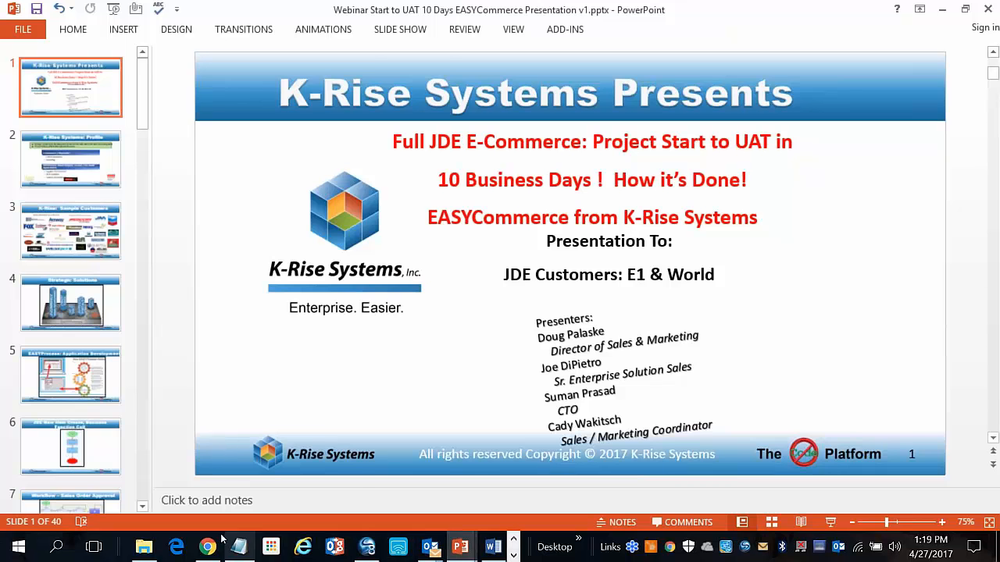
{"action": "left_click", "coordinate": [208, 547]}
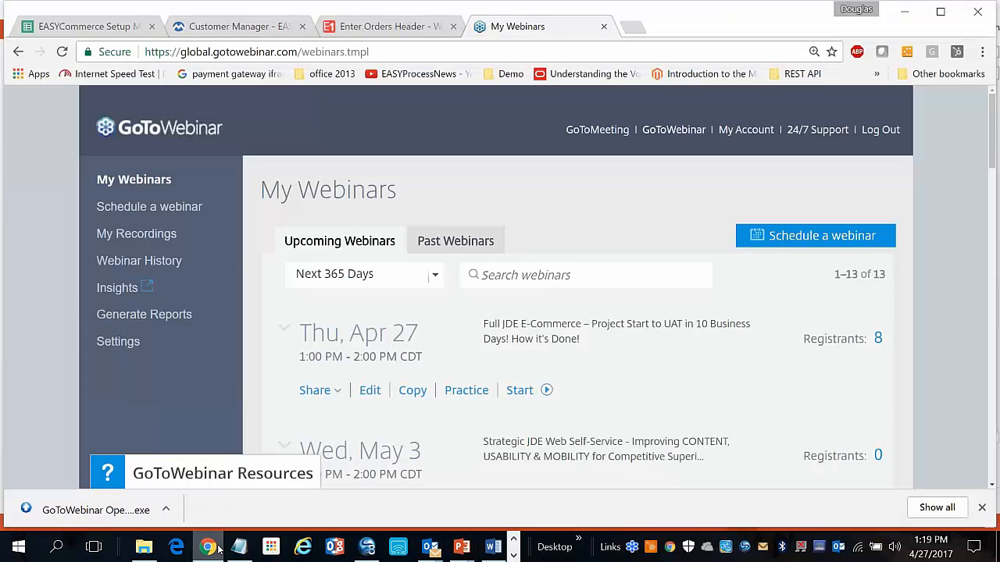
Glance at the JDE sales order headers, then log out of the sales rep account
{"action": "left_click", "coordinate": [367, 28]}
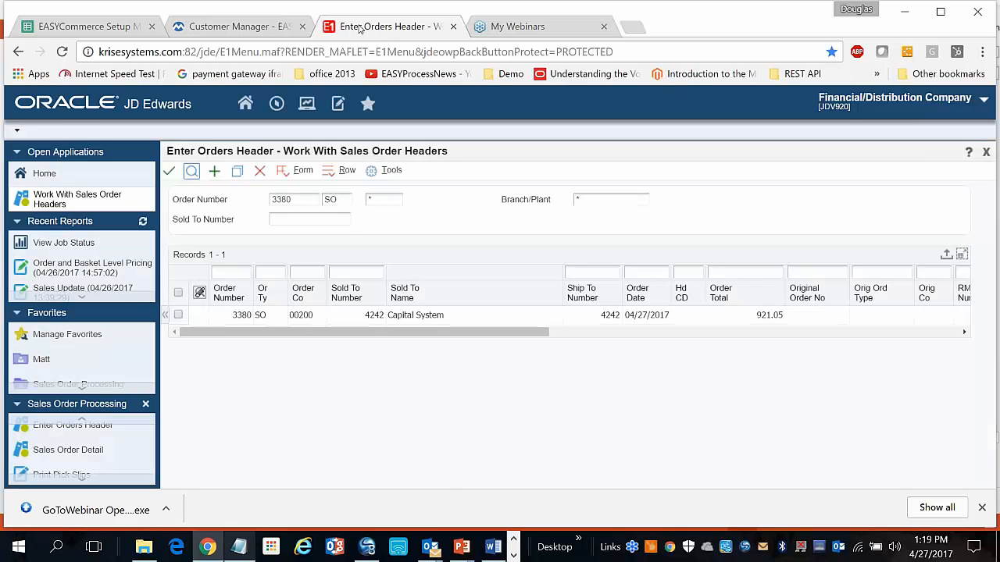
{"action": "left_click", "coordinate": [239, 26]}
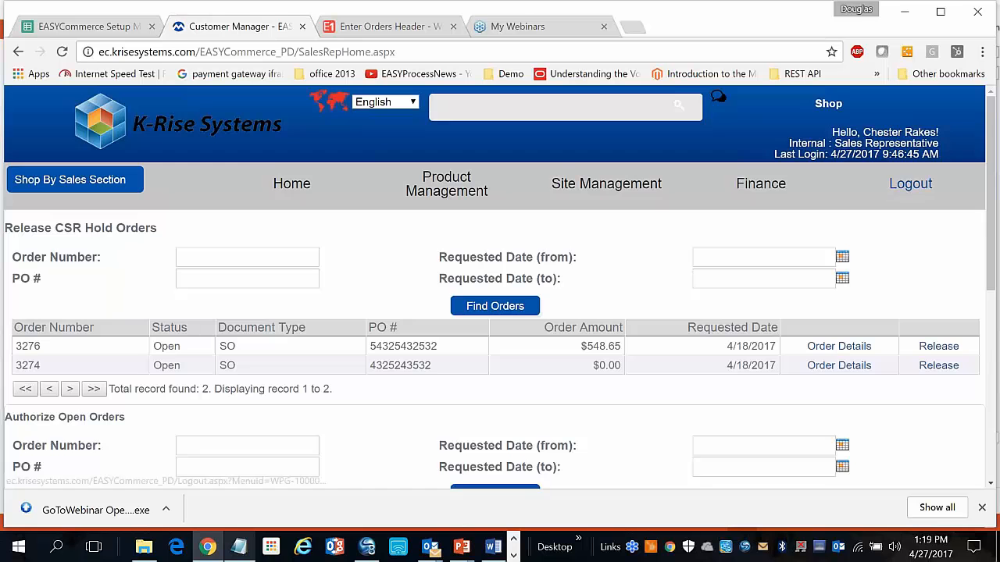
{"action": "left_click", "coordinate": [906, 191]}
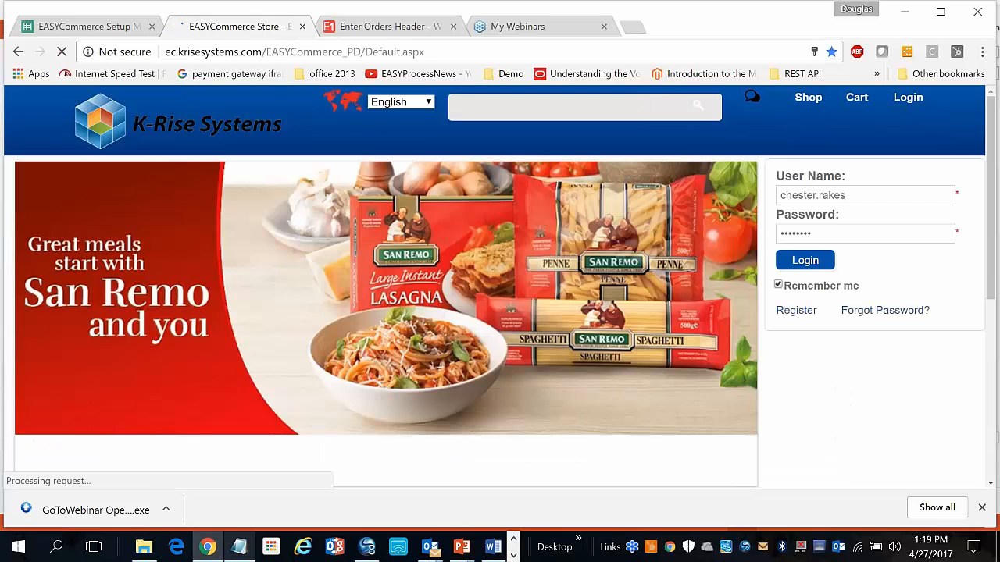
Log back in using the saved customer login from the User Name suggestions
{"action": "left_click", "coordinate": [882, 193]}
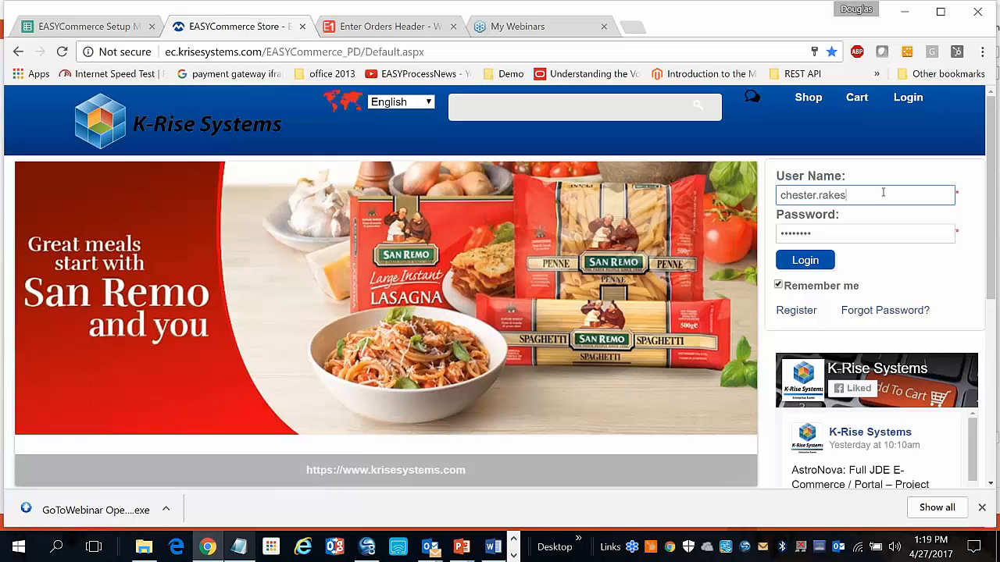
{"action": "key", "text": "BackSpace"}
{"action": "key", "text": "BackSpace"}
{"action": "key", "text": "BackSpace"}
{"action": "key", "text": "BackSpace"}
{"action": "key", "text": "BackSpace"}
{"action": "key", "text": "BackSpace"}
{"action": "key", "text": "BackSpace"}
{"action": "key", "text": "BackSpace"}
{"action": "key", "text": "BackSpace"}
{"action": "key", "text": "BackSpace"}
{"action": "key", "text": "BackSpace"}
{"action": "key", "text": "BackSpace"}
{"action": "key", "text": "BackSpace"}
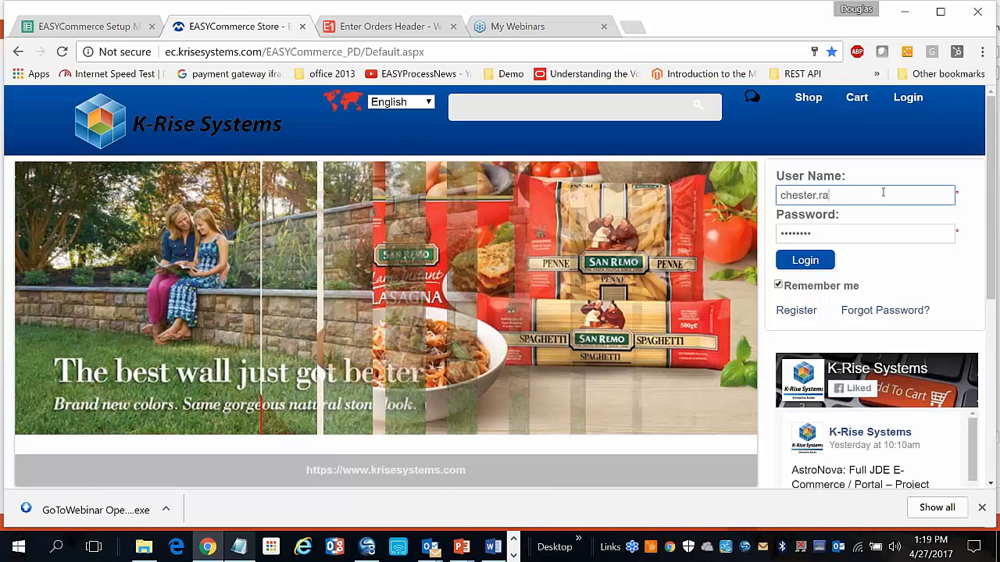
{"action": "key", "text": "Down"}
{"action": "key", "text": "Return"}
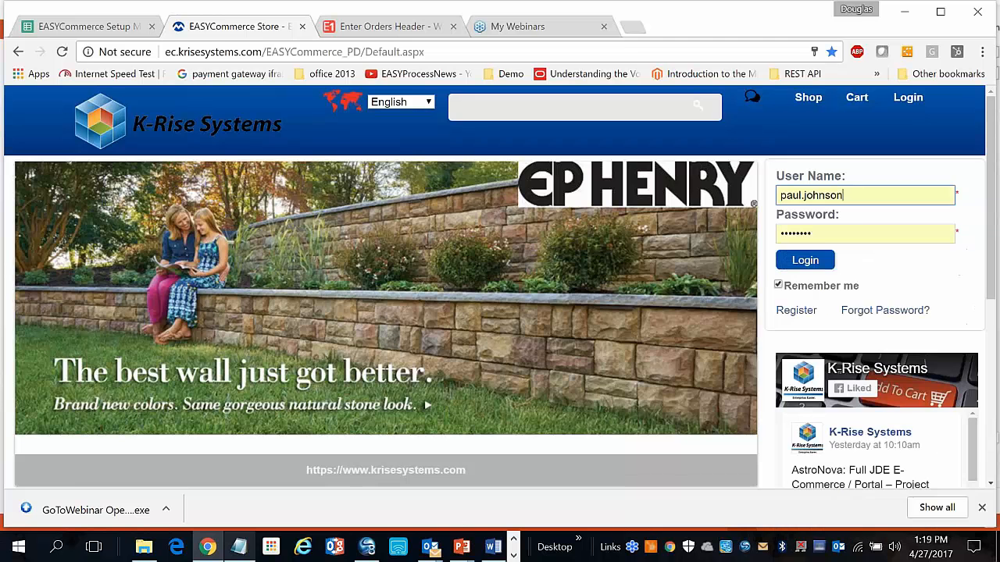
{"action": "left_click", "coordinate": [825, 264]}
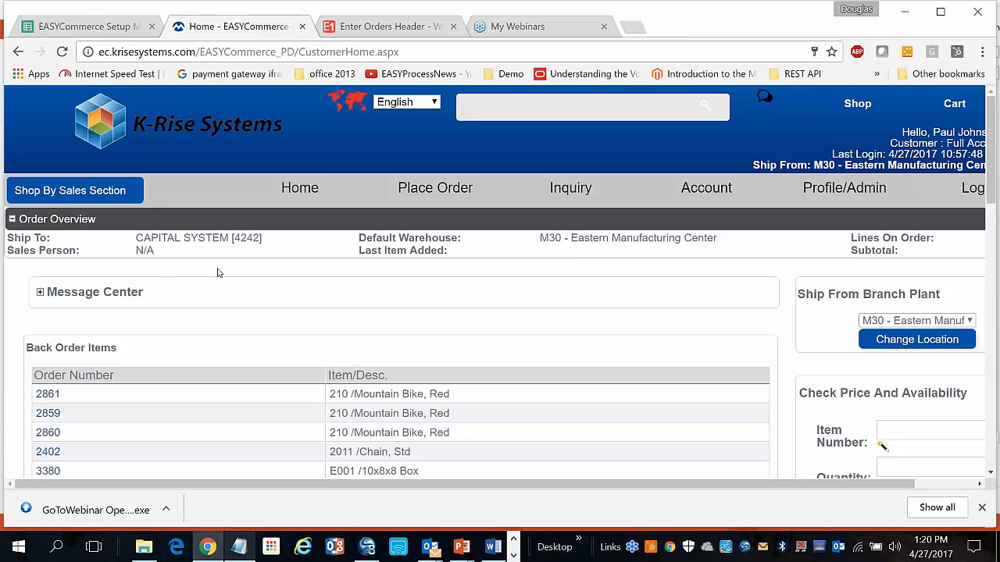
Run Get Price And Availability for item 220 at quantity 4
{"action": "scroll", "coordinate": [436, 327], "scroll_direction": "down", "scroll_amount": 1}
{"action": "scroll", "coordinate": [436, 326], "scroll_direction": "down", "scroll_amount": 3}
{"action": "scroll", "coordinate": [436, 327], "scroll_direction": "down", "scroll_amount": 2}
{"action": "scroll", "coordinate": [436, 327], "scroll_direction": "down", "scroll_amount": 3}
{"action": "scroll", "coordinate": [850, 380], "scroll_direction": "up", "scroll_amount": 3}
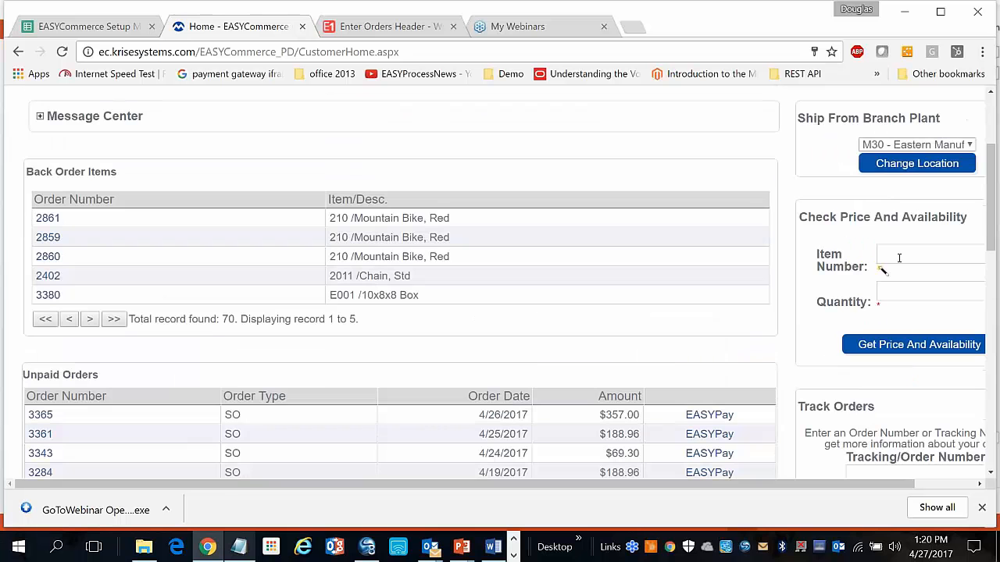
{"action": "left_click", "coordinate": [899, 257]}
{"action": "type", "text": "220"}
{"action": "key", "text": "Tab"}
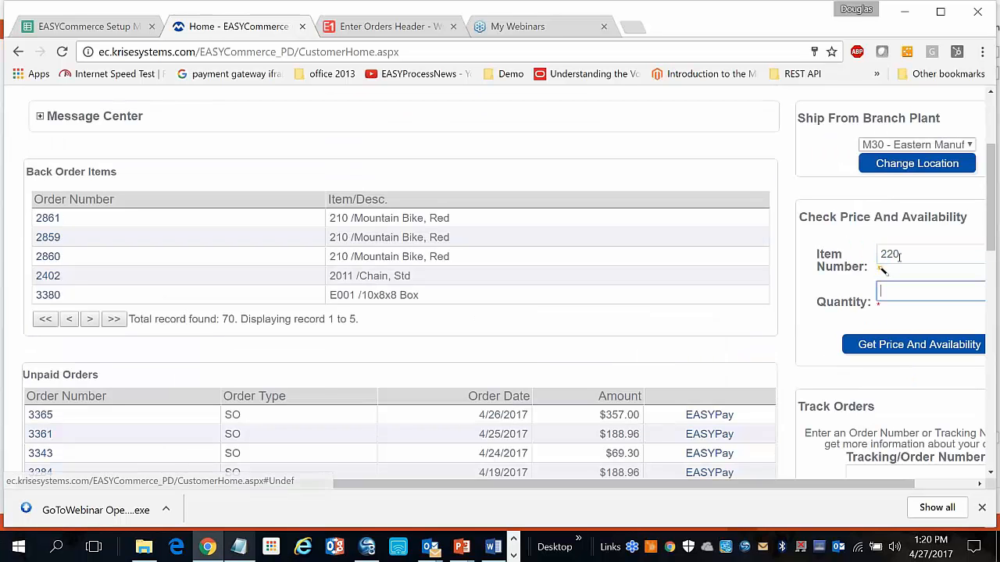
{"action": "type", "text": "4"}
{"action": "key", "text": "Tab"}
{"action": "key", "text": "Return"}
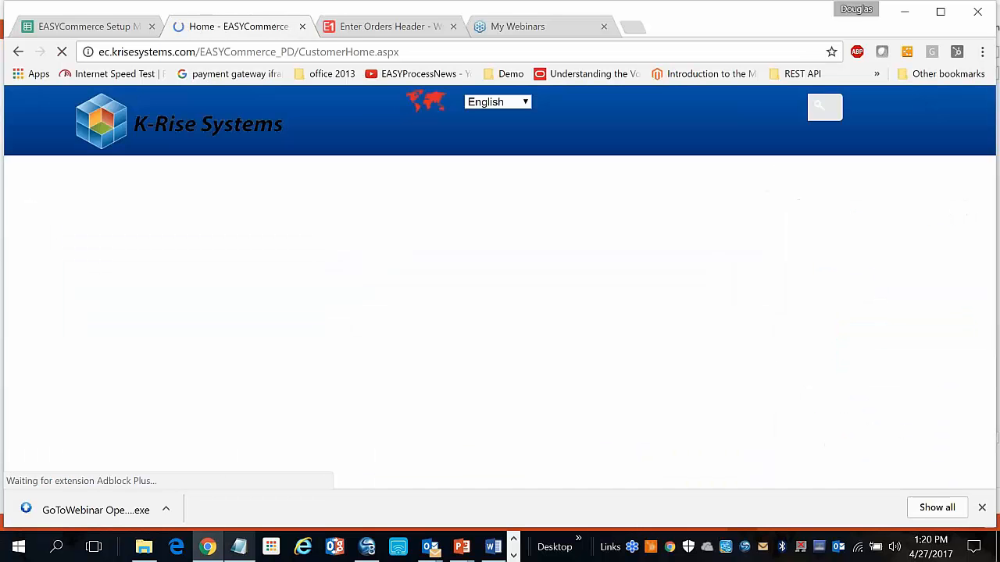
Review the results: retail $331.96, net $238.00 and per-branch-plant availability
{"action": "scroll", "coordinate": [878, 368], "scroll_direction": "down", "scroll_amount": 4}
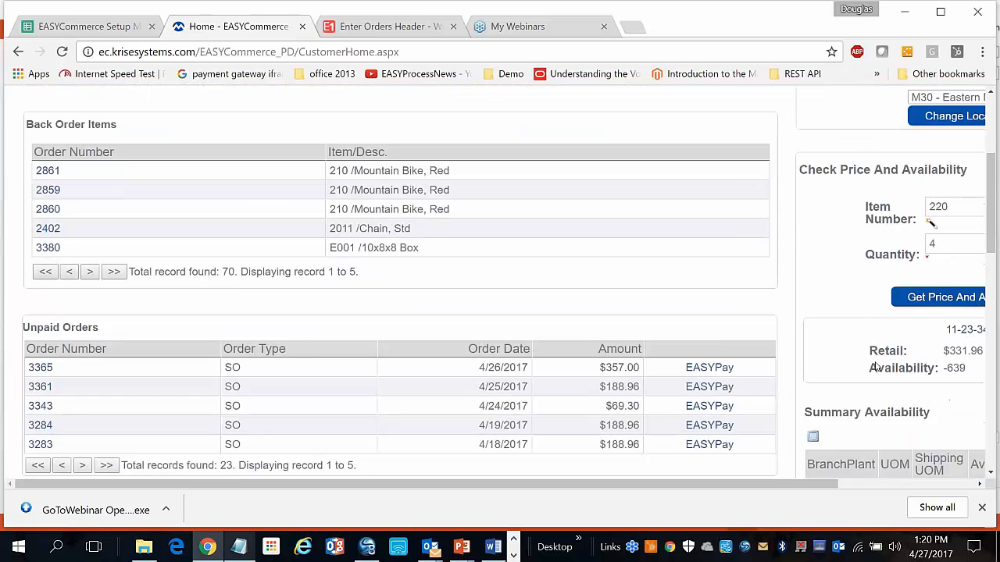
{"action": "left_click_drag", "start_coordinate": [820, 484], "coordinate": [961, 484]}
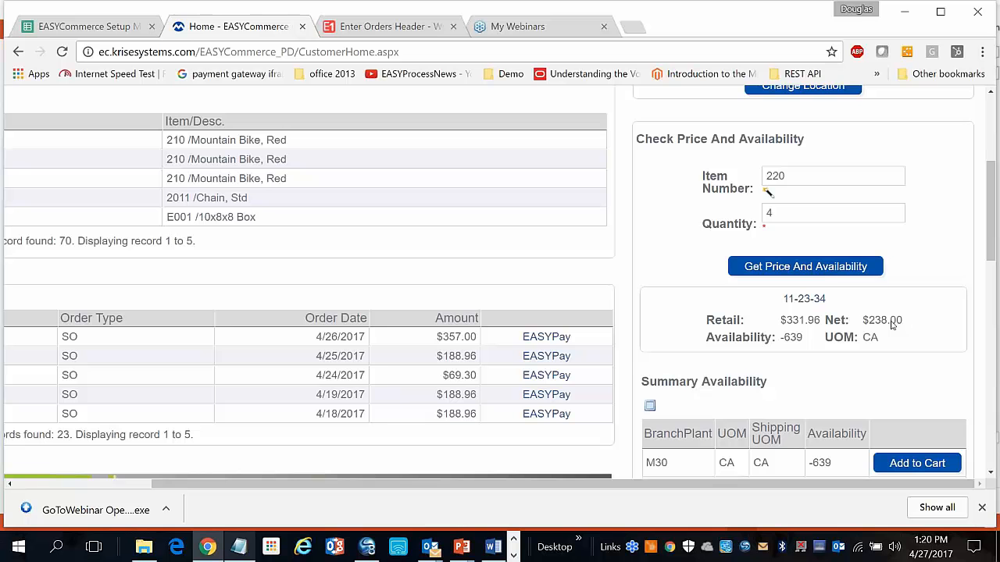
{"action": "scroll", "coordinate": [892, 325], "scroll_direction": "down", "scroll_amount": 1}
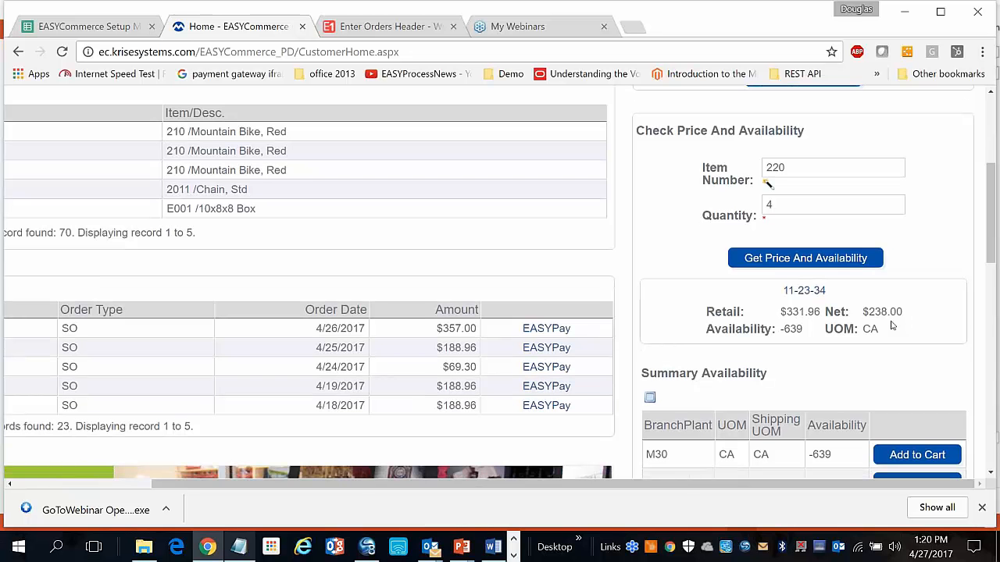
{"action": "scroll", "coordinate": [893, 325], "scroll_direction": "down", "scroll_amount": 1}
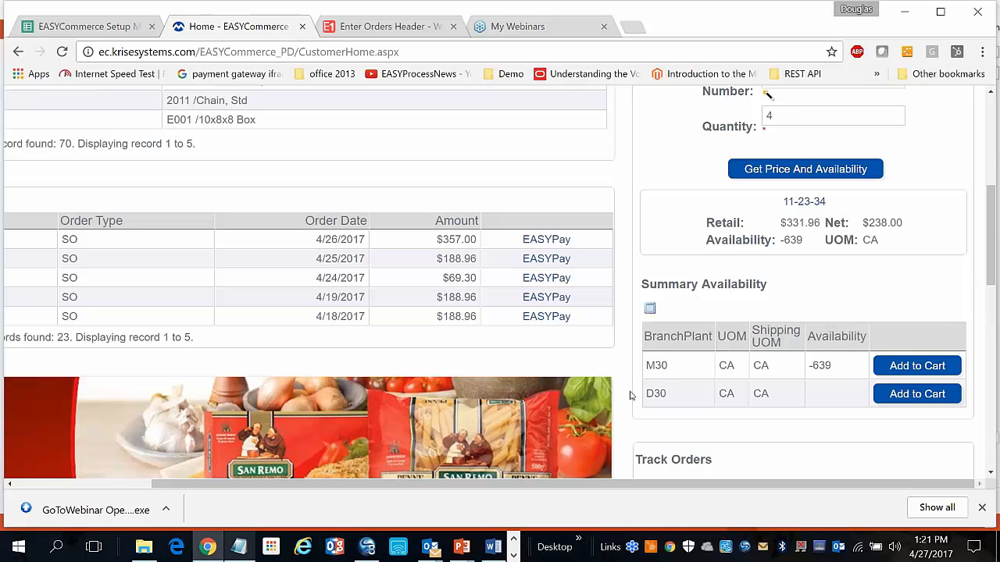
Open the New EASYCommerce Store favorite in Internet Explorer
{"action": "left_click", "coordinate": [304, 545]}
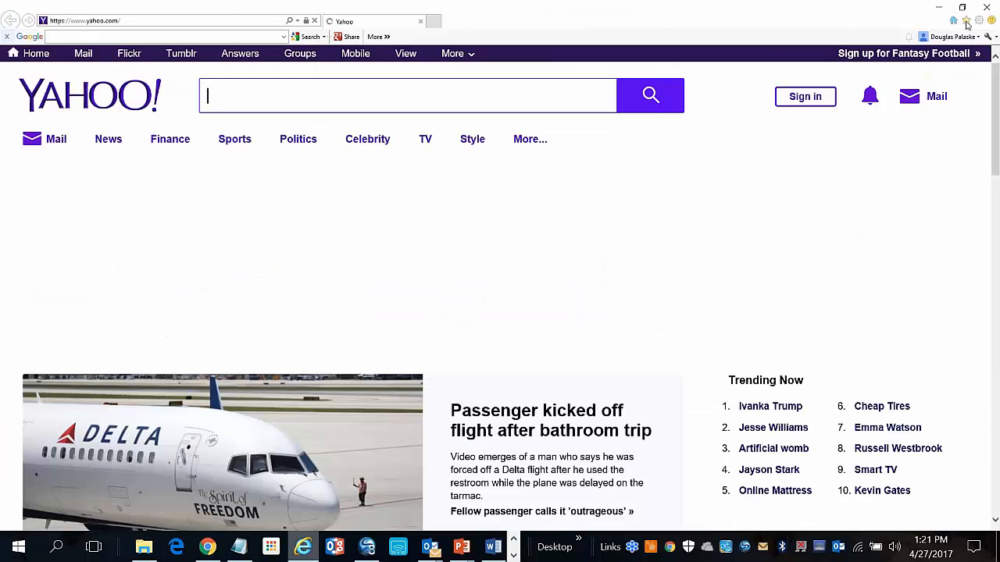
{"action": "left_click", "coordinate": [966, 22]}
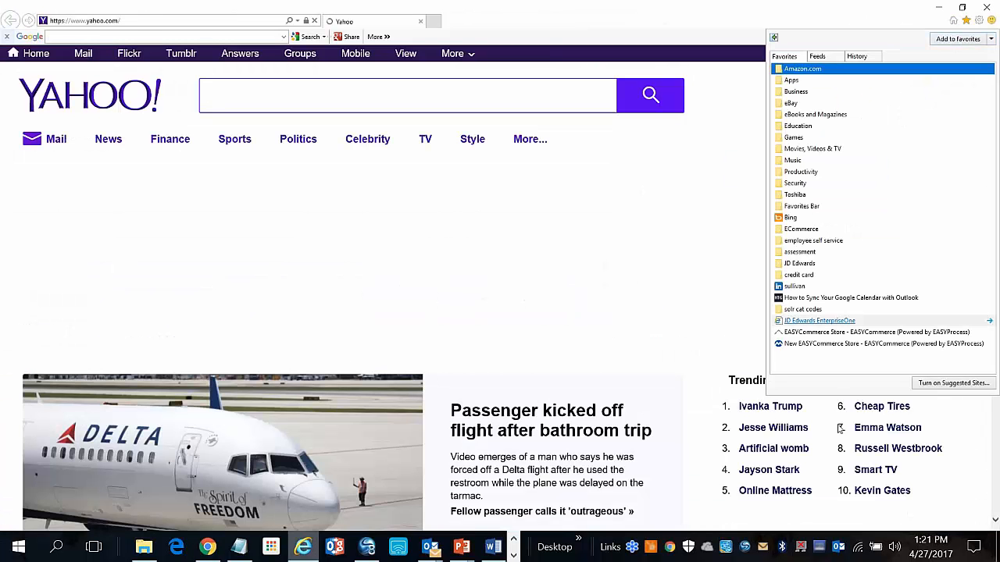
{"action": "left_click", "coordinate": [829, 345]}
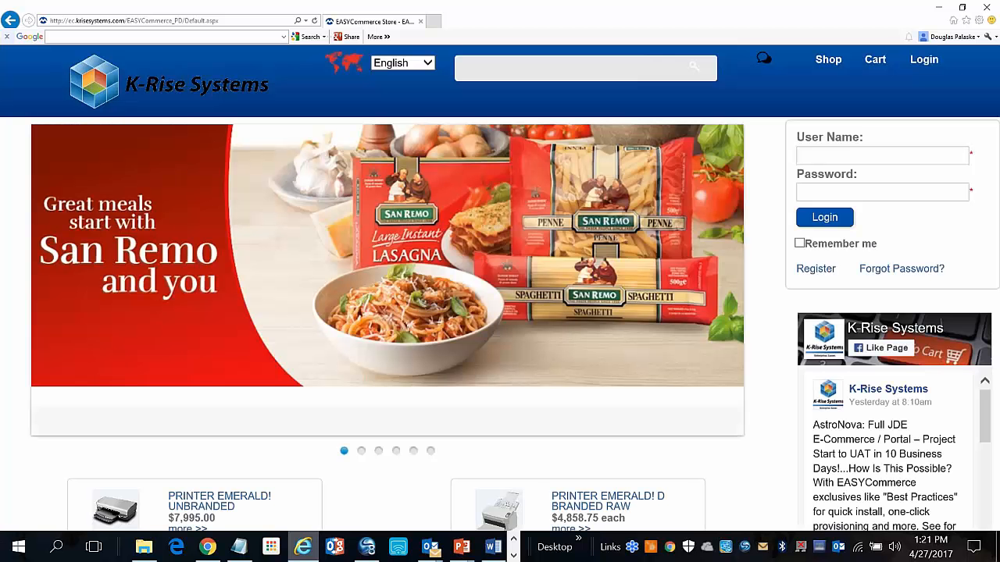
Sign in with user name 'admin' and the administrator password
{"action": "type", "text": "admin"}
{"action": "key", "text": "Tab"}
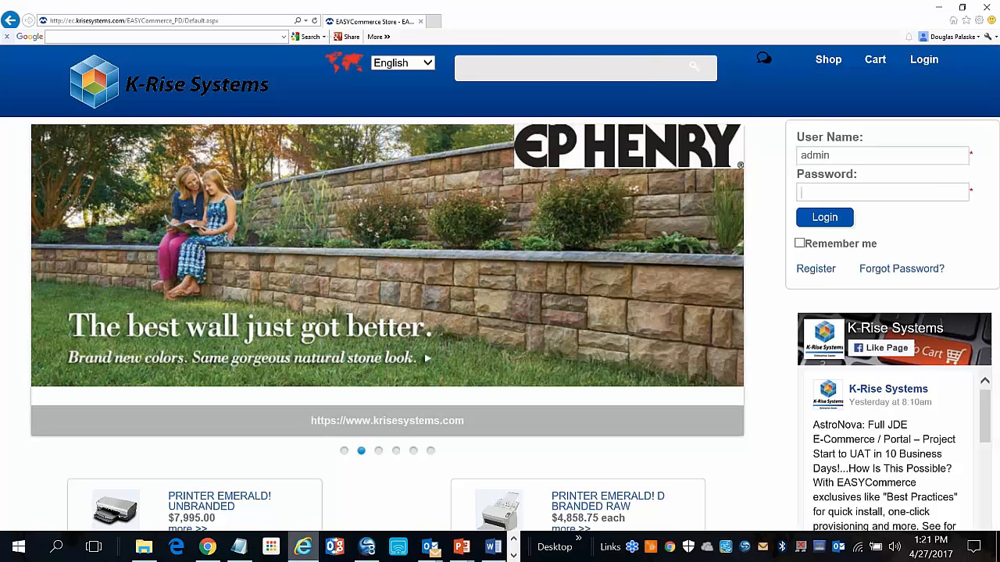
{"action": "type", "text": "********"}
{"action": "key", "text": "Return"}
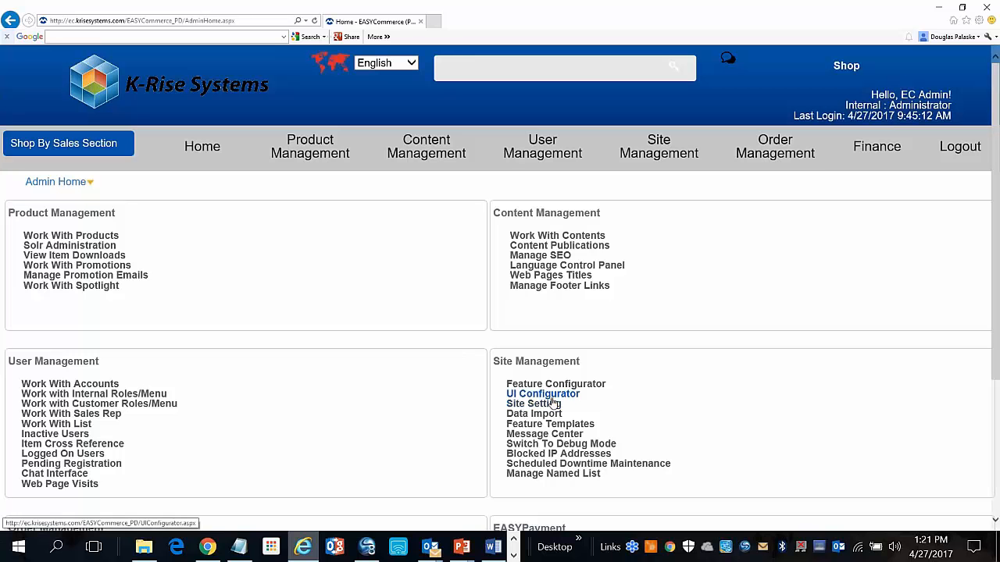
Open the Feature Configurator and scroll its System-level features from AddressImport to SalesOrder
{"action": "left_click", "coordinate": [562, 386]}
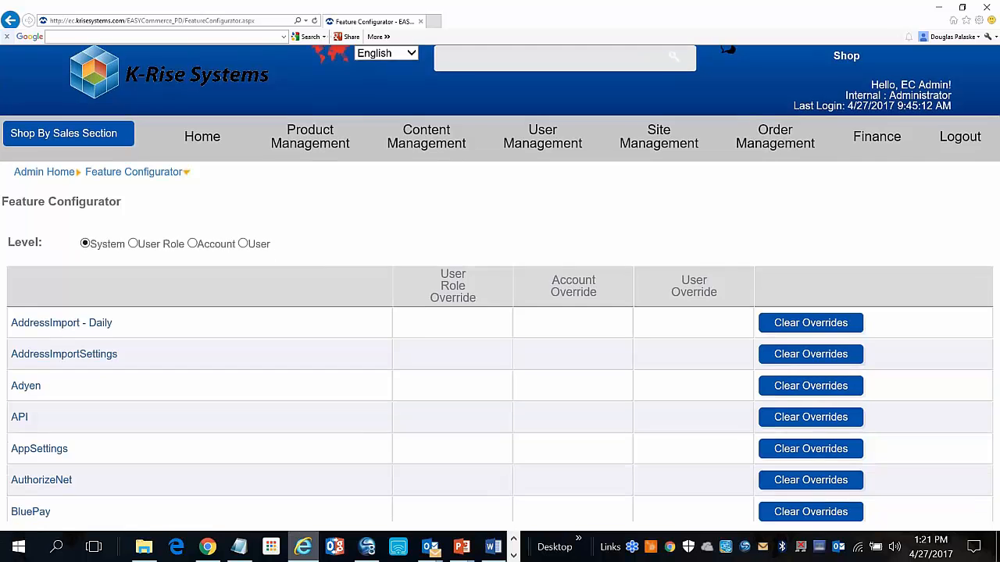
{"action": "scroll", "coordinate": [727, 48], "scroll_direction": "down", "scroll_amount": 6}
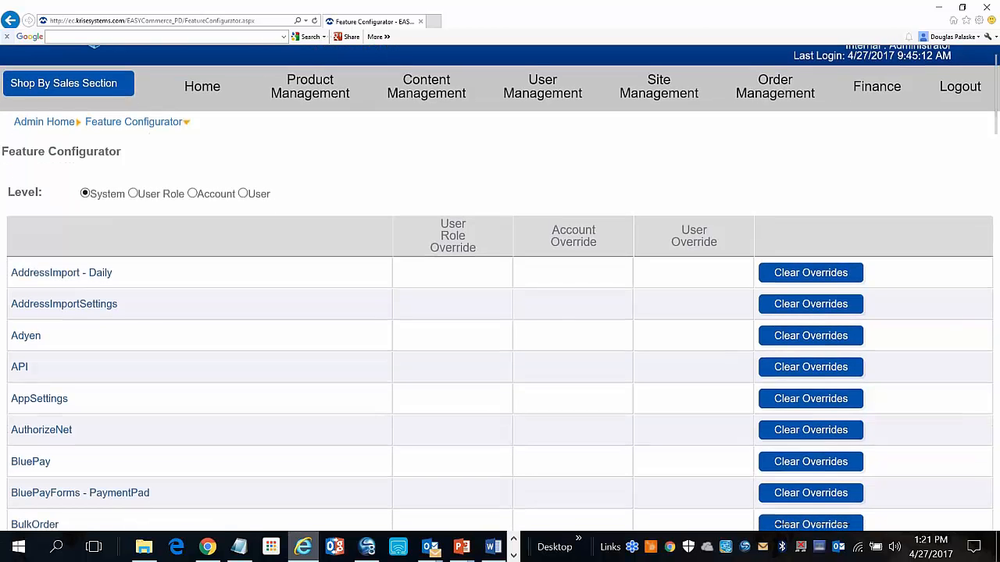
{"action": "scroll", "coordinate": [500, 287], "scroll_direction": "down", "scroll_amount": 8}
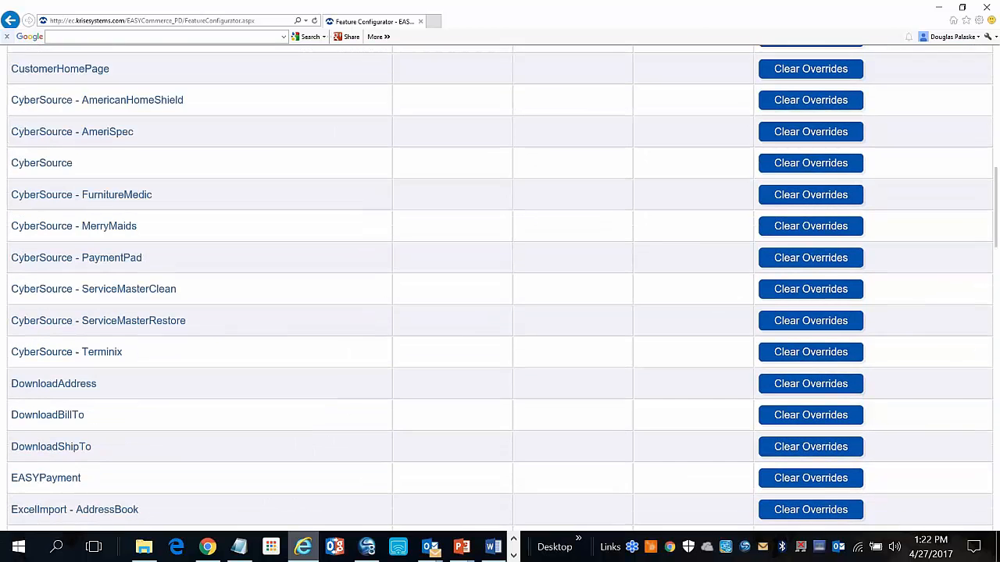
{"action": "scroll", "coordinate": [500, 287], "scroll_direction": "down", "scroll_amount": 7}
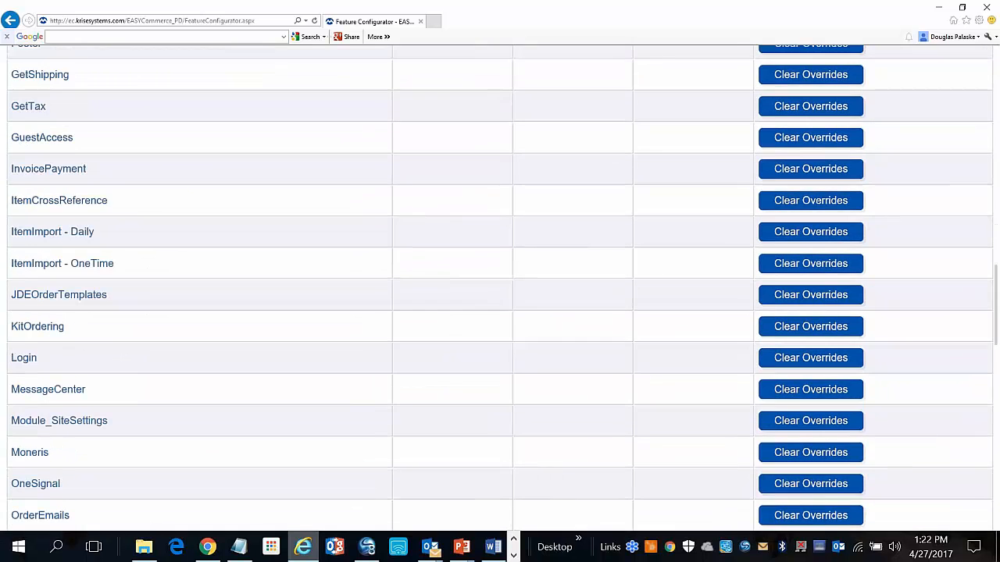
{"action": "scroll", "coordinate": [500, 287], "scroll_direction": "down", "scroll_amount": 1}
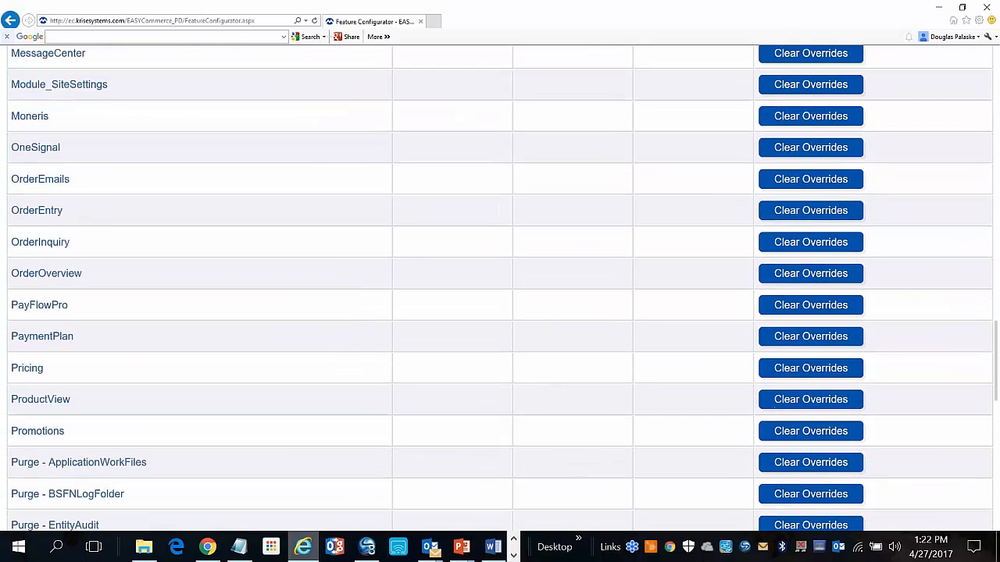
{"action": "scroll", "coordinate": [240, 285], "scroll_direction": "up", "scroll_amount": 1}
{"action": "scroll", "coordinate": [168, 243], "scroll_direction": "down", "scroll_amount": 3}
{"action": "scroll", "coordinate": [168, 242], "scroll_direction": "down", "scroll_amount": 5}
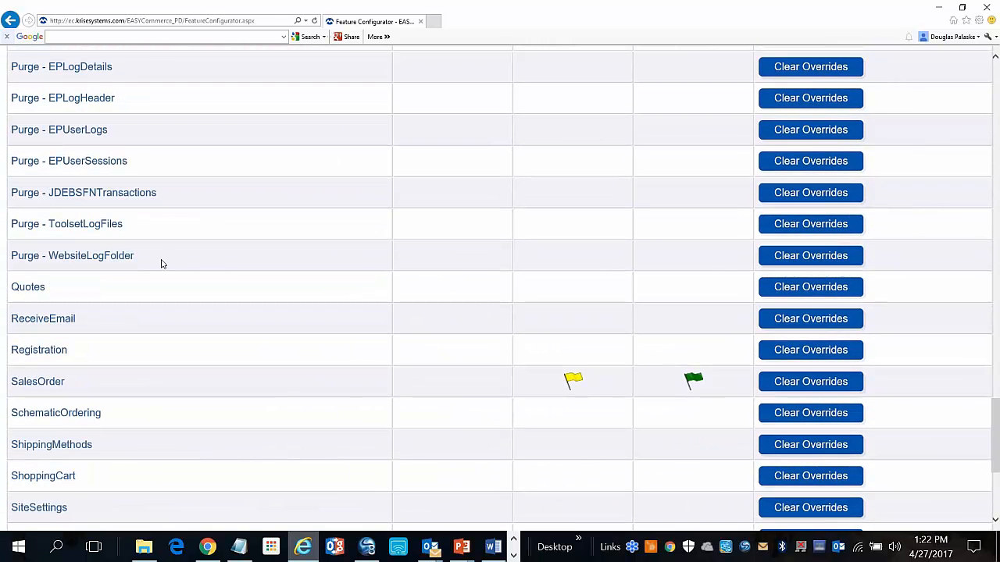
Review the 33 SalesOrder settings, like OrderType SO and HoldCode A1, then close the dialog
{"action": "left_click", "coordinate": [43, 381]}
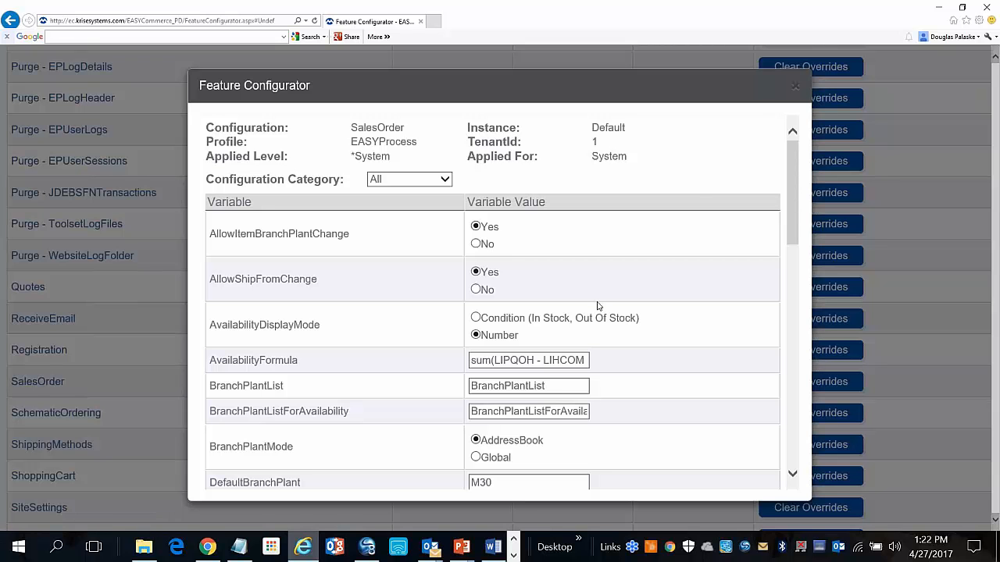
{"action": "scroll", "coordinate": [462, 307], "scroll_direction": "down", "scroll_amount": 5}
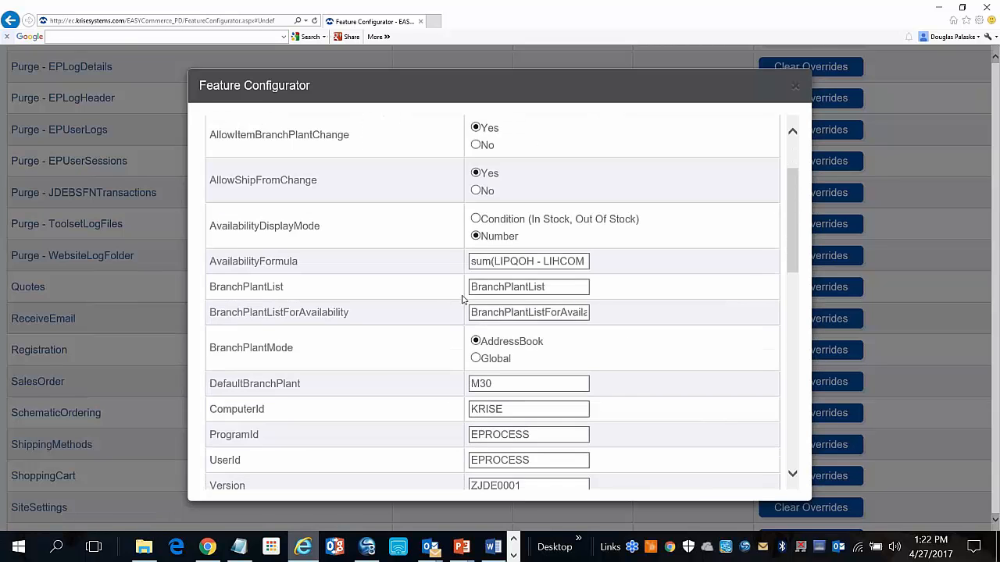
{"action": "scroll", "coordinate": [462, 300], "scroll_direction": "down", "scroll_amount": 6}
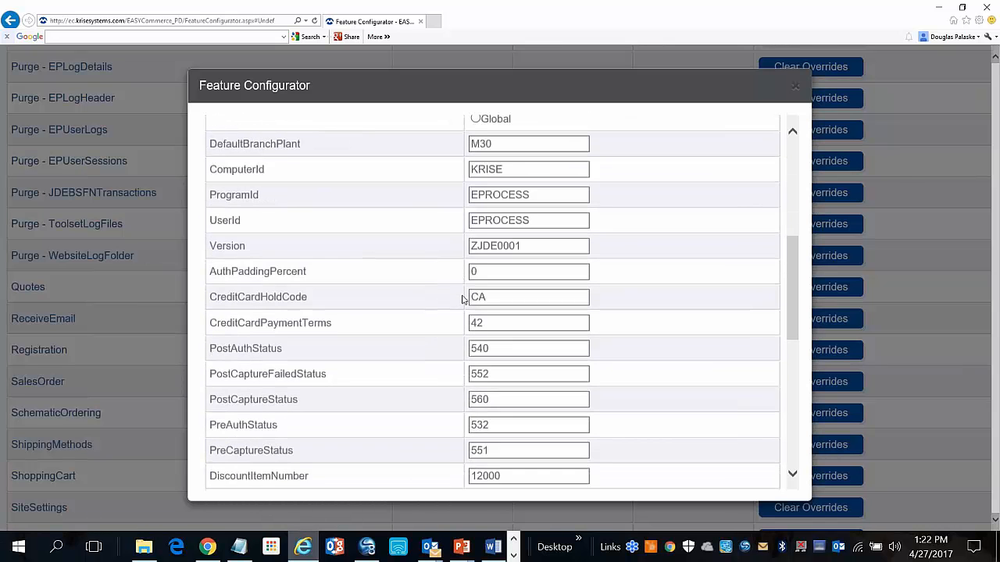
{"action": "scroll", "coordinate": [462, 300], "scroll_direction": "down", "scroll_amount": 3}
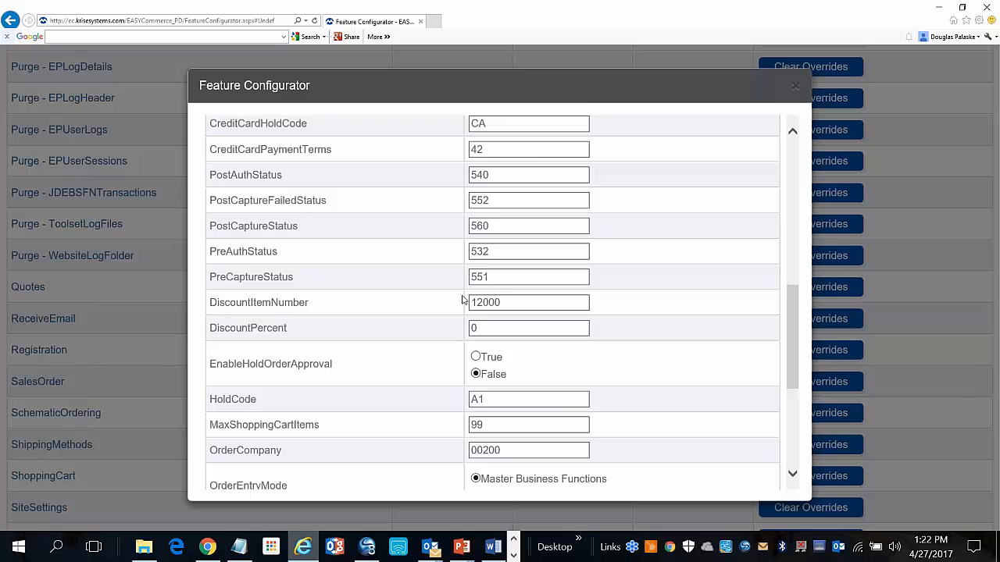
{"action": "scroll", "coordinate": [462, 299], "scroll_direction": "down", "scroll_amount": 1}
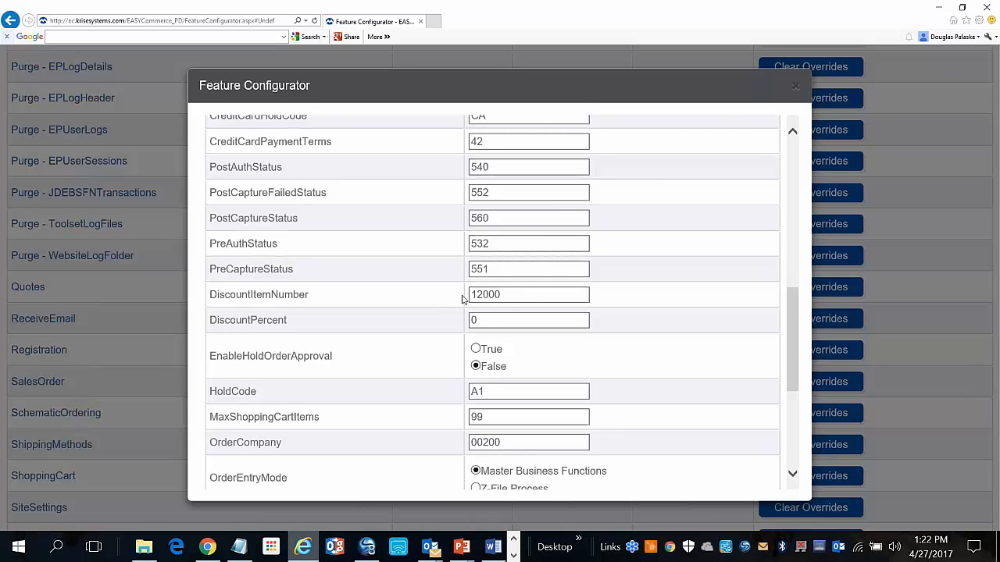
{"action": "scroll", "coordinate": [462, 299], "scroll_direction": "down", "scroll_amount": 3}
{"action": "scroll", "coordinate": [463, 297], "scroll_direction": "down", "scroll_amount": 5}
{"action": "scroll", "coordinate": [476, 283], "scroll_direction": "up", "scroll_amount": 1}
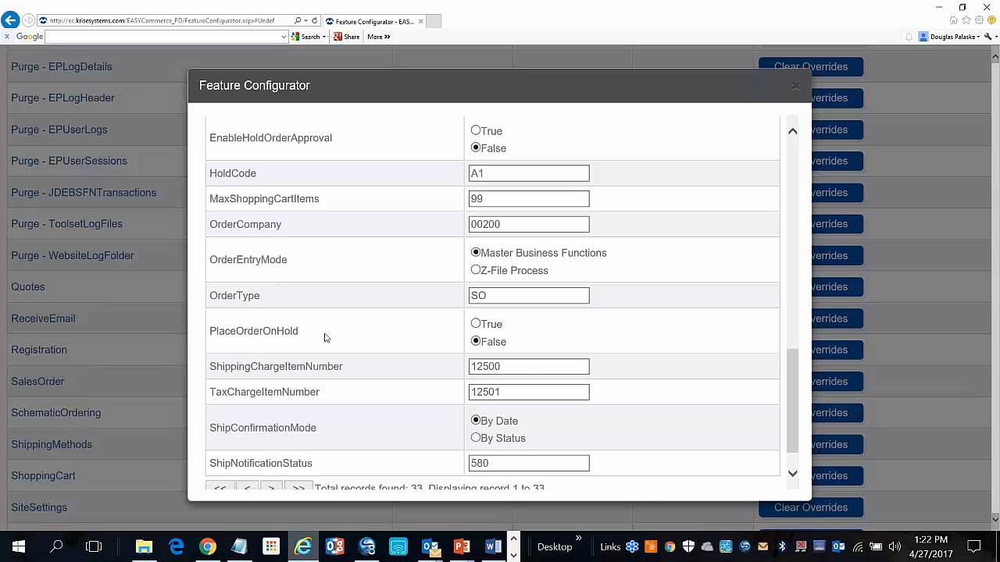
{"action": "scroll", "coordinate": [323, 335], "scroll_direction": "up", "scroll_amount": 1}
{"action": "scroll", "coordinate": [325, 338], "scroll_direction": "down", "scroll_amount": 1}
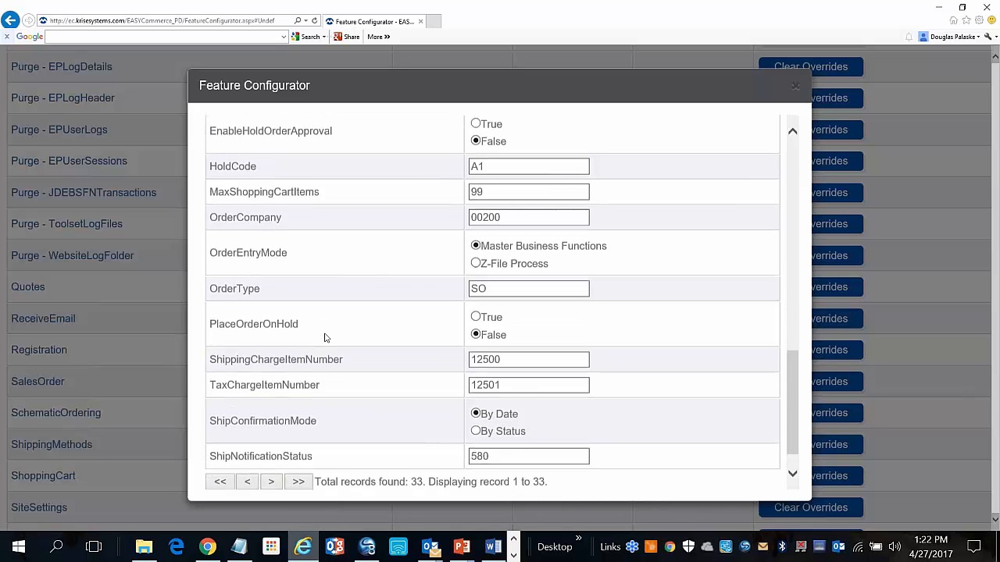
{"action": "scroll", "coordinate": [325, 336], "scroll_direction": "up", "scroll_amount": 6}
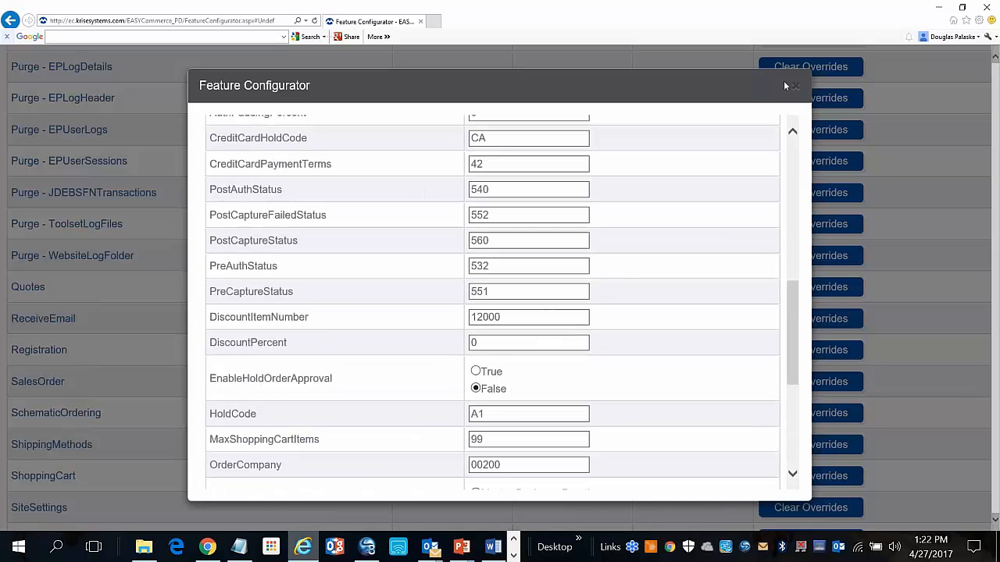
{"action": "left_click", "coordinate": [795, 85]}
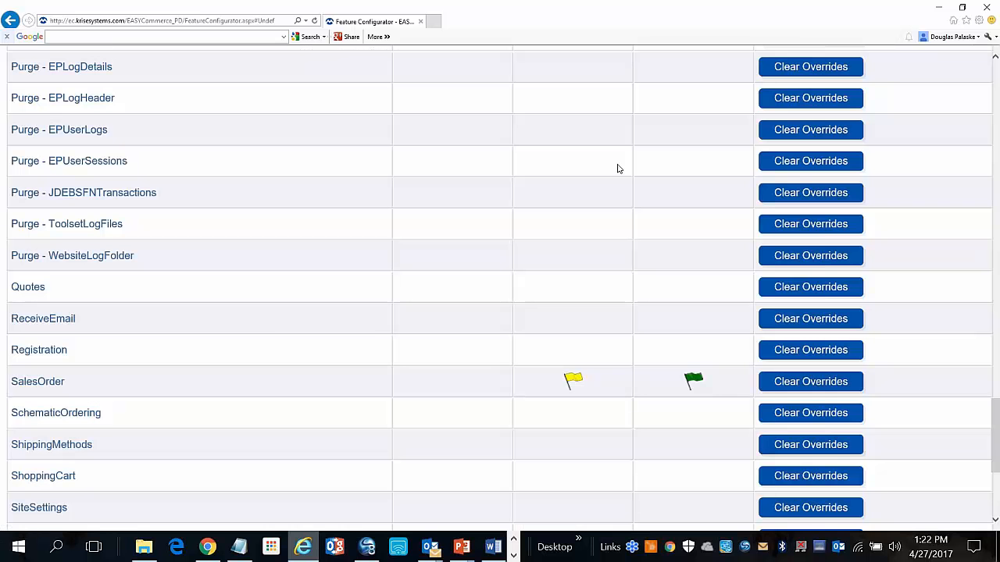
Return to the Chrome customer storefront still showing the item 11-23-34 price check
{"action": "scroll", "coordinate": [207, 346], "scroll_direction": "up", "scroll_amount": 1}
{"action": "scroll", "coordinate": [207, 345], "scroll_direction": "up", "scroll_amount": 20}
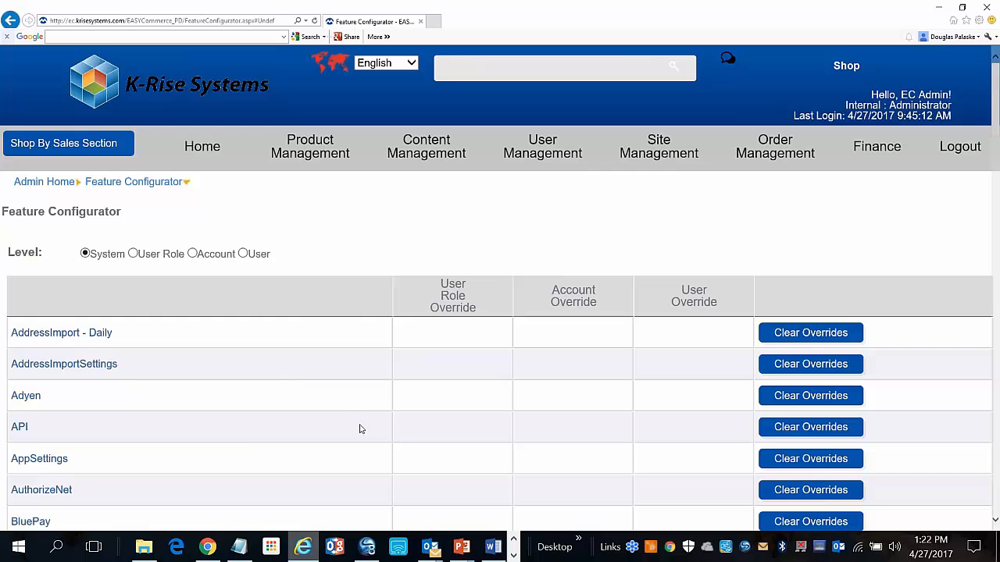
{"action": "left_click", "coordinate": [207, 547]}
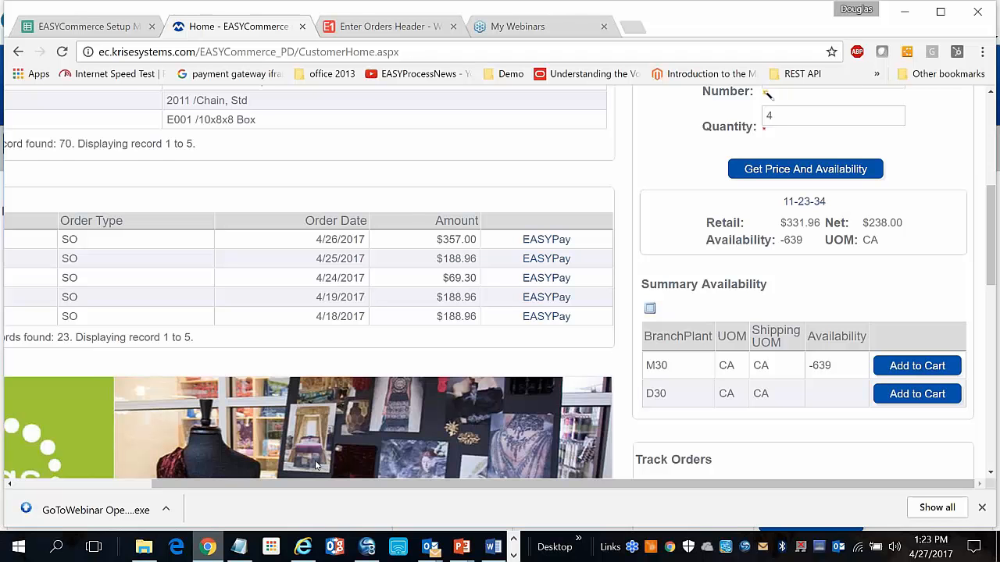
Open Catalog from the Place Order menu and browse the printer items with retail, net and availability
{"action": "scroll", "coordinate": [316, 466], "scroll_direction": "up", "scroll_amount": 1}
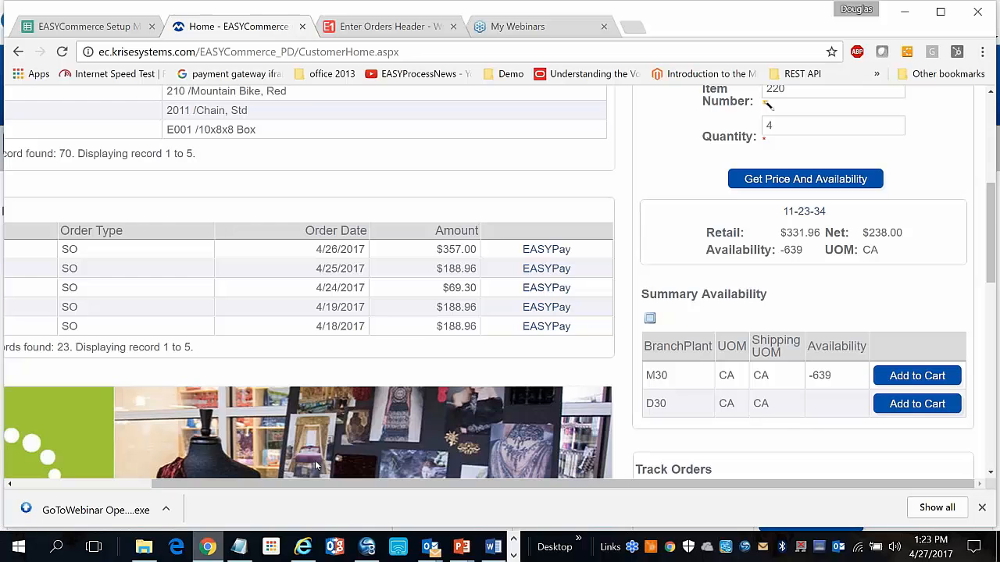
{"action": "scroll", "coordinate": [315, 465], "scroll_direction": "up", "scroll_amount": 5}
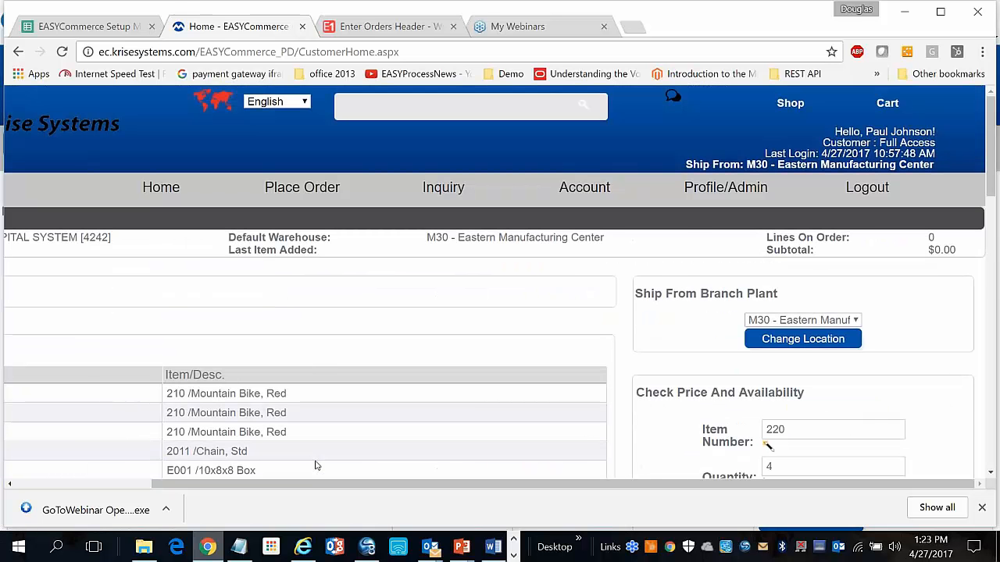
{"action": "scroll", "coordinate": [315, 466], "scroll_direction": "down", "scroll_amount": 5}
{"action": "scroll", "coordinate": [315, 463], "scroll_direction": "up", "scroll_amount": 5}
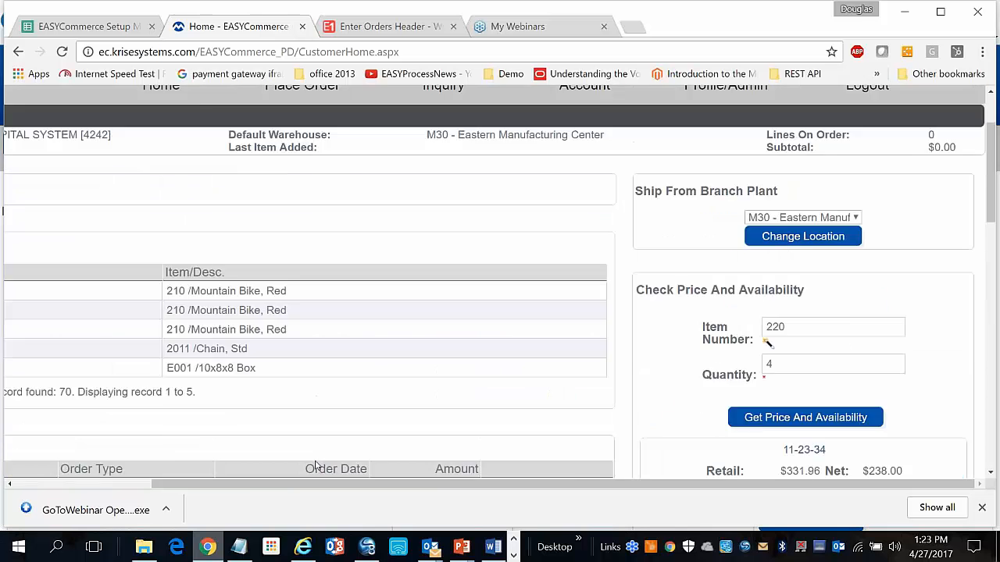
{"action": "mouse_move", "coordinate": [301, 191]}
{"action": "left_click", "coordinate": [262, 216]}
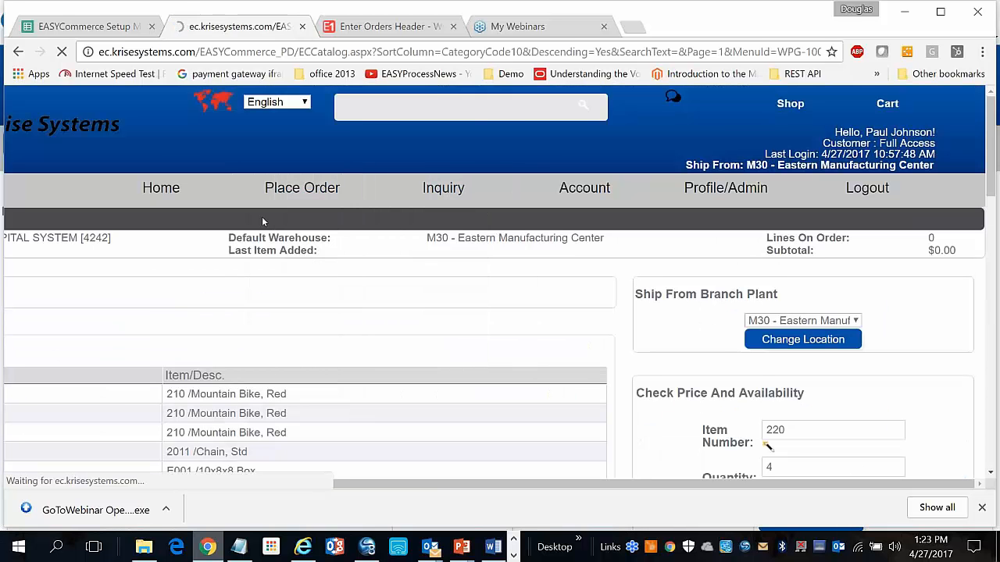
{"action": "scroll", "coordinate": [262, 222], "scroll_direction": "down", "scroll_amount": 1}
{"action": "scroll", "coordinate": [263, 222], "scroll_direction": "down", "scroll_amount": 4}
{"action": "scroll", "coordinate": [262, 221], "scroll_direction": "up", "scroll_amount": 5}
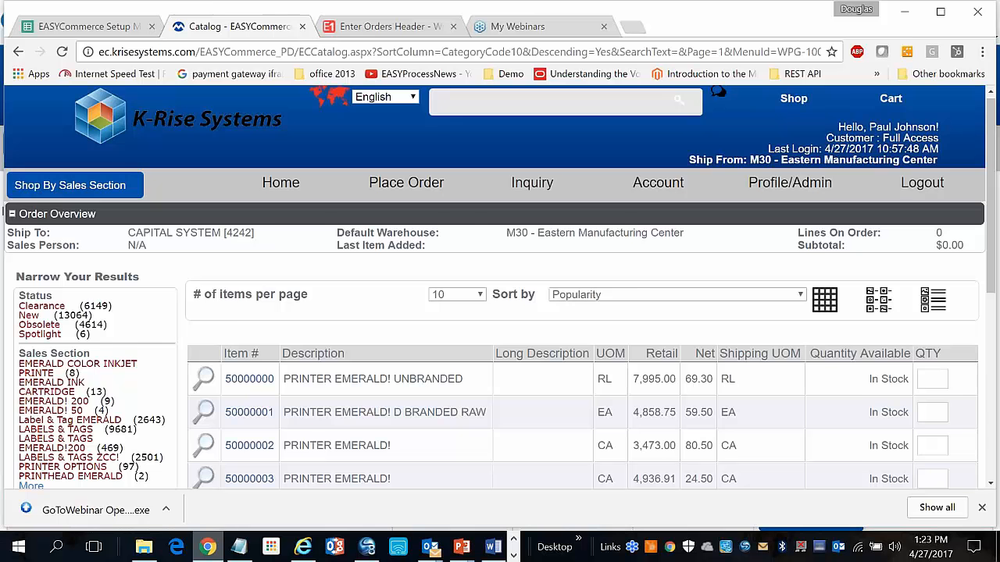
{"action": "scroll", "coordinate": [499, 289], "scroll_direction": "down", "scroll_amount": 3}
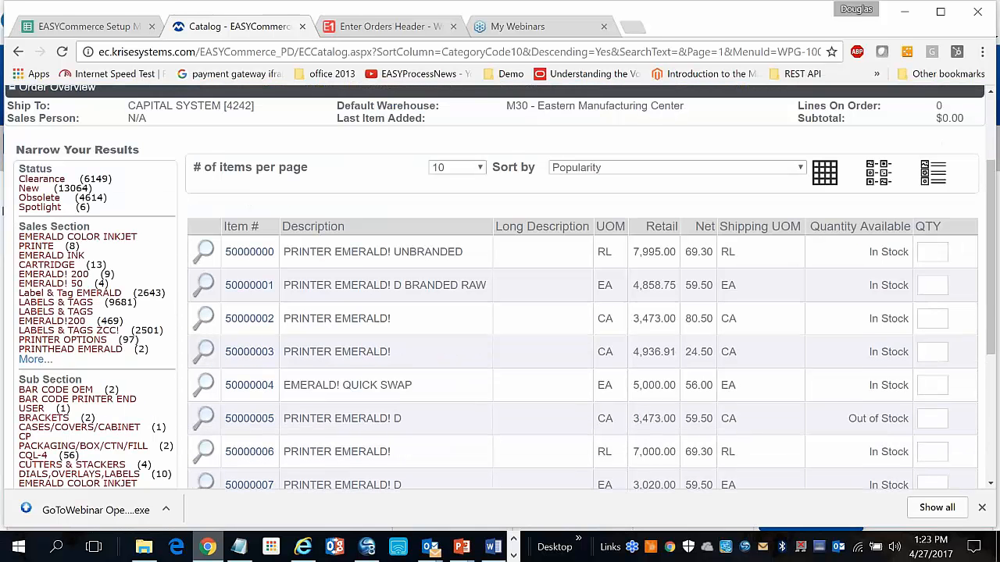
{"action": "scroll", "coordinate": [406, 191], "scroll_direction": "up", "scroll_amount": 3}
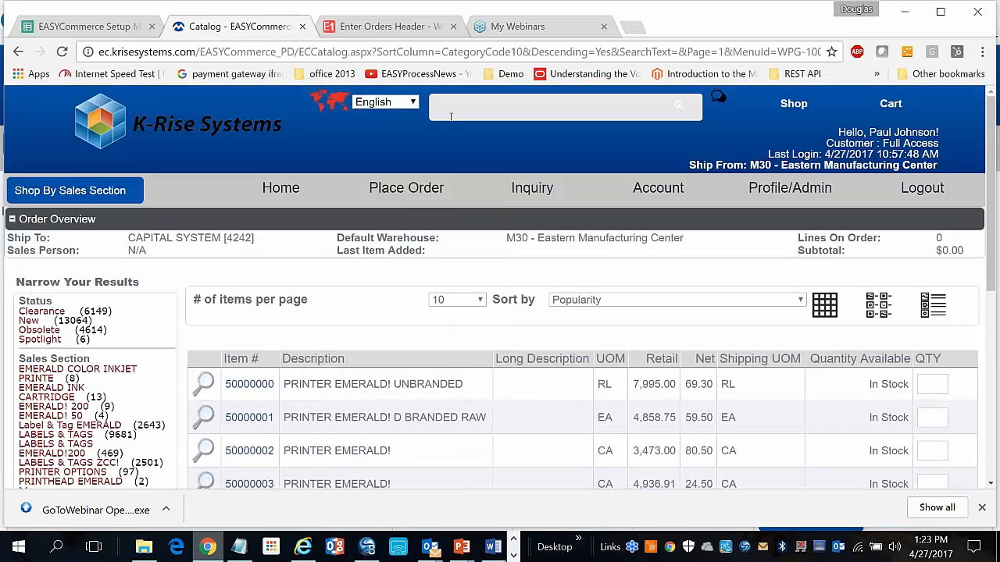
Search the catalog for 'cable' using the autocomplete suggestion
{"action": "type", "text": "ca"}
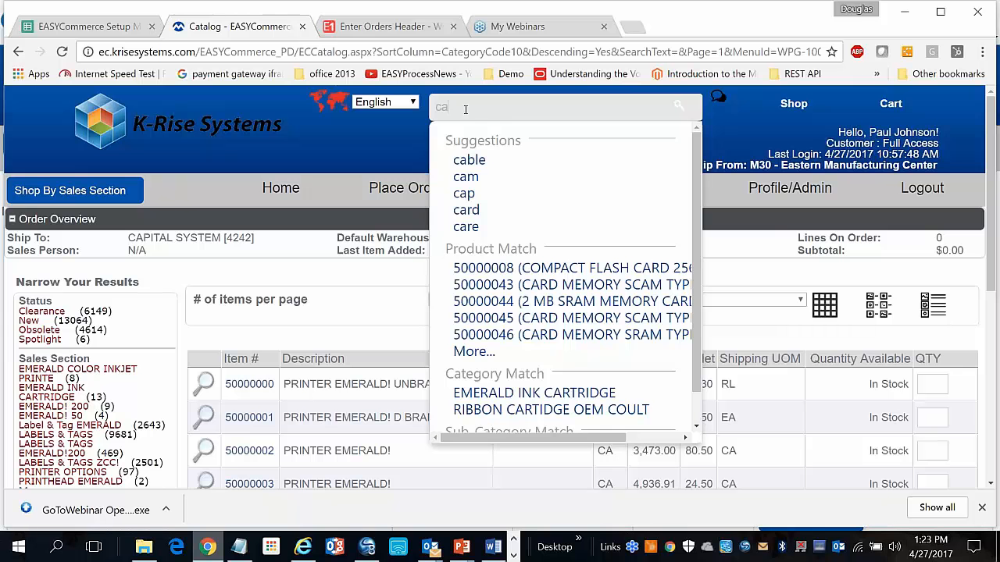
{"action": "key", "text": "Down"}
{"action": "key", "text": "Return"}
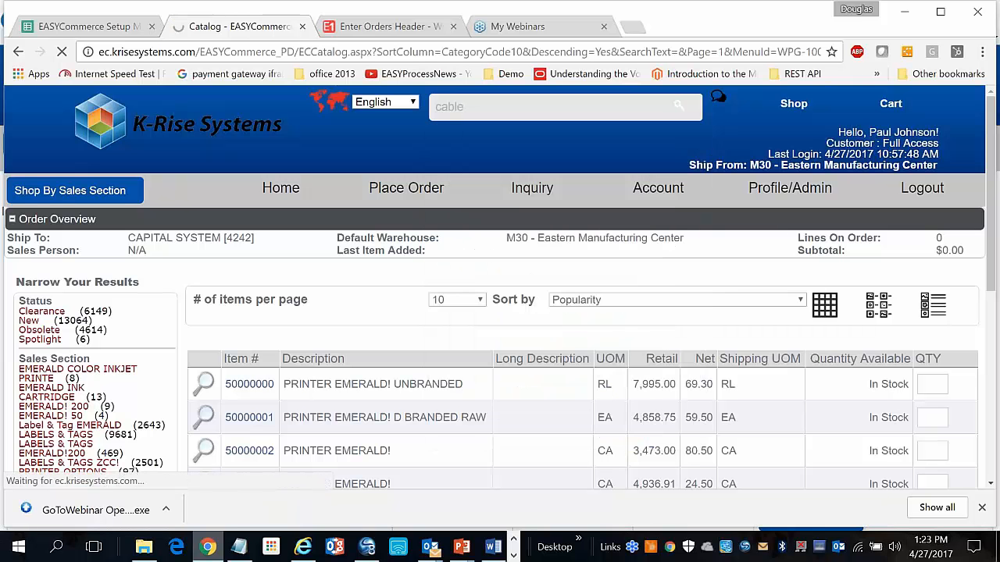
{"action": "scroll", "coordinate": [500, 312], "scroll_direction": "down", "scroll_amount": 3}
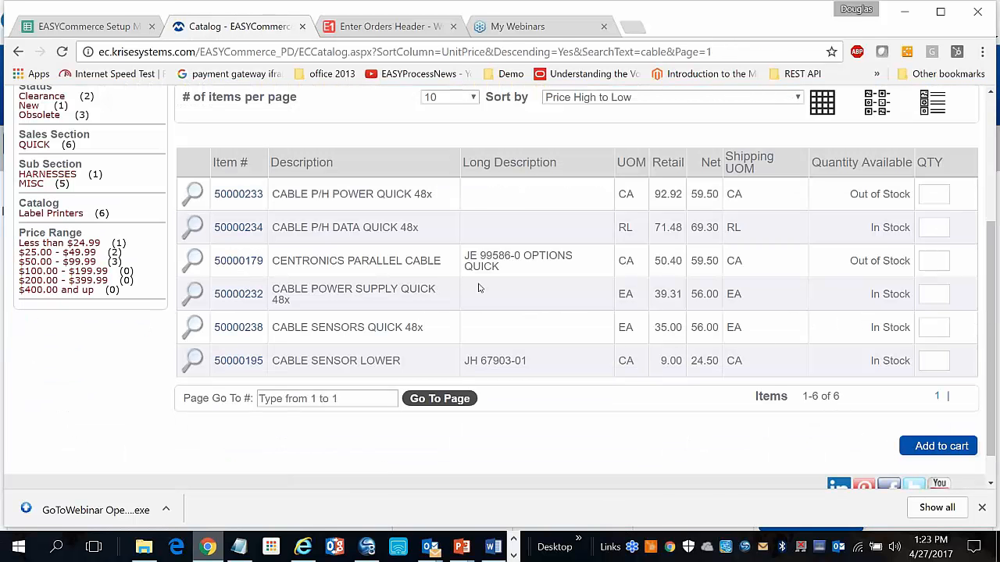
{"action": "scroll", "coordinate": [479, 289], "scroll_direction": "up", "scroll_amount": 3}
Show the six cable results as picture tiles, then as a detailed list
{"action": "left_click", "coordinate": [876, 312]}
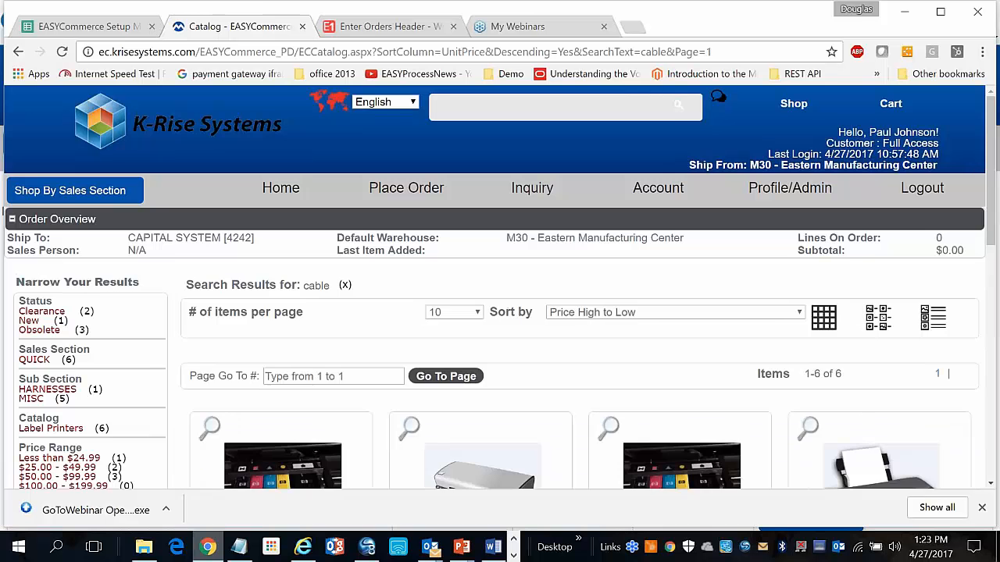
{"action": "scroll", "coordinate": [937, 247], "scroll_direction": "down", "scroll_amount": 4}
{"action": "scroll", "coordinate": [937, 247], "scroll_direction": "up", "scroll_amount": 3}
{"action": "left_click", "coordinate": [937, 242]}
{"action": "scroll", "coordinate": [653, 309], "scroll_direction": "down", "scroll_amount": 2}
{"action": "scroll", "coordinate": [654, 310], "scroll_direction": "up", "scroll_amount": 3}
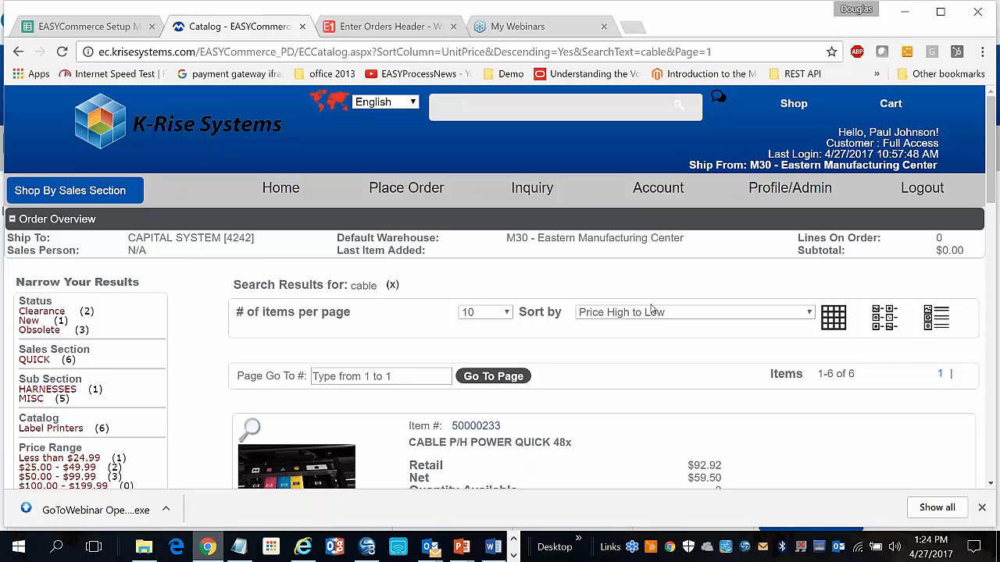
{"action": "scroll", "coordinate": [652, 310], "scroll_direction": "down", "scroll_amount": 3}
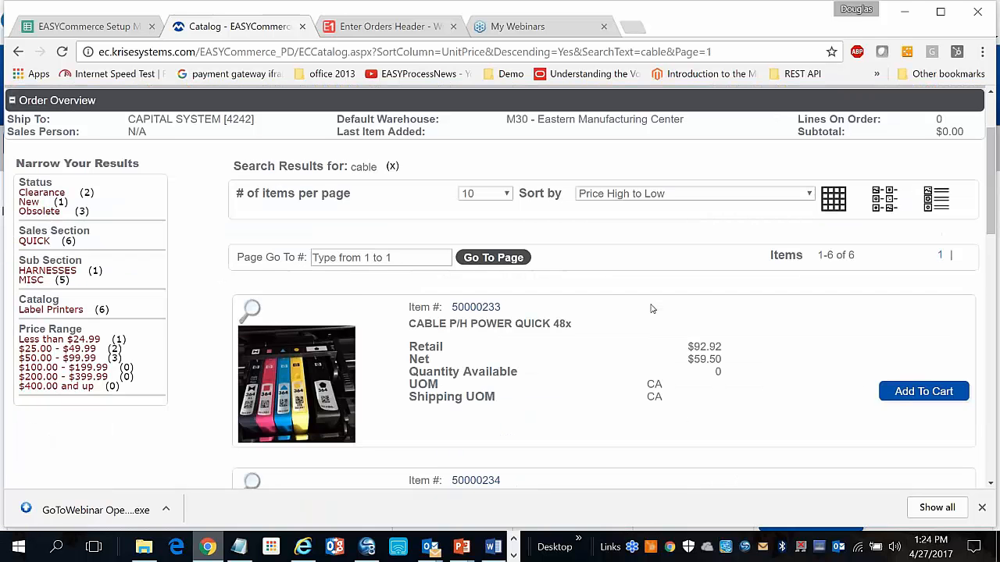
{"action": "scroll", "coordinate": [652, 310], "scroll_direction": "down", "scroll_amount": 1}
Add CABLE P/H POWER QUICK 48x to the cart for a $59.50 subtotal
{"action": "left_click", "coordinate": [922, 320]}
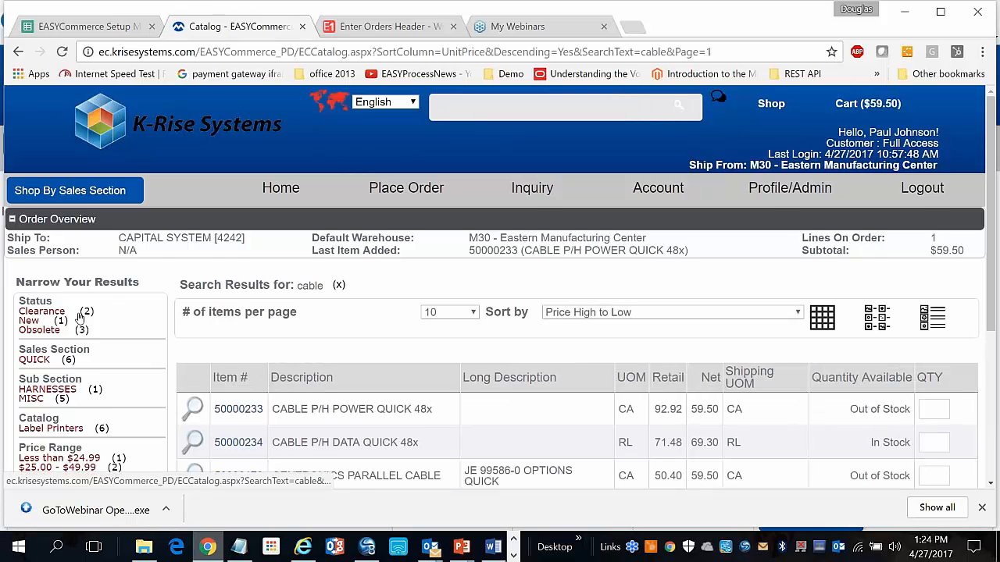
{"action": "scroll", "coordinate": [79, 316], "scroll_direction": "down", "scroll_amount": 2}
{"action": "scroll", "coordinate": [80, 316], "scroll_direction": "up", "scroll_amount": 2}
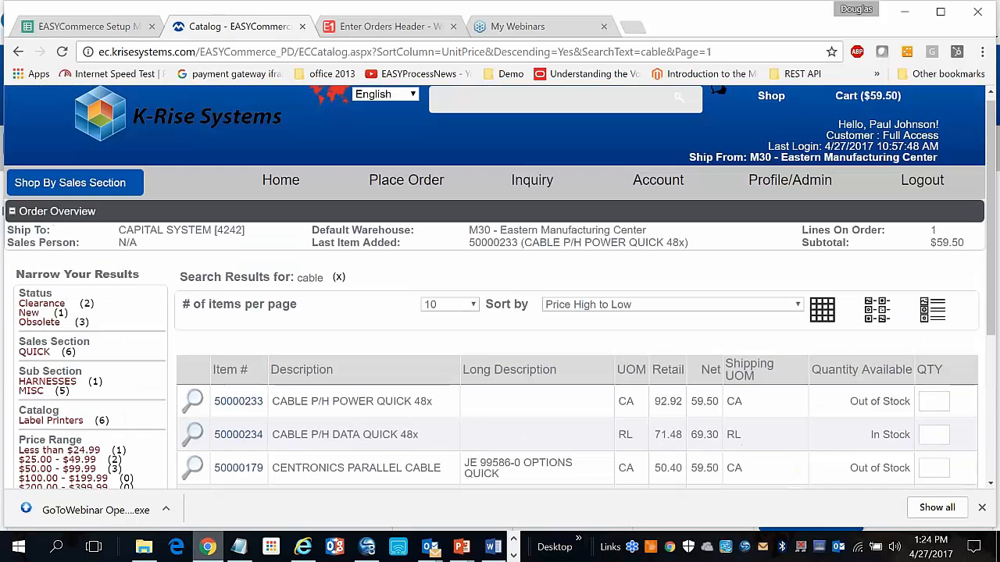
Clear the cable search to list all 23,833 items sorted price high to low
{"action": "left_click", "coordinate": [339, 286]}
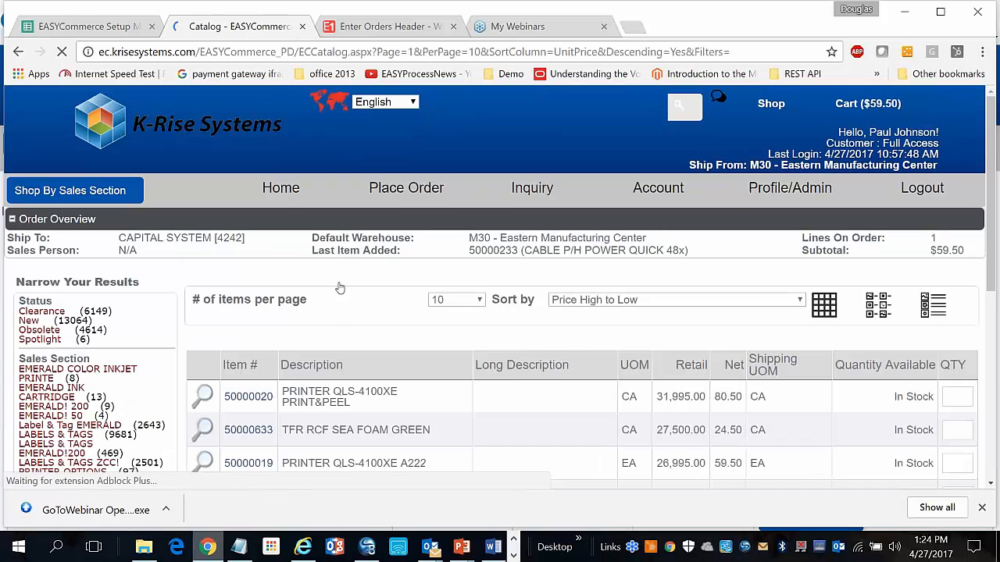
{"action": "scroll", "coordinate": [339, 286], "scroll_direction": "down", "scroll_amount": 3}
{"action": "scroll", "coordinate": [765, 379], "scroll_direction": "down", "scroll_amount": 3}
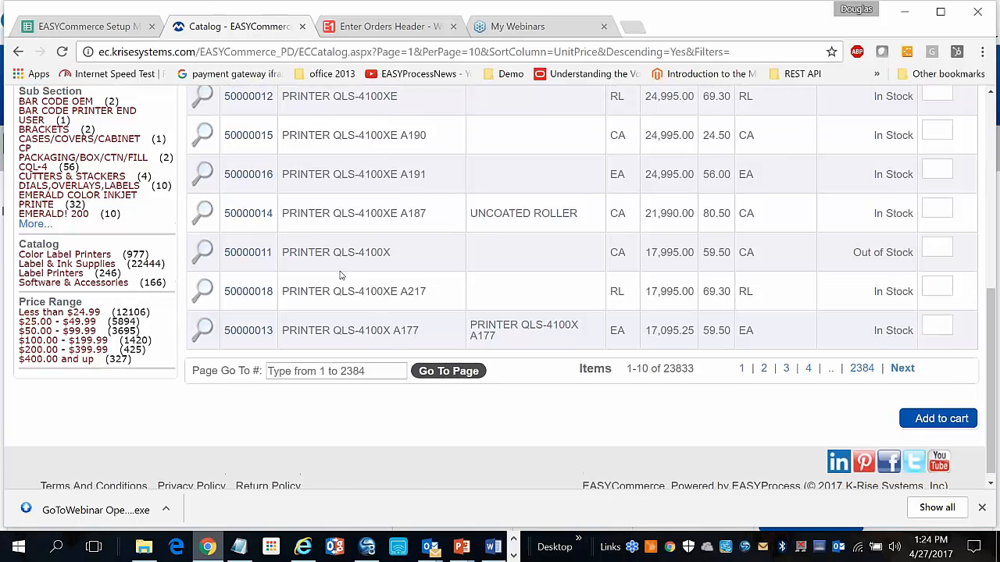
{"action": "scroll", "coordinate": [339, 275], "scroll_direction": "up", "scroll_amount": 4}
{"action": "scroll", "coordinate": [339, 275], "scroll_direction": "up", "scroll_amount": 1}
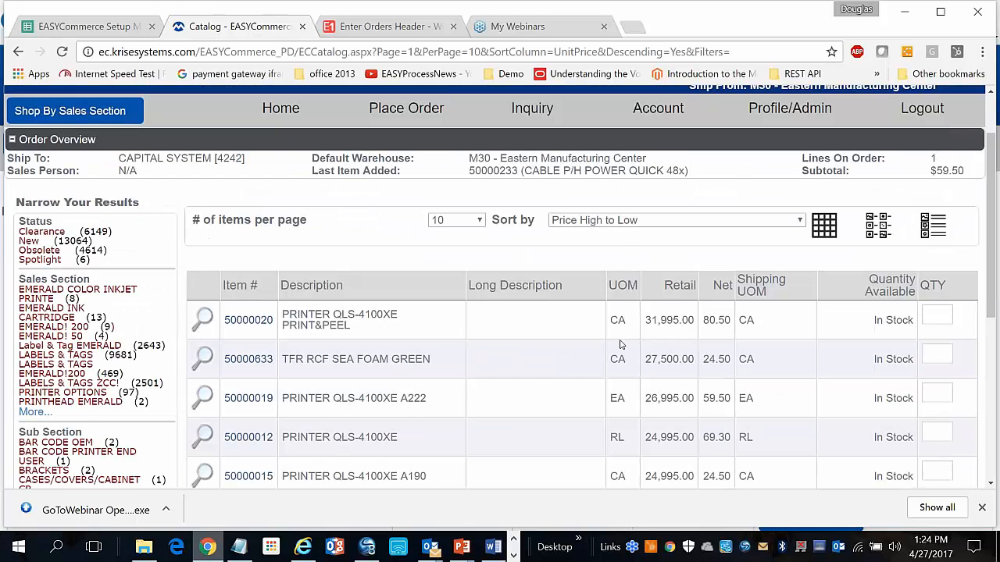
{"action": "scroll", "coordinate": [251, 353], "scroll_direction": "down", "scroll_amount": 2}
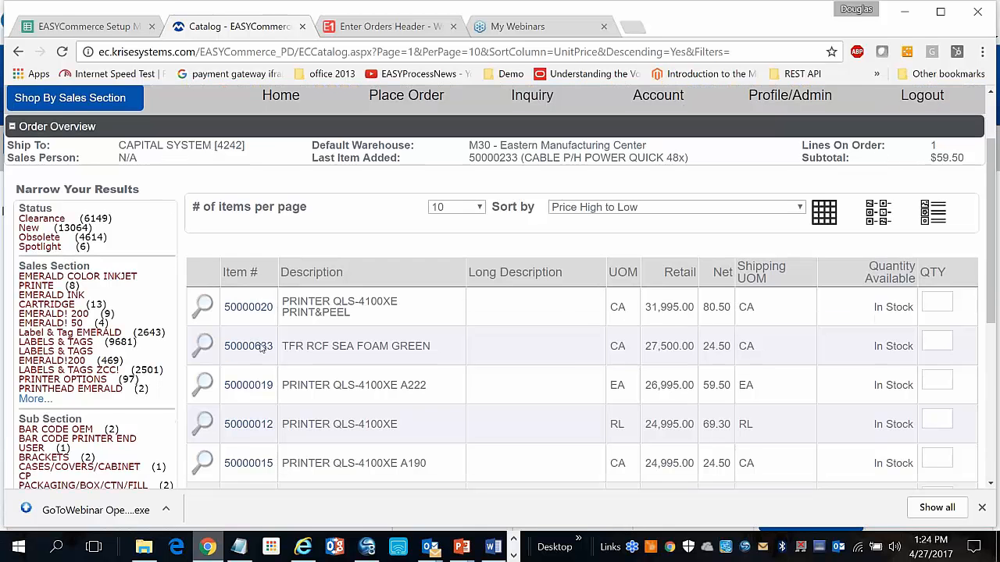
{"action": "scroll", "coordinate": [258, 350], "scroll_direction": "up", "scroll_amount": 4}
{"action": "scroll", "coordinate": [82, 359], "scroll_direction": "down", "scroll_amount": 1}
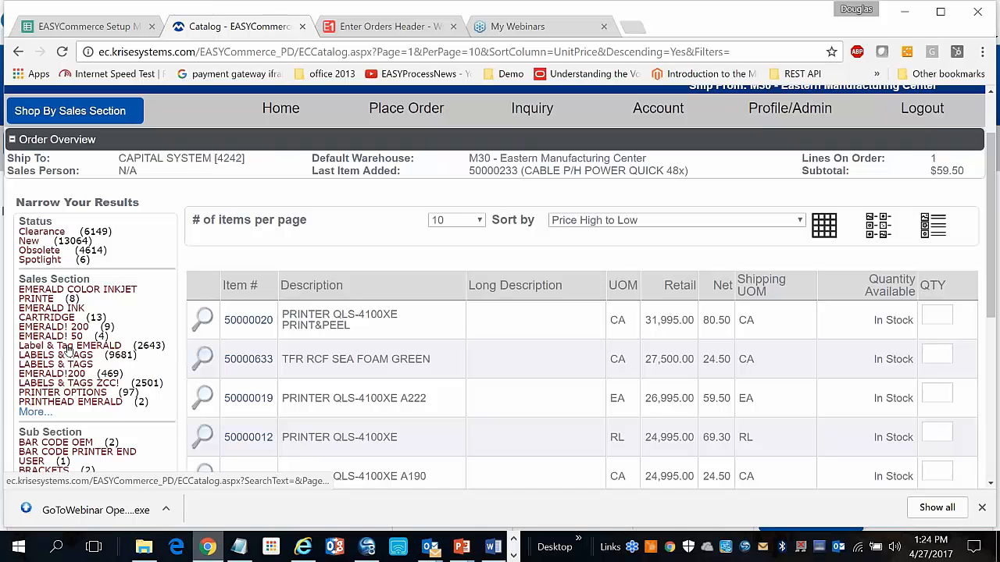
Filter the catalog to Label & Tag EMERALD in the $100.00–$199.99 price range
{"action": "left_click", "coordinate": [32, 411]}
{"action": "scroll", "coordinate": [34, 415], "scroll_direction": "down", "scroll_amount": 1}
{"action": "scroll", "coordinate": [33, 414], "scroll_direction": "down", "scroll_amount": 3}
{"action": "left_click", "coordinate": [34, 348]}
{"action": "scroll", "coordinate": [32, 352], "scroll_direction": "up", "scroll_amount": 3}
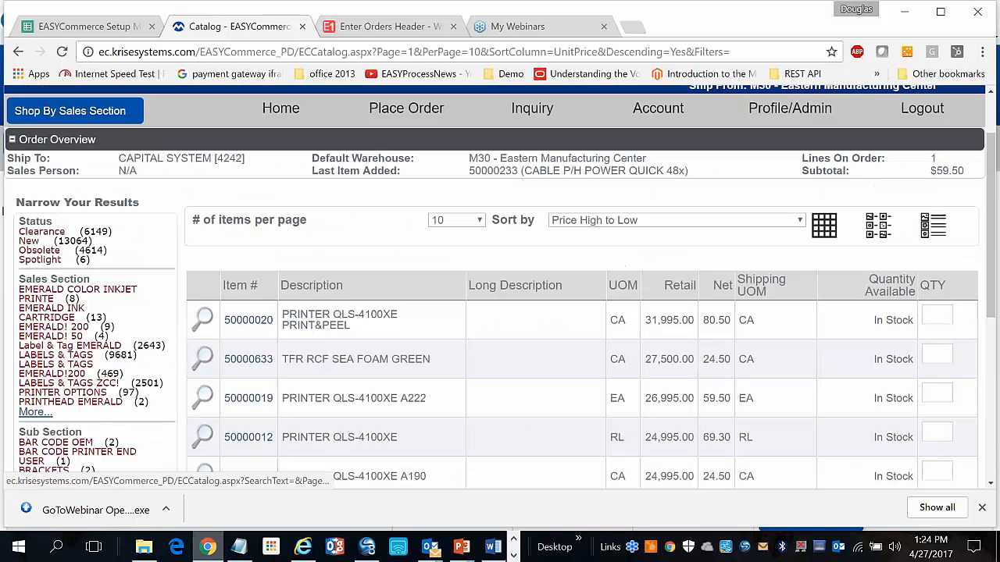
{"action": "left_click", "coordinate": [69, 347]}
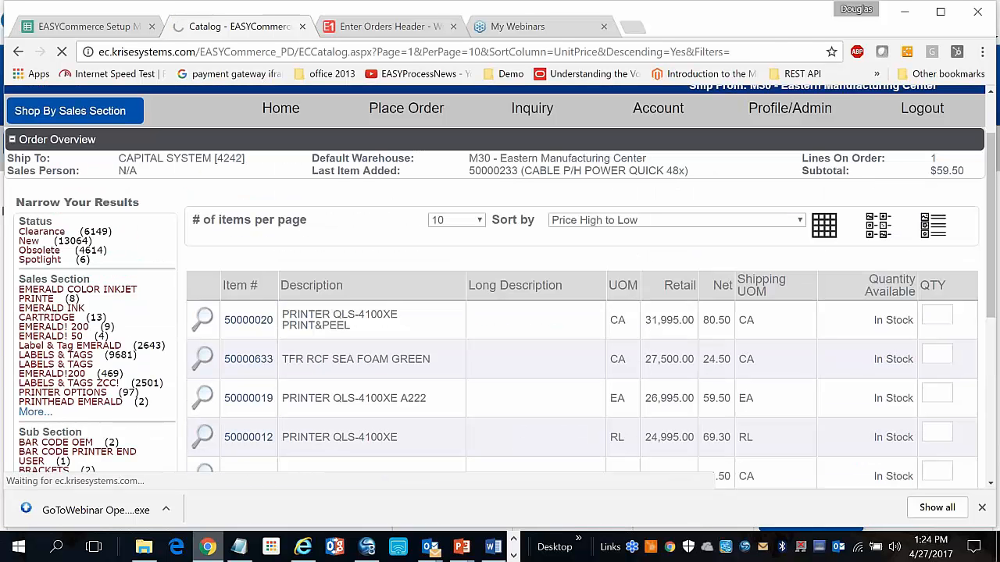
{"action": "scroll", "coordinate": [500, 312], "scroll_direction": "down", "scroll_amount": 2}
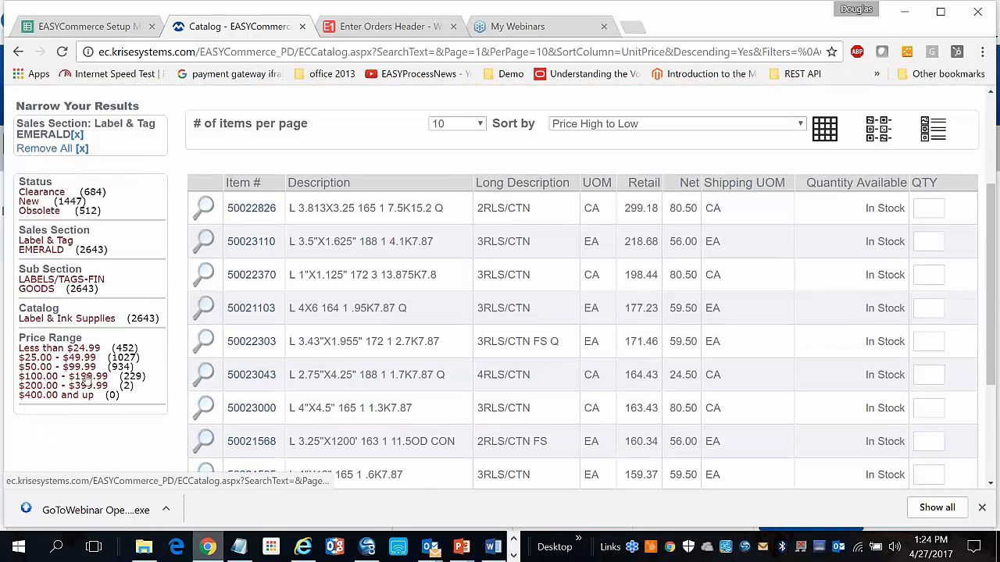
{"action": "left_click", "coordinate": [87, 378]}
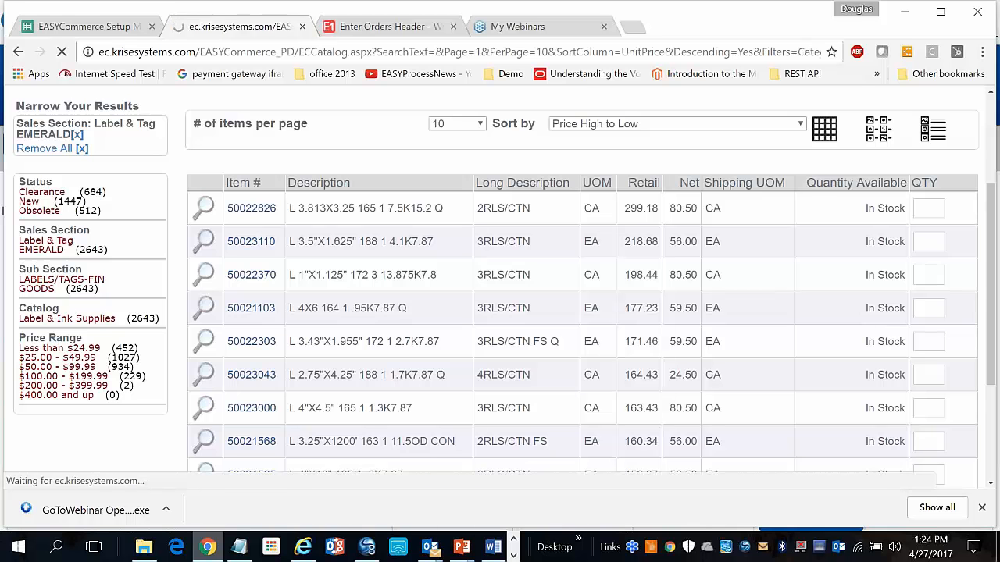
{"action": "scroll", "coordinate": [87, 378], "scroll_direction": "down", "scroll_amount": 4}
{"action": "scroll", "coordinate": [305, 469], "scroll_direction": "down", "scroll_amount": 2}
{"action": "scroll", "coordinate": [313, 362], "scroll_direction": "up", "scroll_amount": 1}
{"action": "scroll", "coordinate": [313, 362], "scroll_direction": "up", "scroll_amount": 2}
{"action": "scroll", "coordinate": [311, 362], "scroll_direction": "up", "scroll_amount": 1}
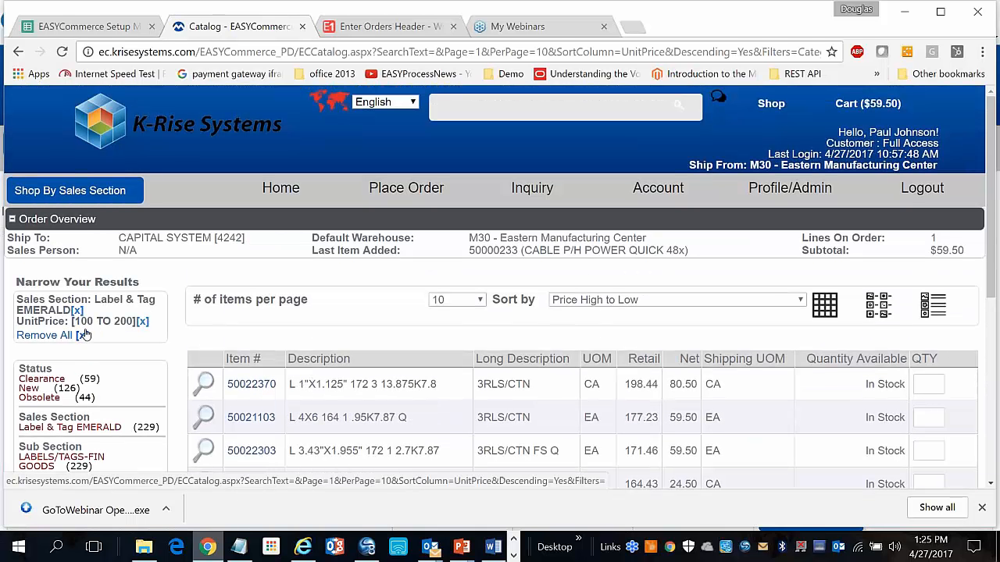
{"action": "scroll", "coordinate": [85, 334], "scroll_direction": "down", "scroll_amount": 1}
Add 12 of item 50022370 and 6 of item 50022303 to the cart and confirm
{"action": "left_click", "coordinate": [923, 328]}
{"action": "type", "text": "12"}
{"action": "scroll", "coordinate": [923, 330], "scroll_direction": "down", "scroll_amount": 1}
{"action": "scroll", "coordinate": [922, 330], "scroll_direction": "down", "scroll_amount": 2}
{"action": "left_click", "coordinate": [922, 276]}
{"action": "type", "text": "6"}
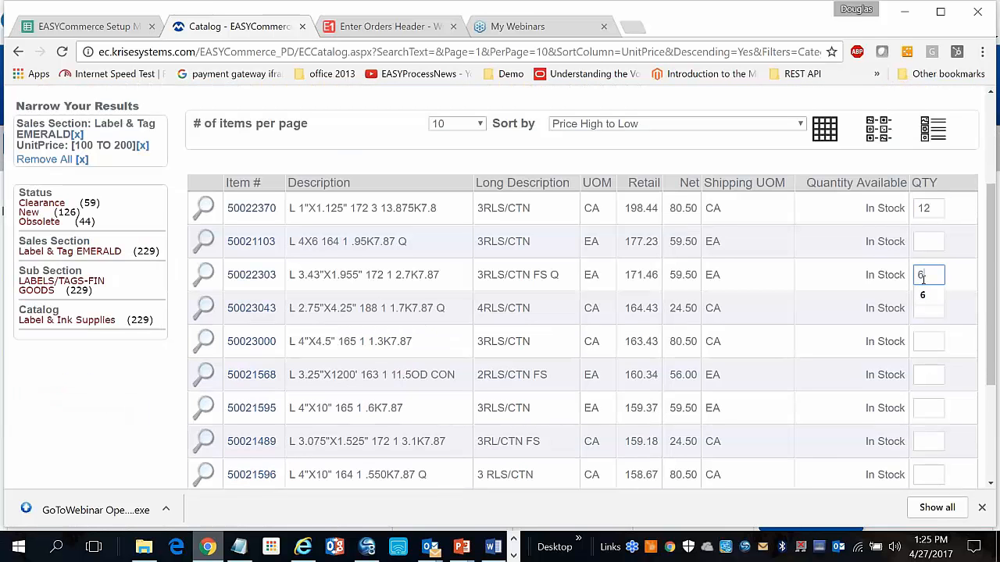
{"action": "scroll", "coordinate": [924, 282], "scroll_direction": "down", "scroll_amount": 3}
{"action": "left_click", "coordinate": [937, 408]}
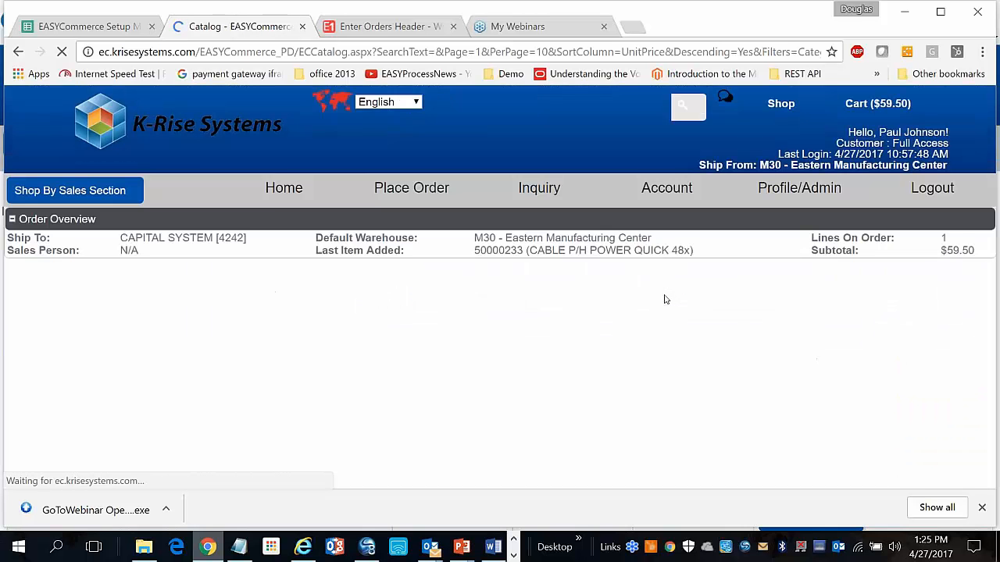
{"action": "left_click", "coordinate": [620, 156]}
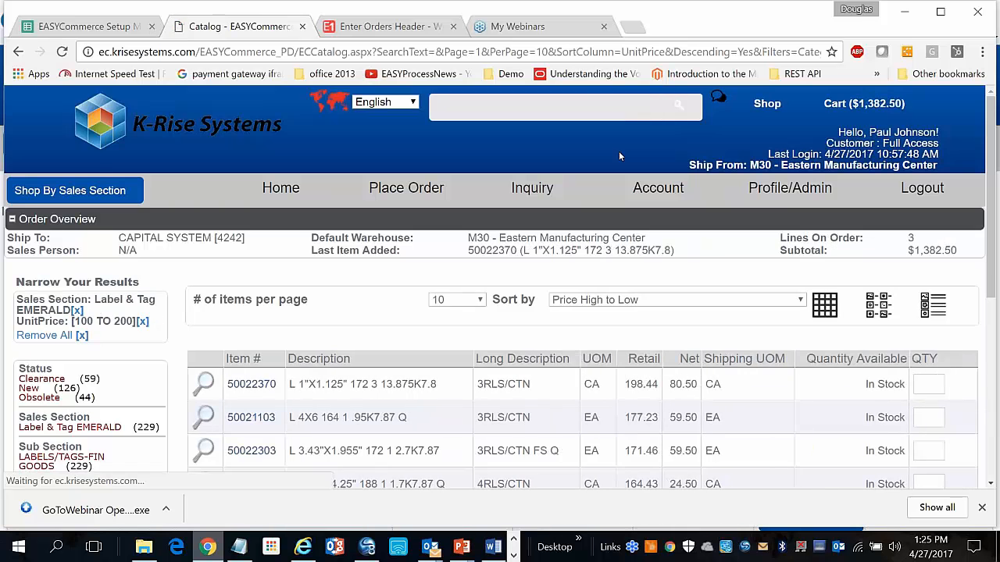
Show all sales sections and sub-sections, then list the 73 LABELS/TAGS-RAW MATERIAL products
{"action": "left_click", "coordinate": [134, 197]}
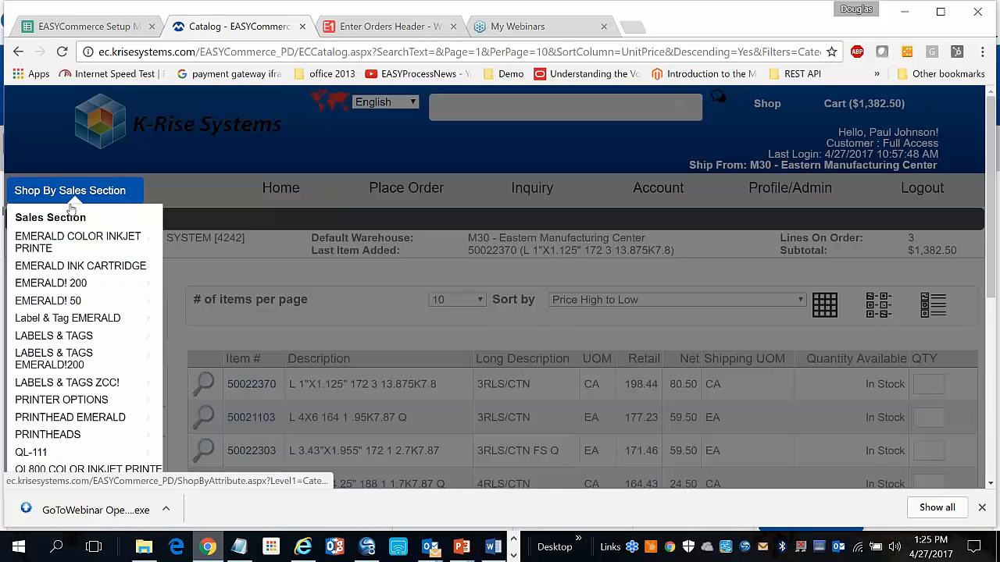
{"action": "mouse_move", "coordinate": [84, 369]}
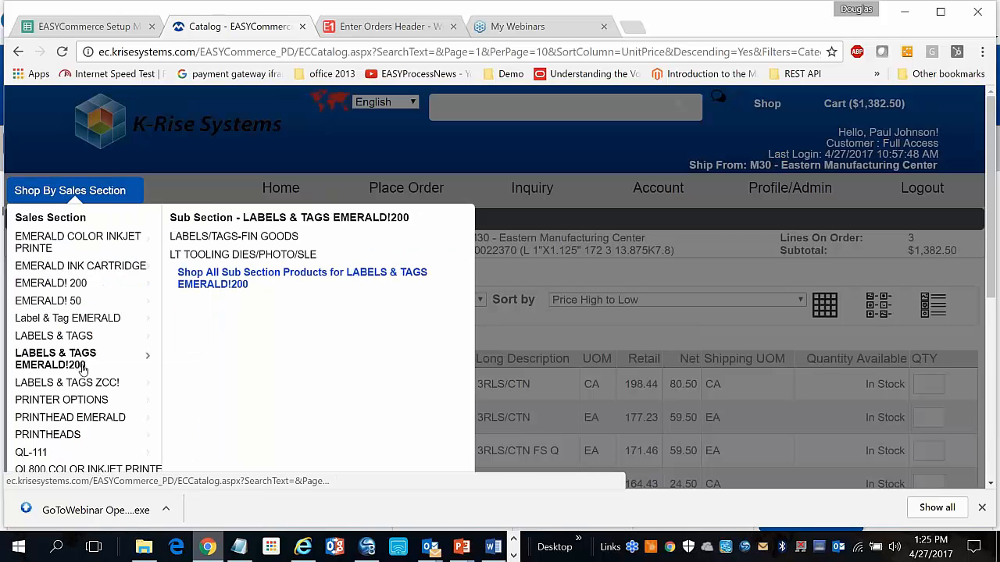
{"action": "scroll", "coordinate": [83, 368], "scroll_direction": "down", "scroll_amount": 1}
{"action": "mouse_move", "coordinate": [129, 223]}
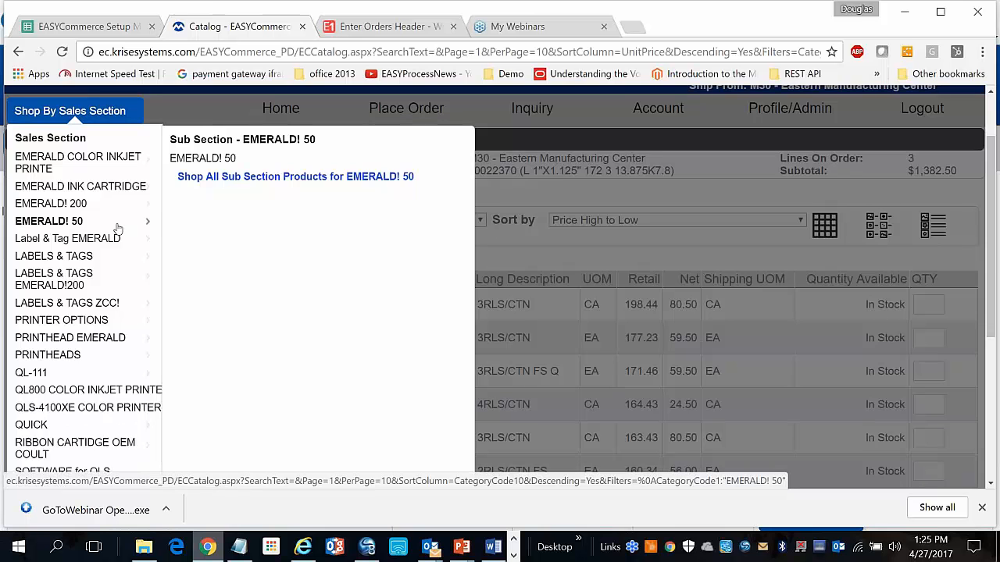
{"action": "scroll", "coordinate": [133, 225], "scroll_direction": "down", "scroll_amount": 3}
{"action": "left_click", "coordinate": [153, 292]}
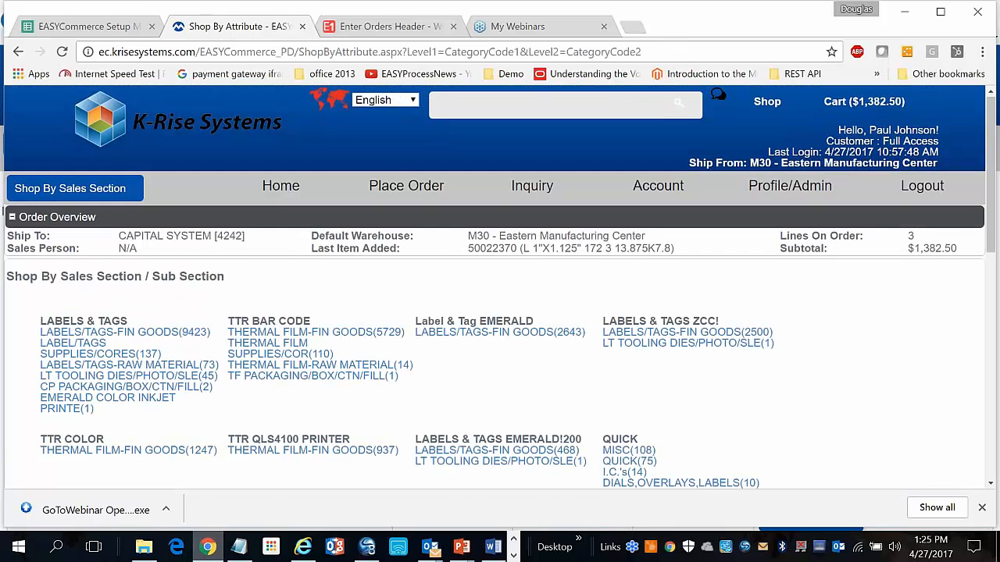
{"action": "scroll", "coordinate": [64, 254], "scroll_direction": "down", "scroll_amount": 6}
{"action": "scroll", "coordinate": [65, 254], "scroll_direction": "up", "scroll_amount": 4}
{"action": "left_click", "coordinate": [65, 251]}
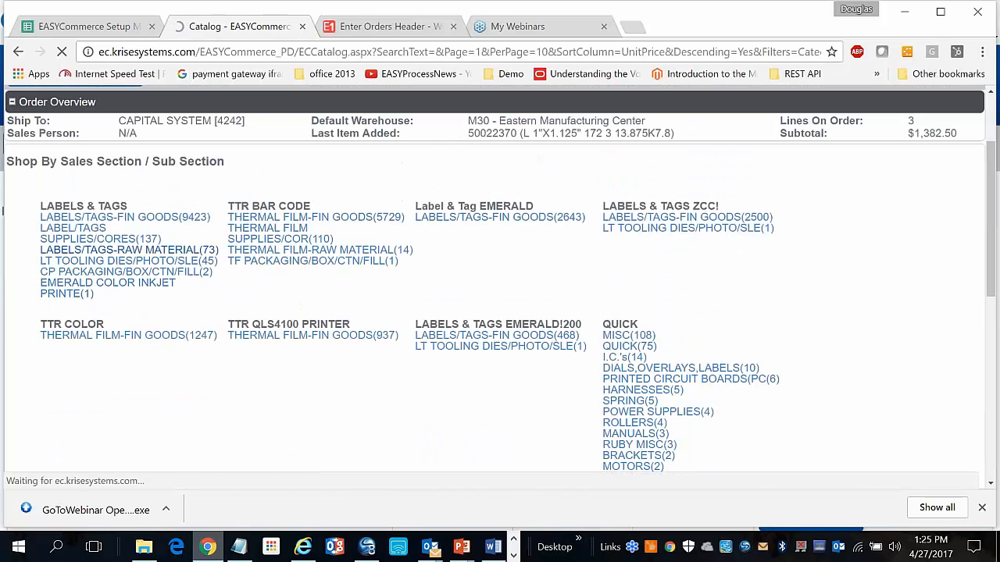
{"action": "scroll", "coordinate": [500, 312], "scroll_direction": "down", "scroll_amount": 5}
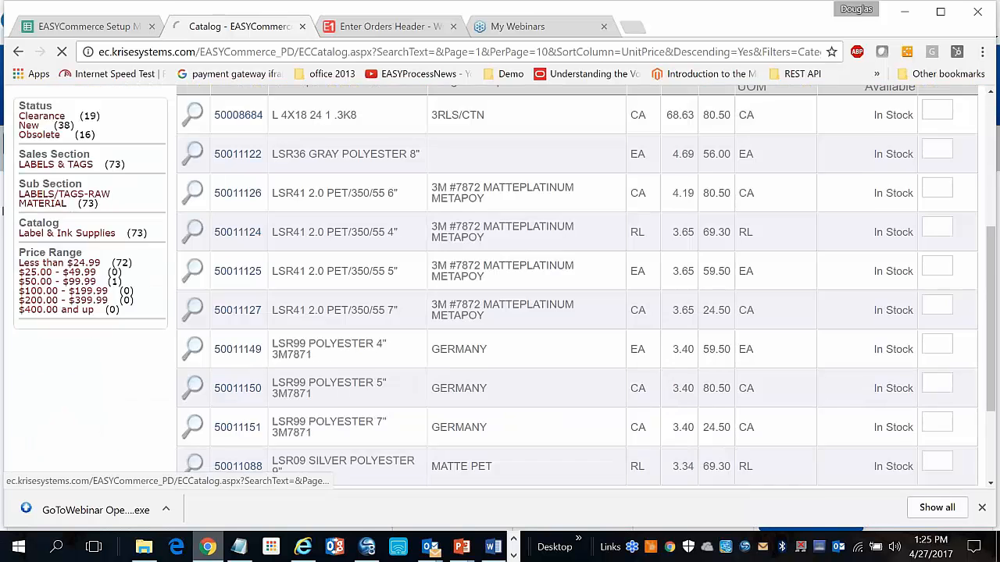
{"action": "scroll", "coordinate": [500, 287], "scroll_direction": "up", "scroll_amount": 3}
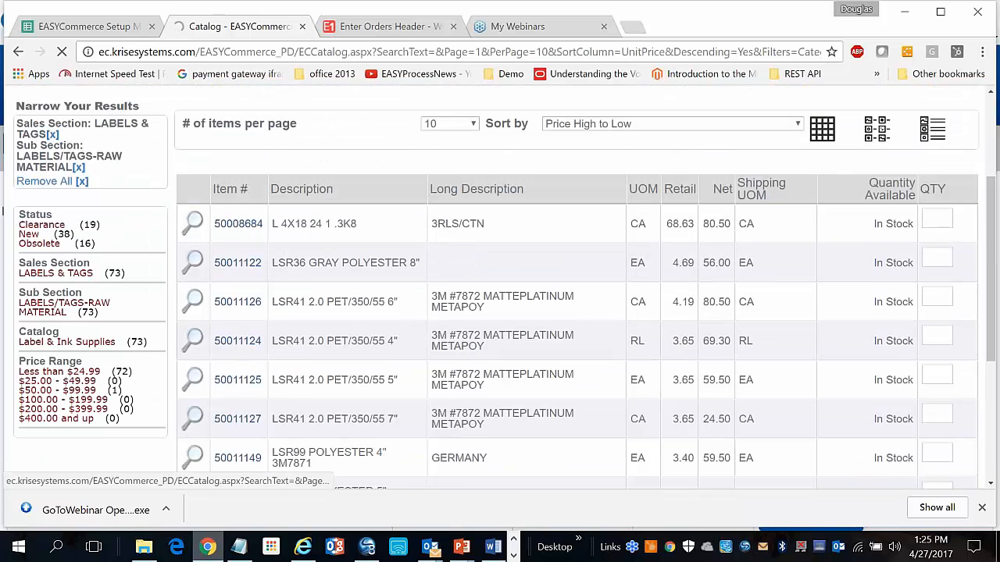
{"action": "scroll", "coordinate": [499, 287], "scroll_direction": "up", "scroll_amount": 3}
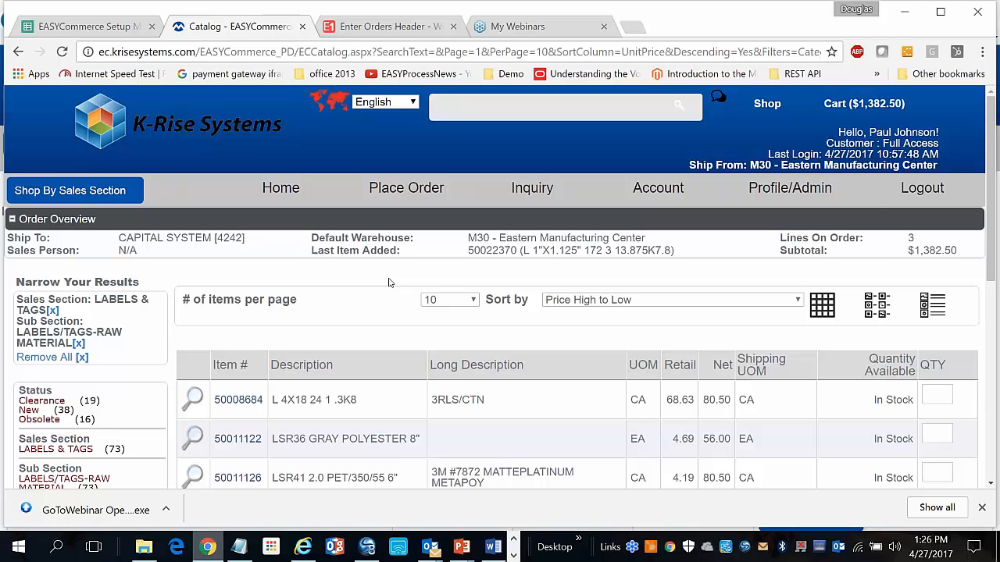
Open the cart and check the first line's branch plant options, keeping M30
{"action": "left_click", "coordinate": [873, 103]}
{"action": "scroll", "coordinate": [576, 467], "scroll_direction": "down", "scroll_amount": 1}
{"action": "scroll", "coordinate": [575, 467], "scroll_direction": "down", "scroll_amount": 2}
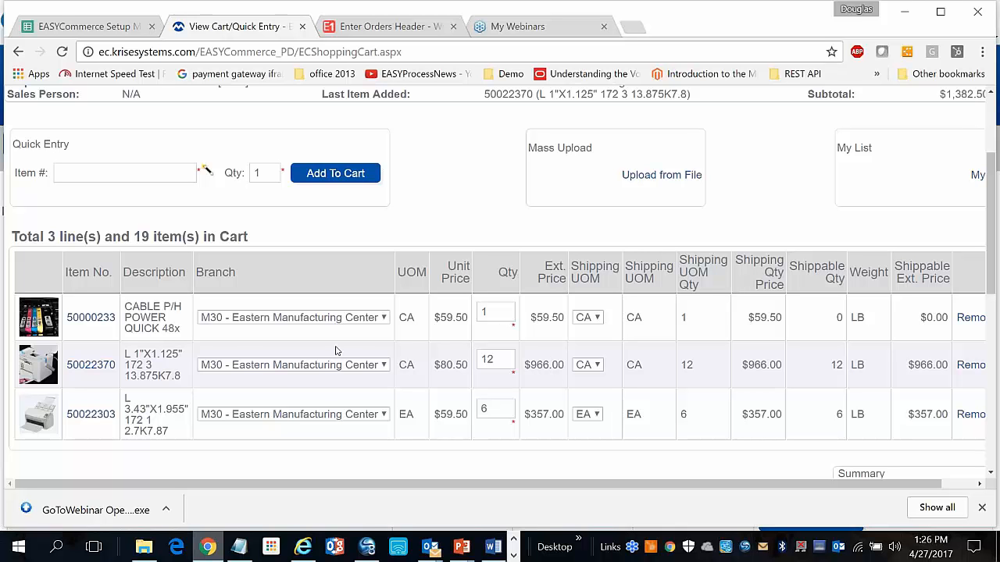
{"action": "left_click", "coordinate": [385, 319]}
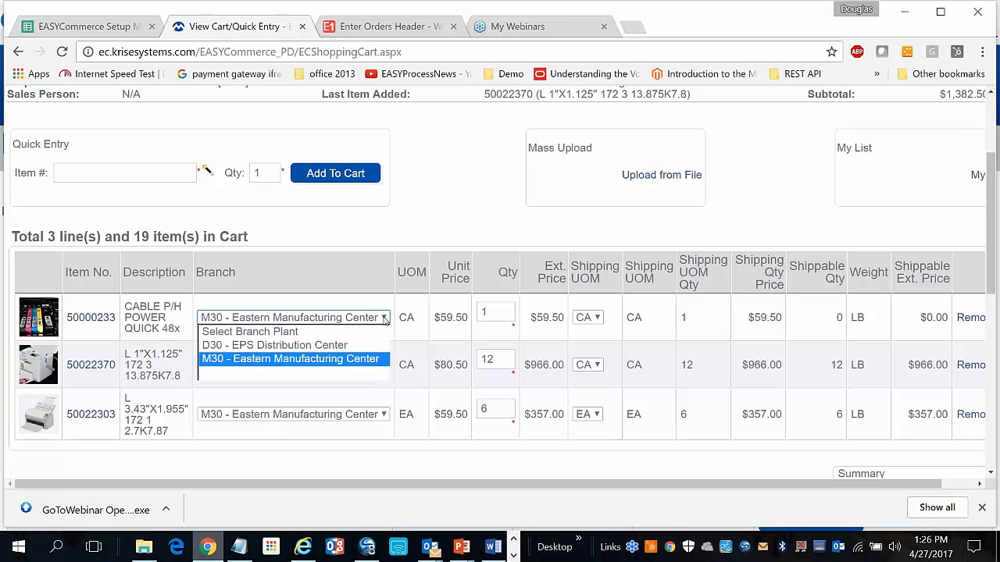
{"action": "left_click", "coordinate": [384, 319]}
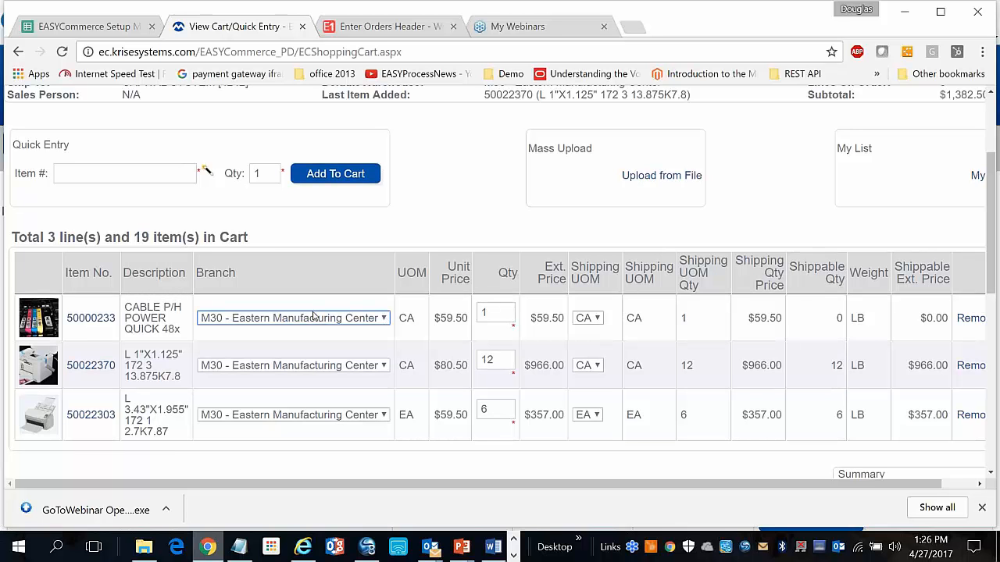
{"action": "scroll", "coordinate": [312, 314], "scroll_direction": "up", "scroll_amount": 3}
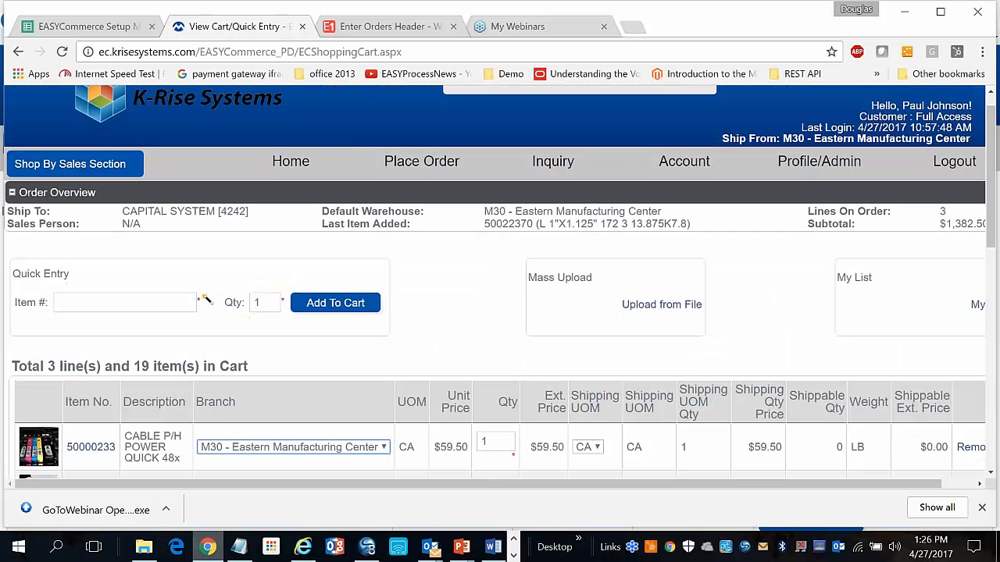
{"action": "scroll", "coordinate": [289, 310], "scroll_direction": "down", "scroll_amount": 1}
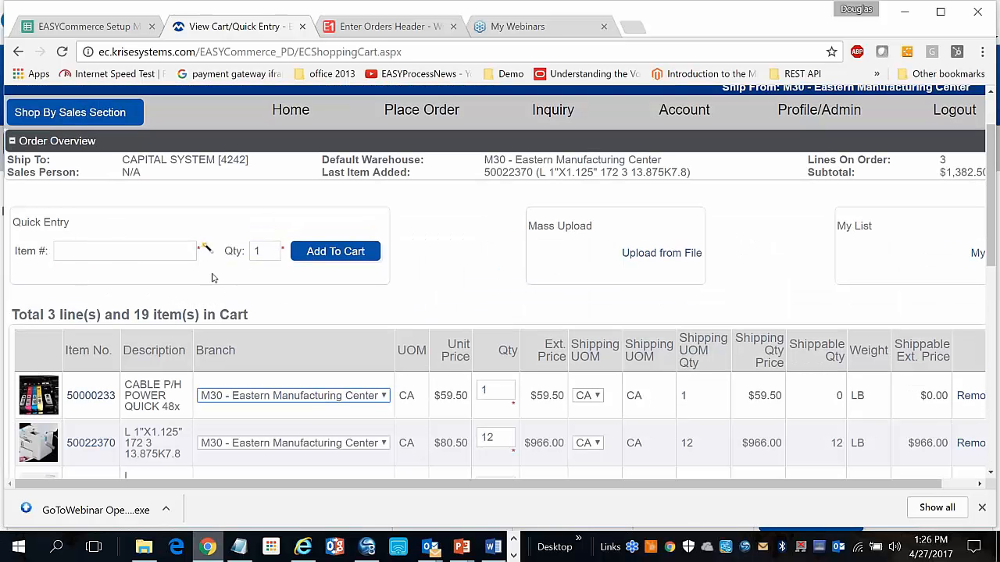
Search the product lookup for 'emerald' and add 3 of item 50000001 to the cart
{"action": "left_click", "coordinate": [207, 249]}
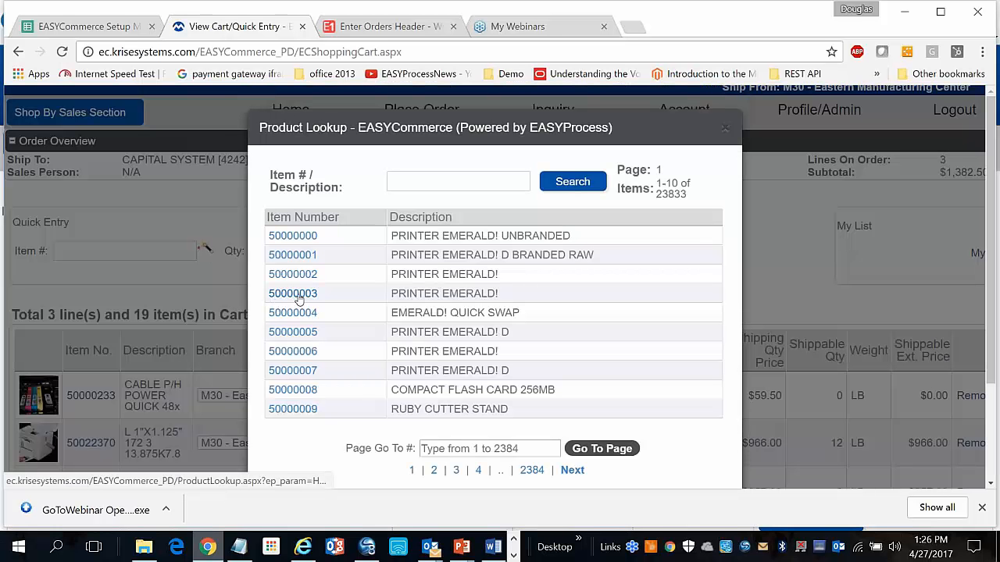
{"action": "left_click", "coordinate": [435, 185]}
{"action": "type", "text": "emerals"}
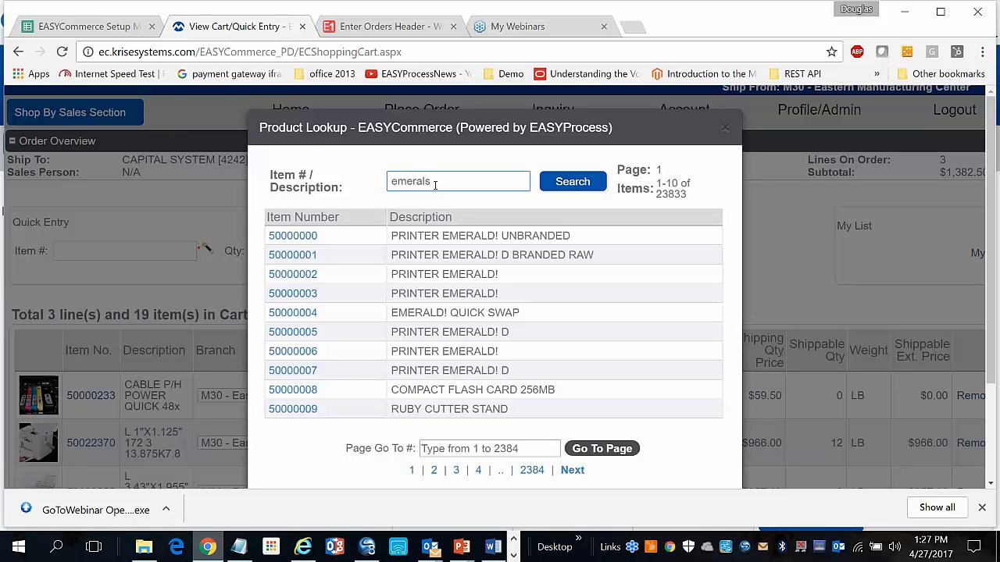
{"action": "key", "text": "BackSpace"}
{"action": "type", "text": "d"}
{"action": "left_click", "coordinate": [572, 188]}
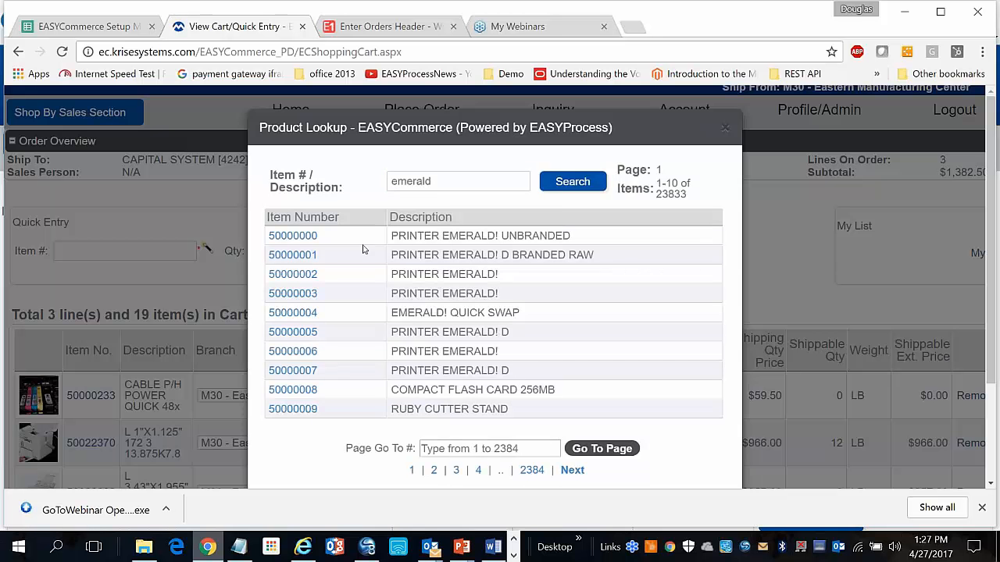
{"action": "left_click", "coordinate": [308, 254]}
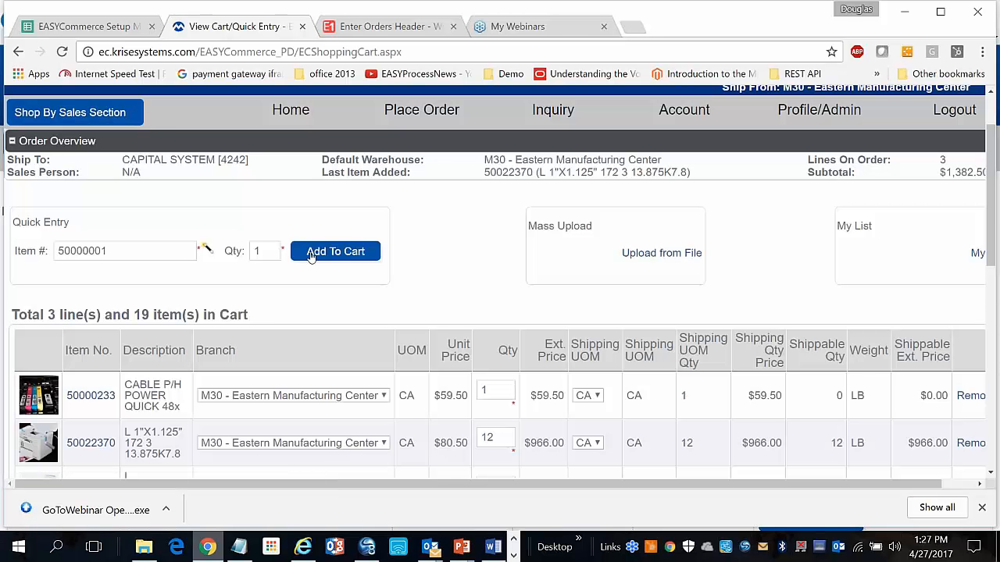
{"action": "left_click", "coordinate": [275, 249]}
{"action": "key", "text": "BackSpace"}
{"action": "type", "text": "3"}
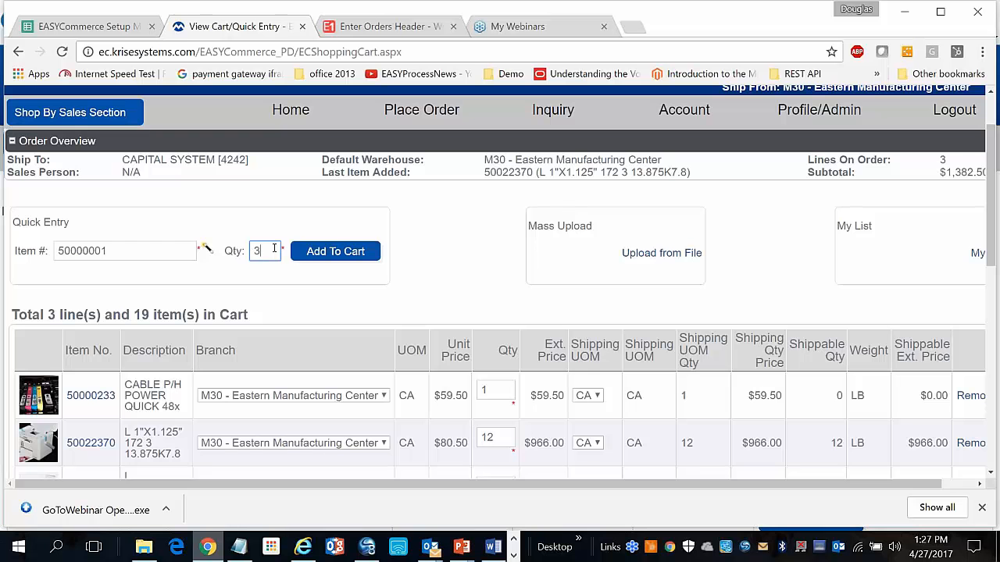
{"action": "left_click", "coordinate": [329, 252]}
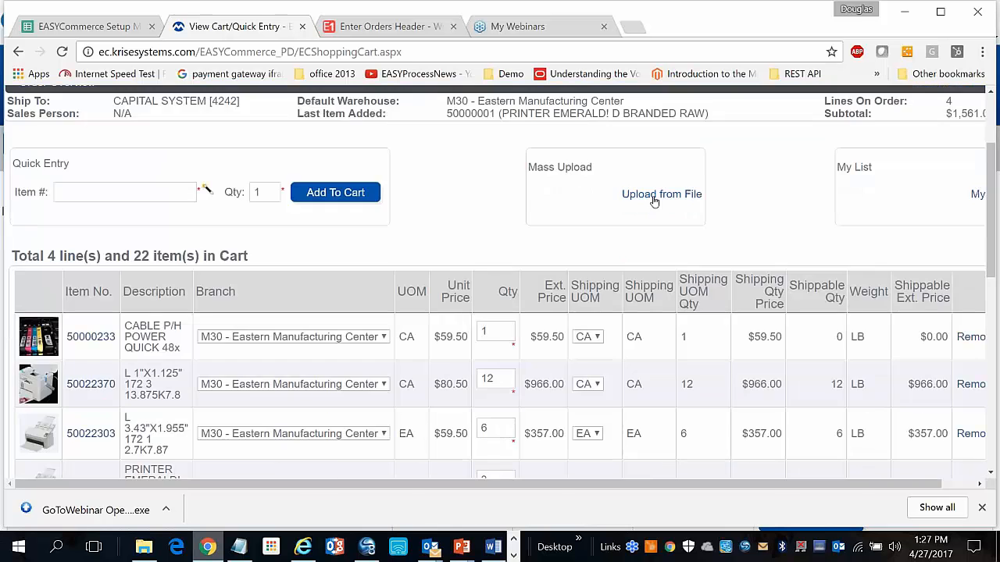
Download the CSV order-upload template and open it in Excel
{"action": "left_click", "coordinate": [660, 194]}
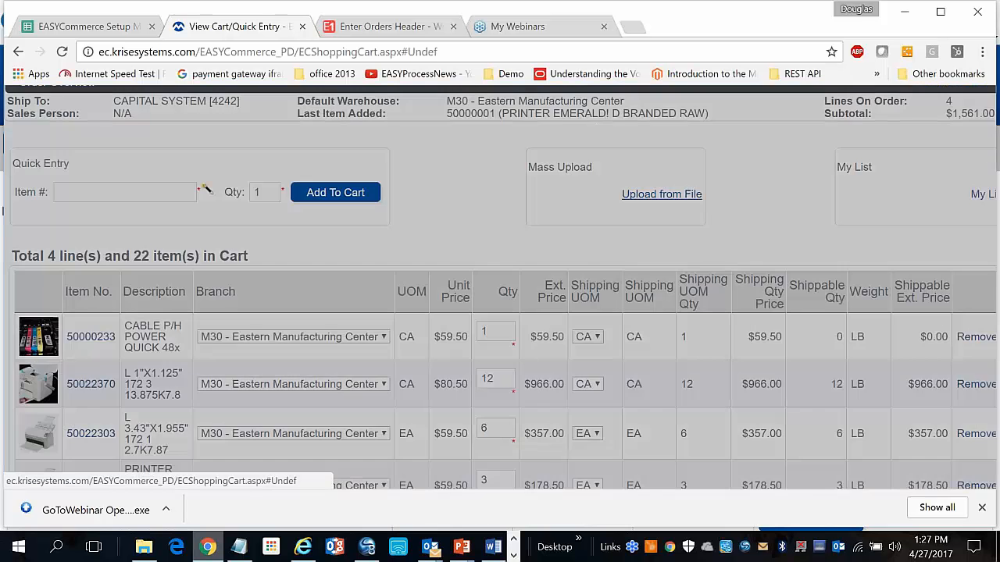
{"action": "left_click", "coordinate": [304, 300]}
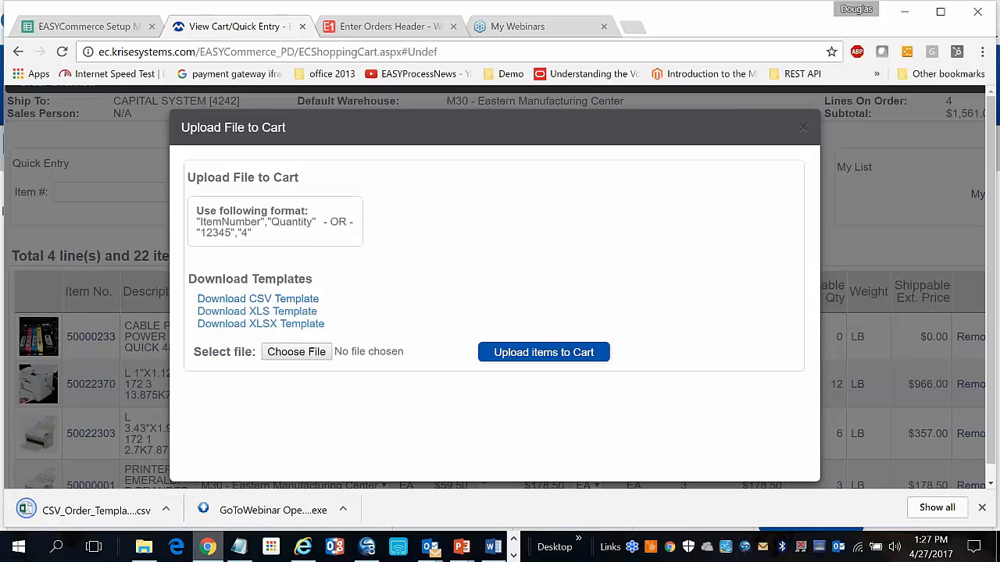
{"action": "left_click", "coordinate": [28, 512]}
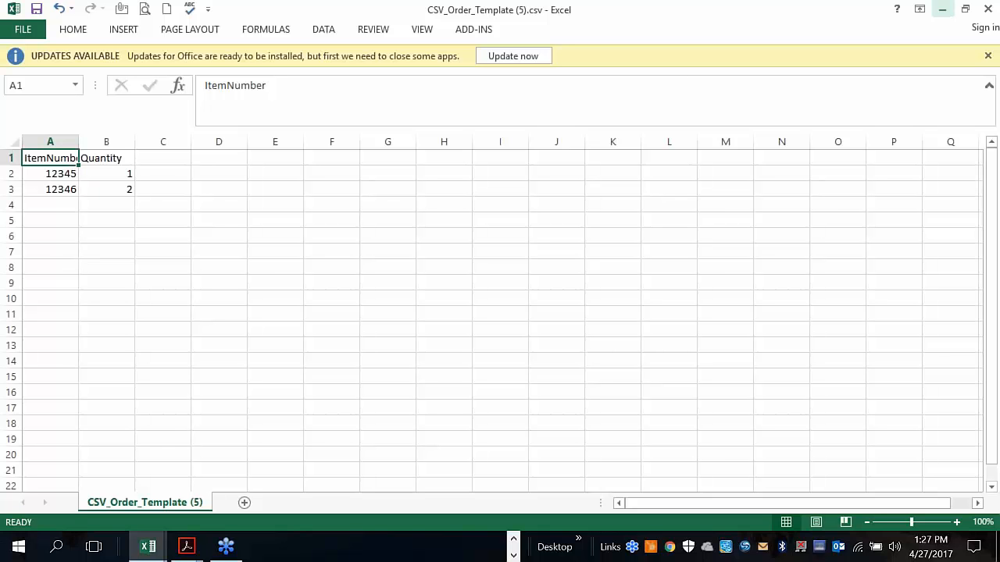
Close the CSV_Order_Template workbook and return to the store's Upload File to Cart dialog
{"action": "left_click", "coordinate": [985, 8]}
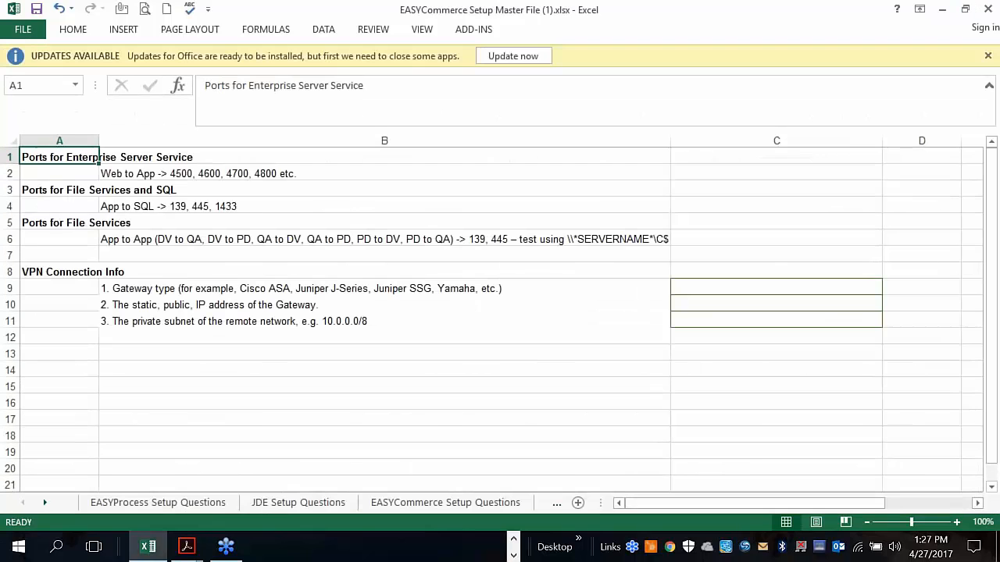
{"action": "left_click", "coordinate": [513, 539]}
{"action": "left_click", "coordinate": [209, 547]}
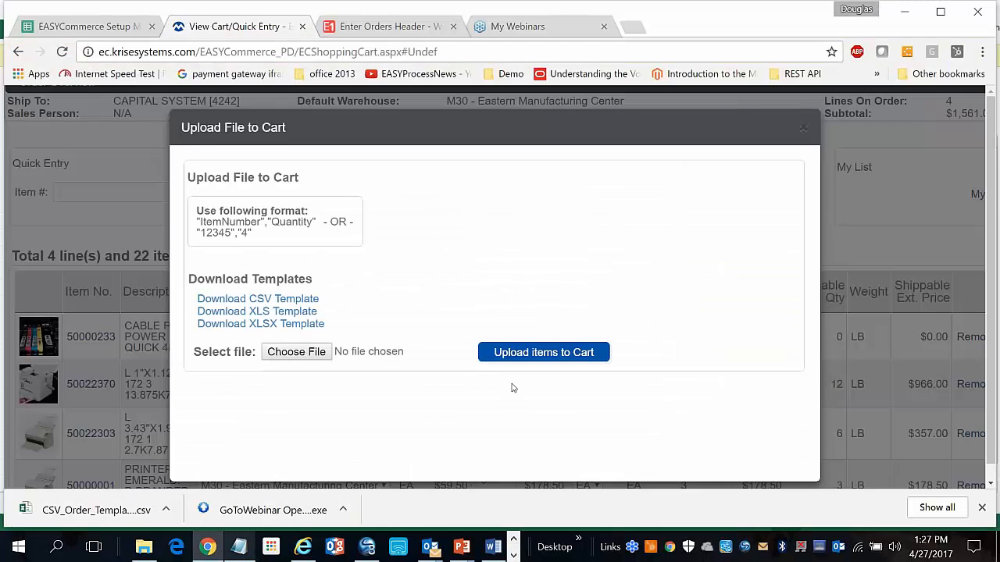
{"action": "left_click", "coordinate": [803, 127]}
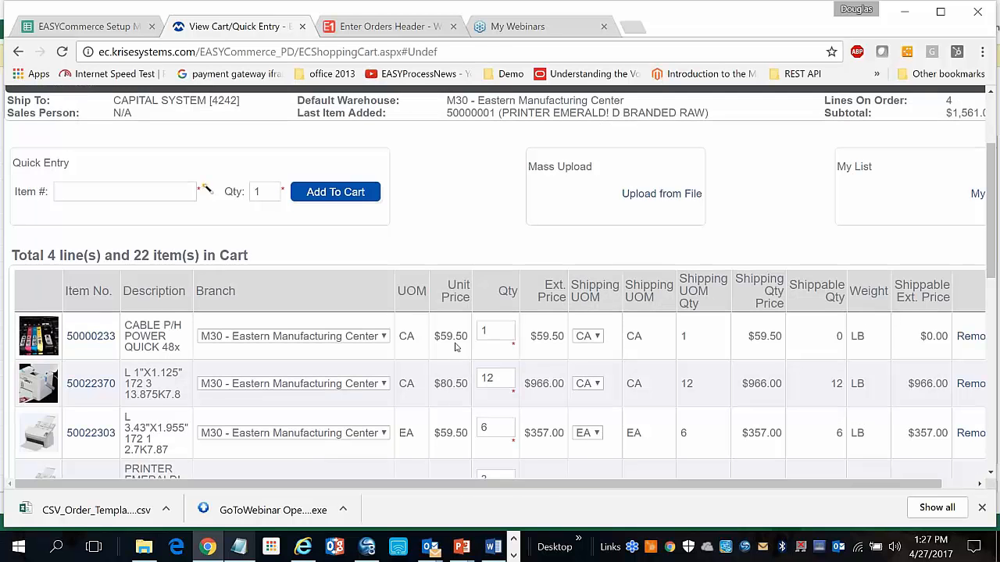
{"action": "scroll", "coordinate": [456, 348], "scroll_direction": "down", "scroll_amount": 2}
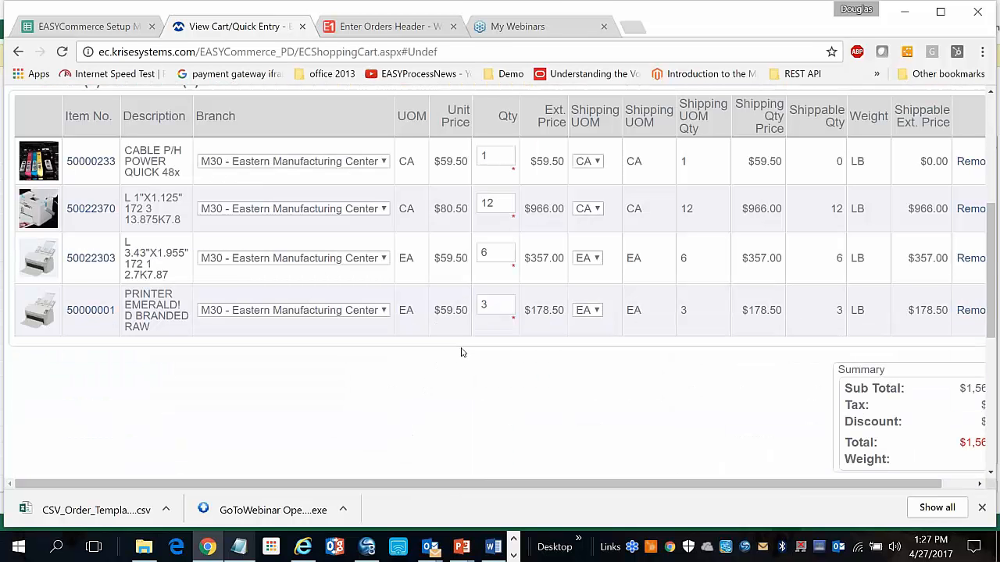
{"action": "key", "text": "ctrl+minus"}
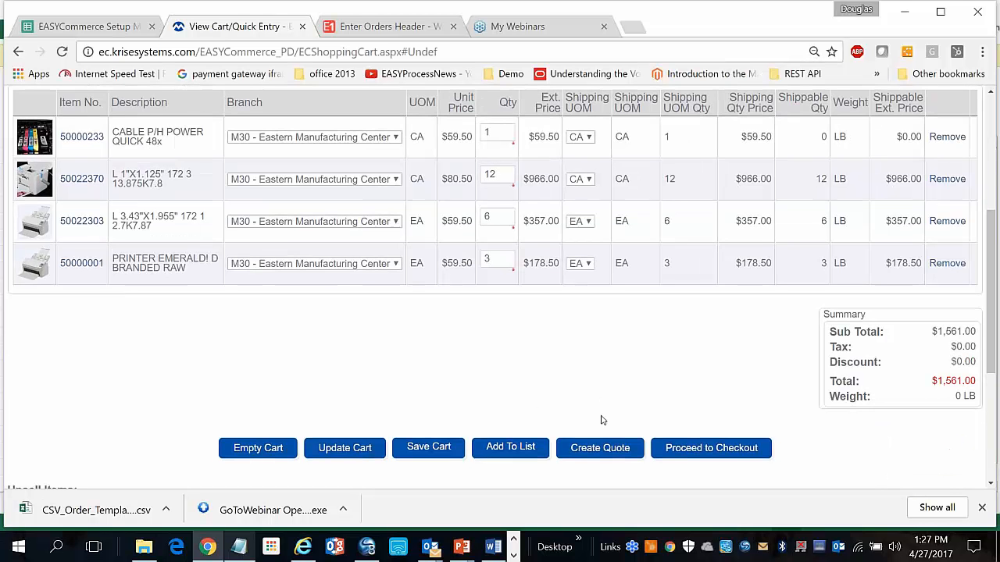
{"action": "scroll", "coordinate": [605, 402], "scroll_direction": "down", "scroll_amount": 1}
{"action": "scroll", "coordinate": [505, 408], "scroll_direction": "down", "scroll_amount": 2}
{"action": "scroll", "coordinate": [140, 271], "scroll_direction": "up", "scroll_amount": 1}
{"action": "scroll", "coordinate": [140, 272], "scroll_direction": "up", "scroll_amount": 2}
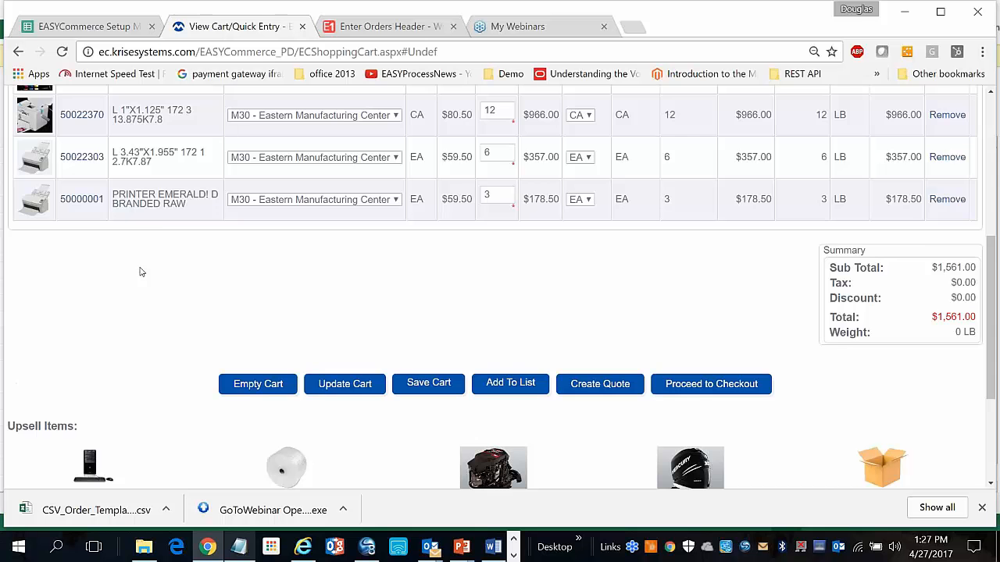
{"action": "scroll", "coordinate": [139, 272], "scroll_direction": "up", "scroll_amount": 2}
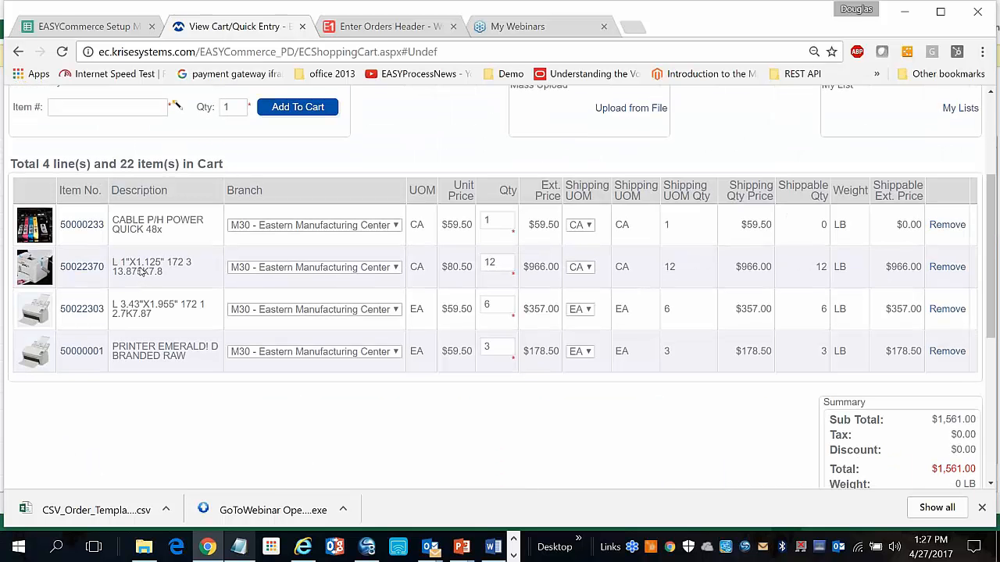
{"action": "scroll", "coordinate": [140, 272], "scroll_direction": "down", "scroll_amount": 3}
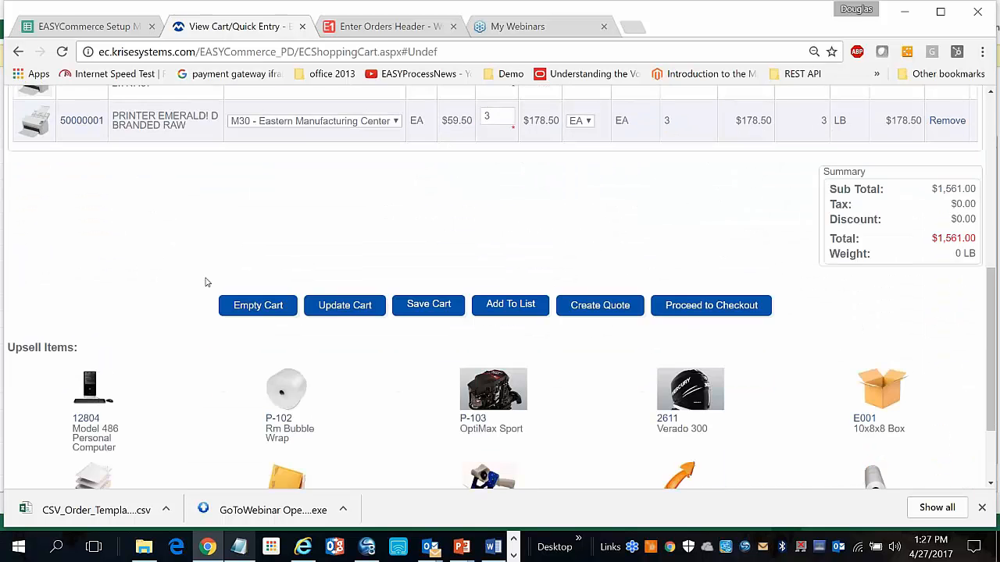
Proceed to checkout with PO number 'Quick Install Webinar 123' and requested date 5/6/2017
{"action": "left_click", "coordinate": [723, 309]}
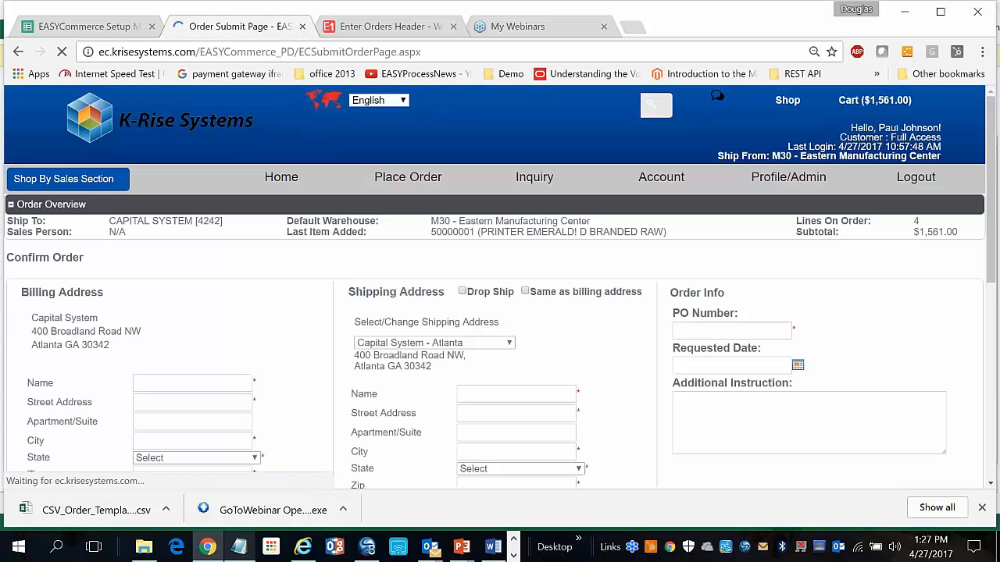
{"action": "scroll", "coordinate": [558, 370], "scroll_direction": "down", "scroll_amount": 1}
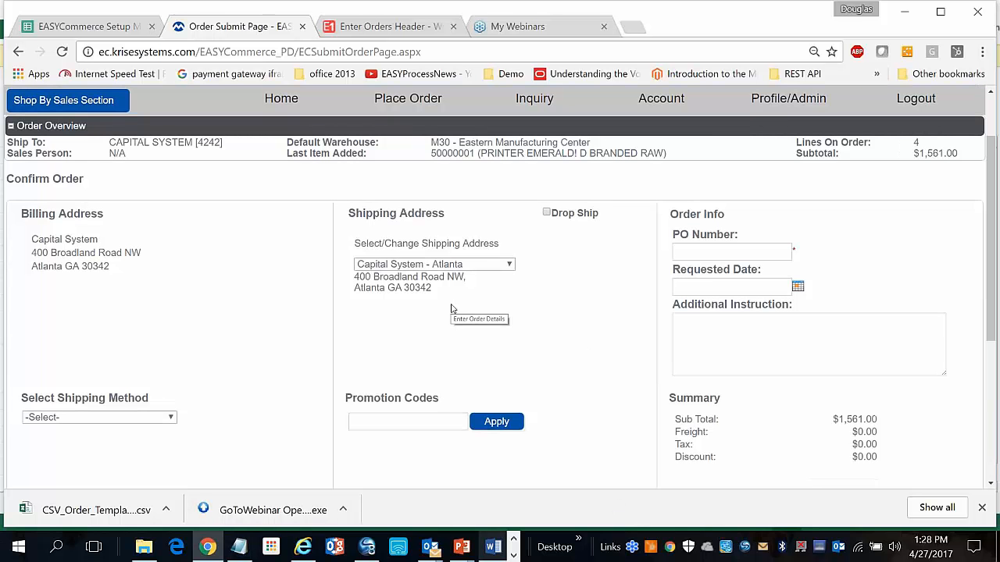
{"action": "scroll", "coordinate": [450, 309], "scroll_direction": "down", "scroll_amount": 2}
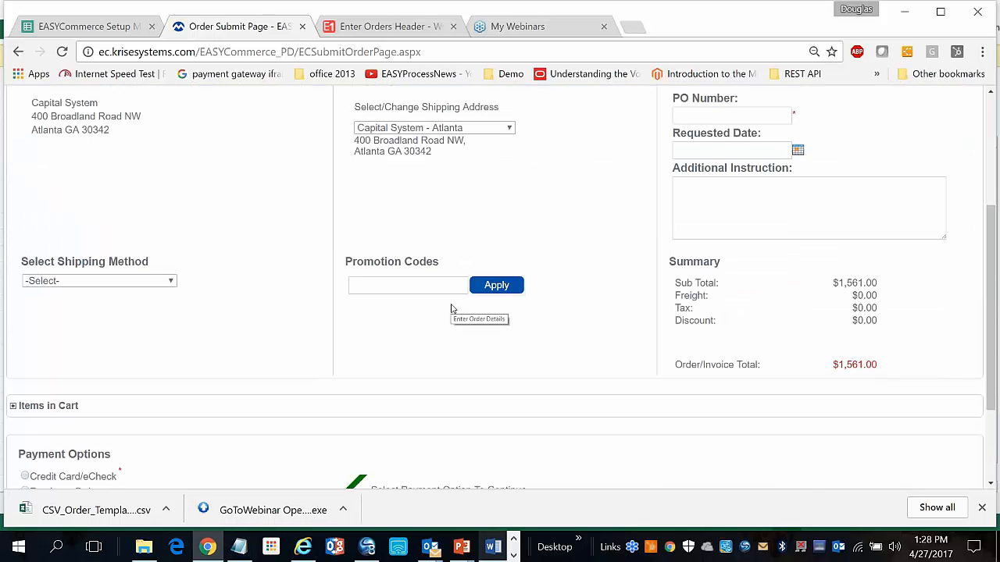
{"action": "scroll", "coordinate": [451, 309], "scroll_direction": "up", "scroll_amount": 2}
{"action": "scroll", "coordinate": [451, 309], "scroll_direction": "up", "scroll_amount": 1}
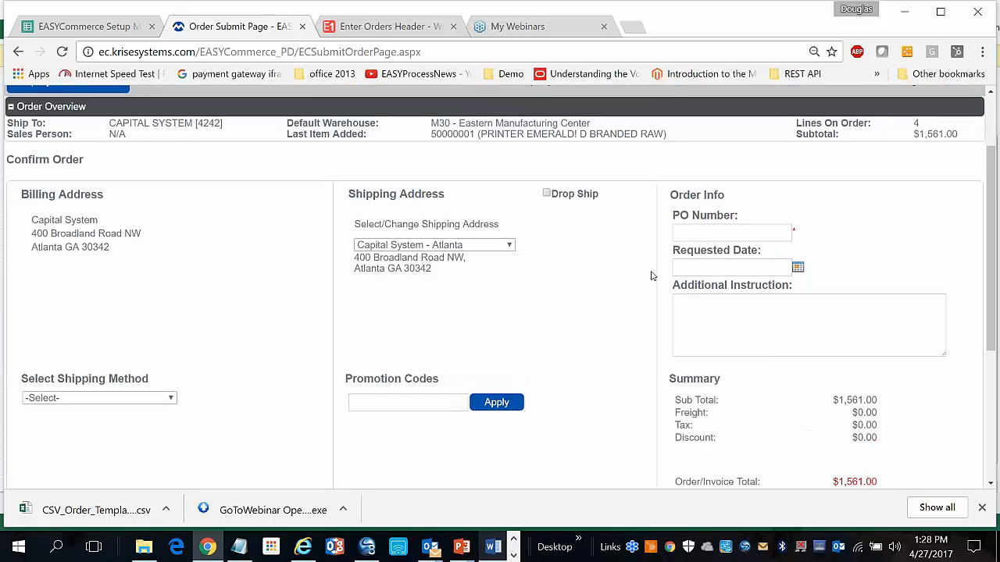
{"action": "left_click", "coordinate": [695, 233]}
{"action": "type", "text": "Quick Install Webinar 123"}
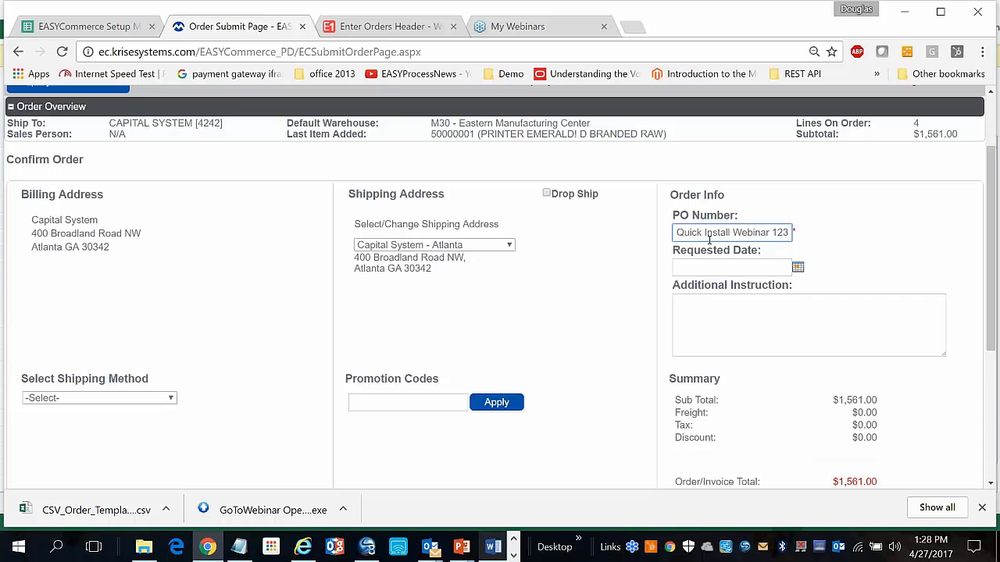
{"action": "left_click", "coordinate": [797, 267]}
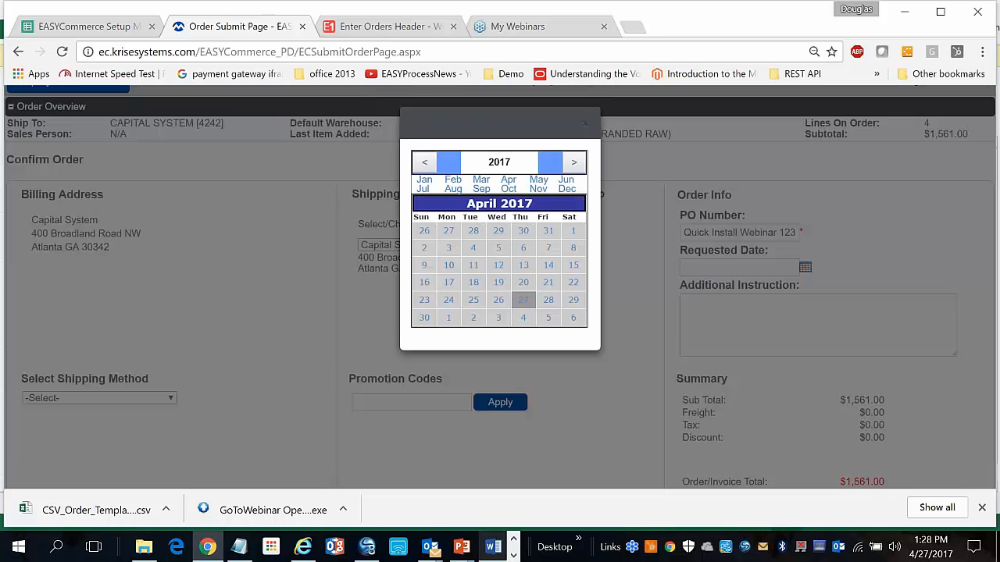
{"action": "left_click", "coordinate": [573, 319]}
Add the instruction 'ship to docks 9-18' and choose UPS Ground shipping at $13.15
{"action": "left_click", "coordinate": [777, 318]}
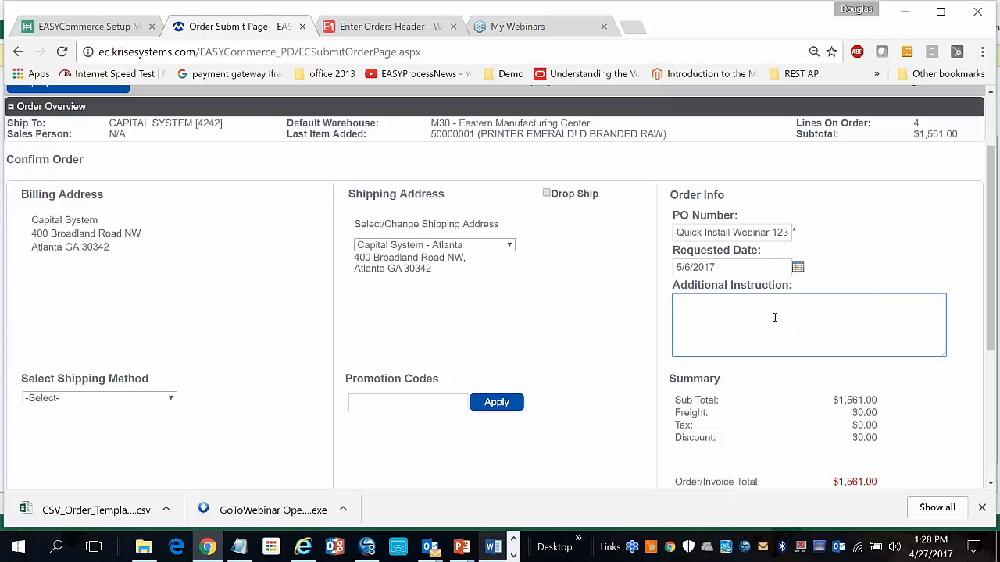
{"action": "type", "text": "ship to docks 9-18"}
{"action": "key", "text": "Tab"}
{"action": "left_click", "coordinate": [160, 399]}
{"action": "left_click", "coordinate": [160, 400]}
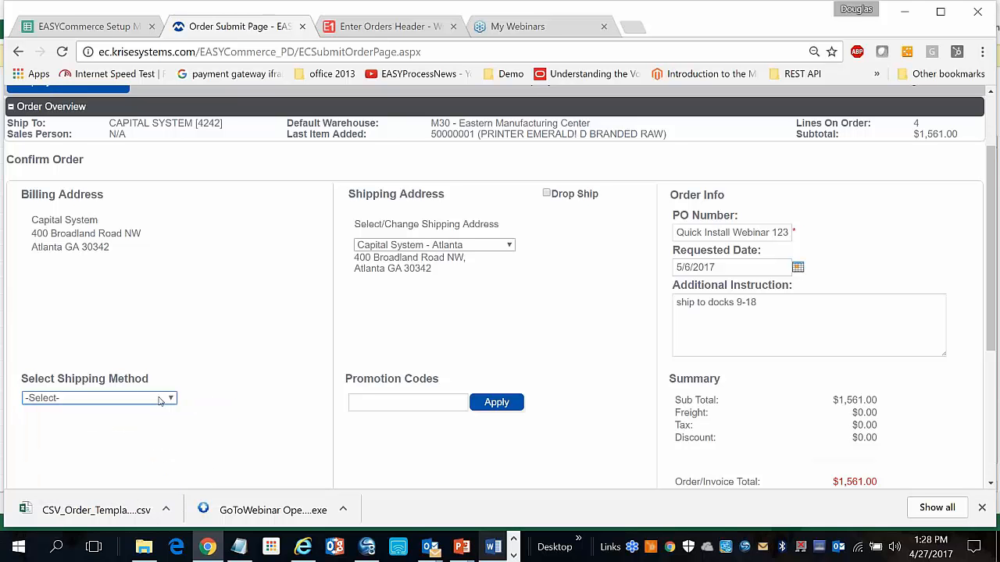
{"action": "scroll", "coordinate": [156, 401], "scroll_direction": "down", "scroll_amount": 1}
{"action": "left_click", "coordinate": [172, 320]}
{"action": "left_click", "coordinate": [158, 345]}
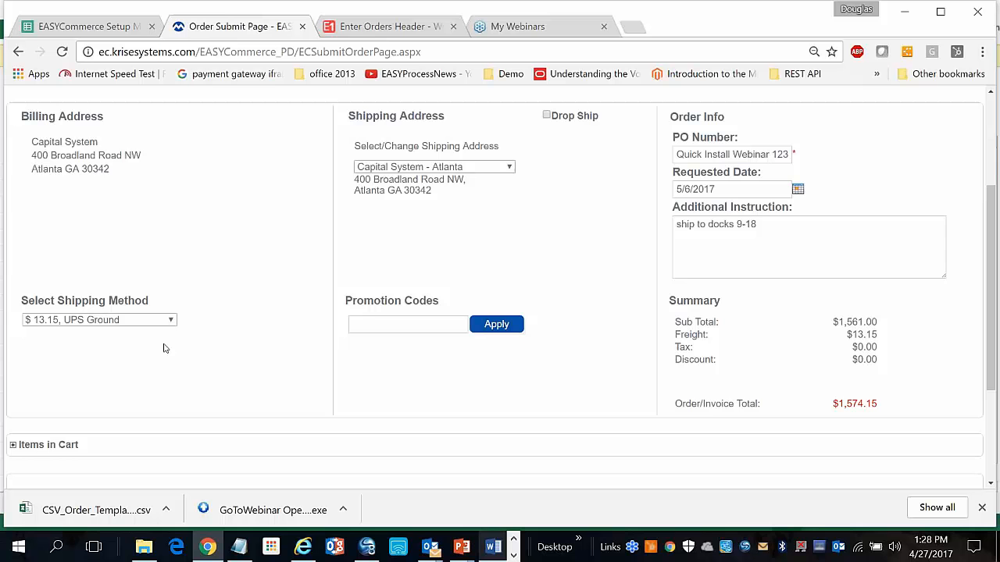
{"action": "scroll", "coordinate": [258, 293], "scroll_direction": "up", "scroll_amount": 1}
{"action": "scroll", "coordinate": [258, 293], "scroll_direction": "up", "scroll_amount": 2}
Keep Capital System - Atlanta as the shipping address, leave drop ship off, and review cart items
{"action": "left_click", "coordinate": [497, 265]}
{"action": "left_click", "coordinate": [497, 277]}
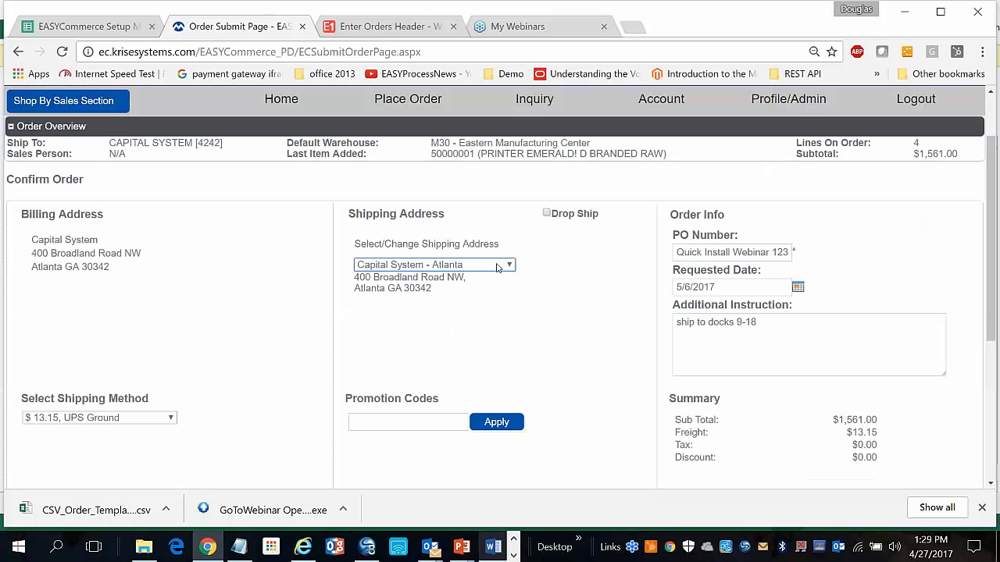
{"action": "left_click", "coordinate": [505, 267]}
{"action": "left_click", "coordinate": [508, 267]}
{"action": "left_click", "coordinate": [547, 214]}
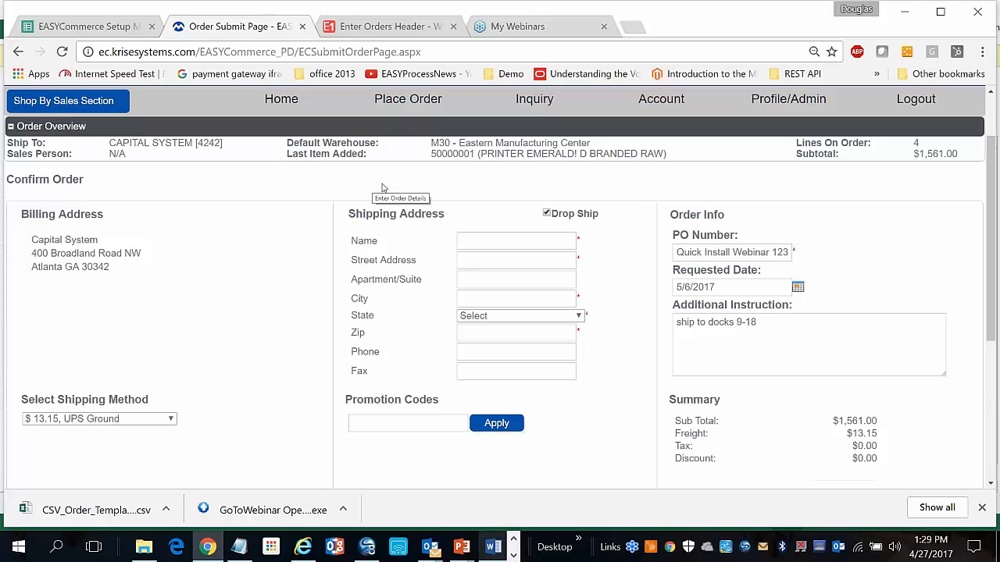
{"action": "left_click", "coordinate": [546, 214]}
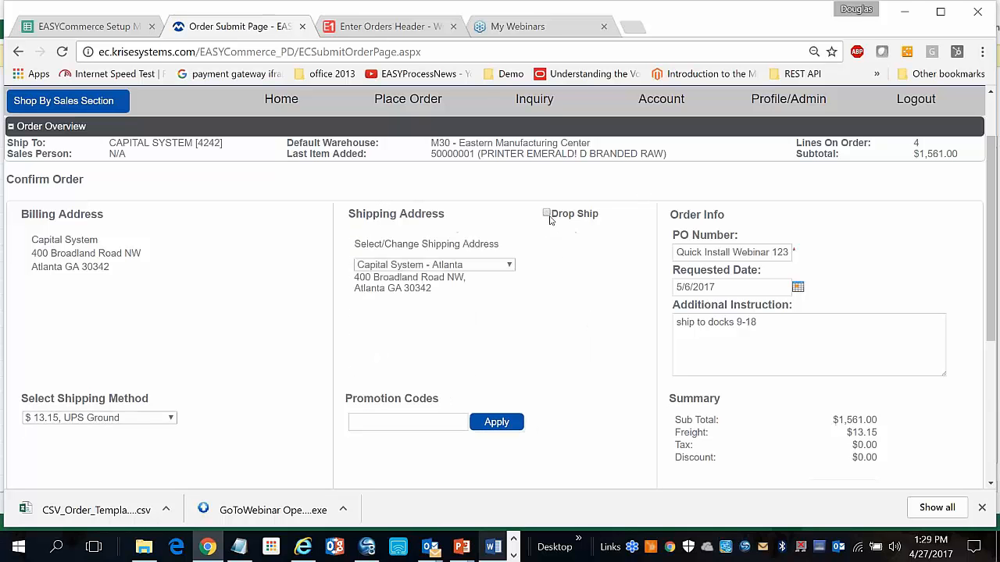
{"action": "scroll", "coordinate": [549, 226], "scroll_direction": "down", "scroll_amount": 3}
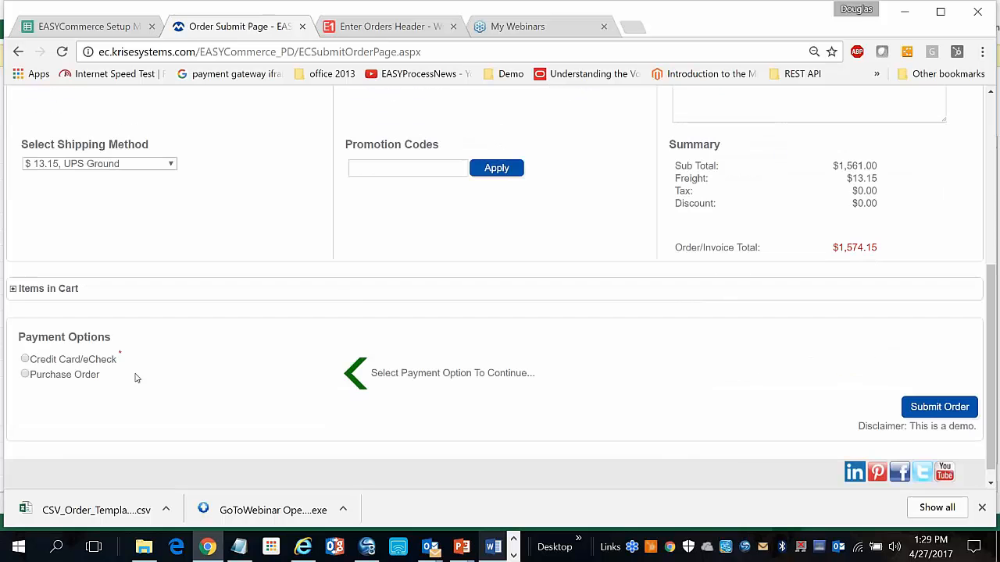
{"action": "left_click", "coordinate": [13, 289]}
{"action": "scroll", "coordinate": [13, 296], "scroll_direction": "down", "scroll_amount": 3}
{"action": "scroll", "coordinate": [17, 298], "scroll_direction": "up", "scroll_amount": 3}
{"action": "left_click", "coordinate": [12, 290]}
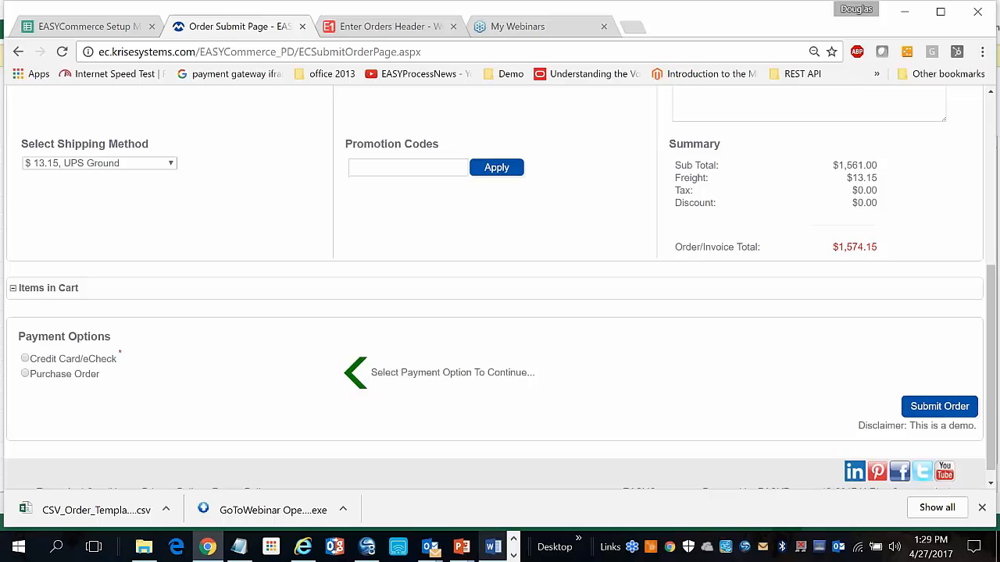
Choose Credit Card/eCheck payment and submit the order
{"action": "scroll", "coordinate": [496, 287], "scroll_direction": "down", "scroll_amount": 1}
{"action": "left_click", "coordinate": [26, 344]}
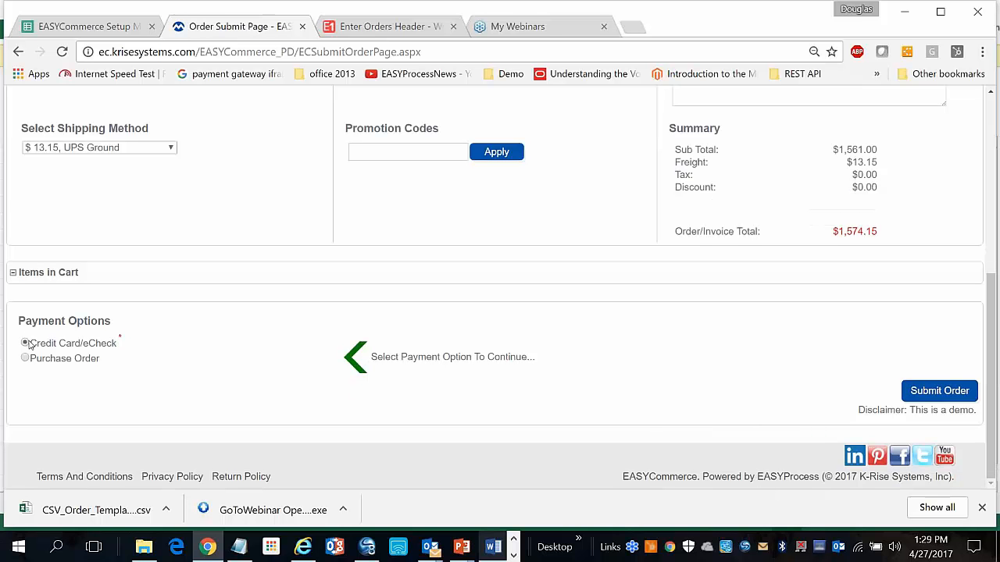
{"action": "left_click", "coordinate": [939, 390]}
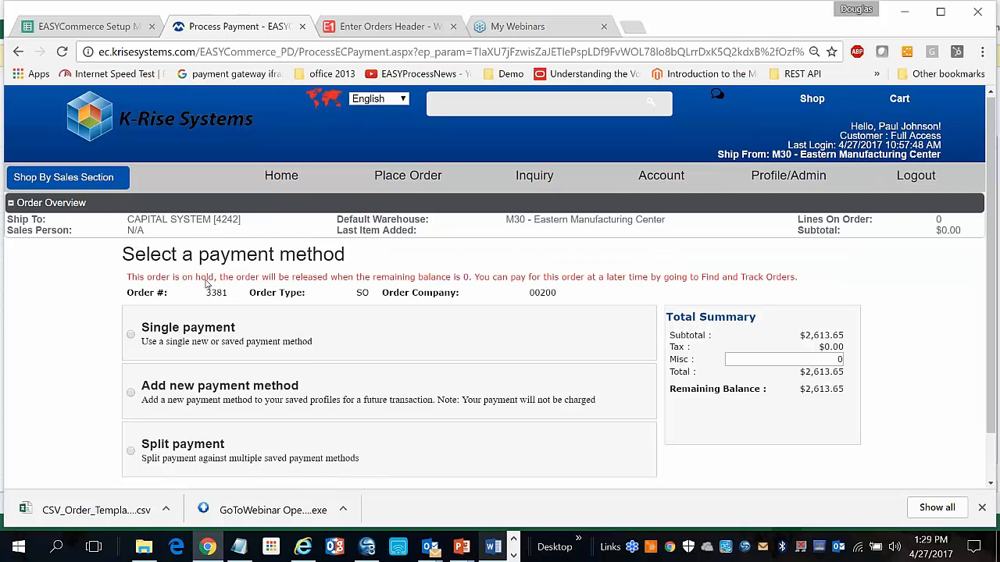
Review the payment page for order 3381, hide the downloads bar, and switch to JD Edwards
{"action": "scroll", "coordinate": [207, 284], "scroll_direction": "down", "scroll_amount": 2}
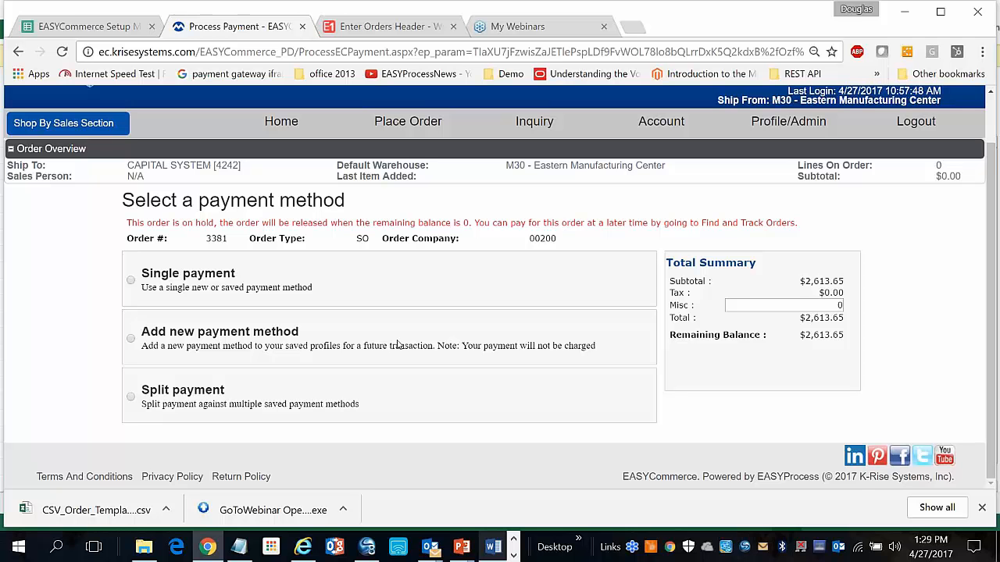
{"action": "left_click", "coordinate": [982, 509]}
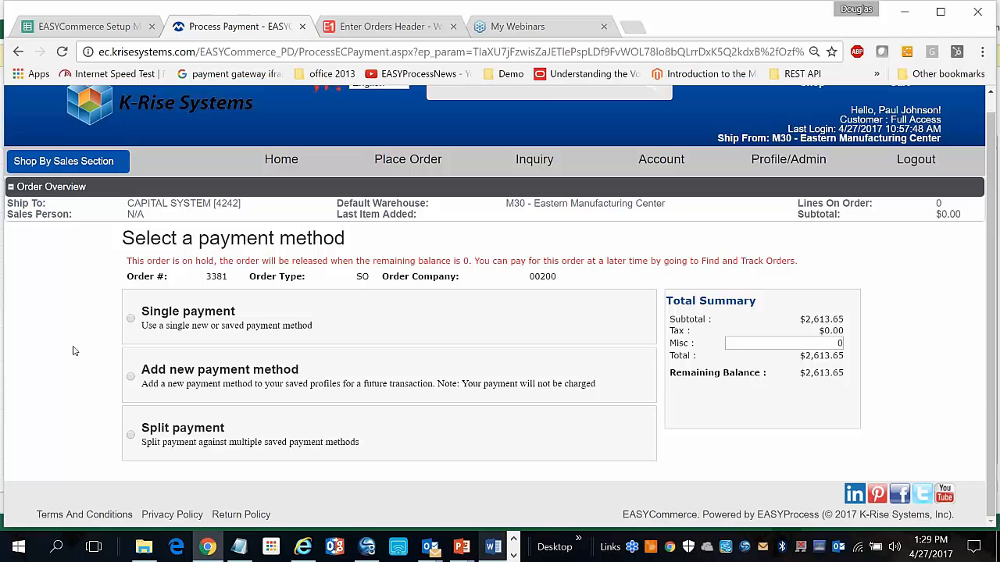
{"action": "left_click", "coordinate": [355, 31]}
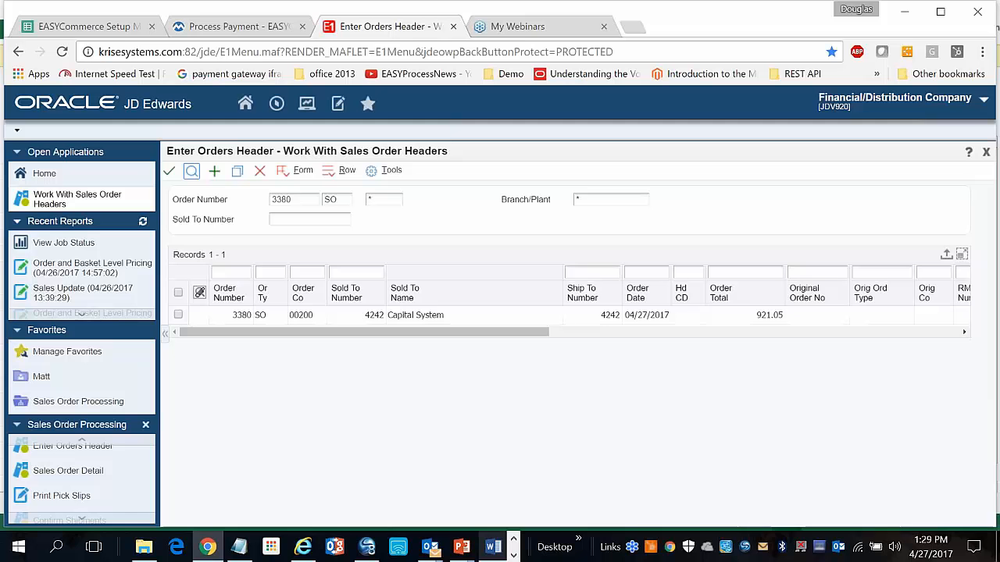
Sign back into JD Edwards and find sales order 3381 totalling 2,613.65
{"action": "left_click", "coordinate": [45, 448]}
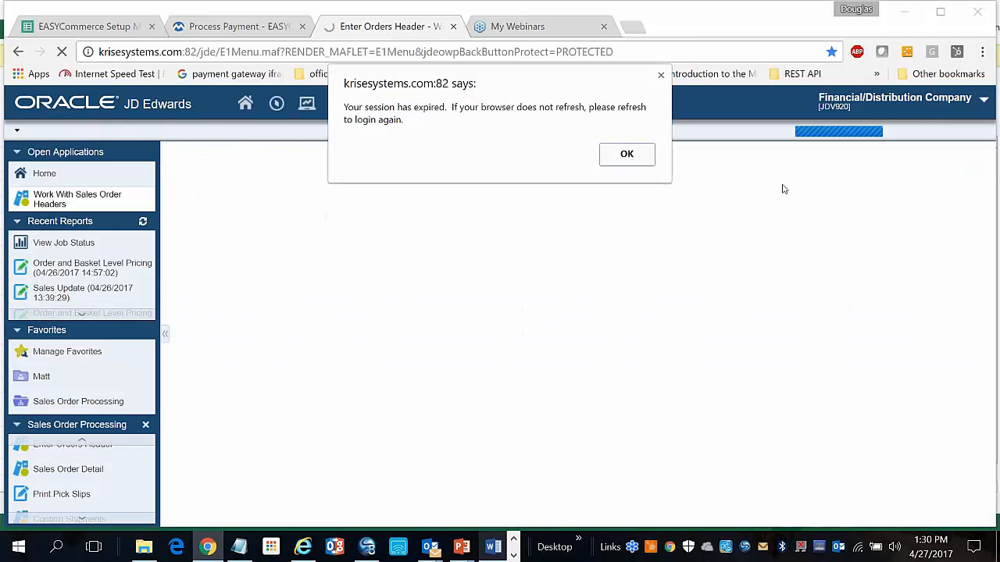
{"action": "left_click", "coordinate": [653, 164]}
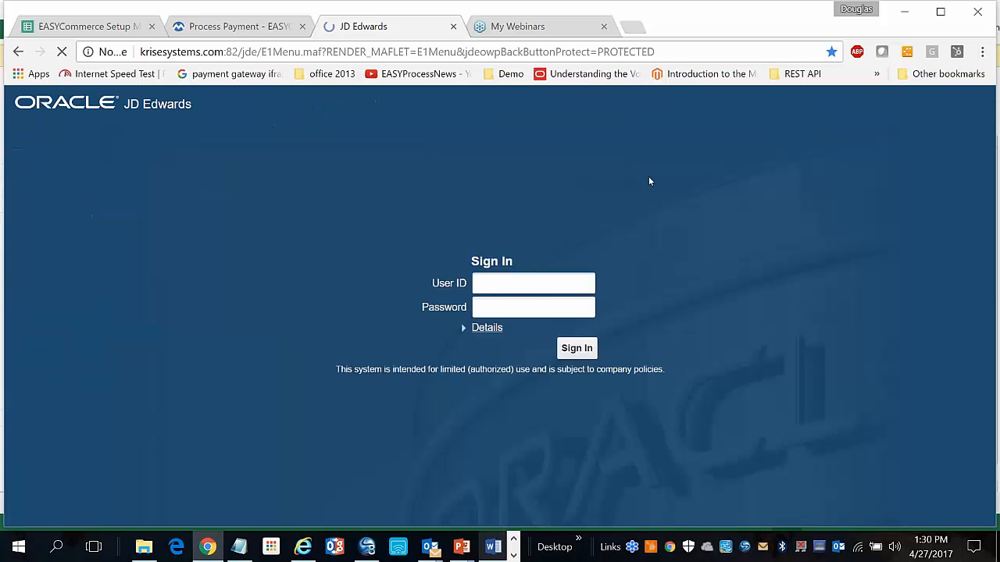
{"action": "left_click", "coordinate": [568, 331]}
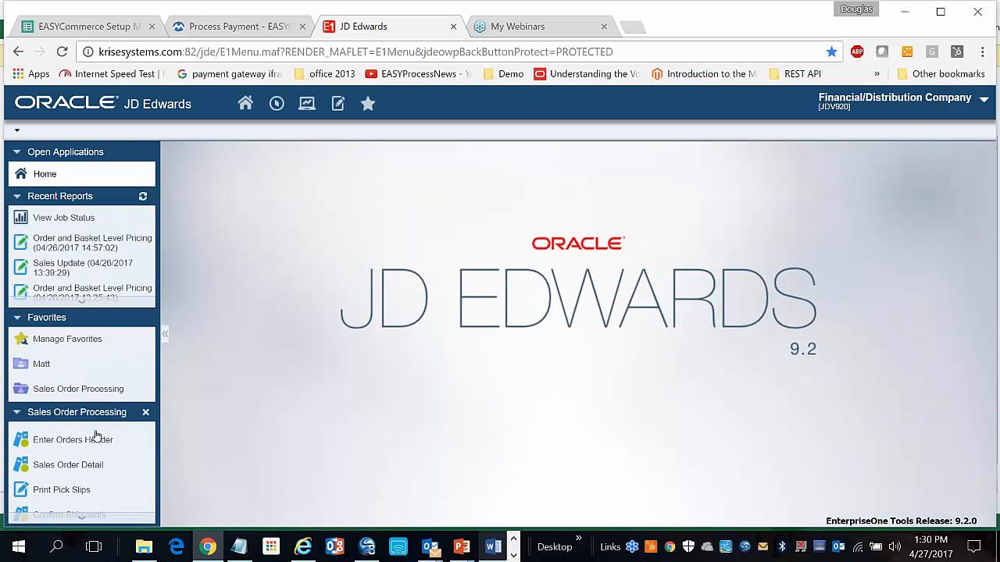
{"action": "left_click", "coordinate": [78, 435]}
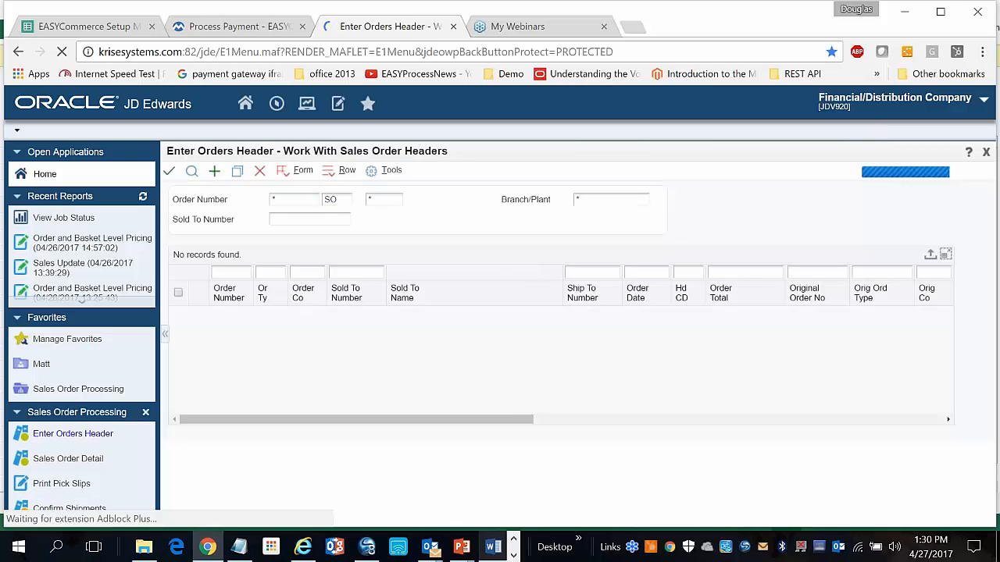
{"action": "type", "text": "3381"}
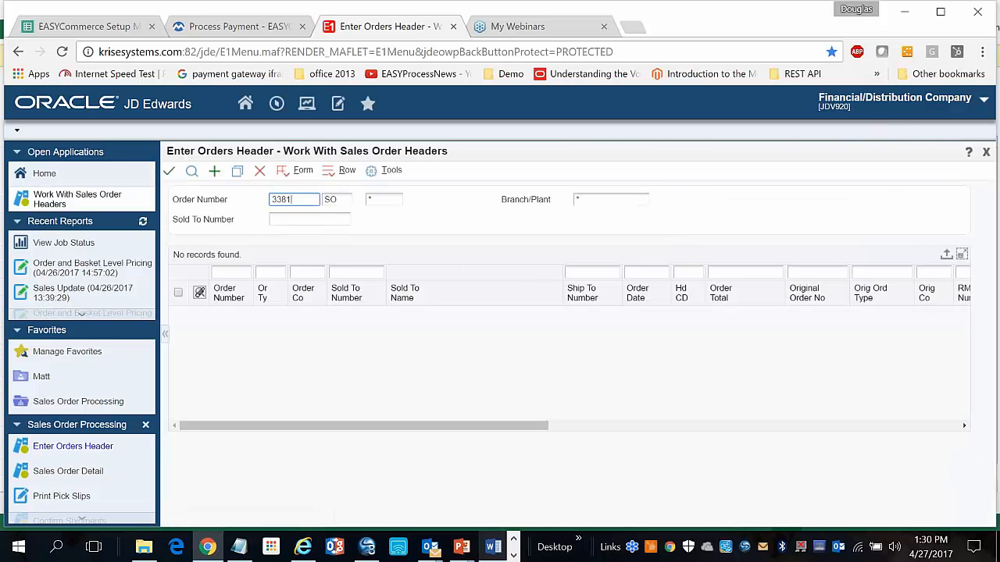
{"action": "left_click", "coordinate": [191, 170]}
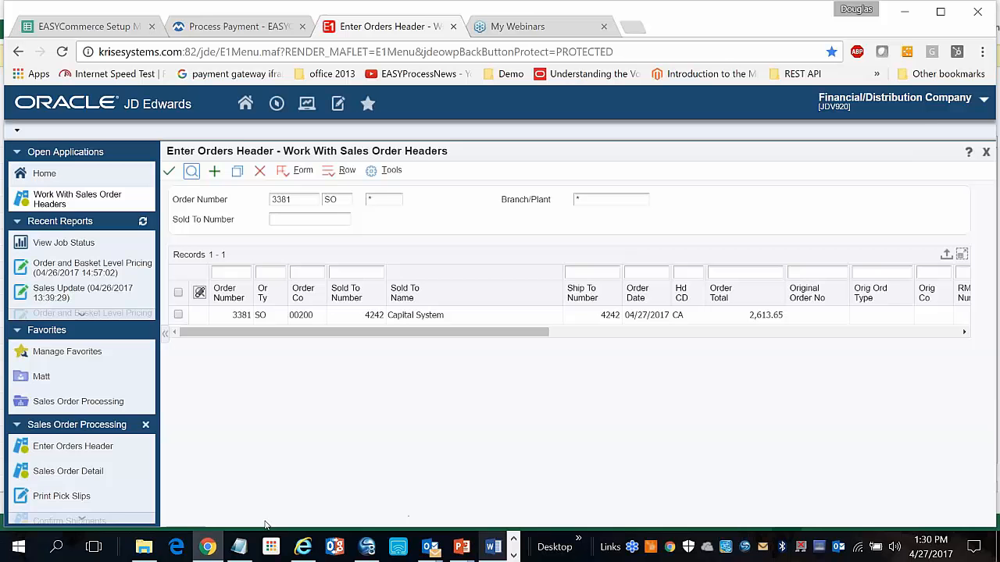
{"action": "left_click", "coordinate": [269, 28]}
Choose single payment by card, then view the Cybersource payment frame's source
{"action": "left_click", "coordinate": [131, 317]}
{"action": "scroll", "coordinate": [134, 320], "scroll_direction": "down", "scroll_amount": 2}
{"action": "left_click", "coordinate": [250, 385]}
{"action": "scroll", "coordinate": [250, 385], "scroll_direction": "down", "scroll_amount": 3}
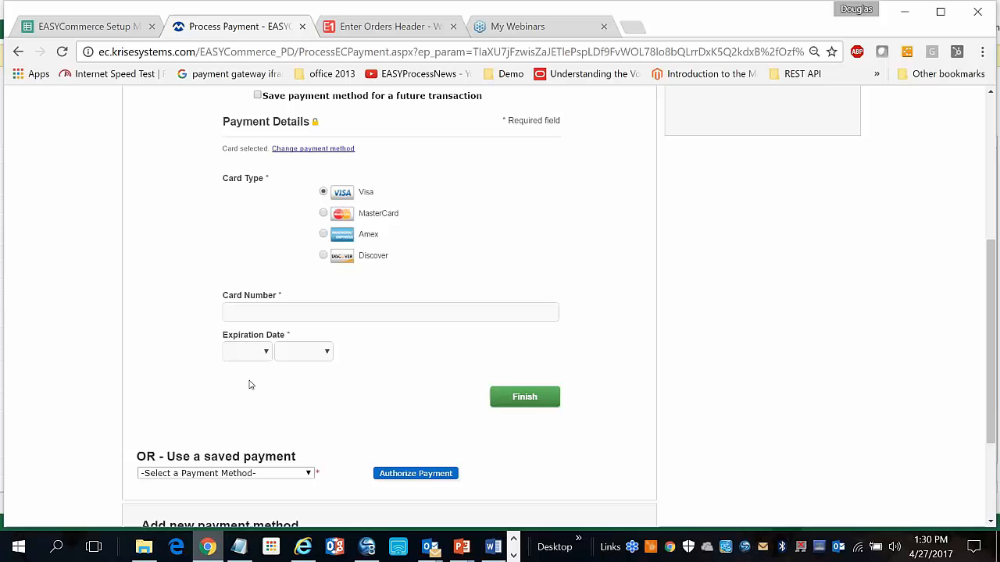
{"action": "right_click", "coordinate": [266, 335]}
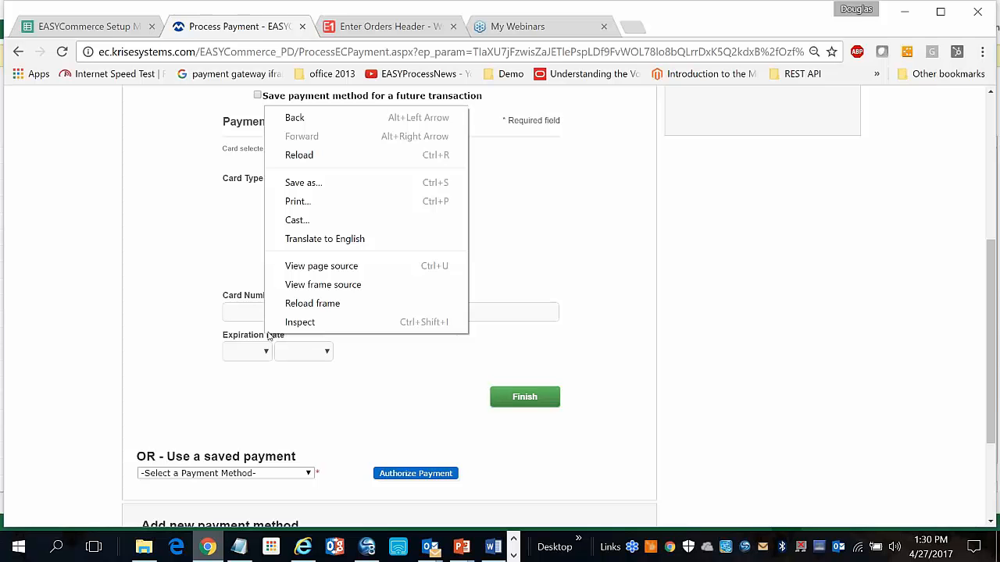
{"action": "left_click", "coordinate": [314, 285]}
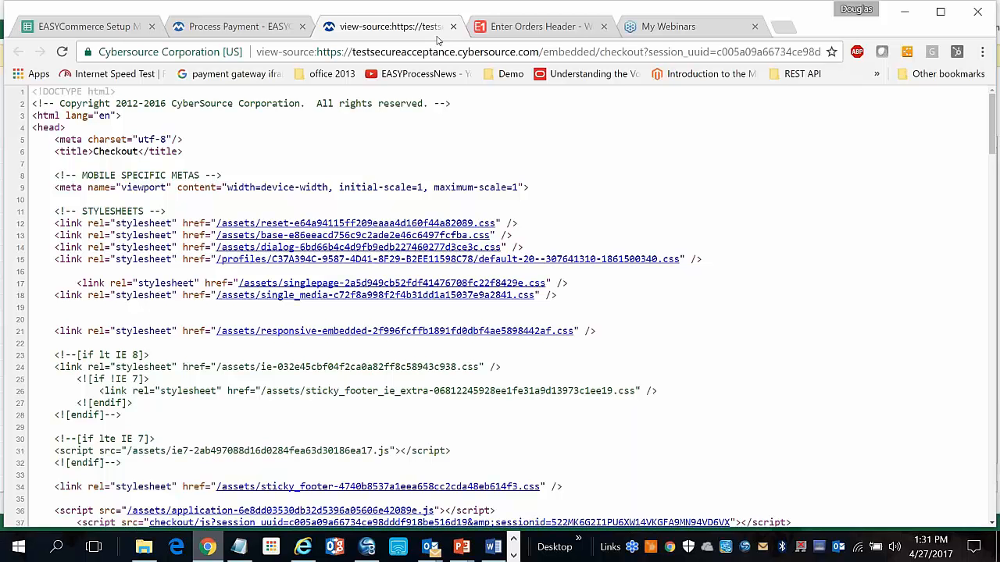
Leave the CyberSource source view and go back to the card Payment Details page
{"action": "left_click", "coordinate": [453, 27]}
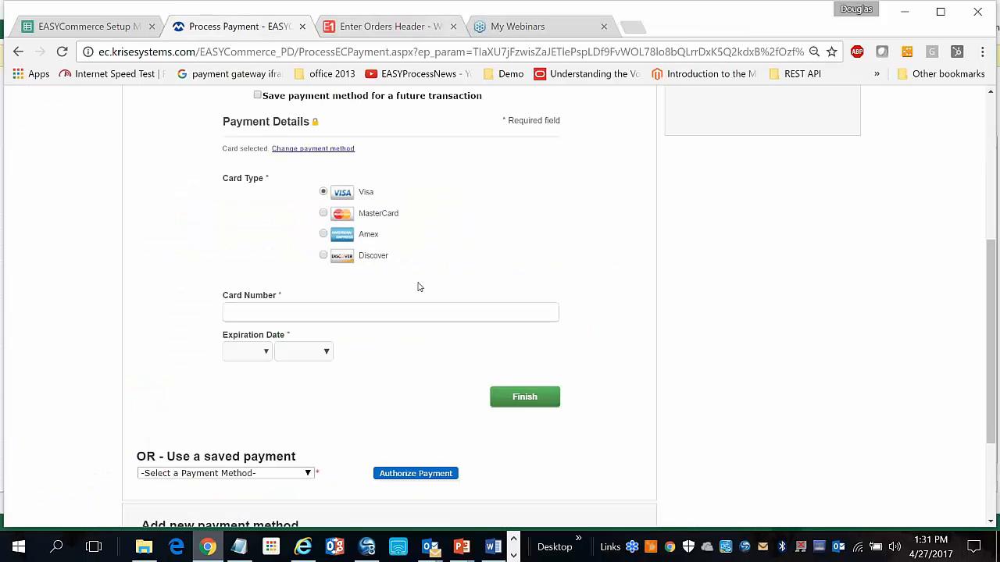
Authorize order 3381's $2,613.65 payment using the saved Visa card
{"action": "scroll", "coordinate": [417, 271], "scroll_direction": "up", "scroll_amount": 1}
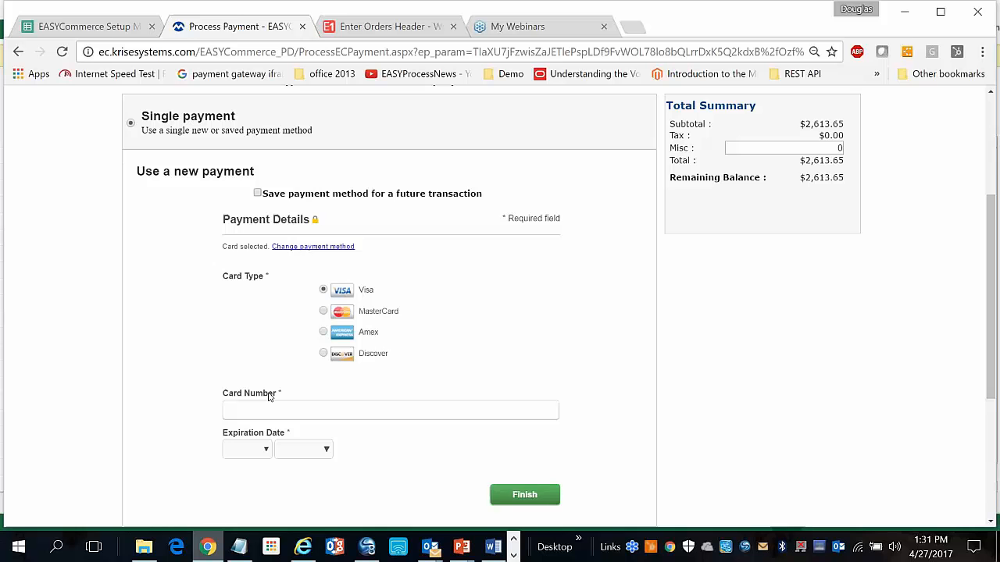
{"action": "scroll", "coordinate": [271, 397], "scroll_direction": "down", "scroll_amount": 1}
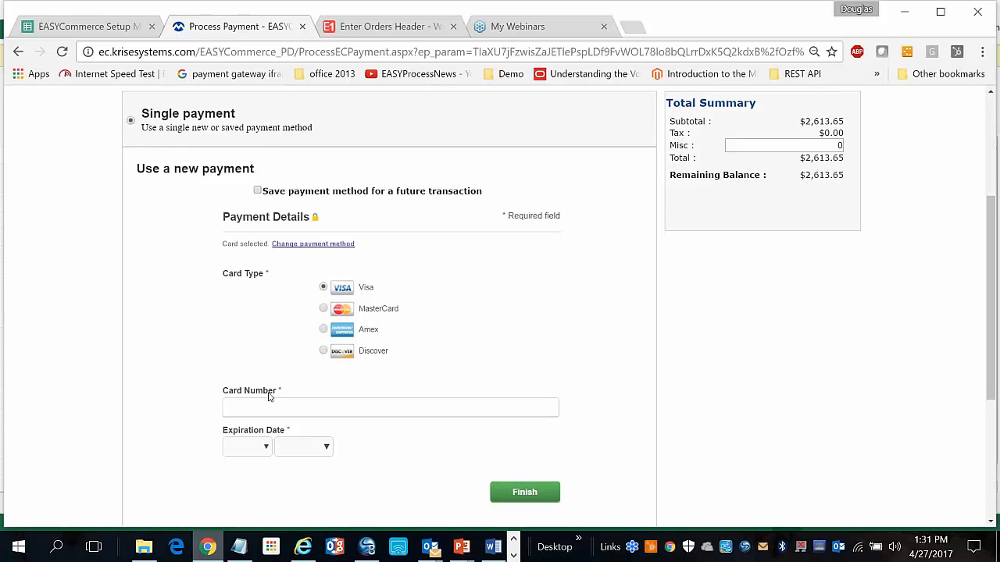
{"action": "scroll", "coordinate": [269, 397], "scroll_direction": "down", "scroll_amount": 1}
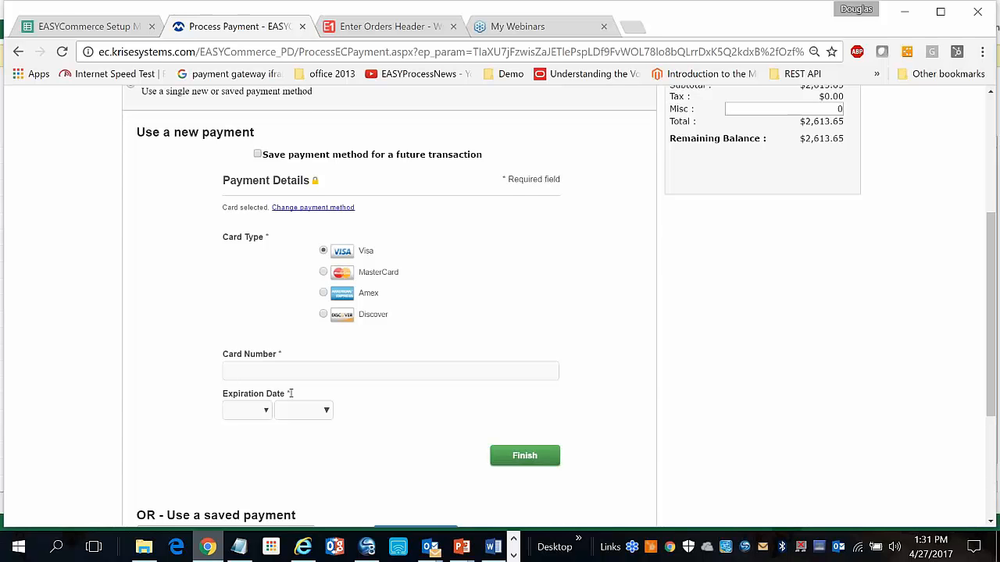
{"action": "scroll", "coordinate": [290, 394], "scroll_direction": "down", "scroll_amount": 1}
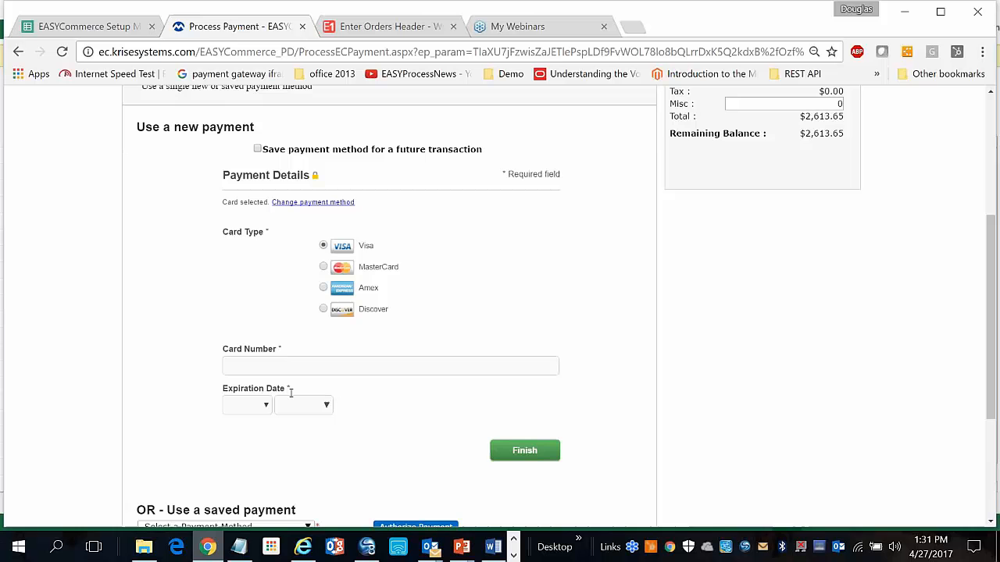
{"action": "scroll", "coordinate": [291, 393], "scroll_direction": "down", "scroll_amount": 2}
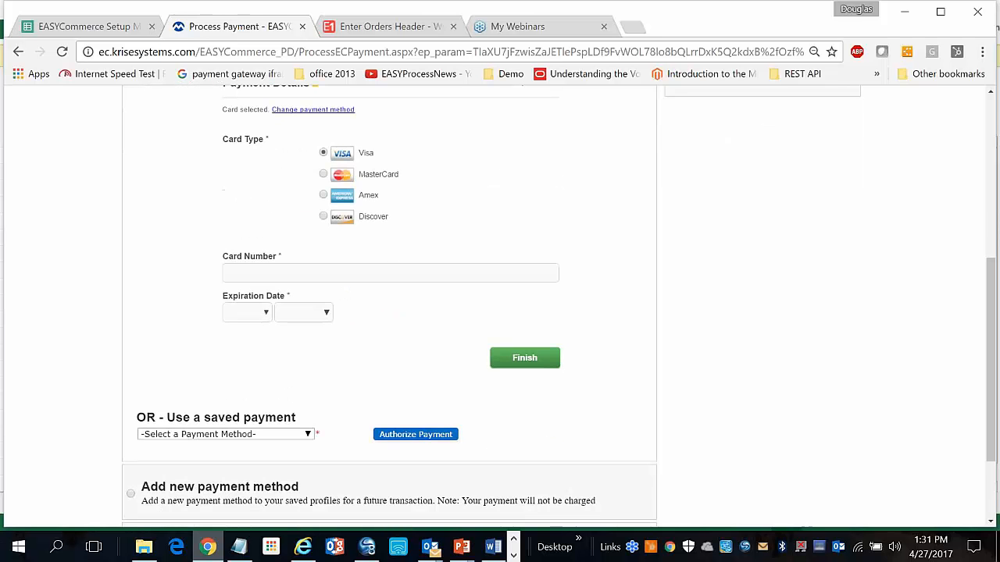
{"action": "scroll", "coordinate": [291, 406], "scroll_direction": "down", "scroll_amount": 2}
{"action": "left_click", "coordinate": [306, 356]}
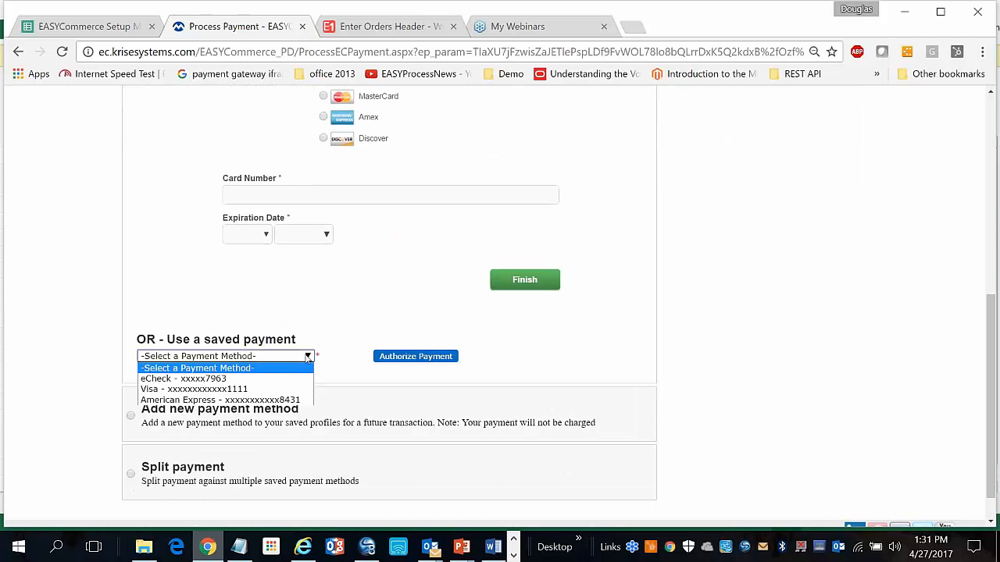
{"action": "left_click", "coordinate": [294, 389]}
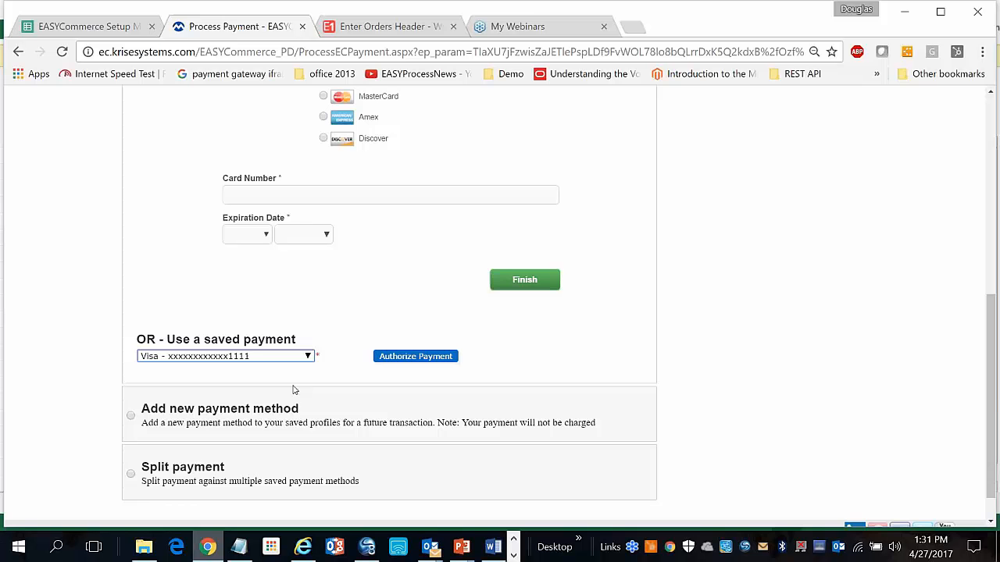
{"action": "left_click", "coordinate": [401, 358]}
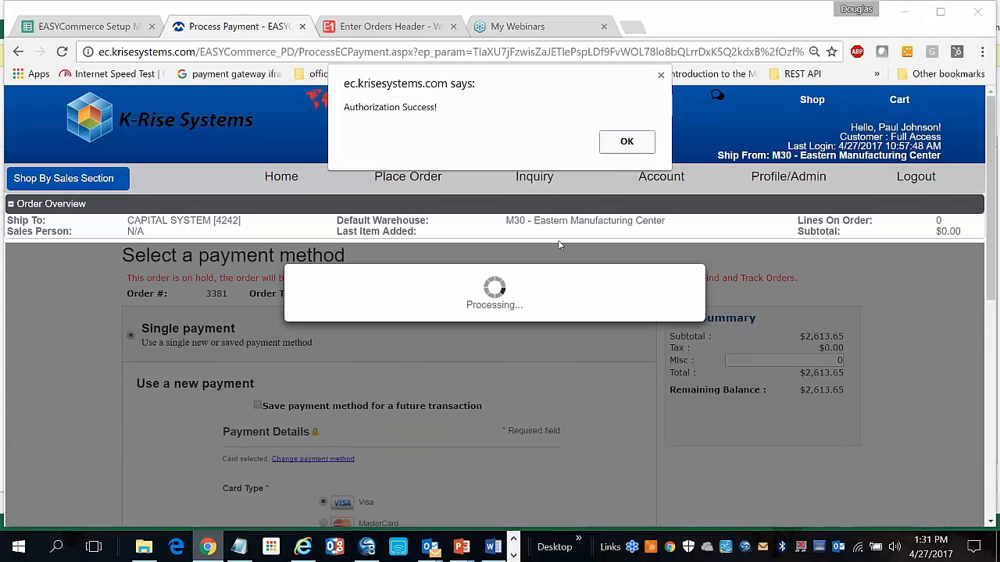
Dismiss the Authorization Success alert and switch to the JD Edwards Enter Orders Header tab
{"action": "left_click", "coordinate": [621, 139]}
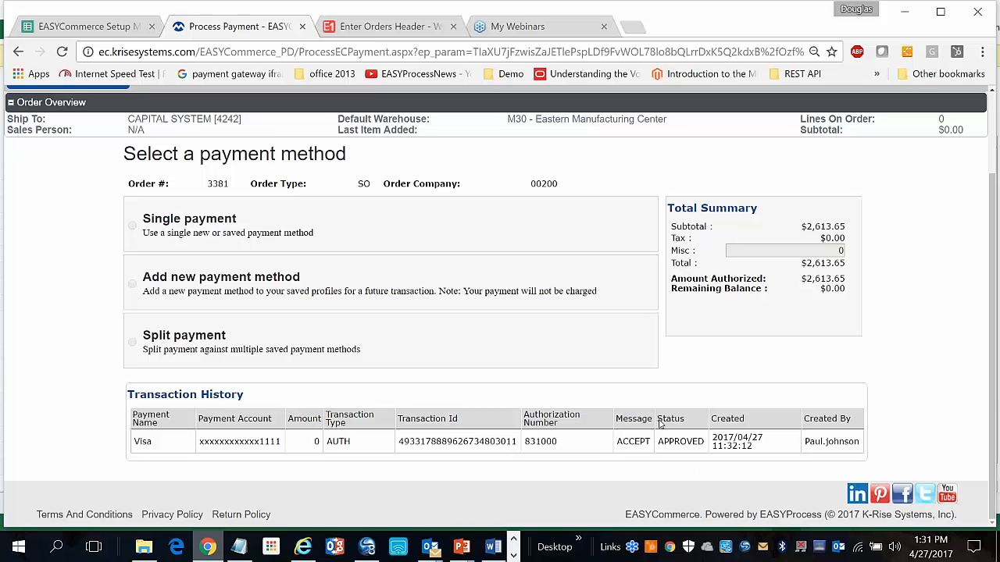
{"action": "left_click", "coordinate": [386, 26]}
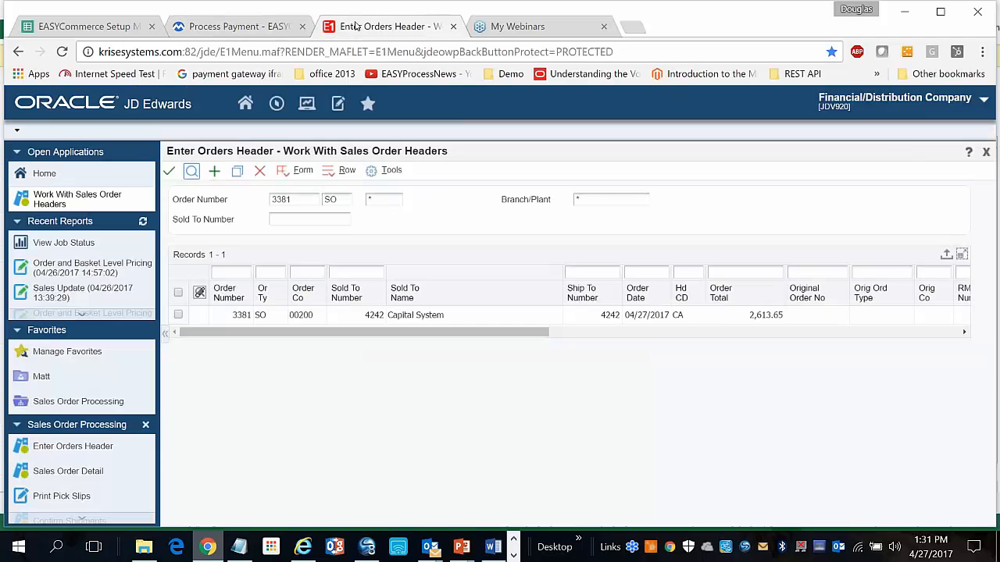
Refresh the Sales Order Headers grid to show order 3381's cleared hold, then return to the payment page
{"action": "left_click", "coordinate": [192, 173]}
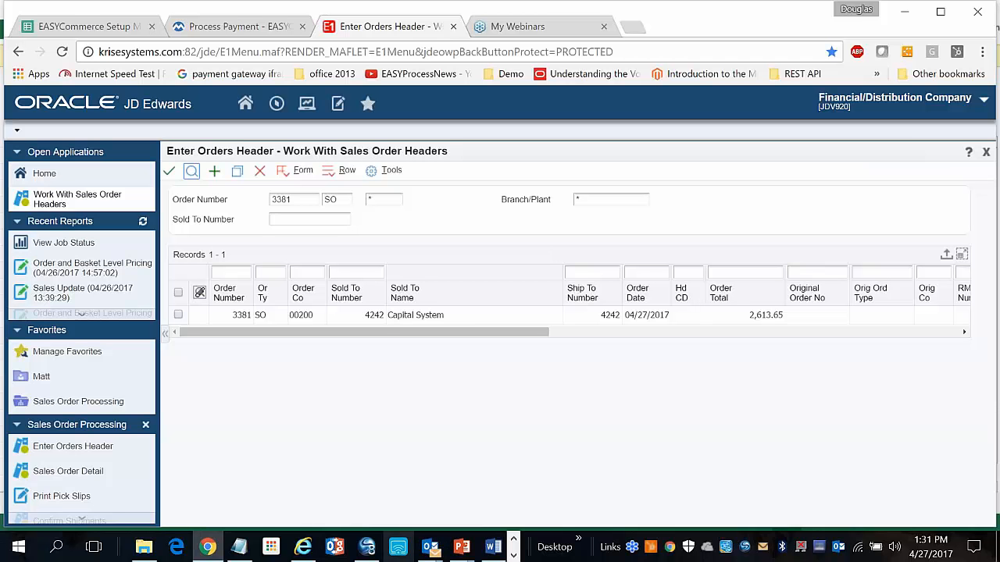
{"action": "left_click", "coordinate": [226, 26]}
{"action": "scroll", "coordinate": [496, 307], "scroll_direction": "up", "scroll_amount": 2}
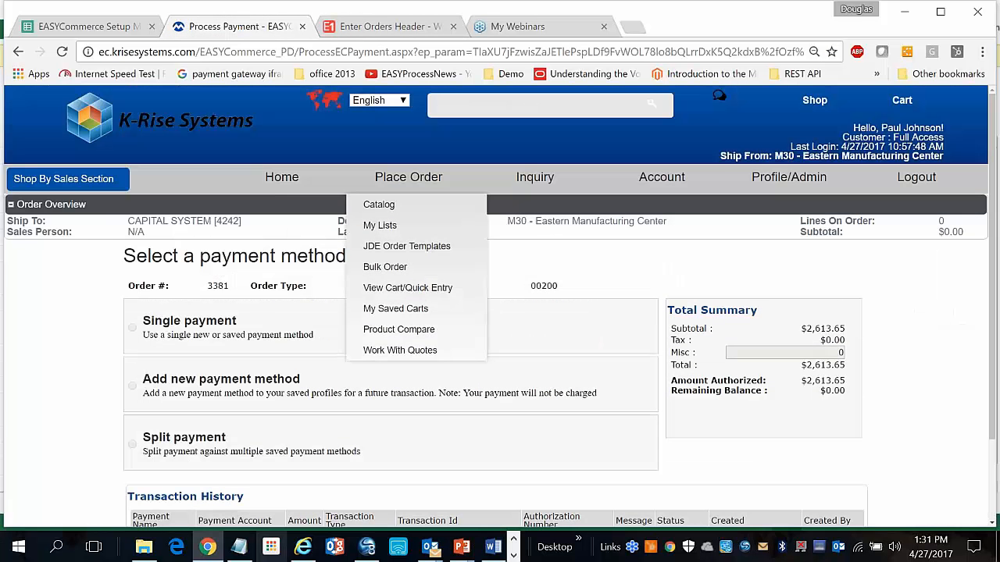
Log out and sign back in as the other customer user picked from autocomplete
{"action": "left_click", "coordinate": [916, 178]}
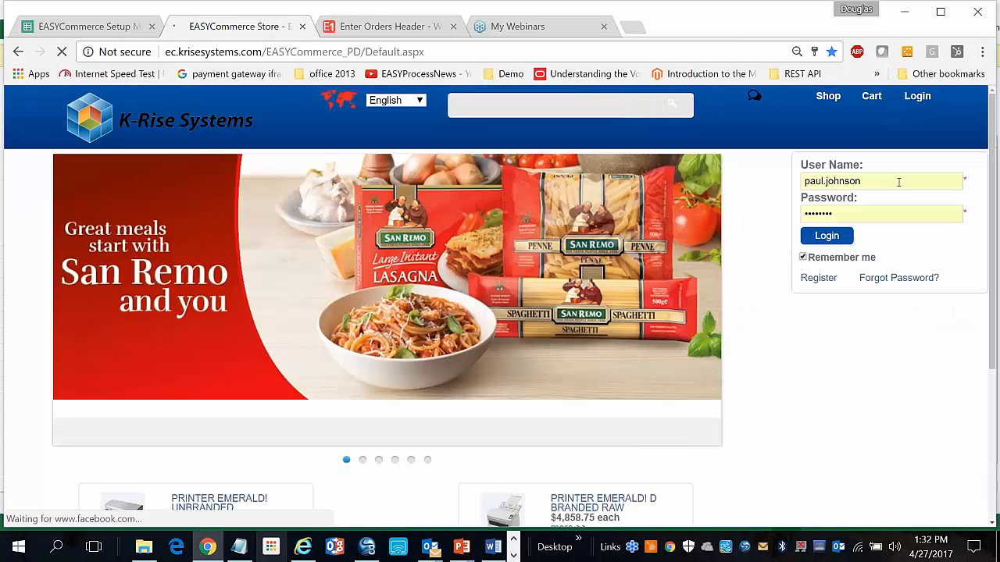
{"action": "left_click_drag", "start_coordinate": [899, 181], "coordinate": [732, 175]}
{"action": "key", "text": "BackSpace"}
{"action": "type", "text": "ry"}
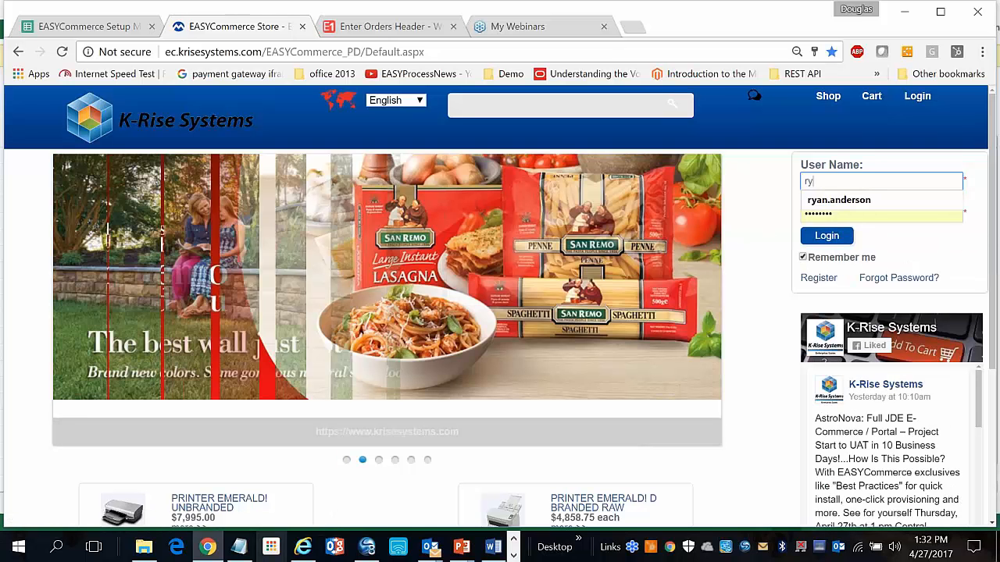
{"action": "key", "text": "Return"}
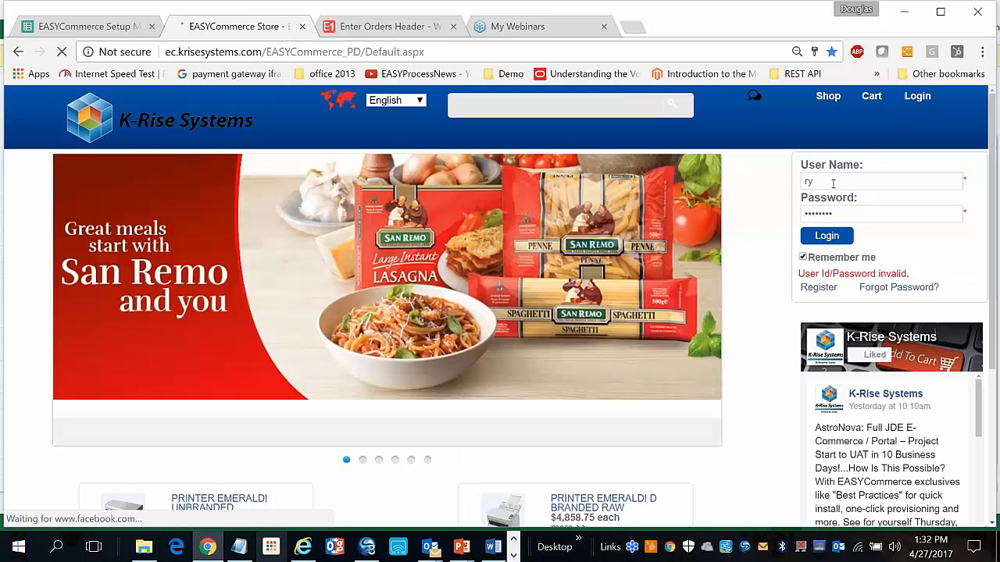
{"action": "left_click", "coordinate": [833, 182]}
{"action": "type", "text": "a"}
{"action": "key", "text": "Down"}
{"action": "key", "text": "Return"}
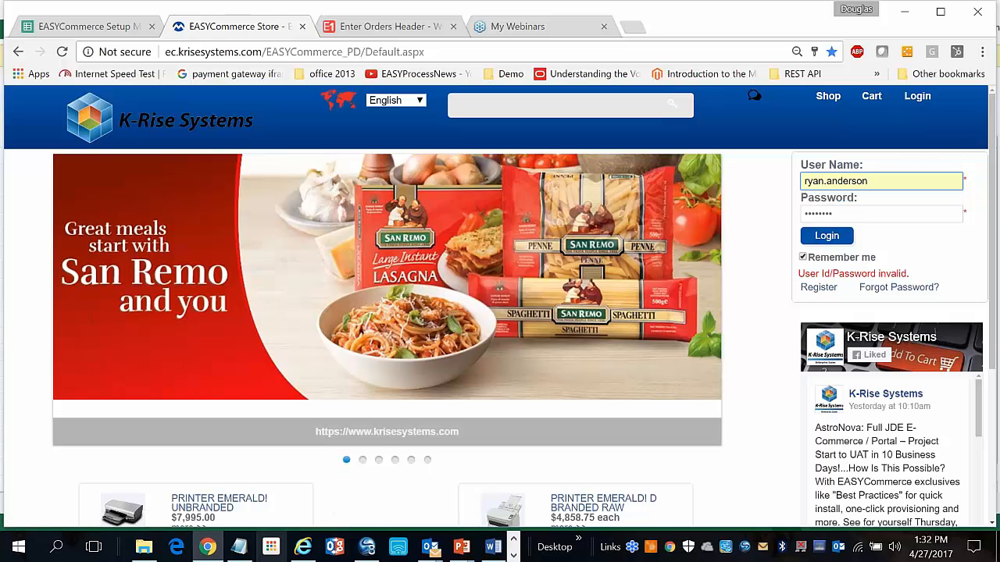
{"action": "left_click", "coordinate": [831, 236]}
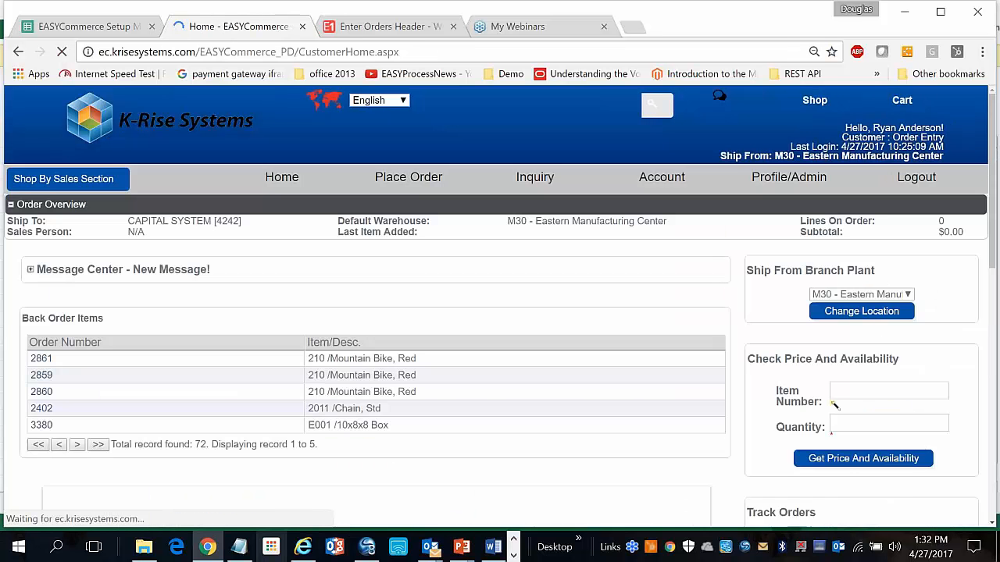
Open Place Order > Catalog, then switch to the admin site in Internet Explorer
{"action": "mouse_move", "coordinate": [394, 187]}
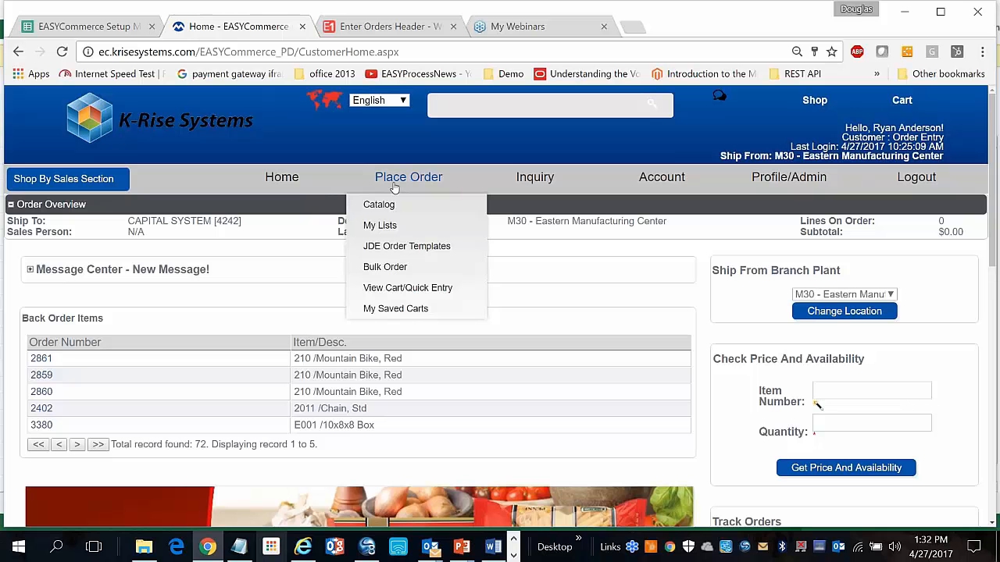
{"action": "left_click", "coordinate": [383, 203]}
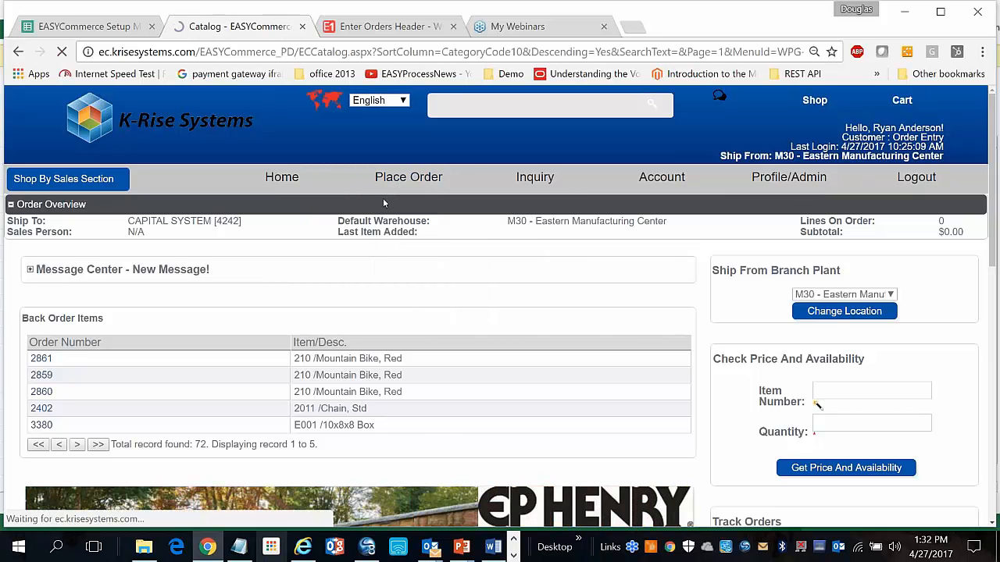
{"action": "left_click", "coordinate": [300, 551]}
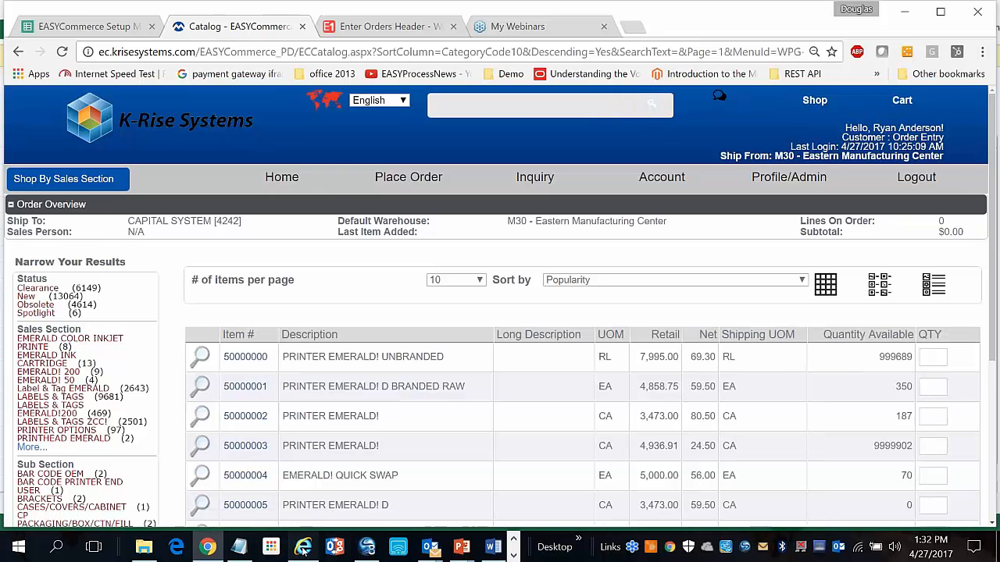
In the admin Feature Configurator, inspect the SalesOrder override flag, then return to Chrome
{"action": "scroll", "coordinate": [383, 480], "scroll_direction": "down", "scroll_amount": 4}
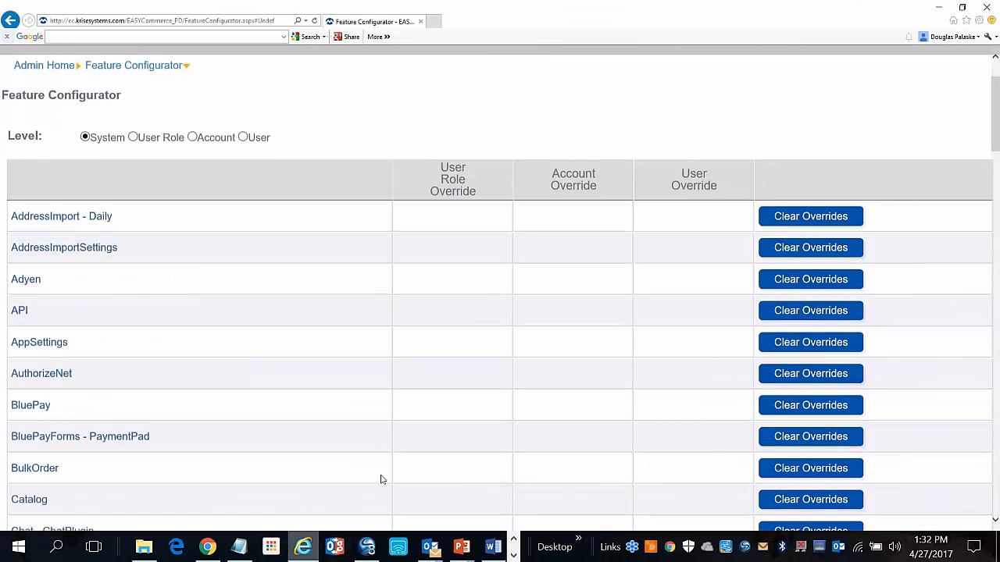
{"action": "scroll", "coordinate": [383, 479], "scroll_direction": "up", "scroll_amount": 4}
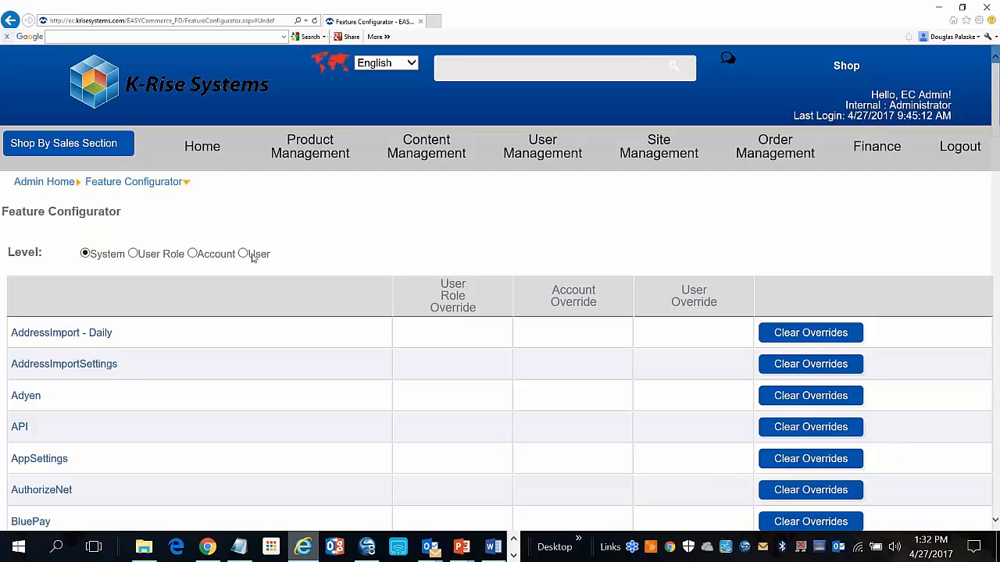
{"action": "left_click", "coordinate": [211, 151]}
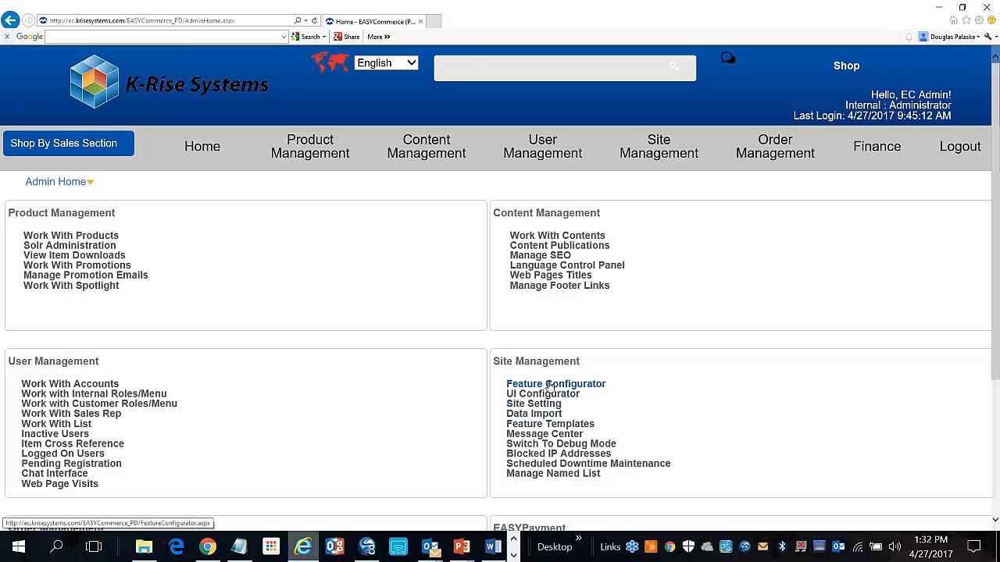
{"action": "left_click", "coordinate": [549, 386]}
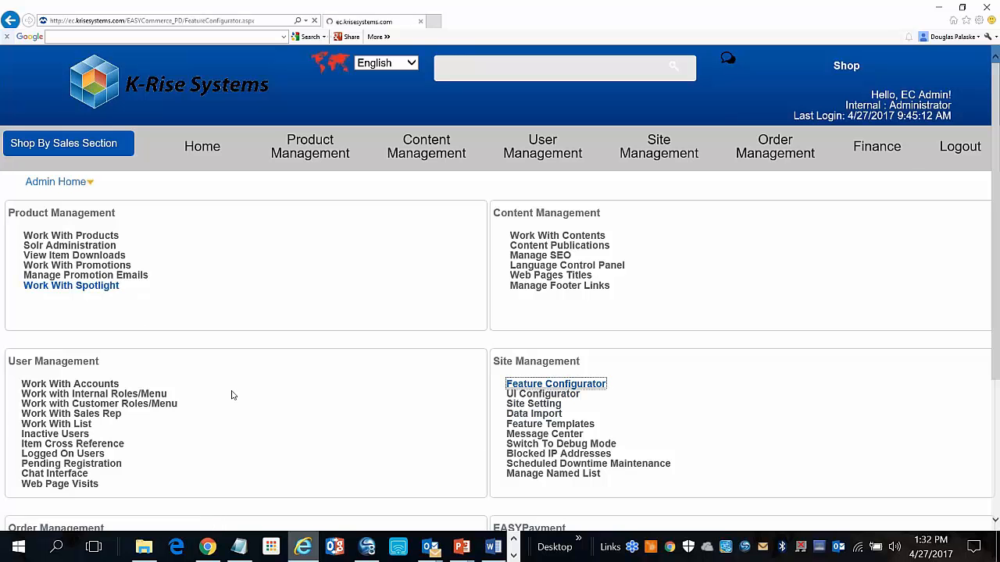
{"action": "scroll", "coordinate": [945, 358], "scroll_direction": "down", "scroll_amount": 15}
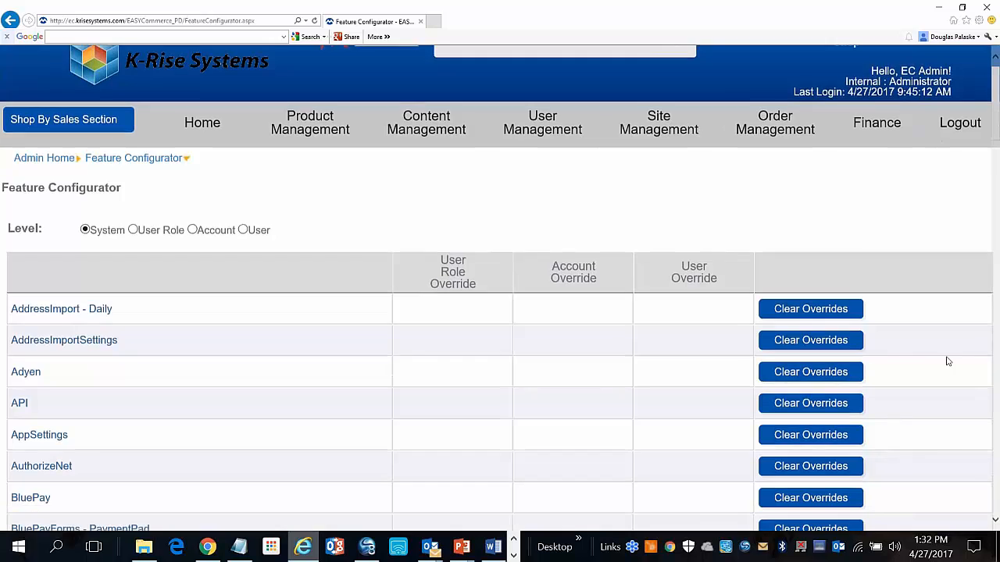
{"action": "scroll", "coordinate": [2, 225], "scroll_direction": "down", "scroll_amount": 14}
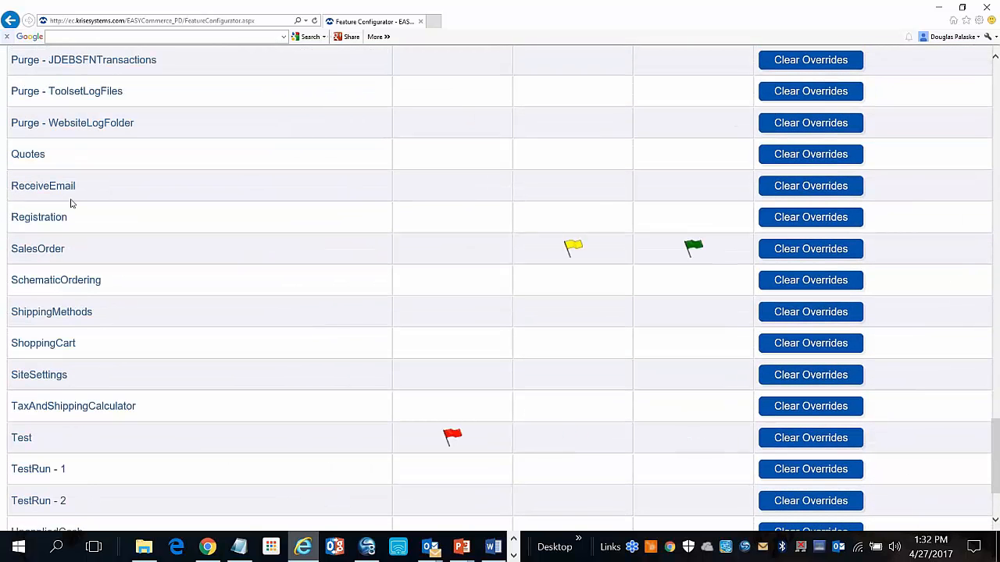
{"action": "mouse_move", "coordinate": [691, 250]}
{"action": "left_click", "coordinate": [207, 547]}
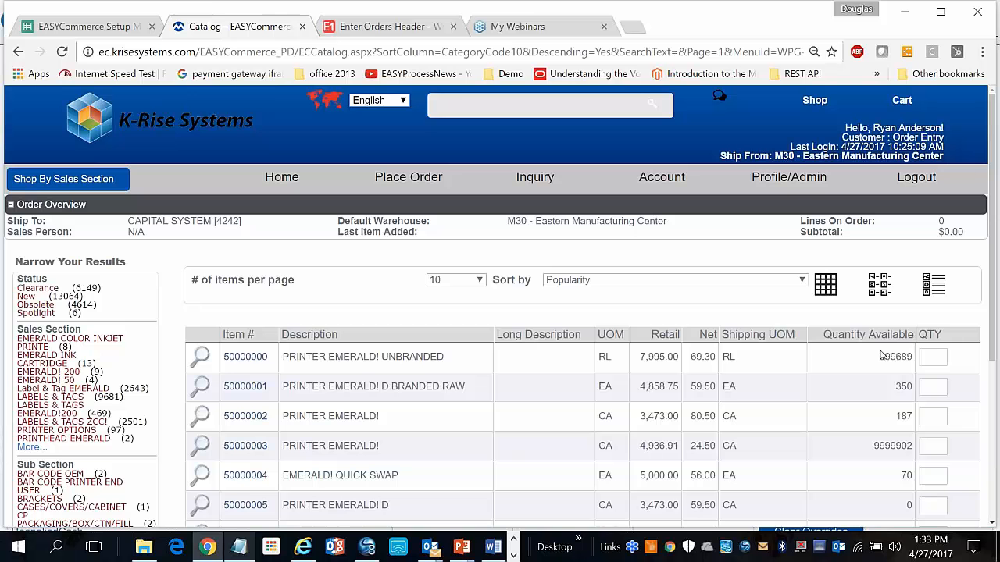
Open printer 50000000's item page and review its quantity break pricing
{"action": "scroll", "coordinate": [874, 461], "scroll_direction": "down", "scroll_amount": 1}
{"action": "scroll", "coordinate": [874, 461], "scroll_direction": "down", "scroll_amount": 3}
{"action": "scroll", "coordinate": [872, 461], "scroll_direction": "up", "scroll_amount": 2}
{"action": "scroll", "coordinate": [871, 462], "scroll_direction": "up", "scroll_amount": 2}
{"action": "left_click", "coordinate": [247, 357]}
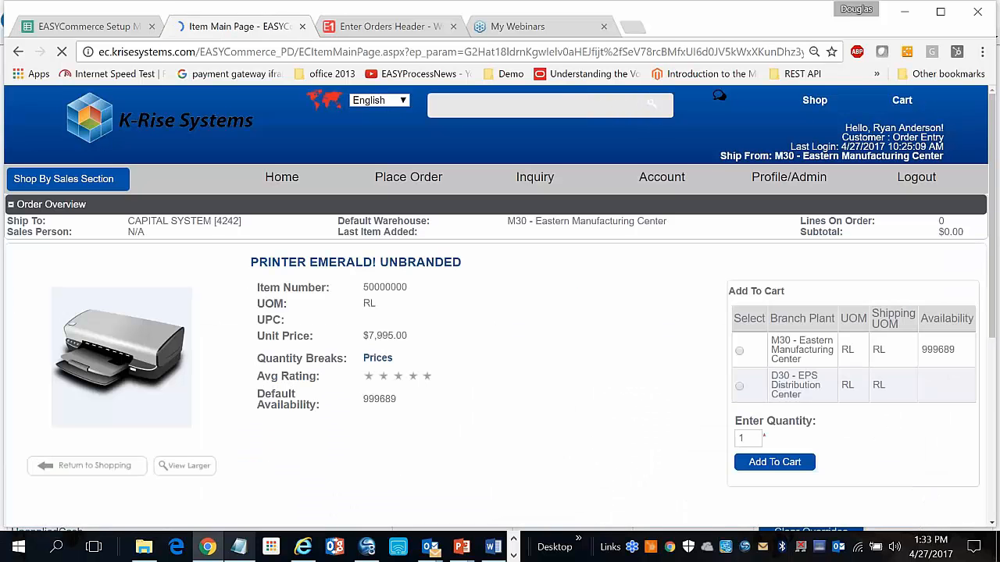
{"action": "scroll", "coordinate": [250, 361], "scroll_direction": "down", "scroll_amount": 5}
{"action": "scroll", "coordinate": [500, 312], "scroll_direction": "up", "scroll_amount": 3}
{"action": "scroll", "coordinate": [499, 313], "scroll_direction": "up", "scroll_amount": 1}
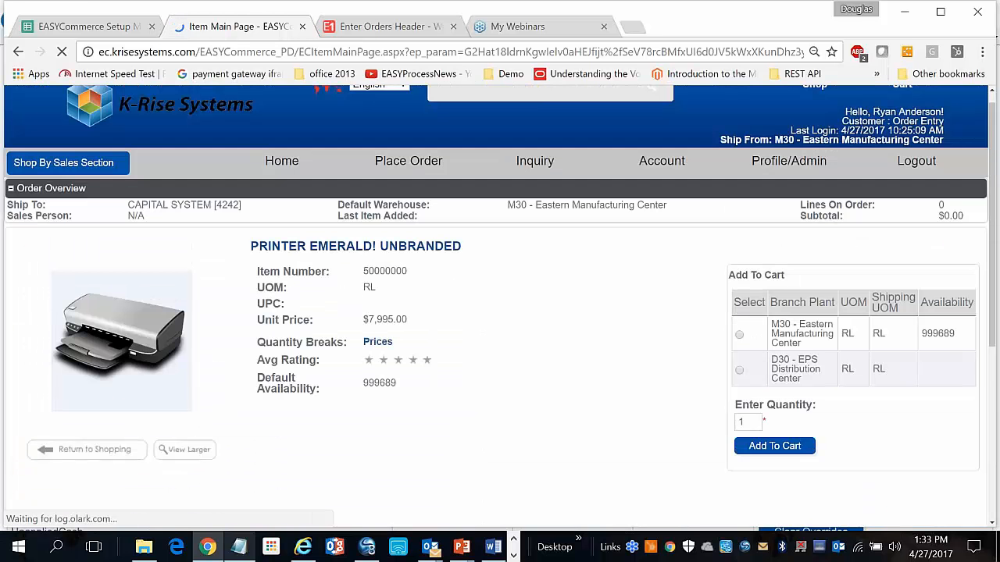
{"action": "left_click", "coordinate": [372, 343]}
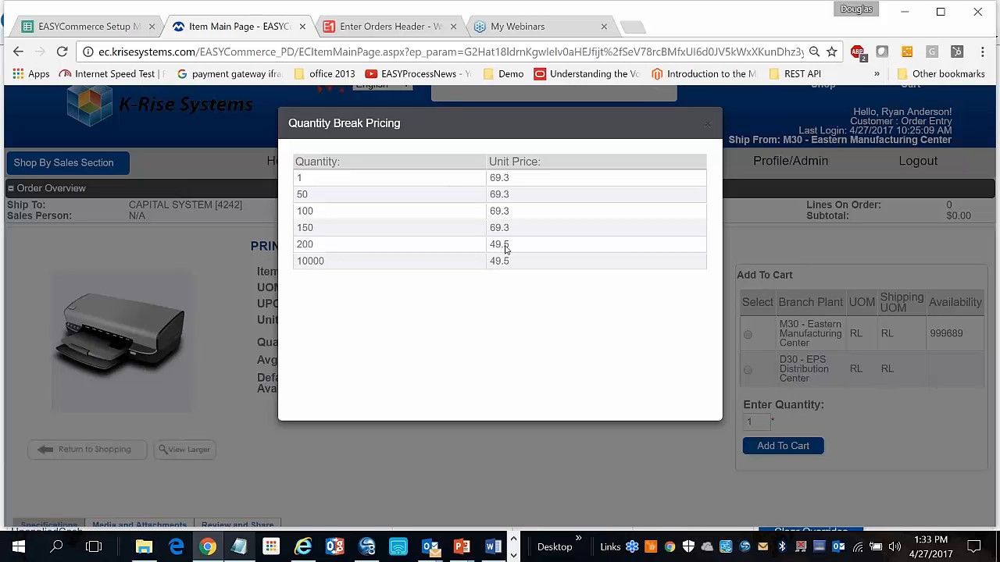
{"action": "left_click", "coordinate": [708, 125]}
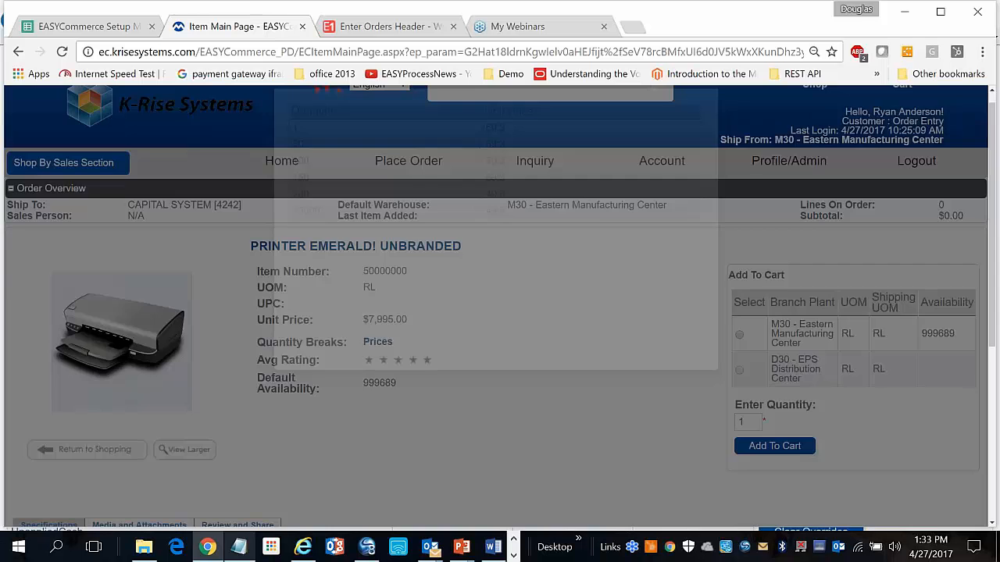
Add 200 of printer 50000000 to the cart, bringing it to $9,900.00
{"action": "scroll", "coordinate": [592, 356], "scroll_direction": "down", "scroll_amount": 1}
{"action": "left_click", "coordinate": [755, 322]}
{"action": "type", "text": "200"}
{"action": "left_click", "coordinate": [772, 349]}
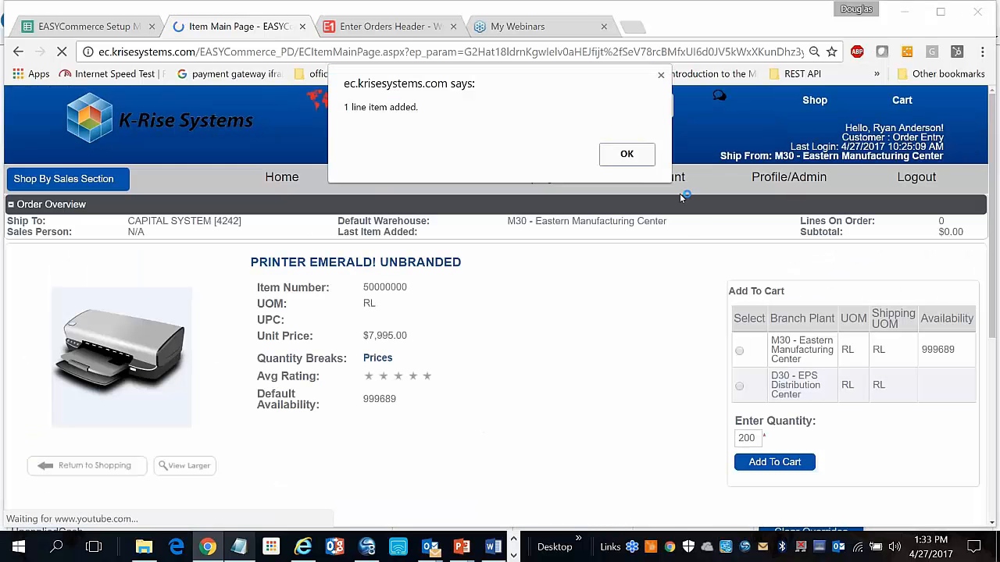
{"action": "left_click", "coordinate": [627, 154]}
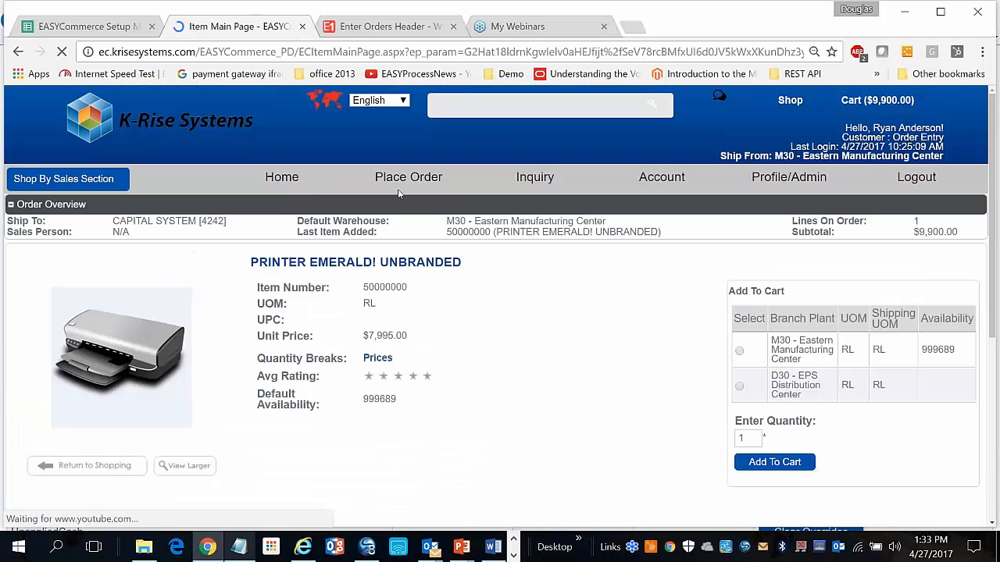
{"action": "left_click", "coordinate": [373, 201]}
Quick-view items 50000003 and 50000001 and toggle the catalog between card and table layouts
{"action": "scroll", "coordinate": [333, 286], "scroll_direction": "down", "scroll_amount": 2}
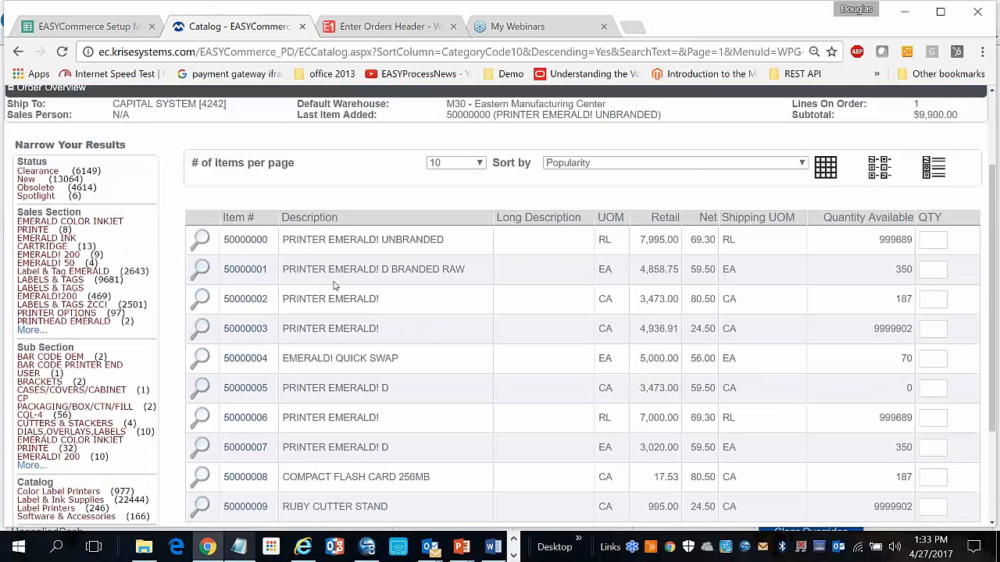
{"action": "left_click", "coordinate": [200, 328]}
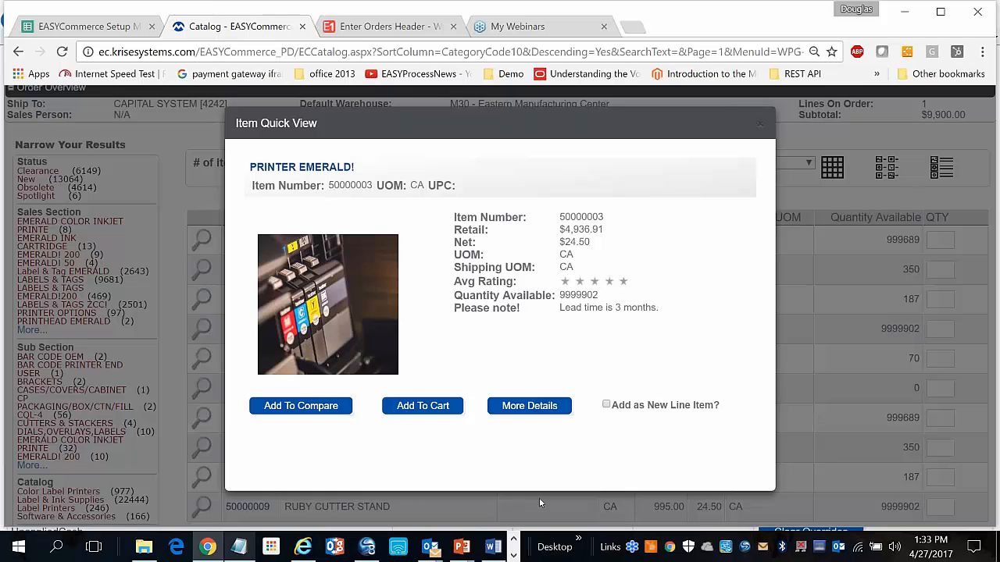
{"action": "left_click", "coordinate": [763, 125]}
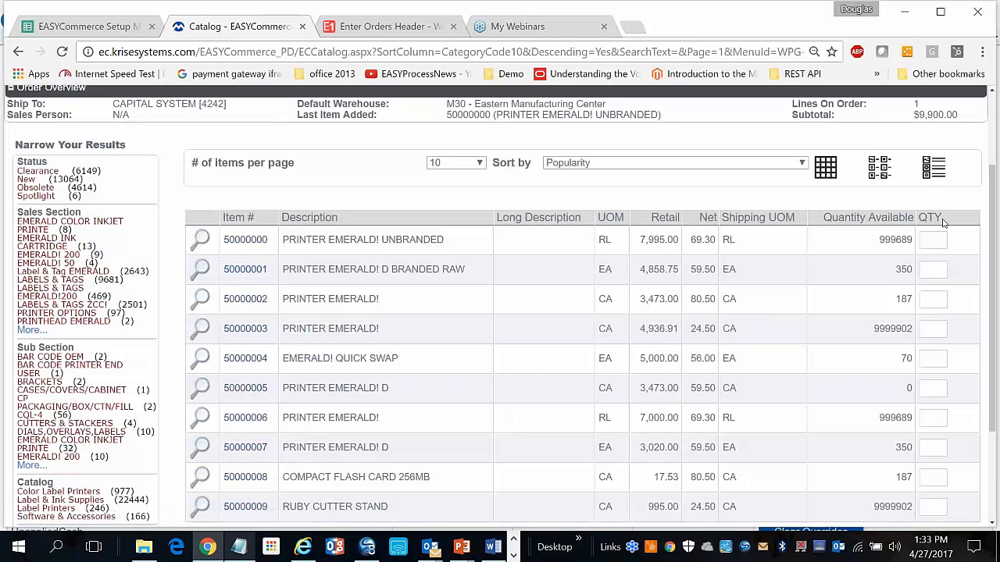
{"action": "left_click", "coordinate": [881, 168]}
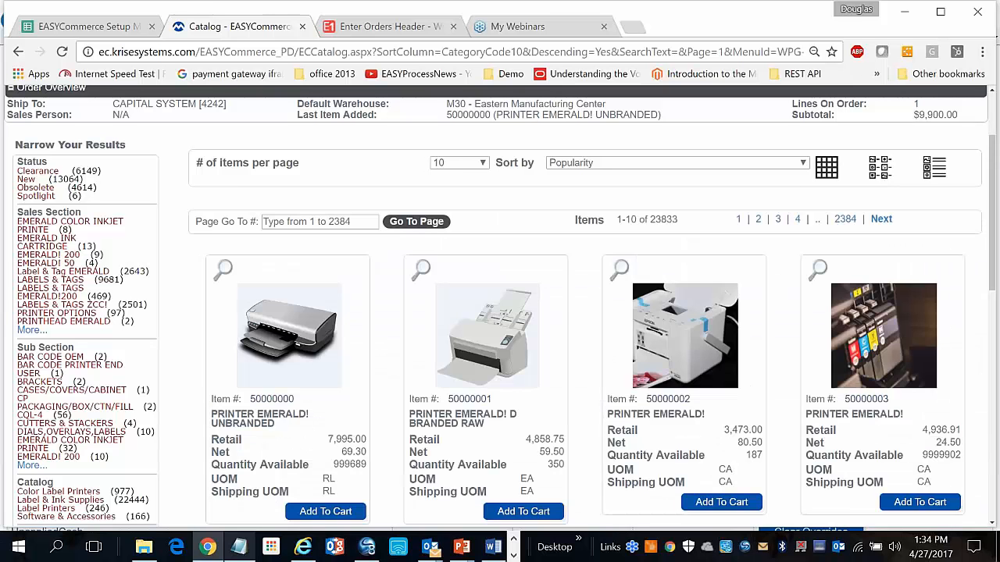
{"action": "left_click", "coordinate": [825, 167]}
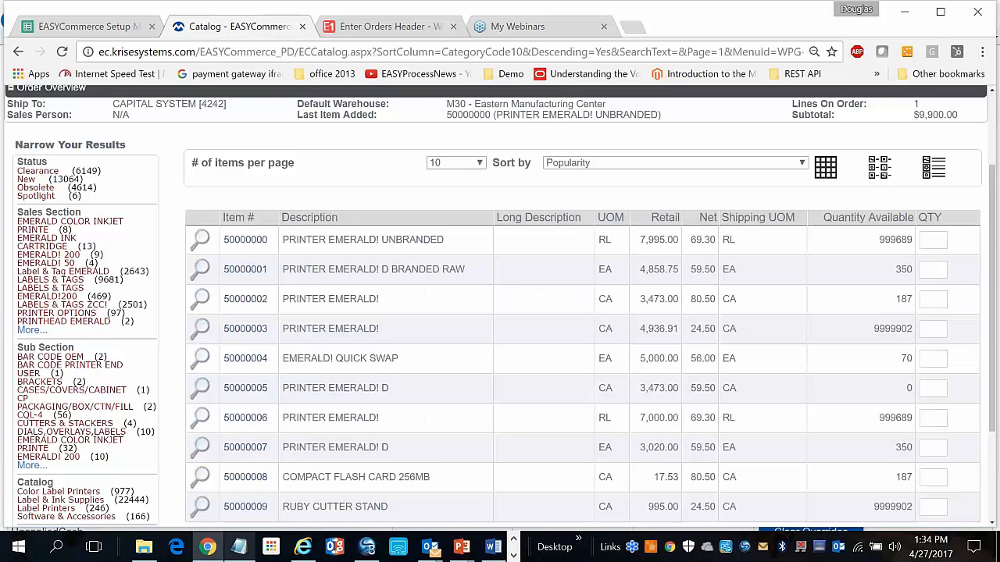
{"action": "left_click", "coordinate": [201, 270]}
{"action": "left_click", "coordinate": [760, 104]}
Open item 50000001's page and view its Product Manual PDF from Media and Attachments
{"action": "left_click", "coordinate": [260, 273]}
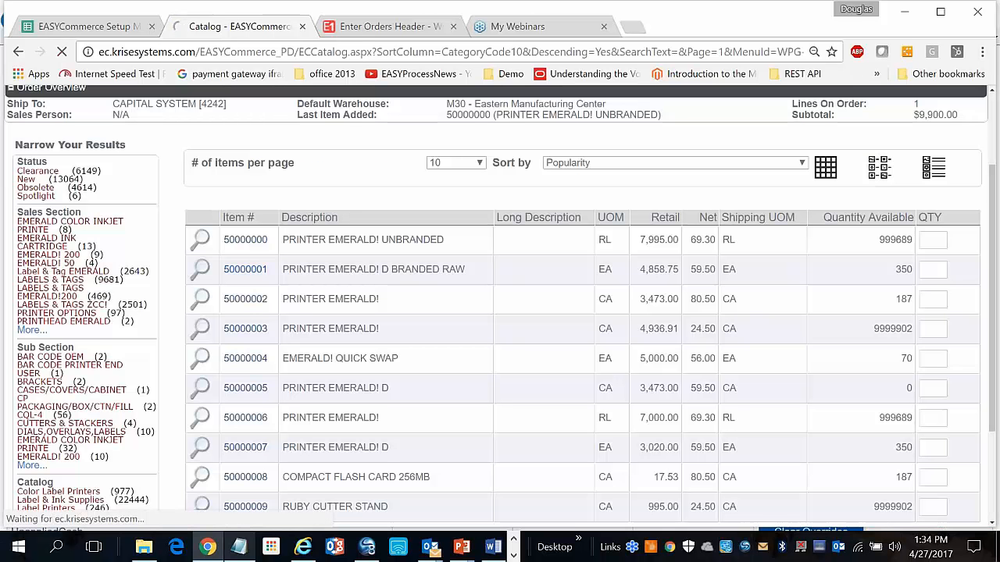
{"action": "scroll", "coordinate": [259, 273], "scroll_direction": "down", "scroll_amount": 2}
{"action": "scroll", "coordinate": [176, 266], "scroll_direction": "down", "scroll_amount": 2}
{"action": "left_click", "coordinate": [175, 264]}
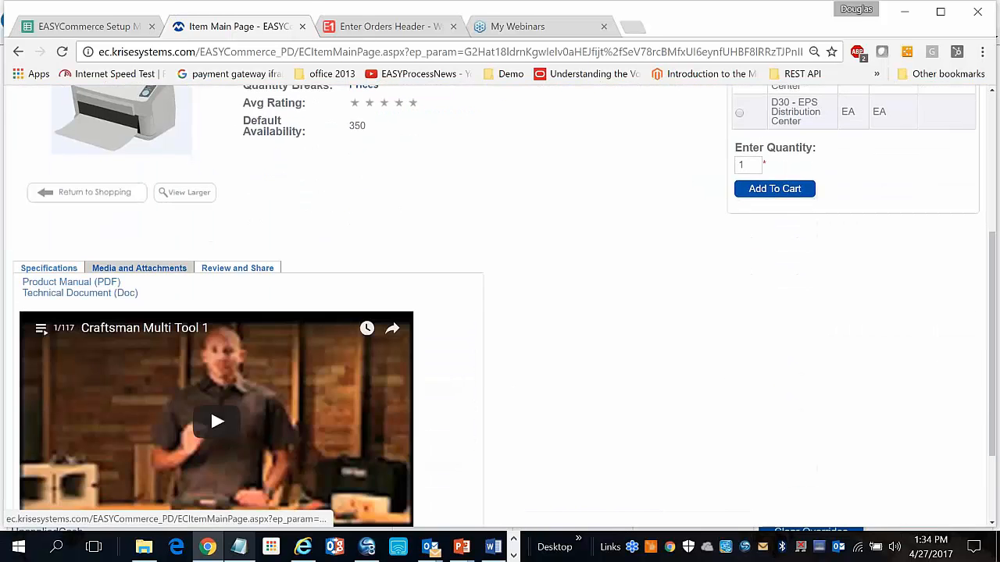
{"action": "scroll", "coordinate": [176, 264], "scroll_direction": "down", "scroll_amount": 1}
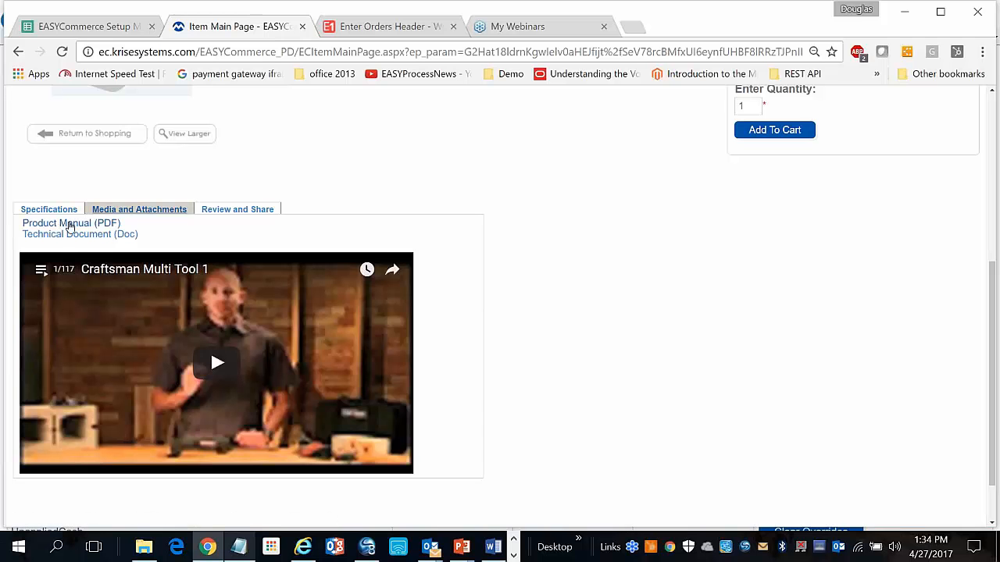
{"action": "left_click", "coordinate": [211, 210]}
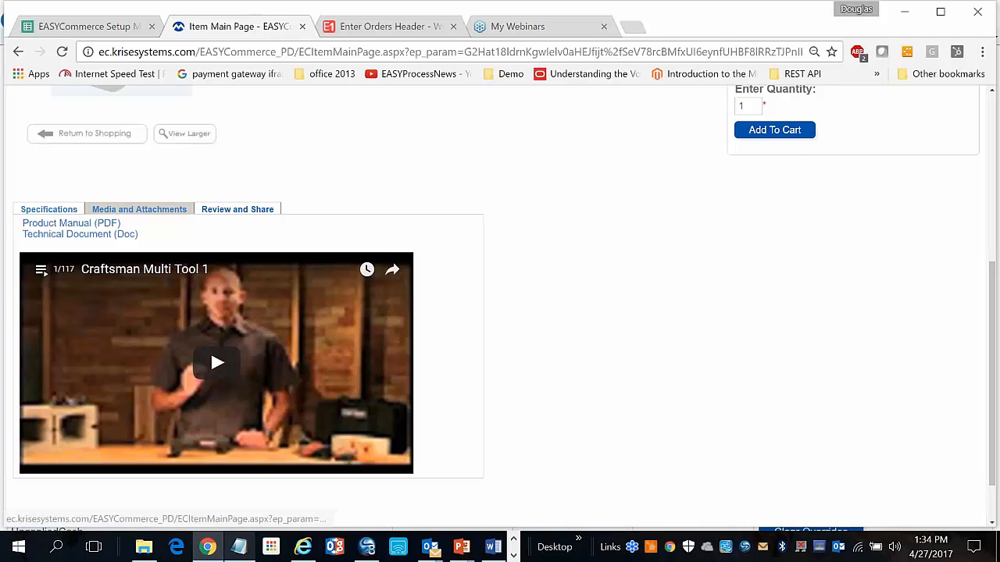
{"action": "left_click", "coordinate": [139, 309]}
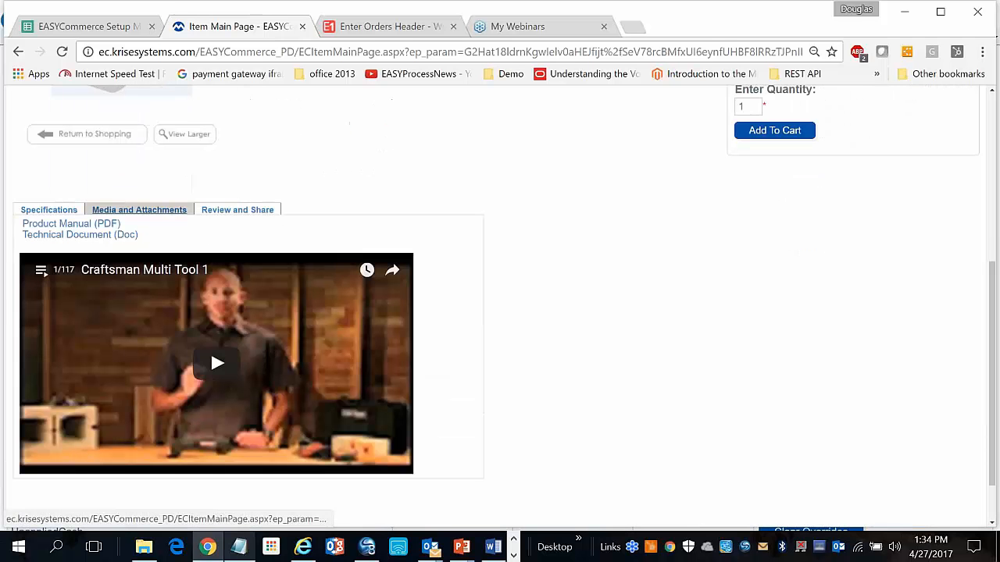
{"action": "left_click", "coordinate": [58, 227]}
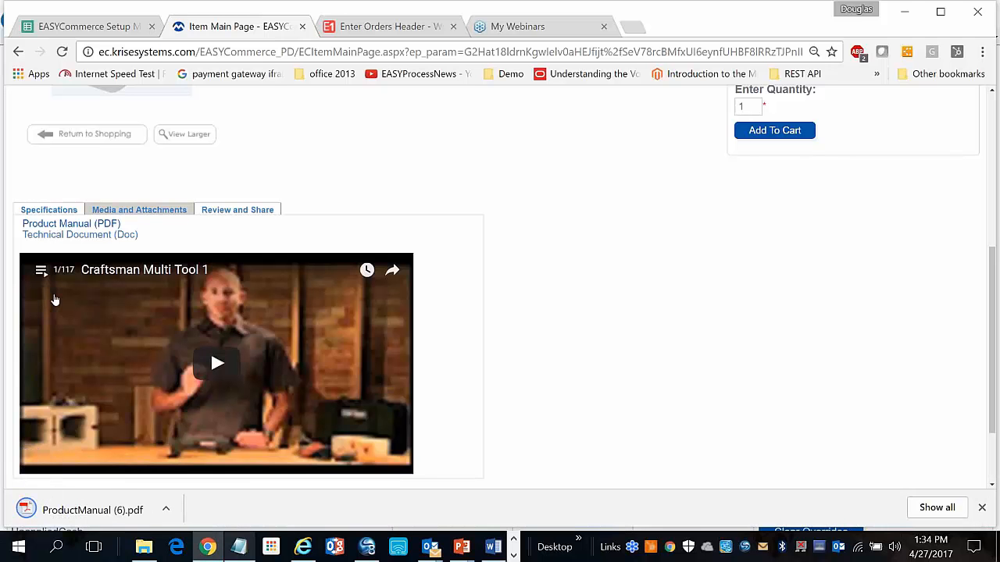
{"action": "left_click", "coordinate": [46, 512]}
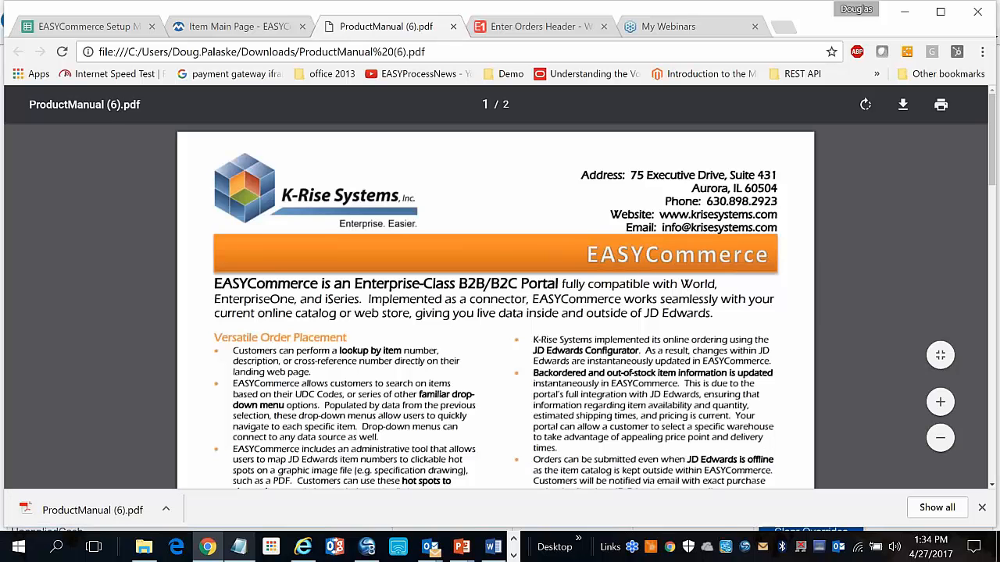
{"action": "left_click", "coordinate": [455, 26]}
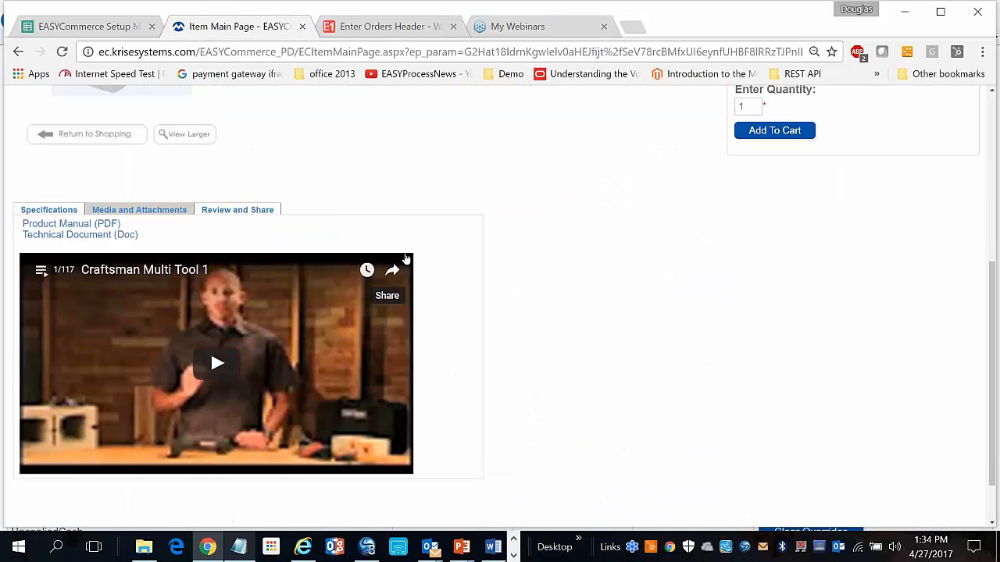
{"action": "scroll", "coordinate": [405, 258], "scroll_direction": "up", "scroll_amount": 4}
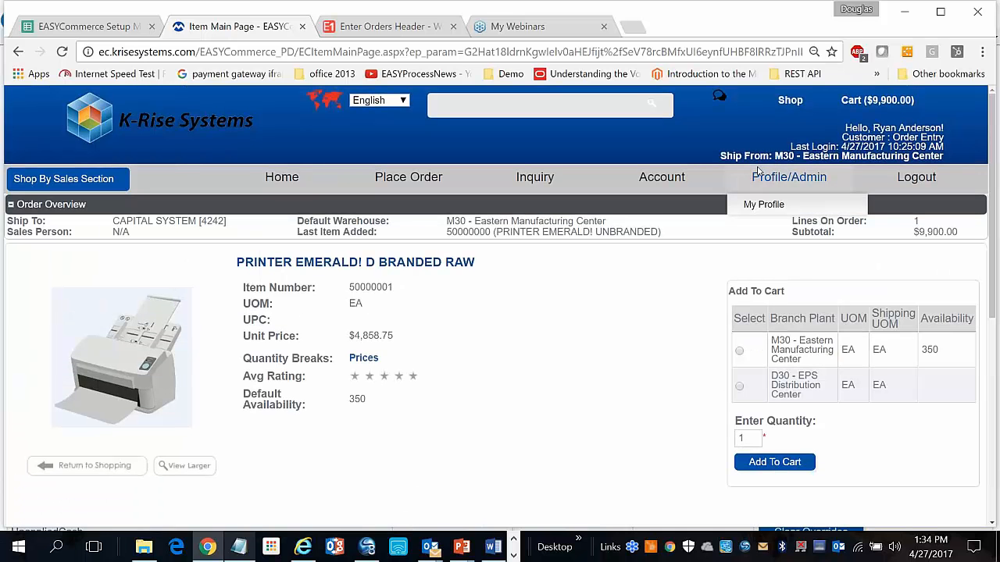
Proceed to checkout from the cart and enter a PO number
{"action": "left_click", "coordinate": [876, 100]}
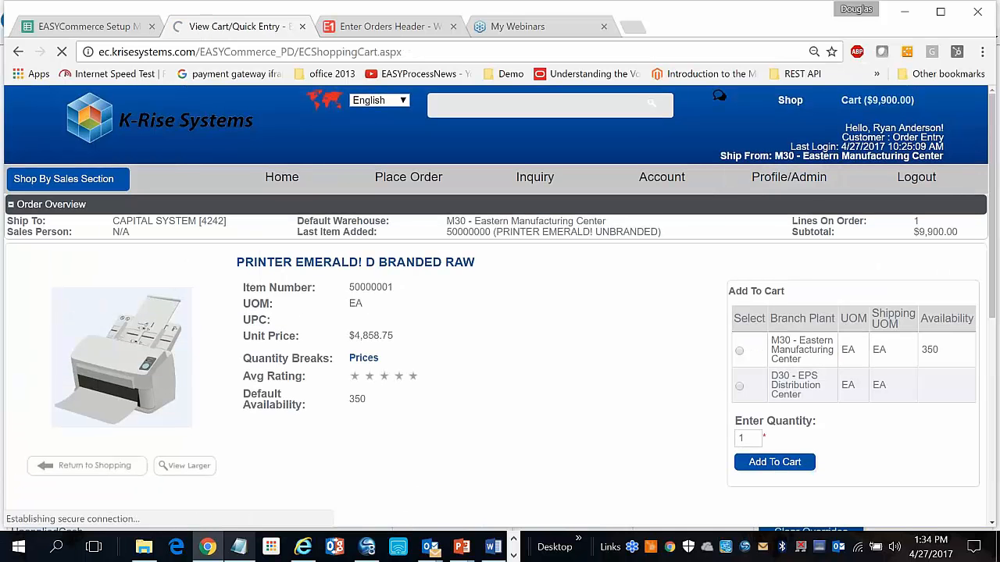
{"action": "scroll", "coordinate": [836, 159], "scroll_direction": "down", "scroll_amount": 4}
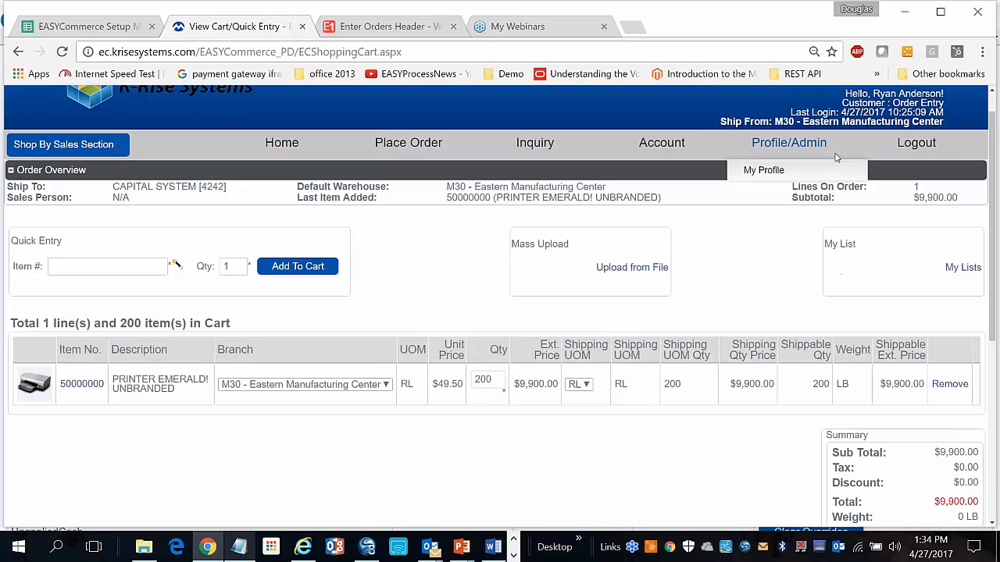
{"action": "left_click", "coordinate": [691, 313]}
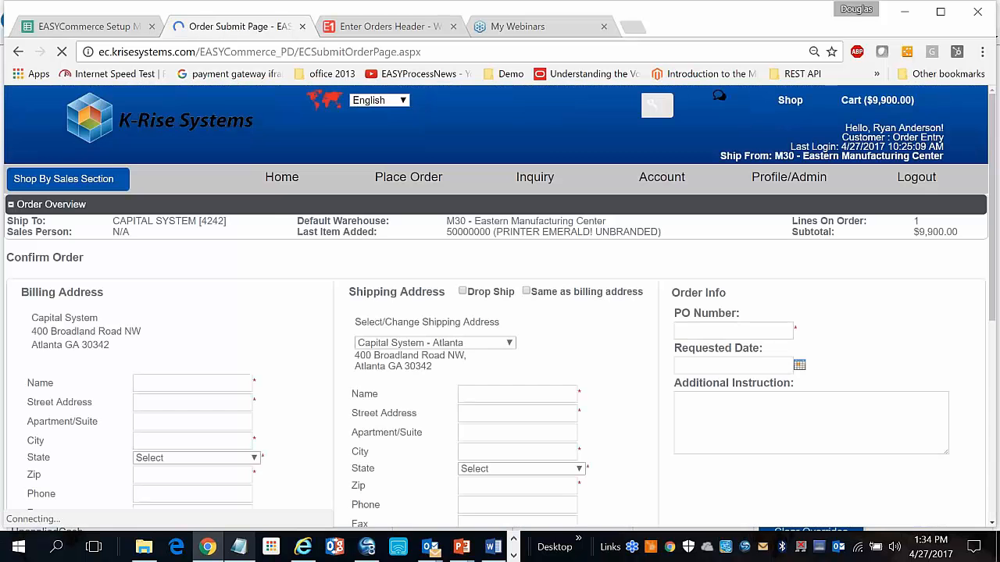
{"action": "left_click", "coordinate": [715, 331]}
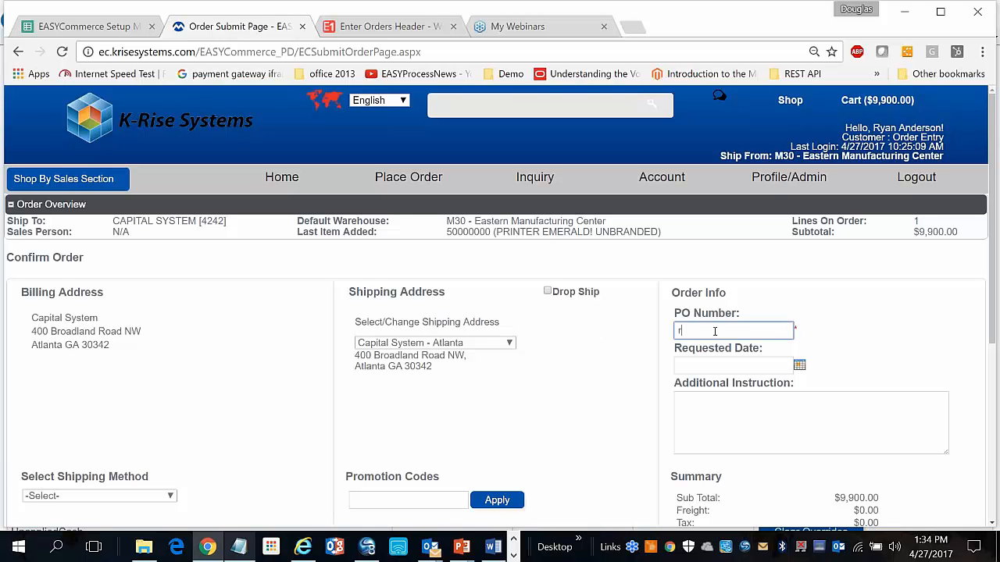
{"action": "type", "text": "ryan order"}
Set requested date 5/6/2017 and $13.15 UPS Ground shipping, totaling $9,913.15
{"action": "scroll", "coordinate": [790, 312], "scroll_direction": "down", "scroll_amount": 1}
{"action": "left_click", "coordinate": [799, 287]}
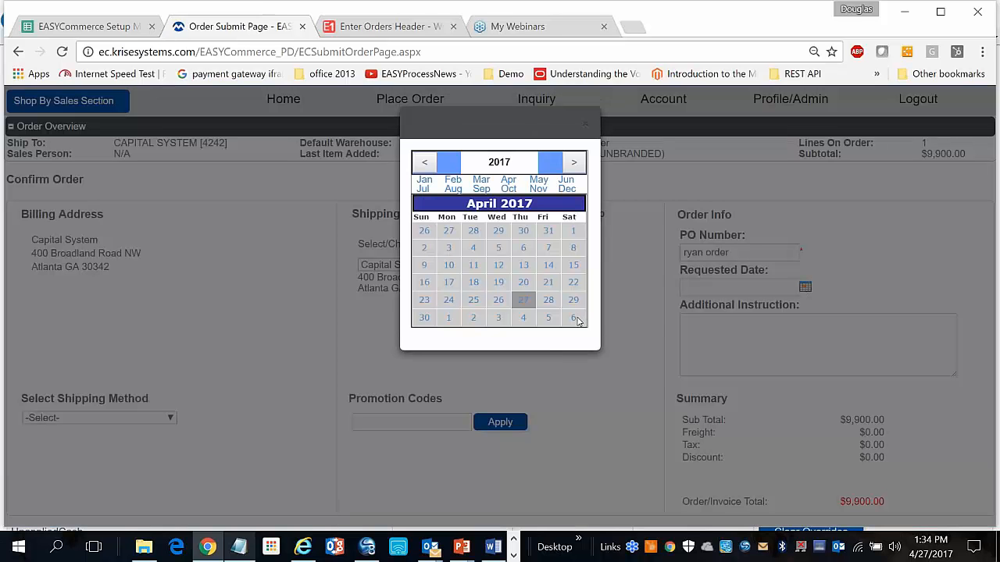
{"action": "left_click", "coordinate": [575, 318]}
{"action": "left_click", "coordinate": [170, 418]}
{"action": "left_click", "coordinate": [164, 442]}
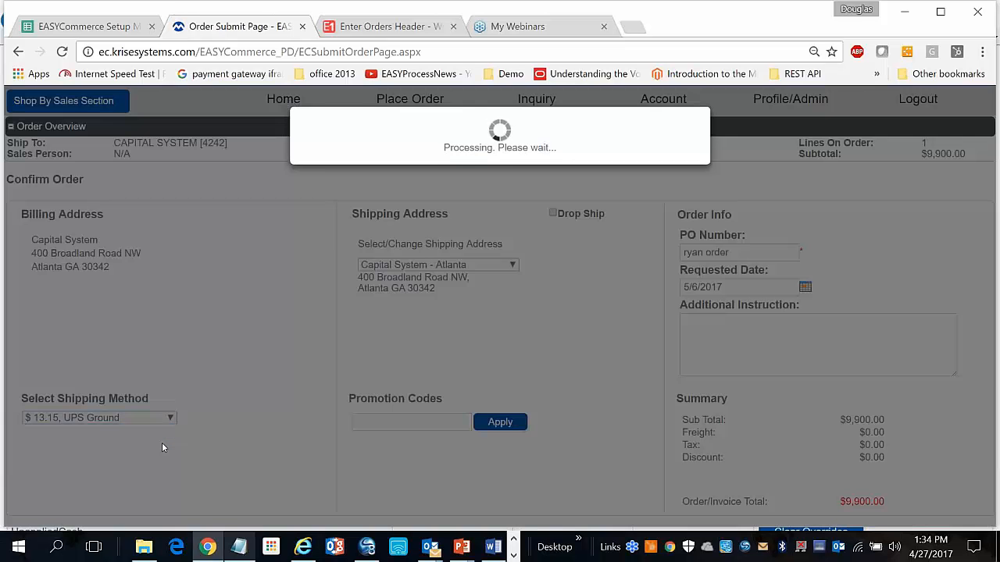
{"action": "scroll", "coordinate": [163, 447], "scroll_direction": "down", "scroll_amount": 3}
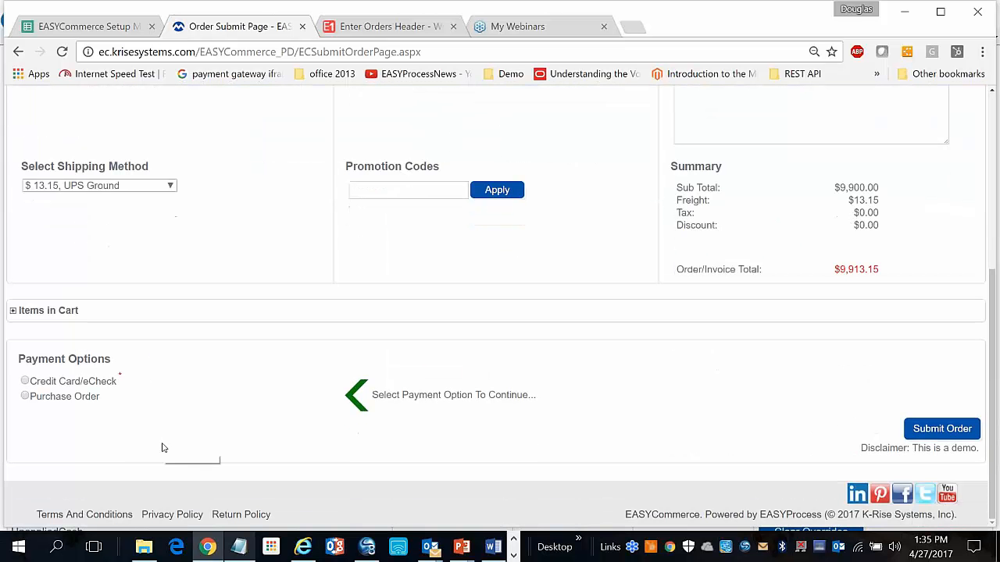
Pay by purchase order and submit despite the duplicate-PO warning, creating Sales Order 3382
{"action": "left_click", "coordinate": [25, 396]}
{"action": "left_click", "coordinate": [933, 431]}
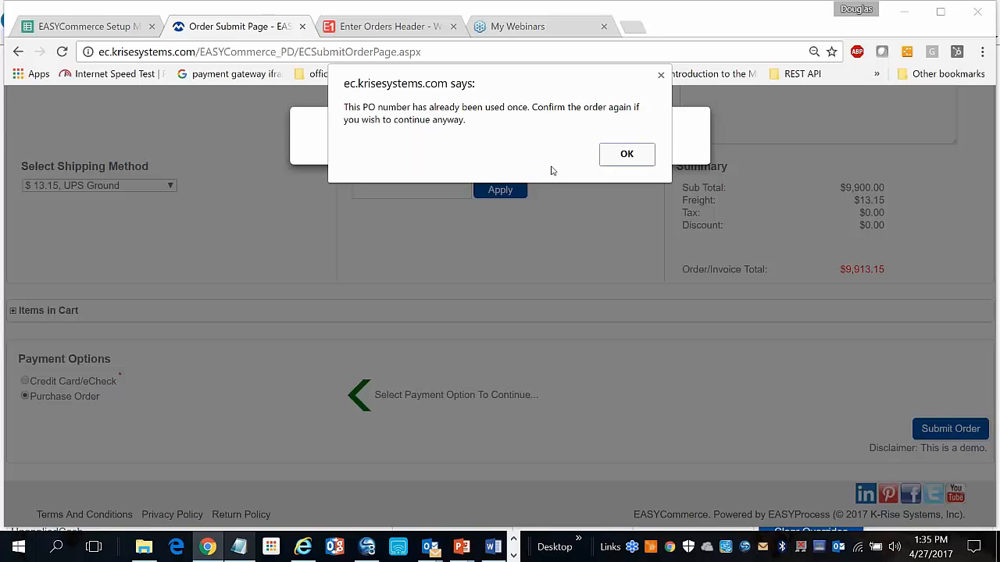
{"action": "left_click", "coordinate": [608, 155]}
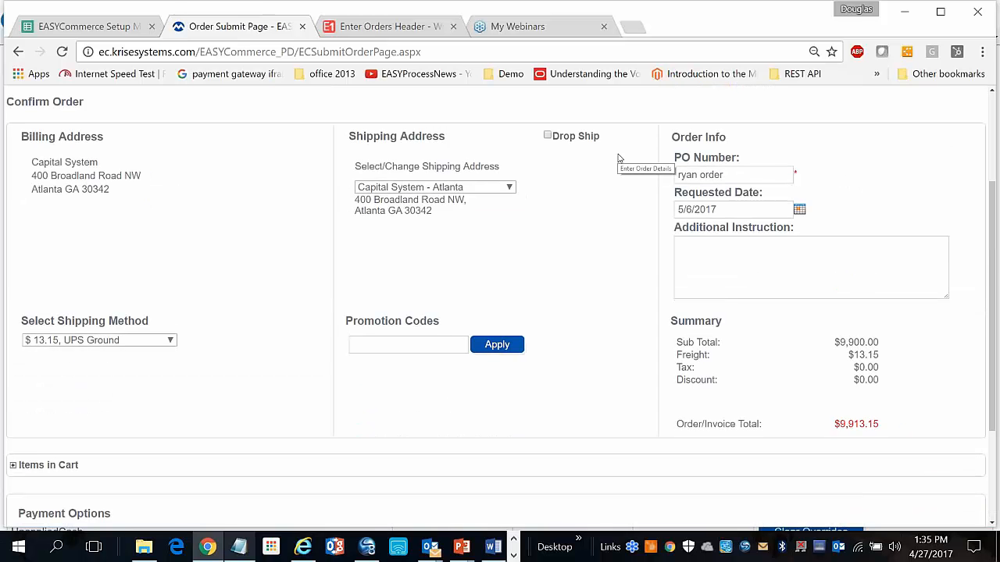
{"action": "left_click", "coordinate": [942, 429]}
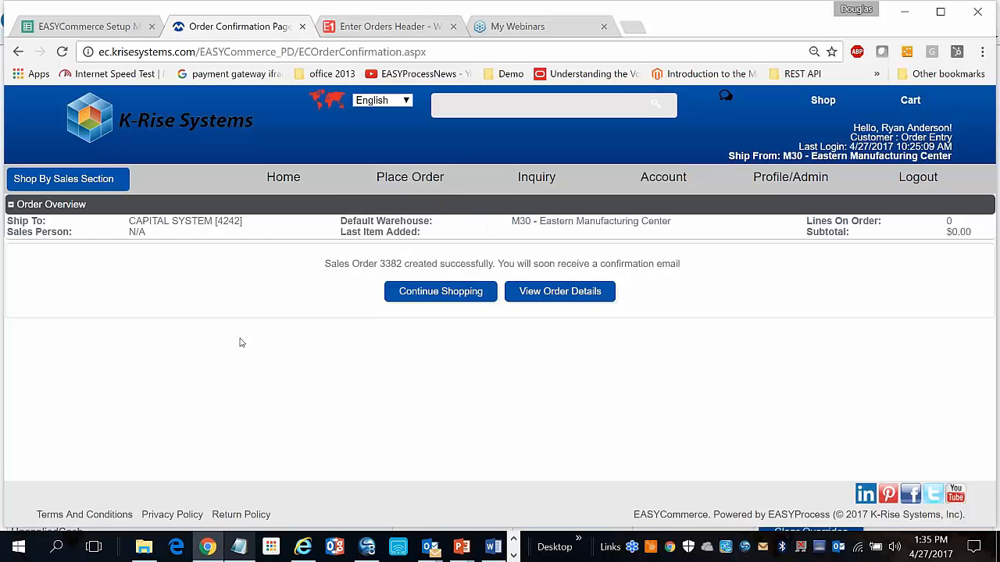
Look up sales order 3382 in Enter Orders Header, showing Capital System's 9,913.15 total
{"action": "left_click", "coordinate": [379, 26]}
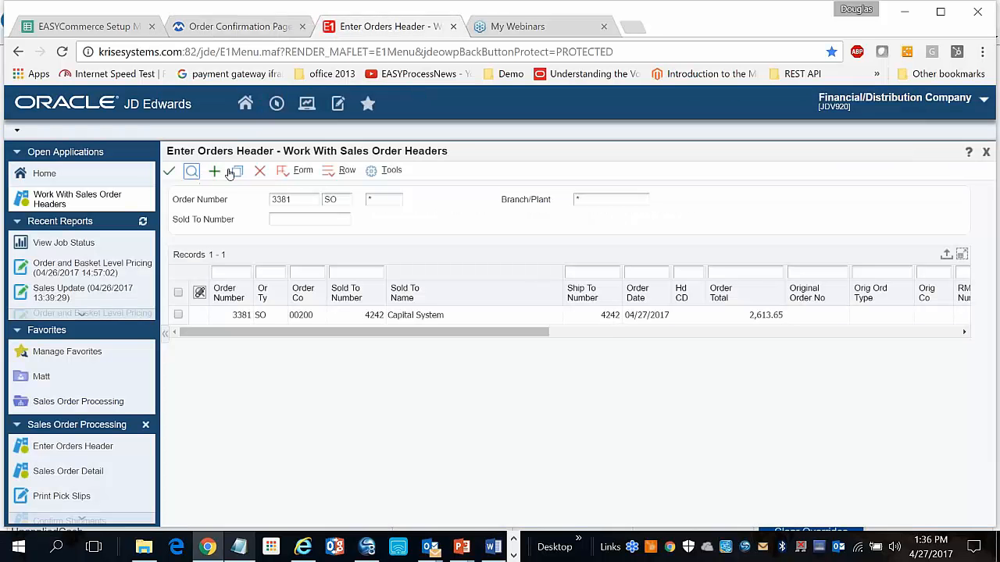
{"action": "left_click", "coordinate": [259, 171]}
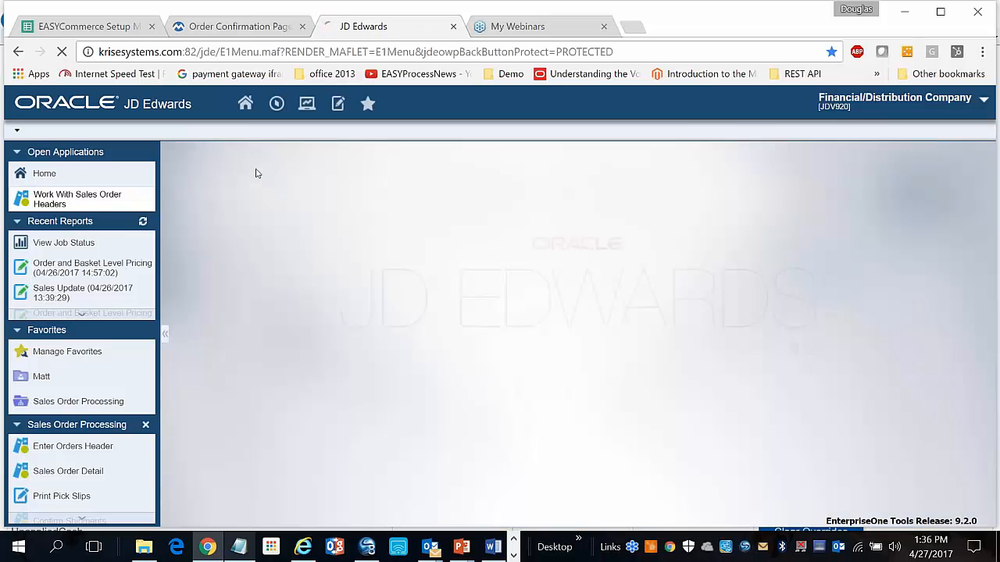
{"action": "left_click", "coordinate": [74, 440]}
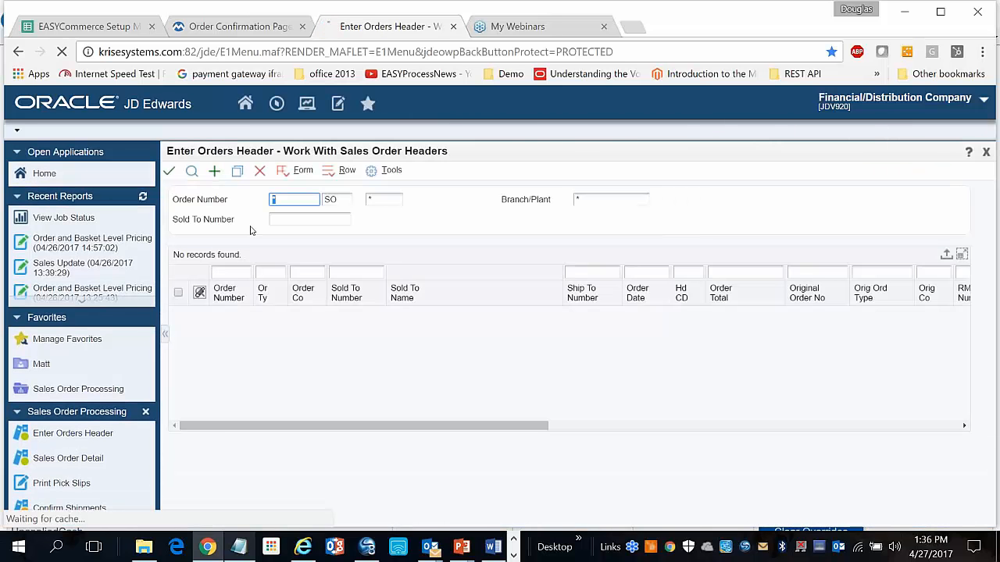
{"action": "type", "text": "3382"}
{"action": "left_click", "coordinate": [191, 171]}
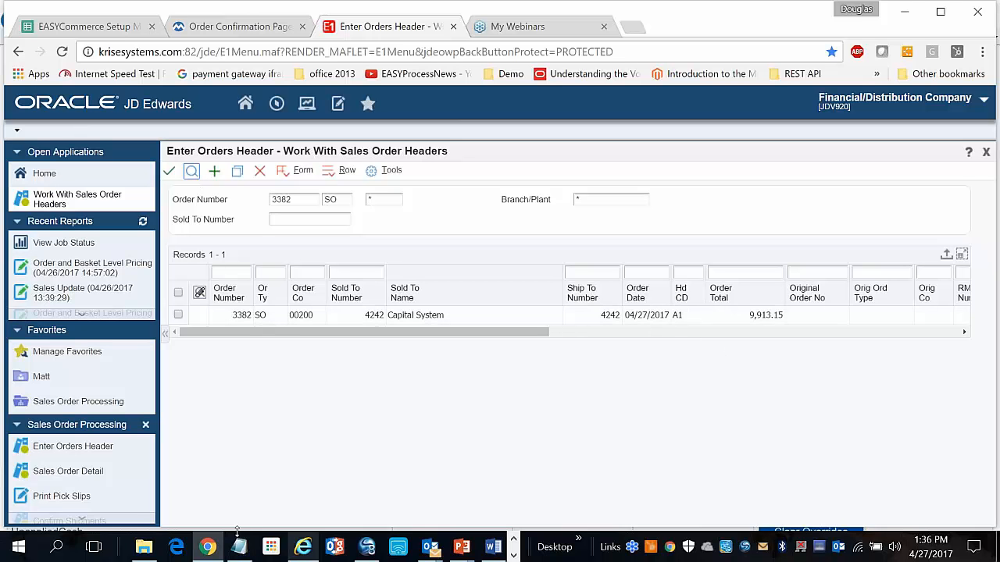
Check the Outlook inbox for the order 3382 hold and confirmation emails, then return to the browser
{"action": "mouse_move", "coordinate": [429, 546]}
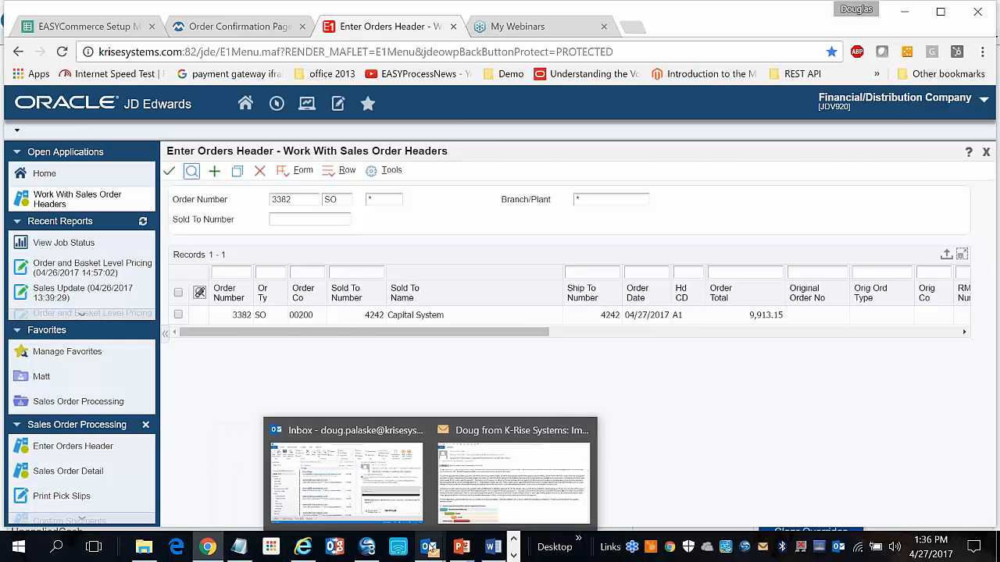
{"action": "left_click", "coordinate": [340, 498]}
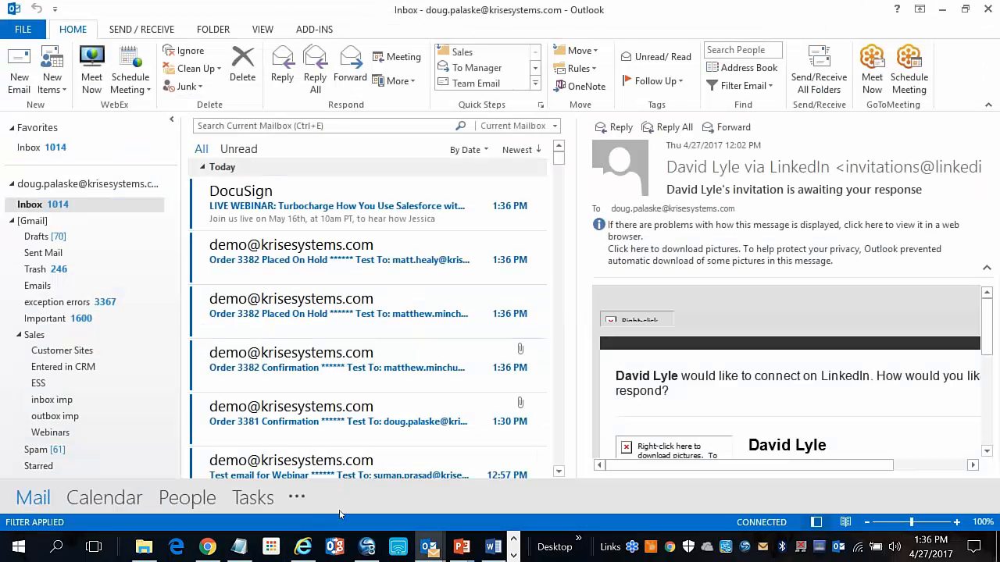
{"action": "left_click", "coordinate": [207, 547]}
Log out of the customer account on the Order Confirmation page and clear the user name field
{"action": "left_click", "coordinate": [254, 25]}
{"action": "left_click", "coordinate": [903, 179]}
{"action": "left_click", "coordinate": [872, 181]}
{"action": "key", "text": "BackSpace"}
{"action": "key", "text": "BackSpace"}
{"action": "key", "text": "BackSpace"}
{"action": "key", "text": "BackSpace"}
{"action": "key", "text": "BackSpace"}
{"action": "key", "text": "BackSpace"}
{"action": "key", "text": "BackSpace"}
{"action": "key", "text": "BackSpace"}
{"action": "key", "text": "BackSpace"}
{"action": "key", "text": "BackSpace"}
{"action": "key", "text": "BackSpace"}
{"action": "key", "text": "BackSpace"}
{"action": "key", "text": "BackSpace"}
Log in as the sales rep and release the CSR hold on order 3382
{"action": "type", "text": "ch"}
{"action": "left_click", "coordinate": [836, 197]}
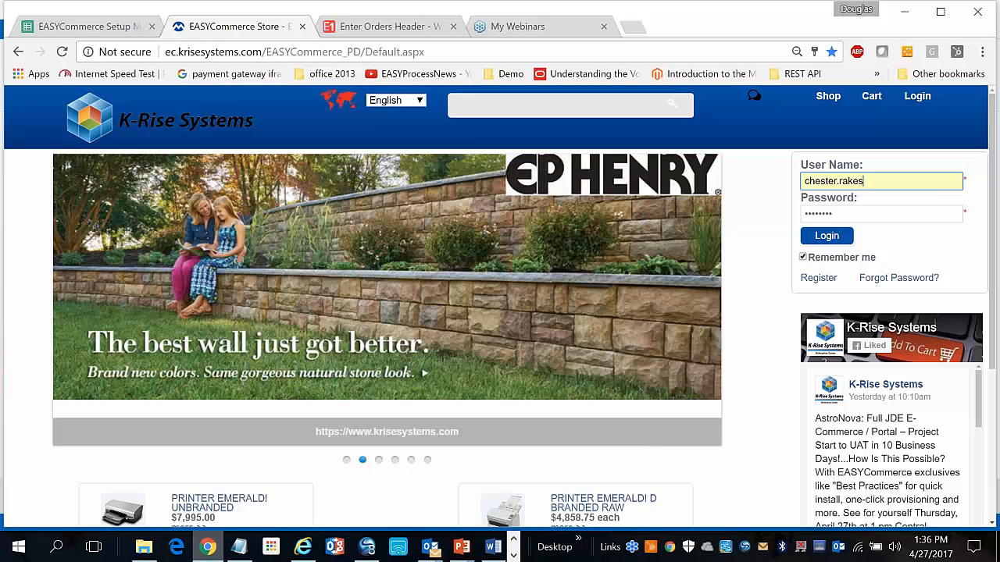
{"action": "left_click", "coordinate": [842, 237]}
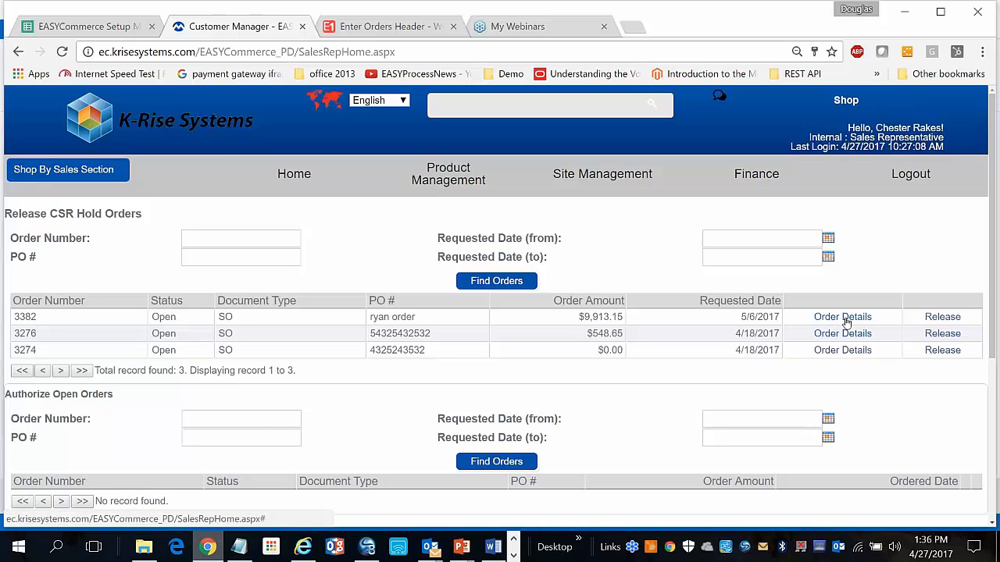
{"action": "left_click", "coordinate": [931, 320]}
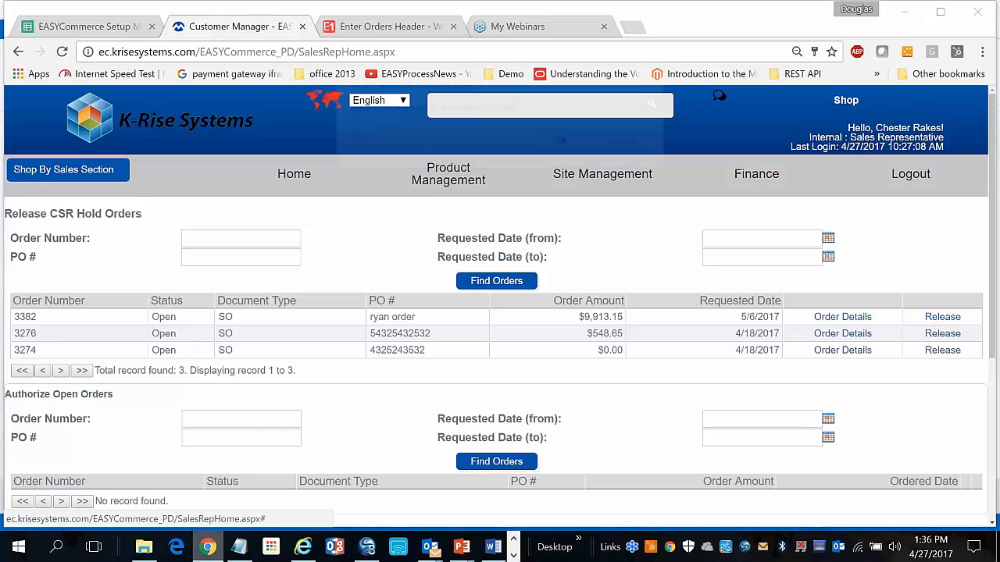
{"action": "left_click", "coordinate": [563, 145]}
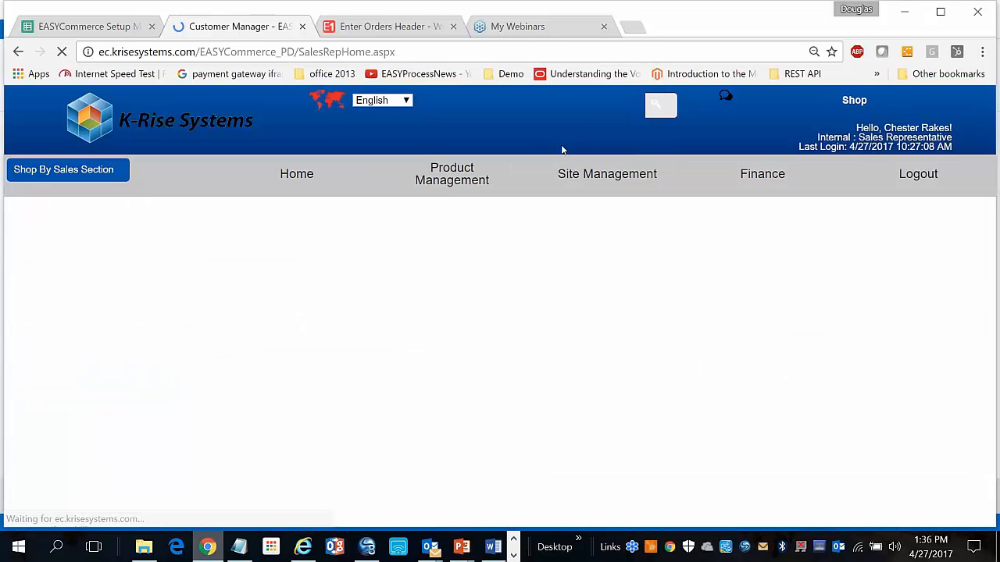
{"action": "left_click", "coordinate": [642, 153]}
Confirm the cleared hold in JD Edwards and the approval email in Outlook, then log out
{"action": "left_click", "coordinate": [387, 26]}
{"action": "left_click", "coordinate": [193, 172]}
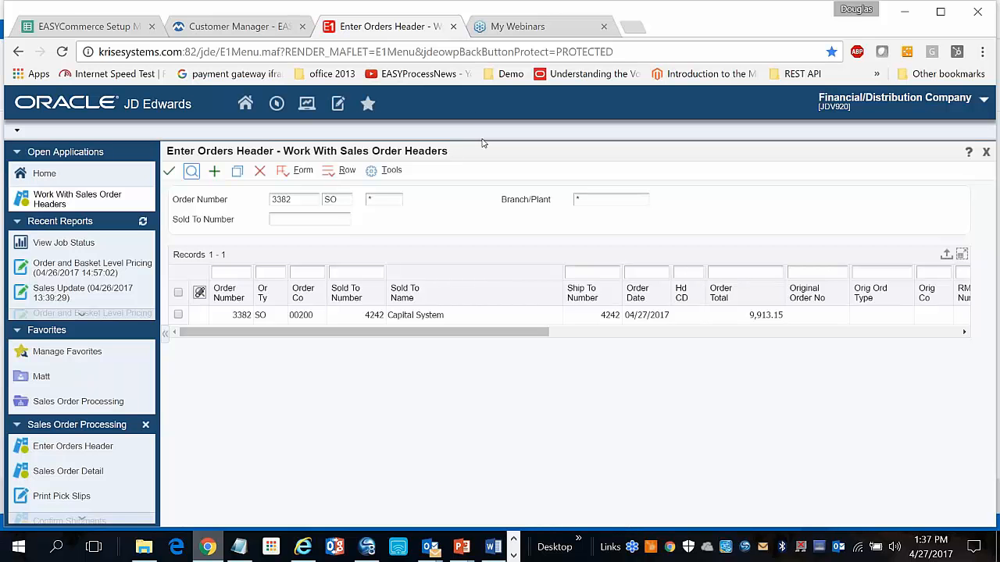
{"action": "left_click", "coordinate": [211, 33]}
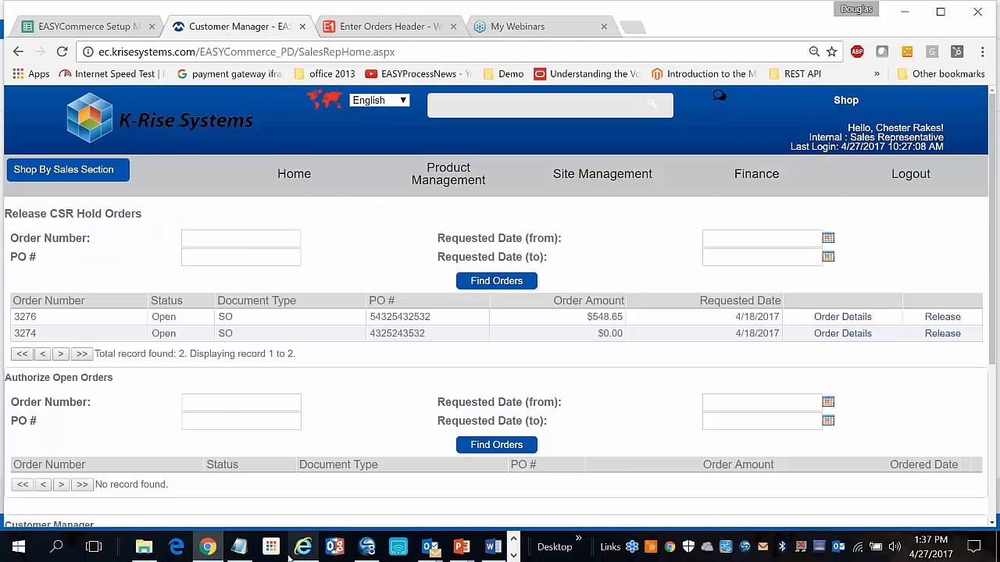
{"action": "left_click", "coordinate": [210, 548]}
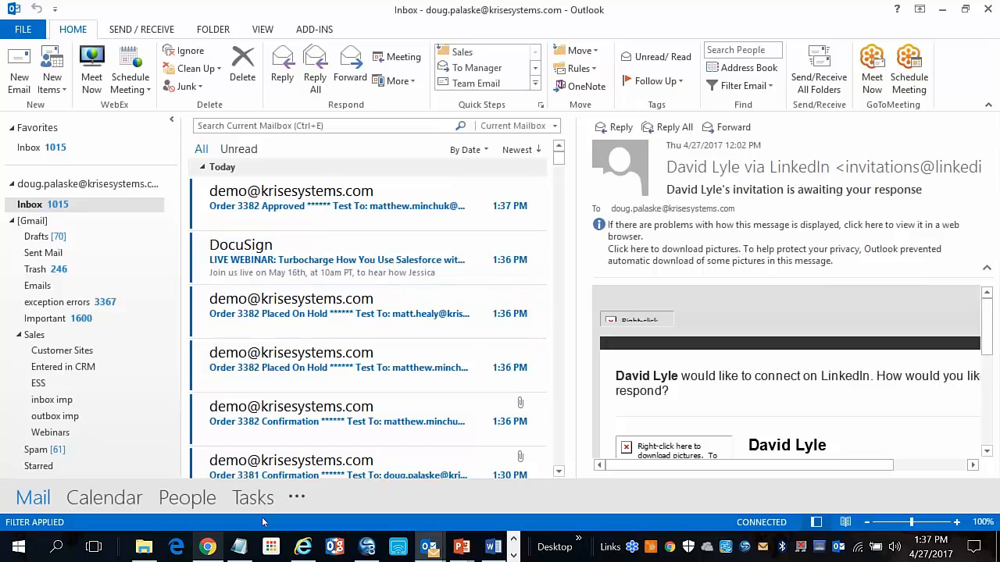
{"action": "left_click", "coordinate": [207, 548]}
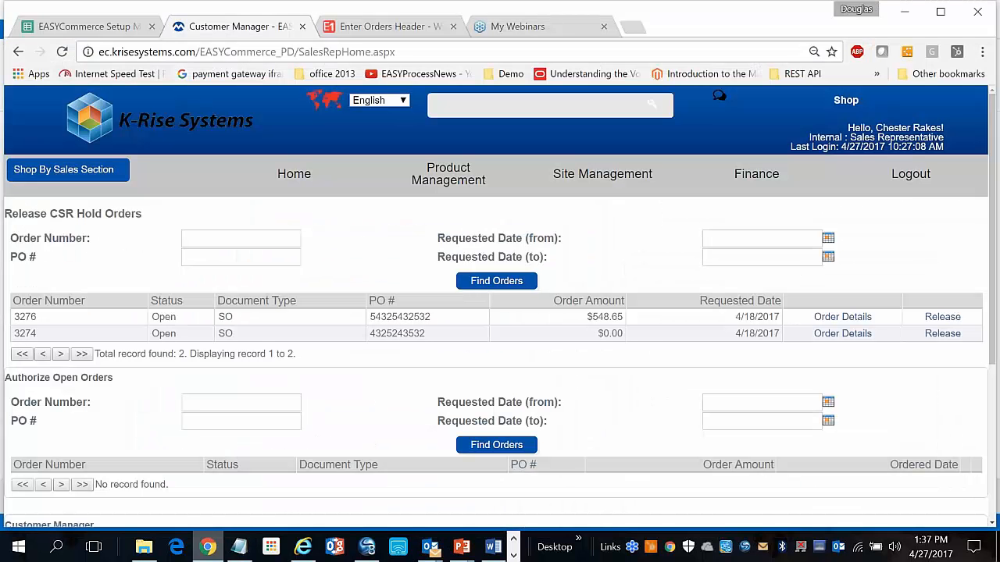
{"action": "left_click", "coordinate": [907, 180]}
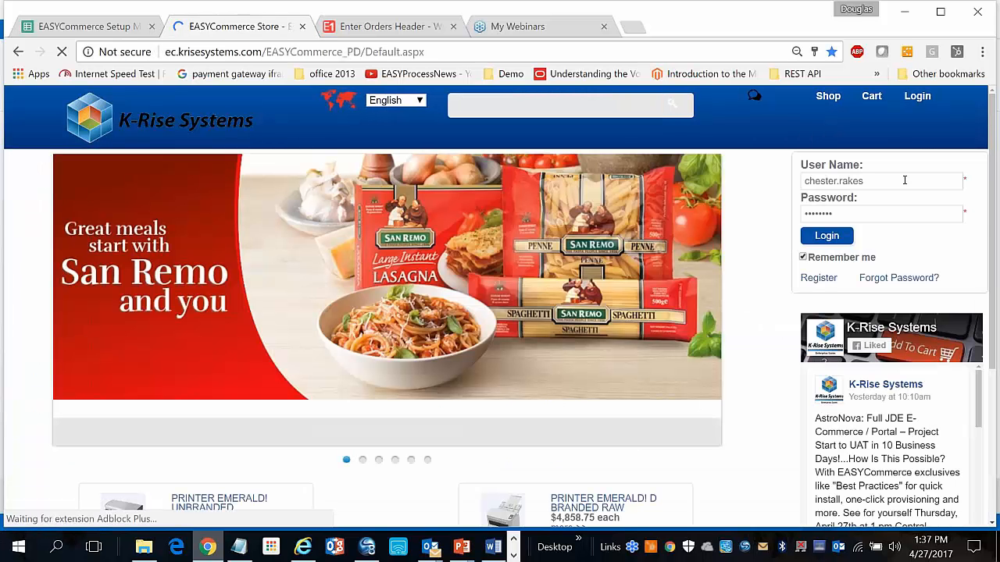
Replace the user name with the customer's saved login and sign in
{"action": "double_click", "coordinate": [906, 179]}
{"action": "left_click", "coordinate": [812, 201]}
{"action": "left_click", "coordinate": [820, 238]}
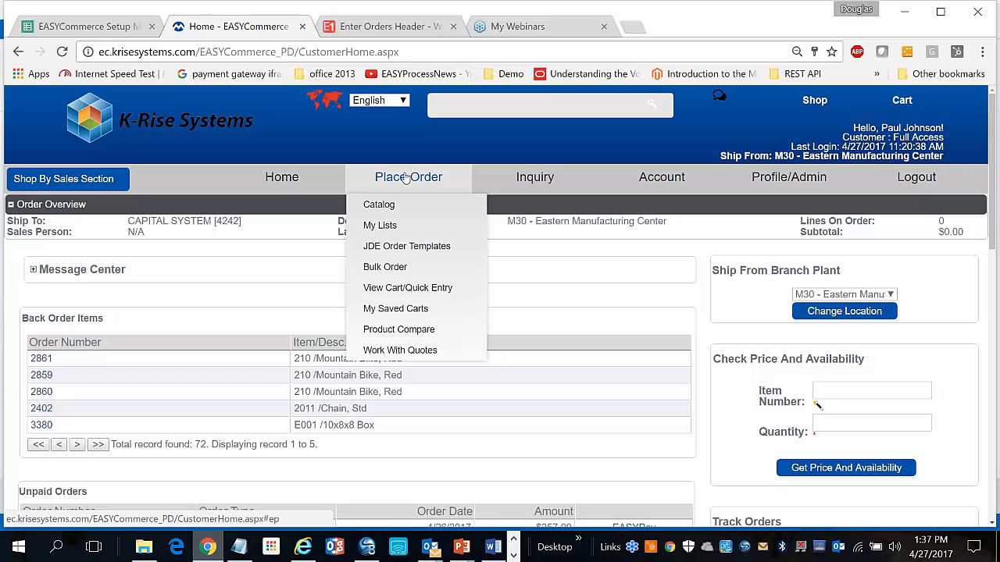
Open Find And Track Orders and view the details of order 2868
{"action": "mouse_move", "coordinate": [535, 177]}
{"action": "left_click", "coordinate": [535, 205]}
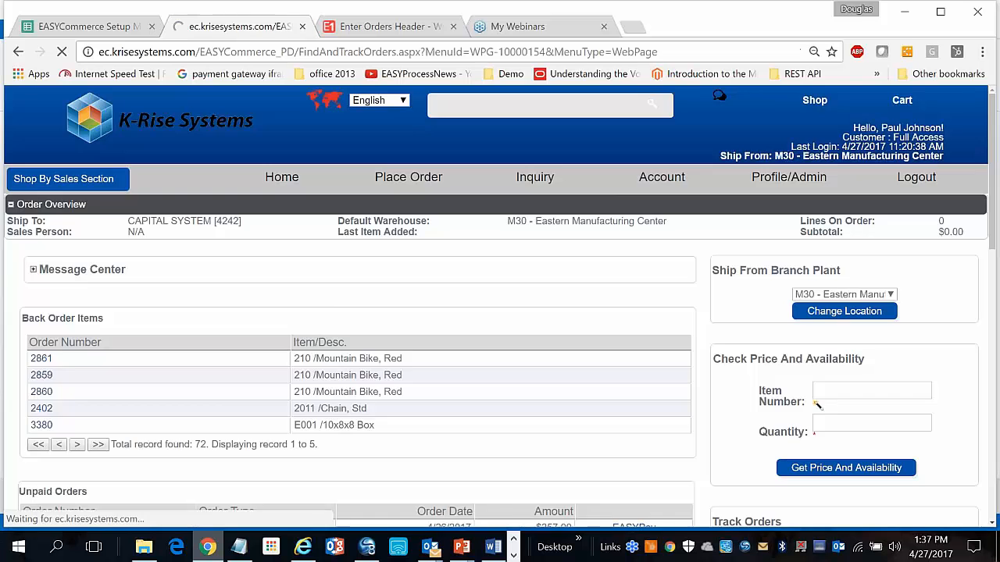
{"action": "scroll", "coordinate": [532, 210], "scroll_direction": "down", "scroll_amount": 2}
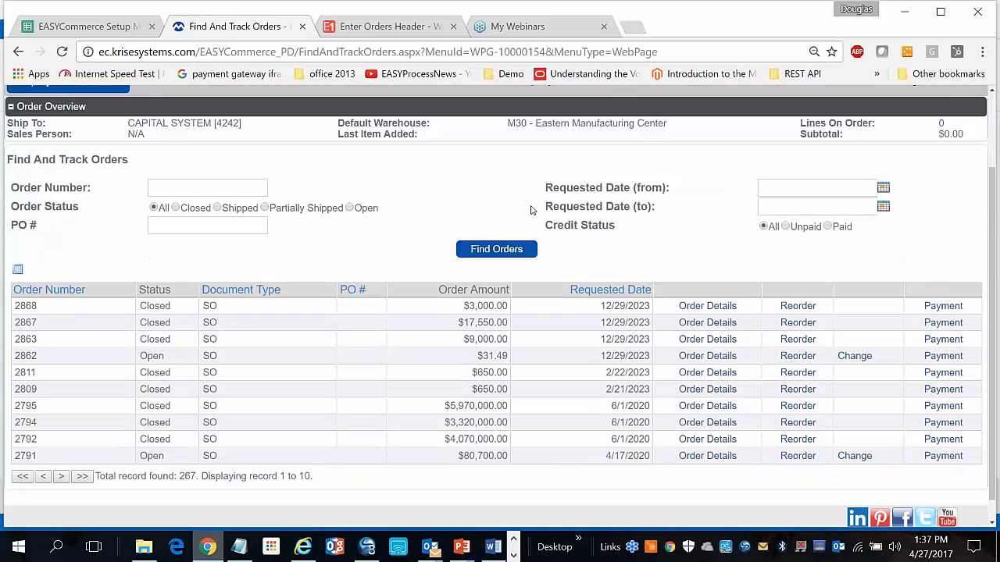
{"action": "left_click", "coordinate": [687, 309]}
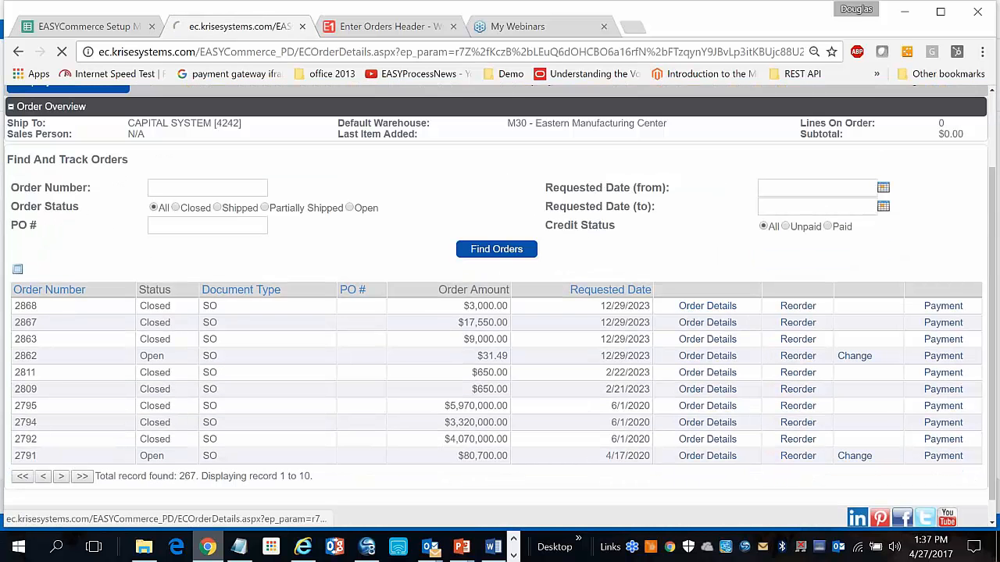
{"action": "scroll", "coordinate": [679, 313], "scroll_direction": "down", "scroll_amount": 2}
{"action": "scroll", "coordinate": [679, 313], "scroll_direction": "down", "scroll_amount": 3}
{"action": "scroll", "coordinate": [663, 248], "scroll_direction": "up", "scroll_amount": 5}
{"action": "scroll", "coordinate": [662, 247], "scroll_direction": "down", "scroll_amount": 6}
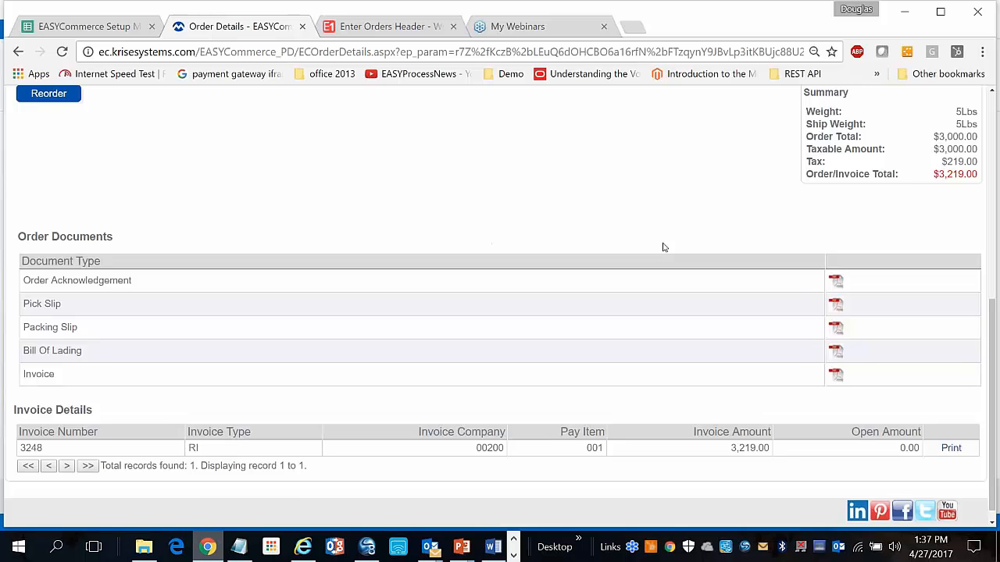
{"action": "scroll", "coordinate": [668, 250], "scroll_direction": "up", "scroll_amount": 1}
View order 2868's Order Acknowledgement PDF, then return to its order details
{"action": "left_click", "coordinate": [835, 319]}
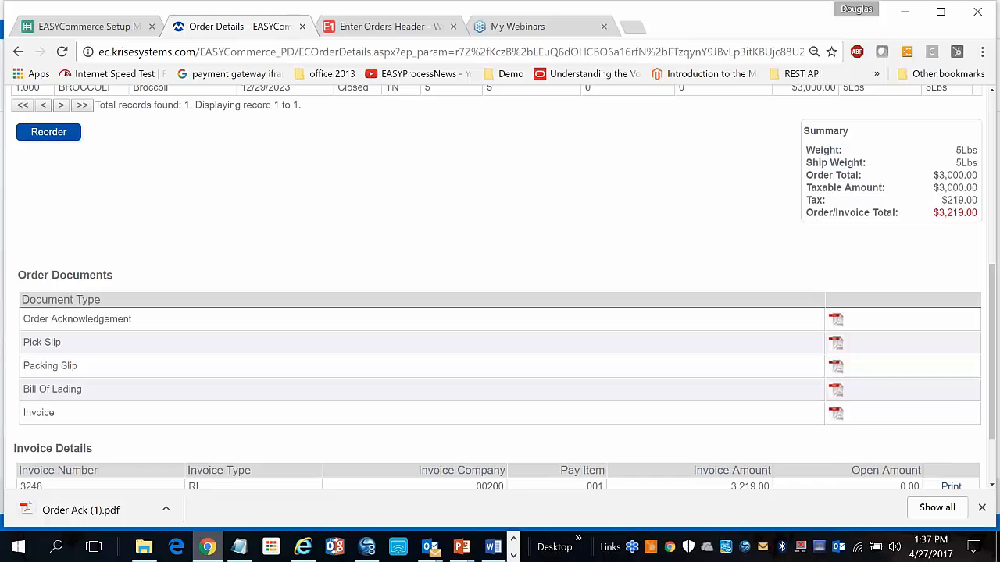
{"action": "left_click", "coordinate": [54, 508]}
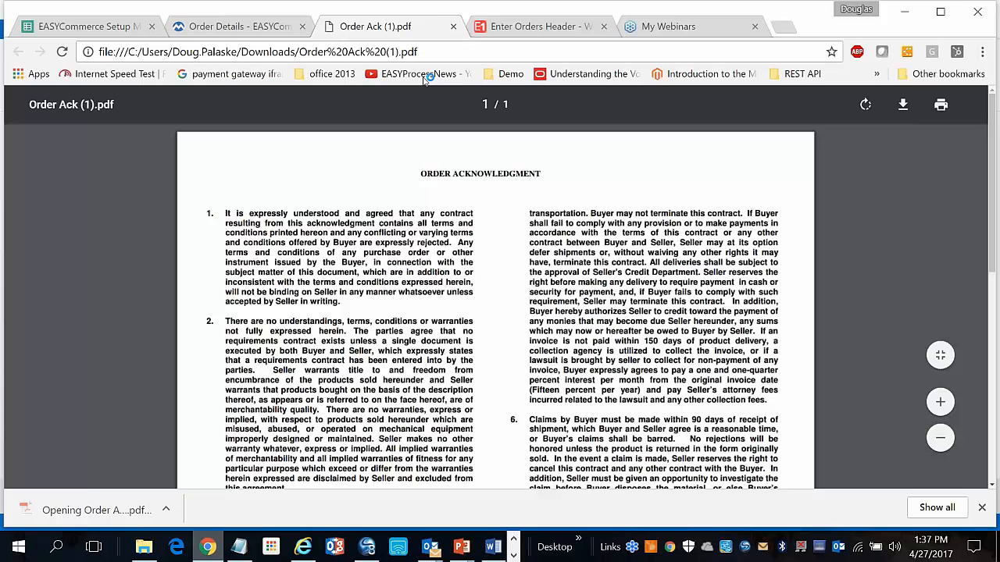
{"action": "left_click", "coordinate": [453, 27]}
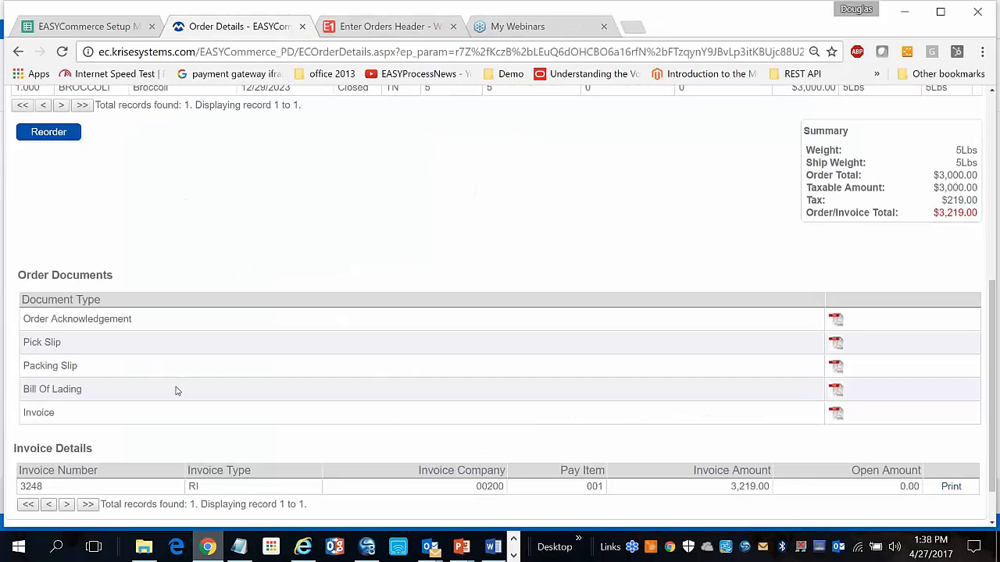
{"action": "scroll", "coordinate": [192, 395], "scroll_direction": "up", "scroll_amount": 3}
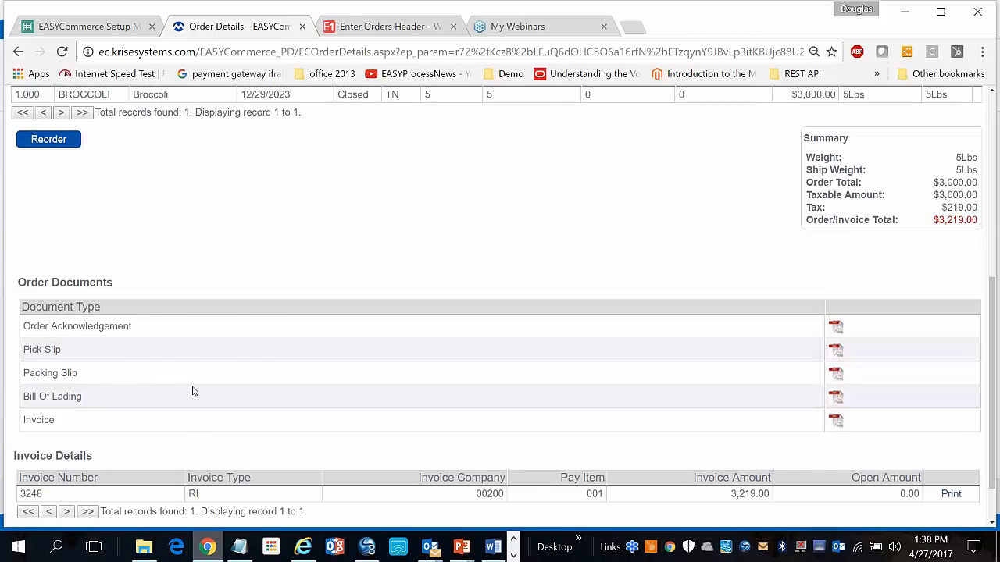
{"action": "scroll", "coordinate": [193, 391], "scroll_direction": "up", "scroll_amount": 2}
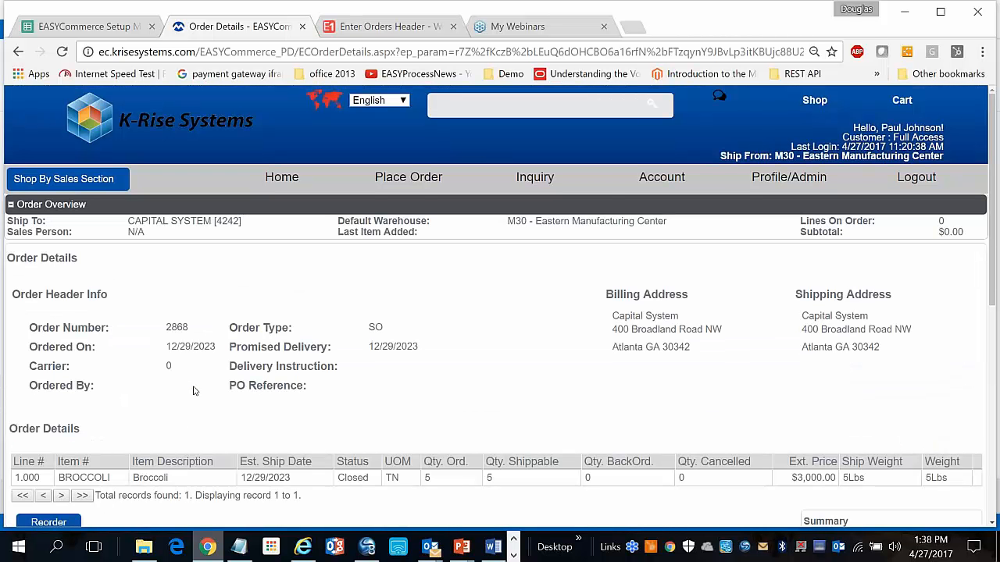
{"action": "mouse_move", "coordinate": [531, 177]}
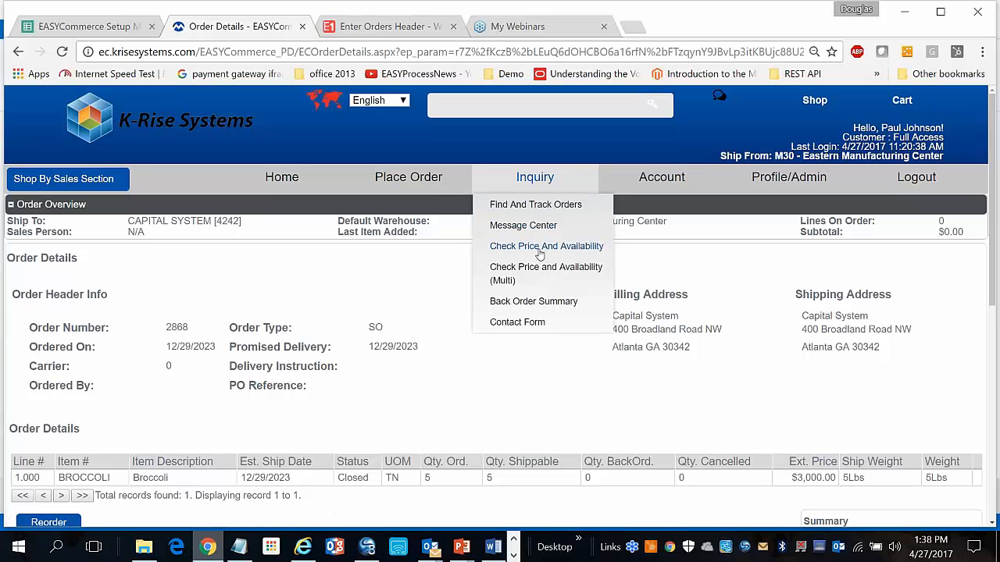
Scroll through the Back Order Summary, then go back to the Find And Track Orders list
{"action": "left_click", "coordinate": [534, 303]}
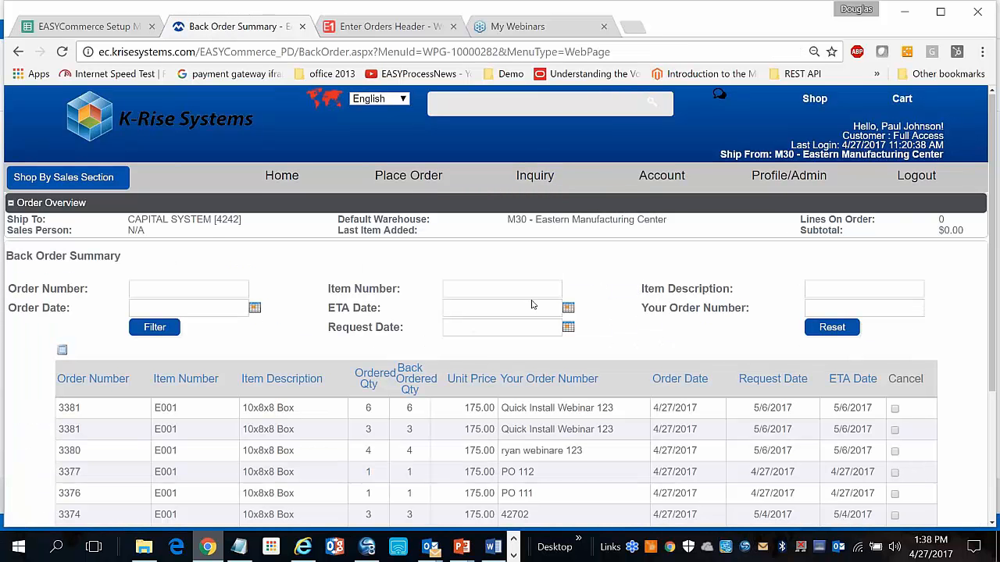
{"action": "scroll", "coordinate": [531, 304], "scroll_direction": "down", "scroll_amount": 2}
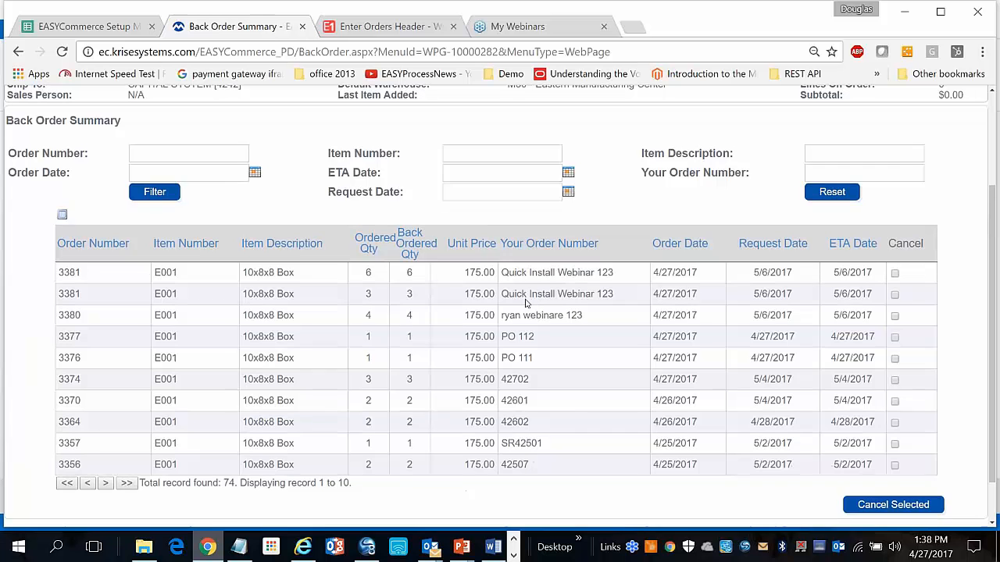
{"action": "scroll", "coordinate": [274, 149], "scroll_direction": "up", "scroll_amount": 2}
{"action": "mouse_move", "coordinate": [467, 184]}
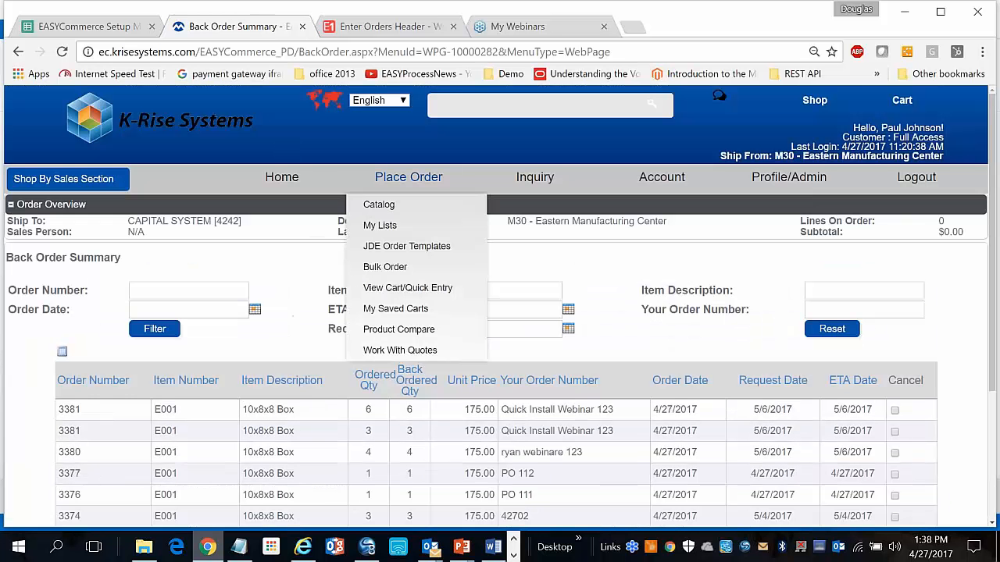
{"action": "left_click", "coordinate": [522, 204]}
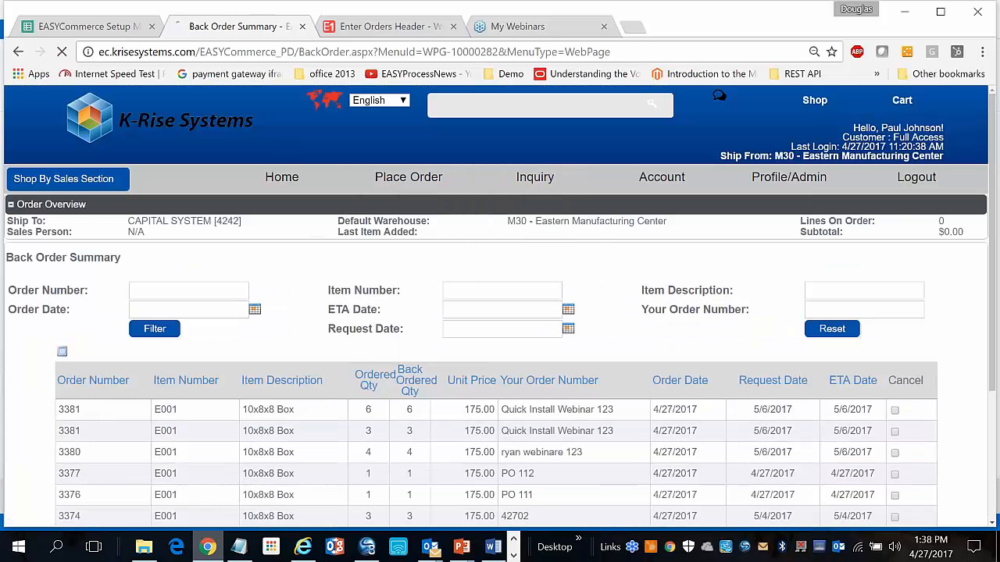
{"action": "scroll", "coordinate": [465, 308], "scroll_direction": "down", "scroll_amount": 2}
{"action": "scroll", "coordinate": [319, 283], "scroll_direction": "up", "scroll_amount": 2}
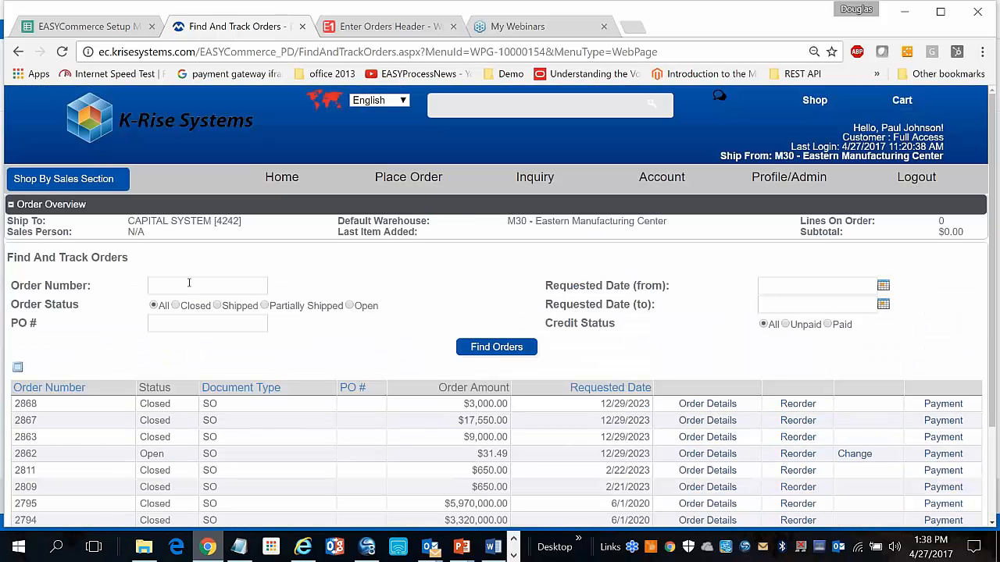
Search tracked orders for order number 2868, returning one closed $3,000.00 SO record
{"action": "left_click", "coordinate": [189, 285]}
{"action": "type", "text": "2"}
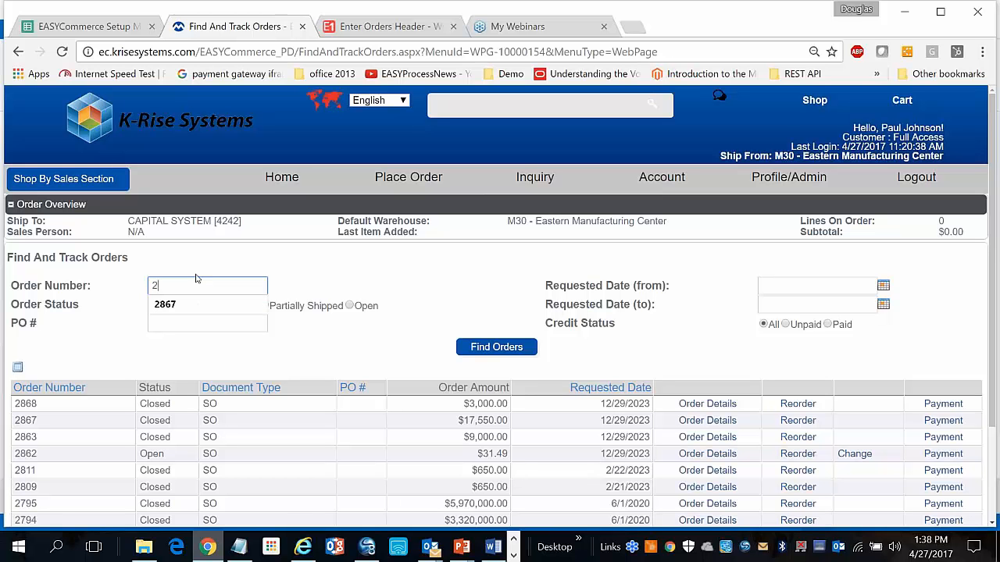
{"action": "type", "text": "868"}
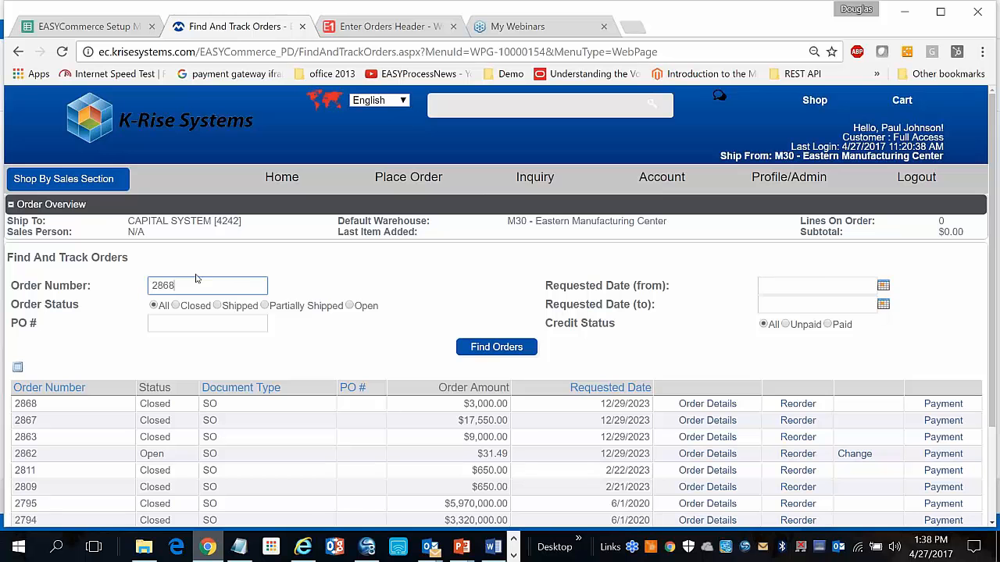
{"action": "left_click", "coordinate": [496, 352]}
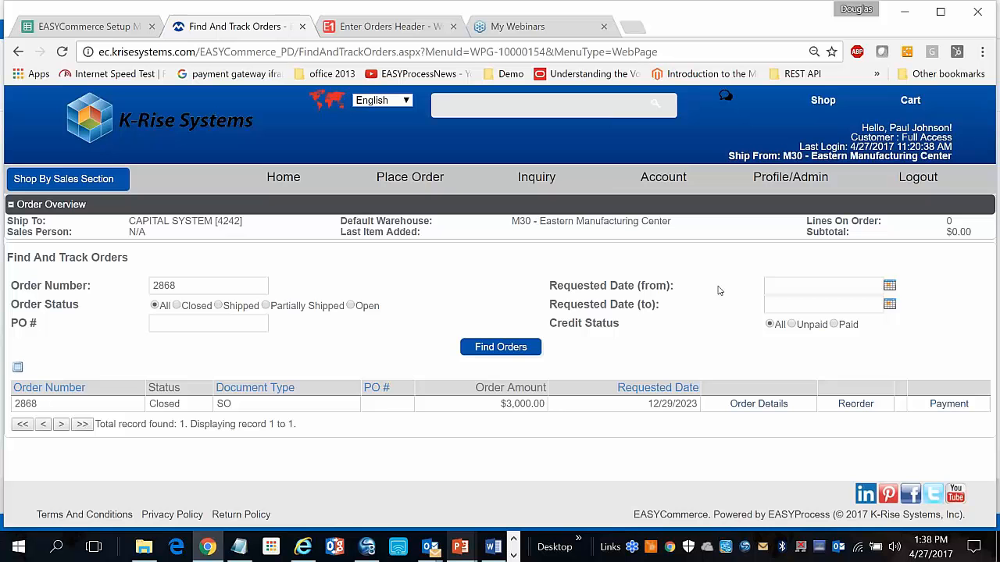
{"action": "mouse_move", "coordinate": [527, 191]}
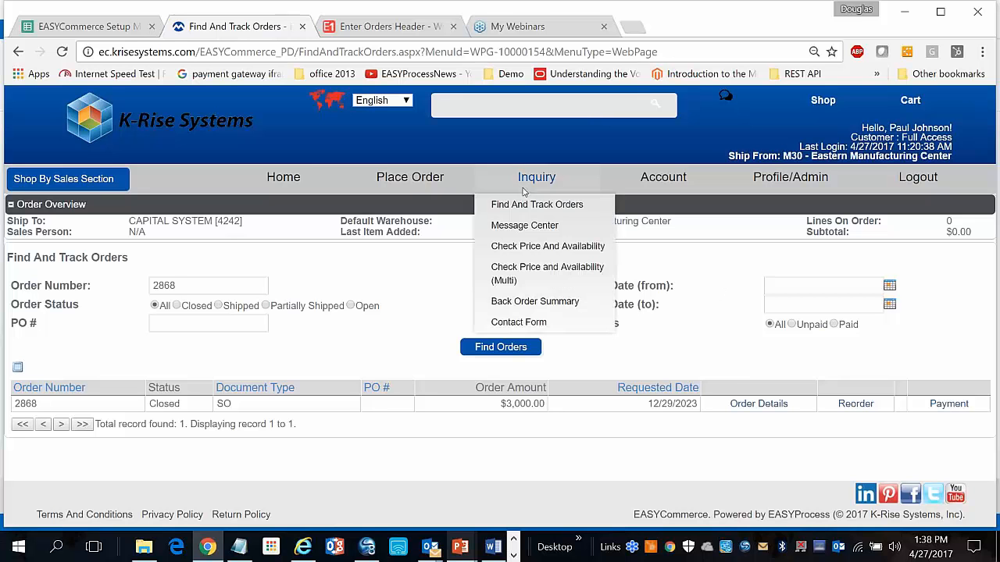
{"action": "mouse_move", "coordinate": [417, 192]}
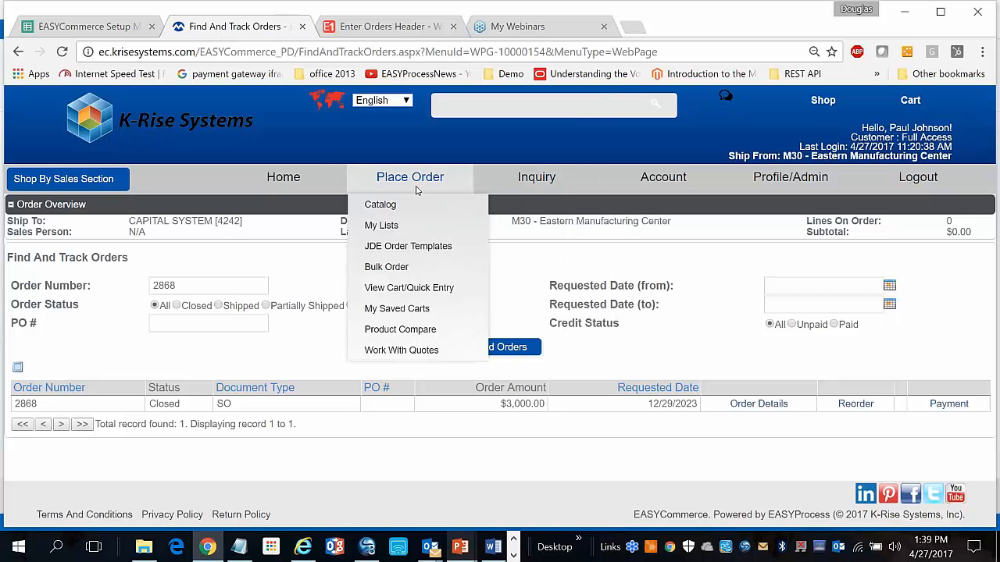
Go via Account Summary to Open Invoice & Payment, listing invoices like 3644 and 3639
{"action": "mouse_move", "coordinate": [663, 185]}
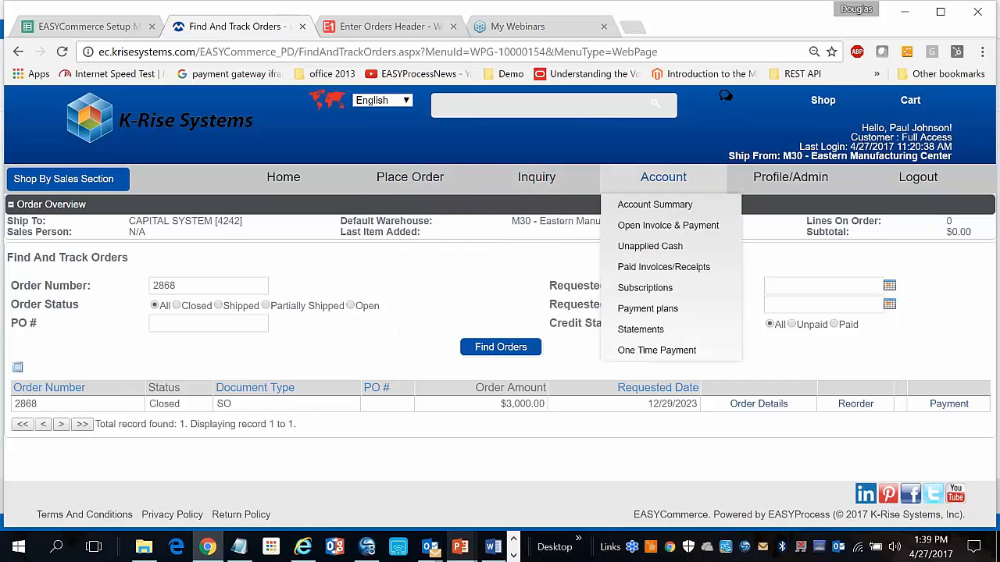
{"action": "left_click", "coordinate": [655, 204]}
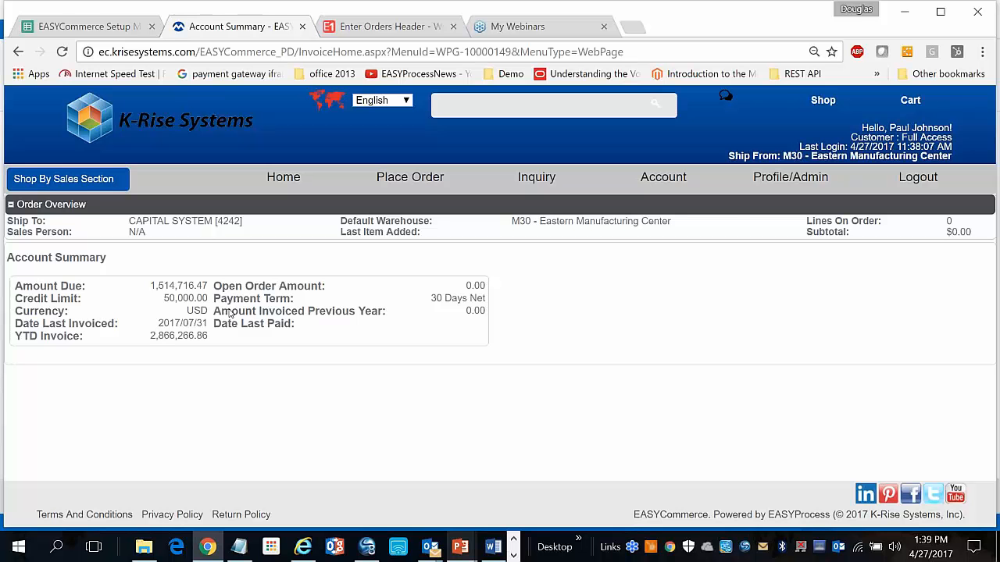
{"action": "mouse_move", "coordinate": [617, 194]}
{"action": "left_click", "coordinate": [627, 226]}
{"action": "scroll", "coordinate": [500, 305], "scroll_direction": "down", "scroll_amount": 2}
{"action": "scroll", "coordinate": [319, 262], "scroll_direction": "up", "scroll_amount": 2}
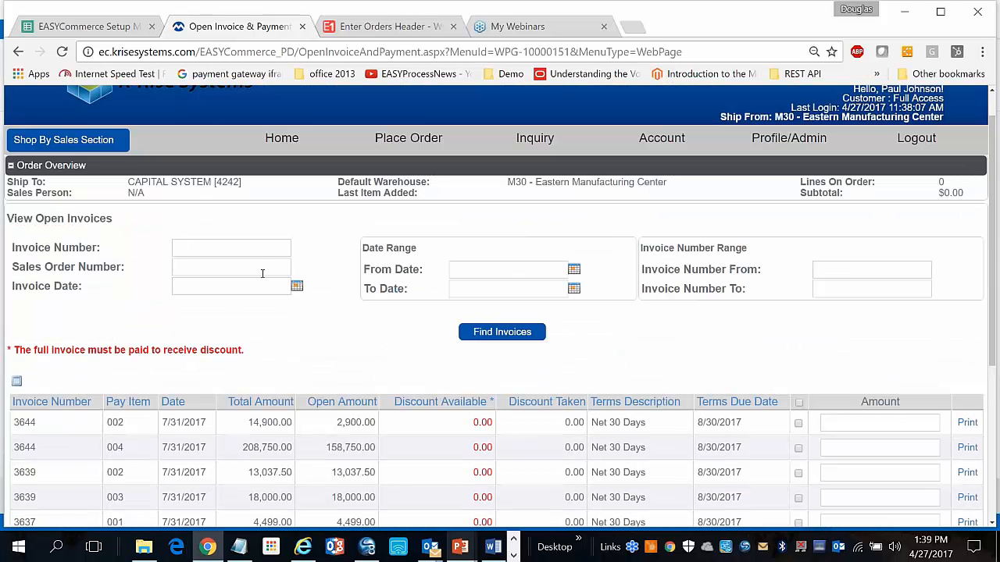
Filter the open invoices to invoice number 3644
{"action": "left_click", "coordinate": [249, 245]}
{"action": "type", "text": "36"}
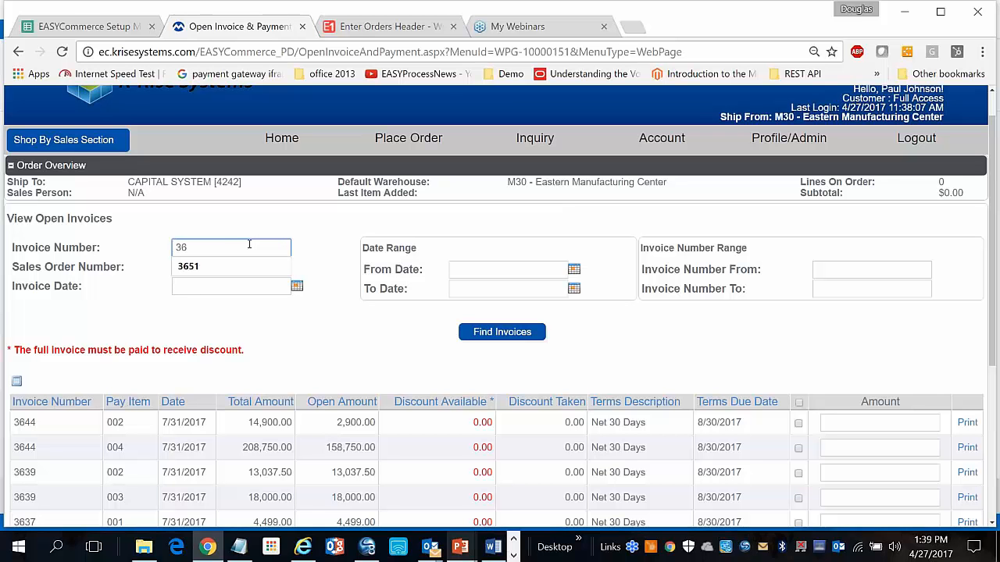
{"action": "type", "text": "44"}
{"action": "left_click", "coordinate": [492, 335]}
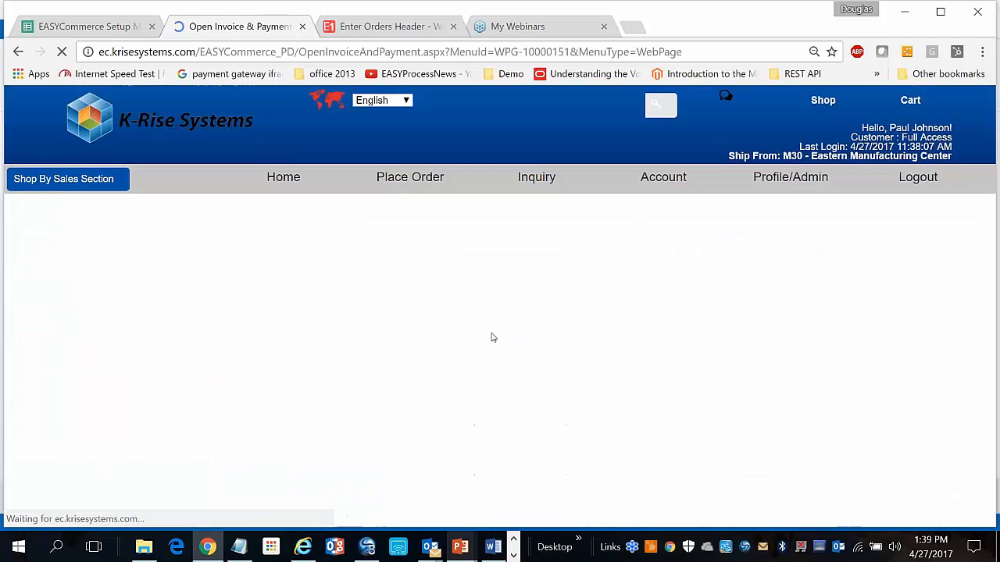
{"action": "scroll", "coordinate": [985, 382], "scroll_direction": "down", "scroll_amount": 2}
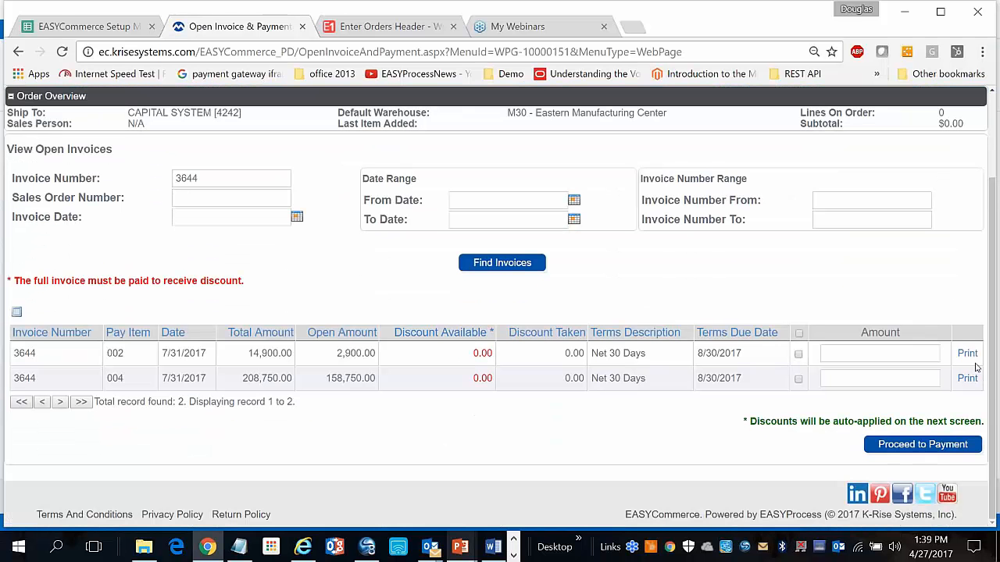
View the printable PDF of invoice 3644, then close it to return to the invoices
{"action": "left_click", "coordinate": [967, 353]}
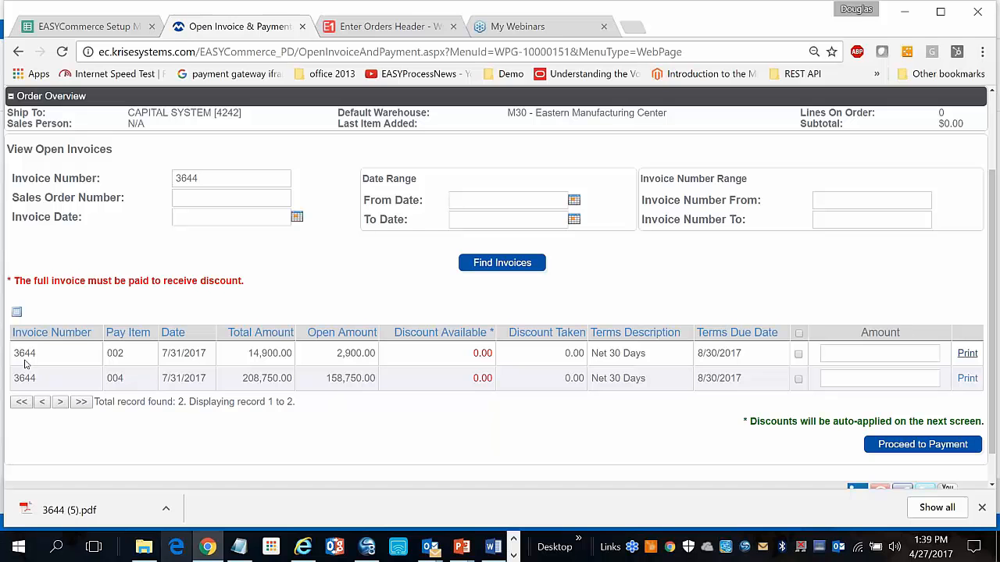
{"action": "left_click", "coordinate": [57, 512]}
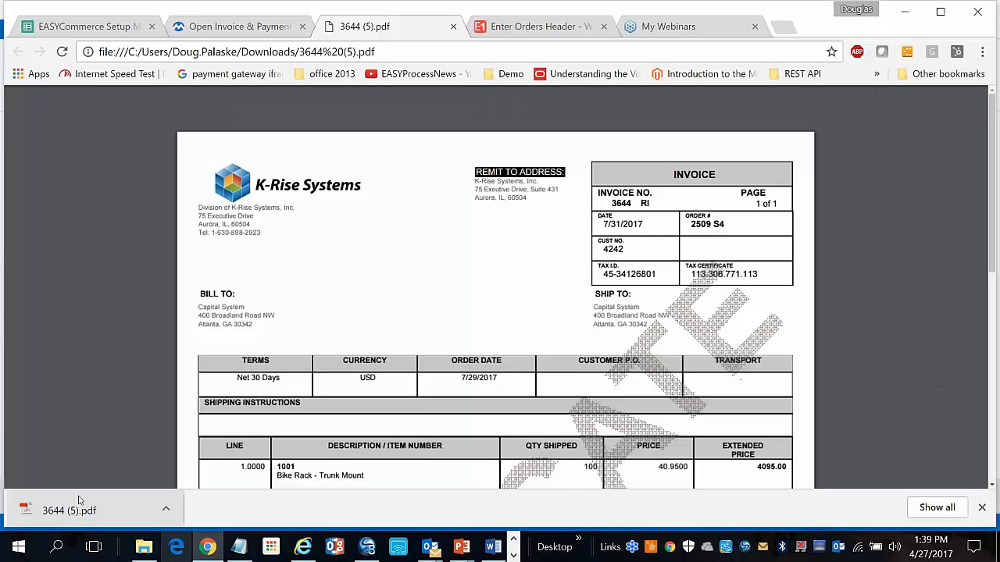
{"action": "scroll", "coordinate": [292, 322], "scroll_direction": "down", "scroll_amount": 1}
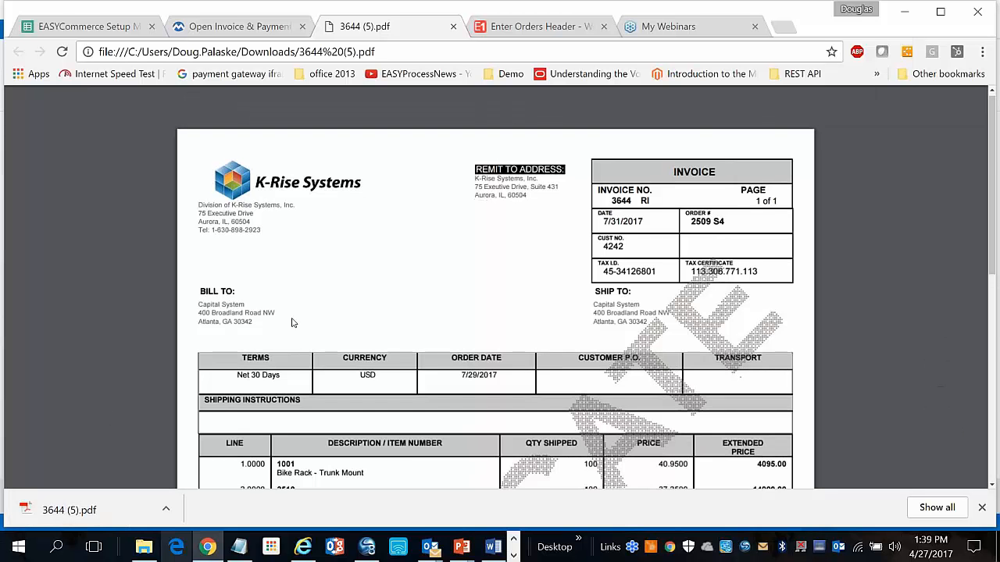
{"action": "scroll", "coordinate": [292, 323], "scroll_direction": "down", "scroll_amount": 5}
{"action": "scroll", "coordinate": [292, 322], "scroll_direction": "up", "scroll_amount": 3}
{"action": "scroll", "coordinate": [496, 287], "scroll_direction": "up", "scroll_amount": 3}
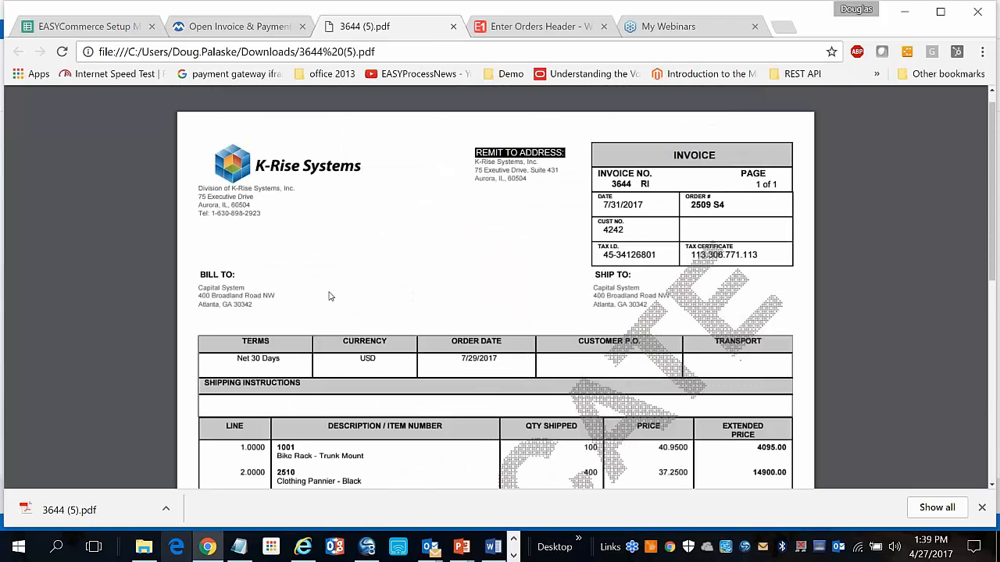
{"action": "key", "text": "ctrl+w"}
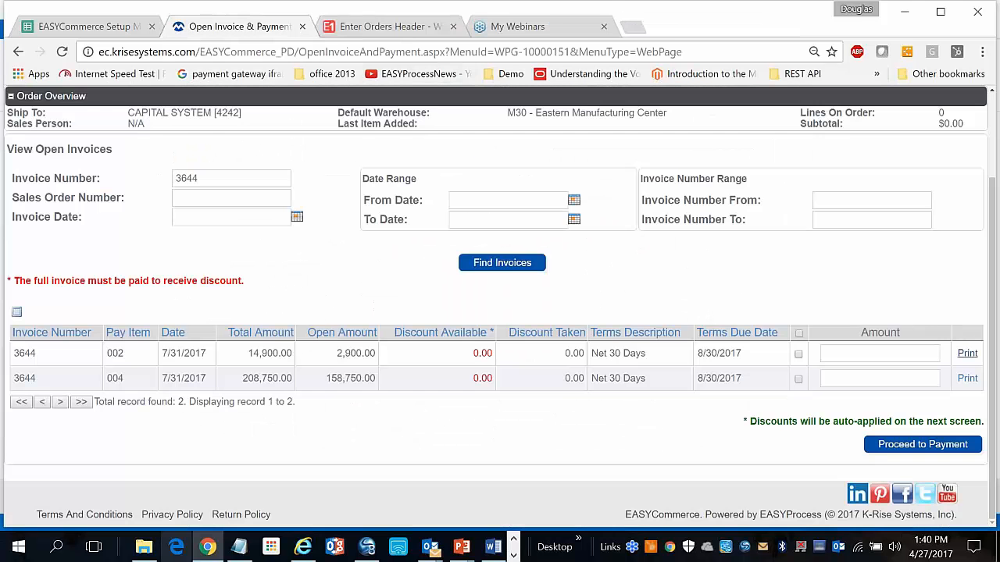
Select invoice 3644's 2,900.00 line for payment and choose Split payment
{"action": "left_click", "coordinate": [798, 354]}
{"action": "left_click", "coordinate": [890, 442]}
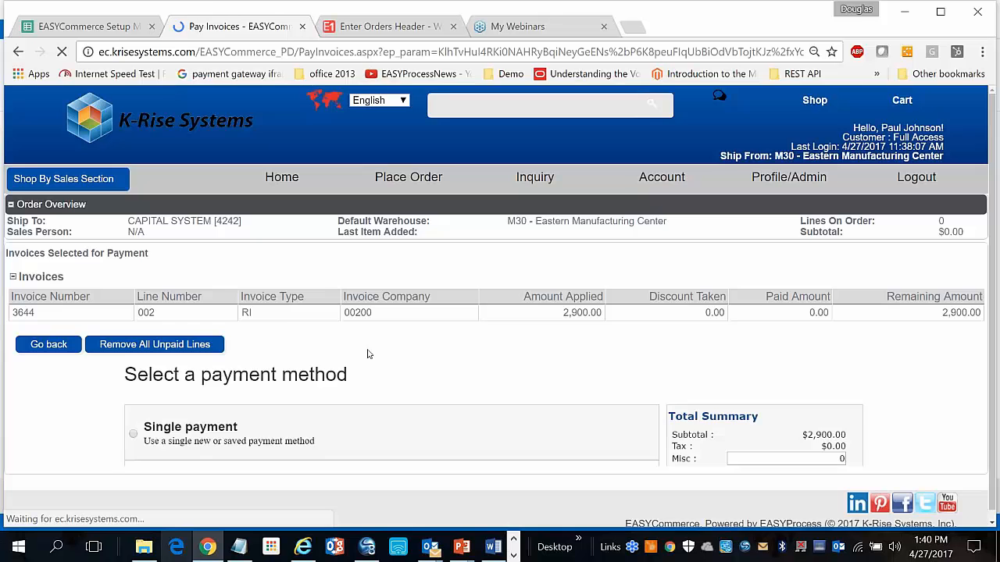
{"action": "scroll", "coordinate": [367, 354], "scroll_direction": "down", "scroll_amount": 2}
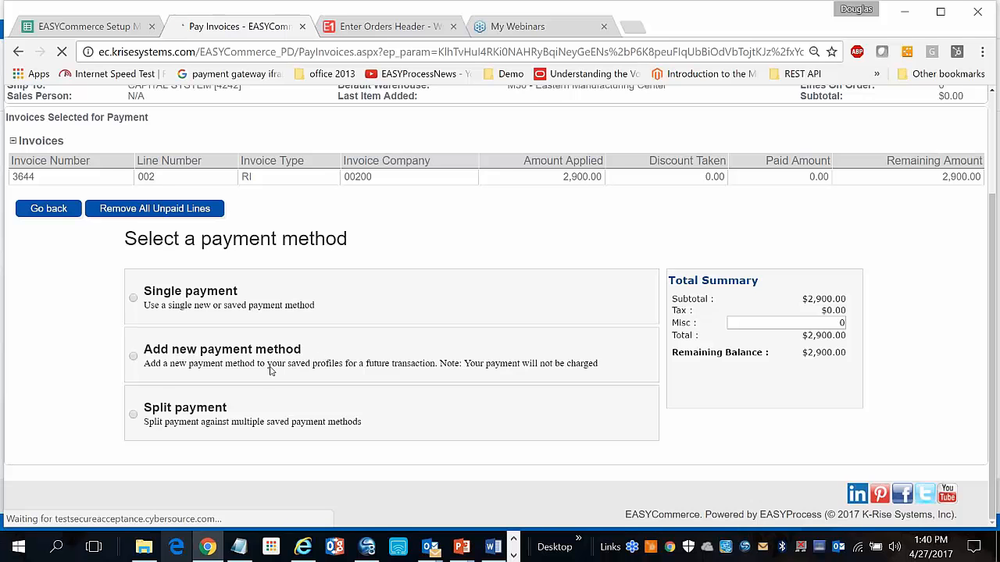
{"action": "left_click", "coordinate": [135, 416]}
{"action": "scroll", "coordinate": [137, 418], "scroll_direction": "down", "scroll_amount": 2}
Enter card security codes, split 1001 Visa and 1899 American Express, and authorize payment
{"action": "left_click", "coordinate": [354, 391]}
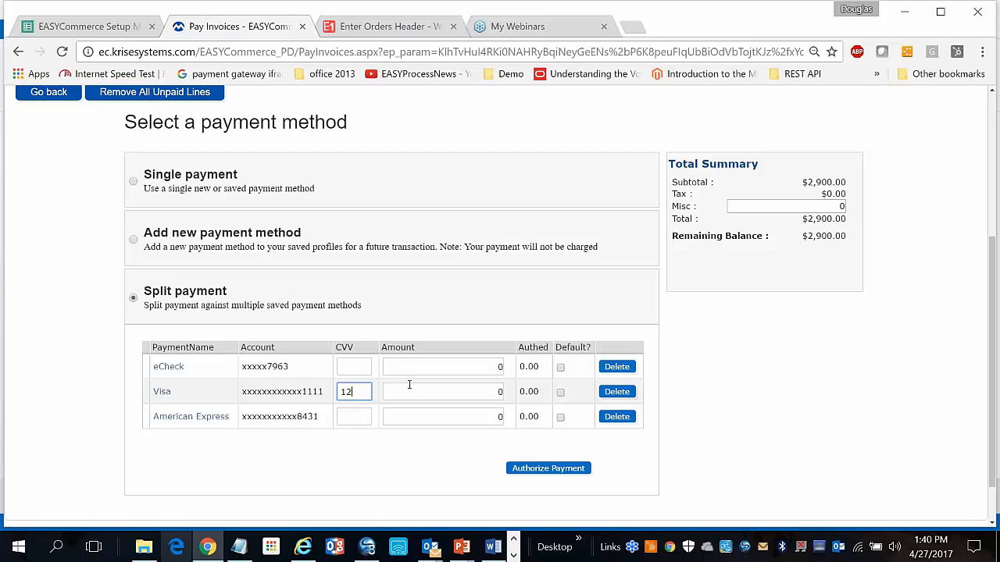
{"action": "key", "text": "Tab"}
{"action": "type", "text": "1001"}
{"action": "key", "text": "Tab"}
{"action": "key", "text": "Tab"}
{"action": "key", "text": "Tab"}
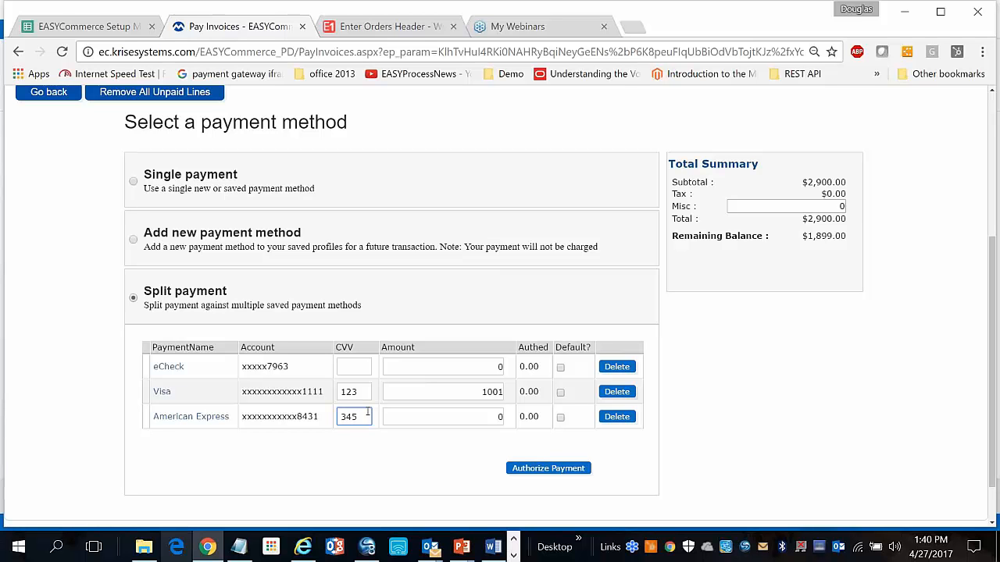
{"action": "key", "text": "Tab"}
{"action": "type", "text": "6"}
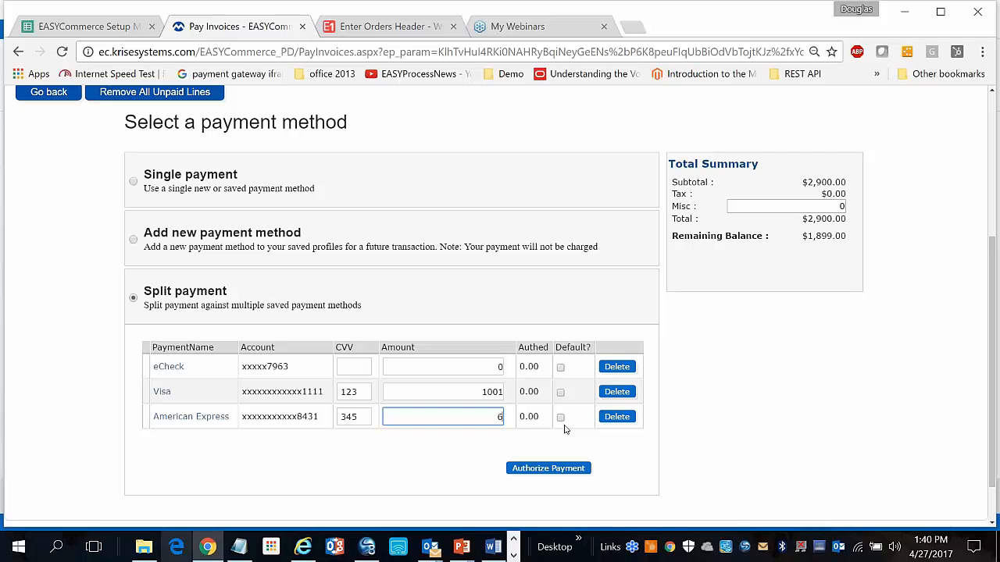
{"action": "key", "text": "Tab"}
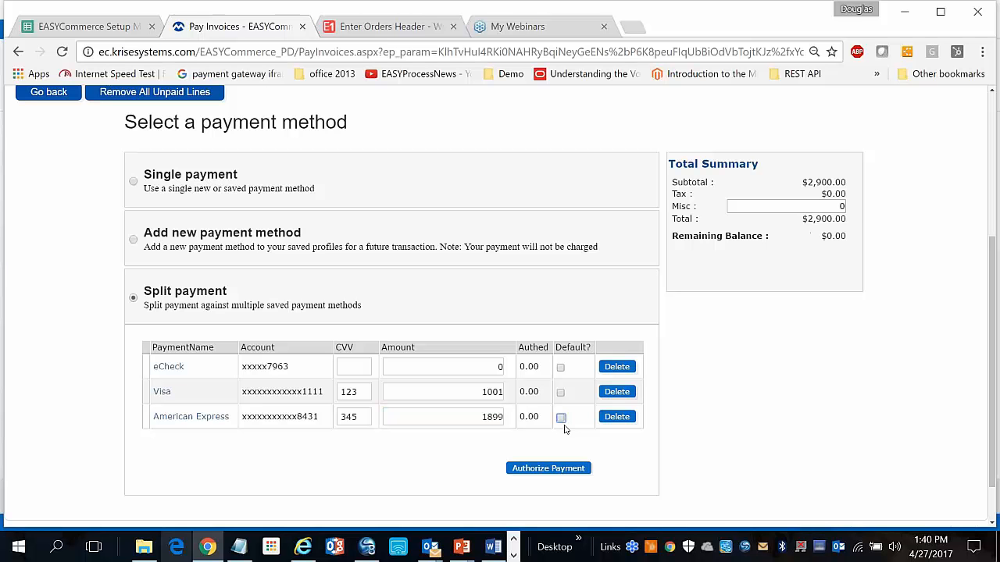
{"action": "left_click", "coordinate": [578, 470]}
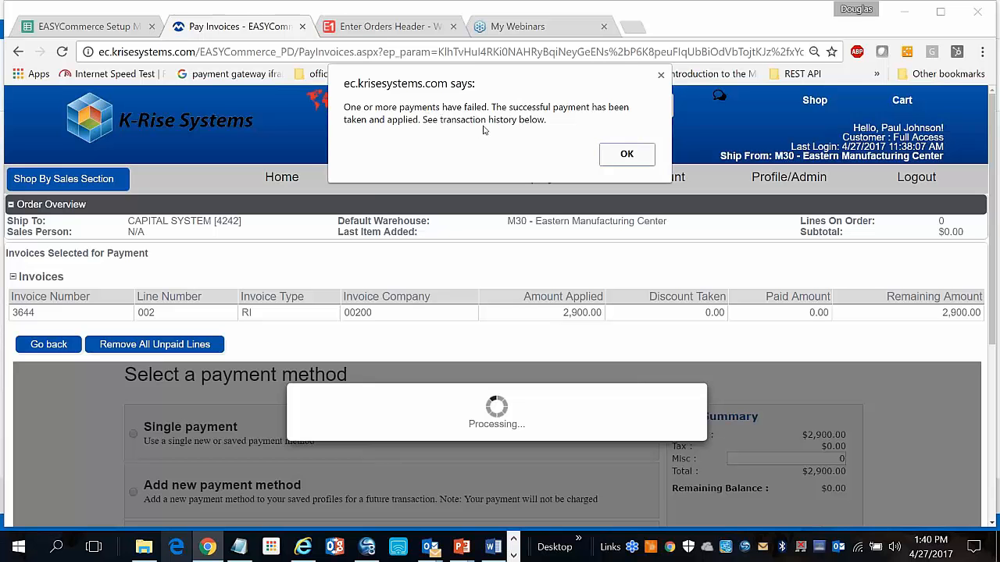
Retry the remaining $1,001.00 as a single payment on the saved Visa card, which also fails
{"action": "left_click", "coordinate": [620, 153]}
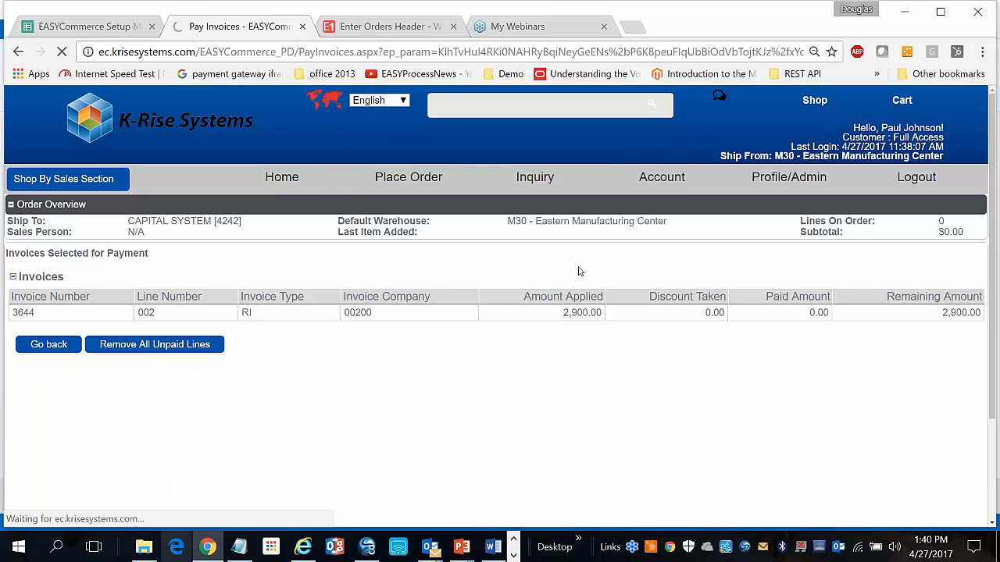
{"action": "scroll", "coordinate": [581, 271], "scroll_direction": "down", "scroll_amount": 3}
{"action": "scroll", "coordinate": [554, 464], "scroll_direction": "down", "scroll_amount": 1}
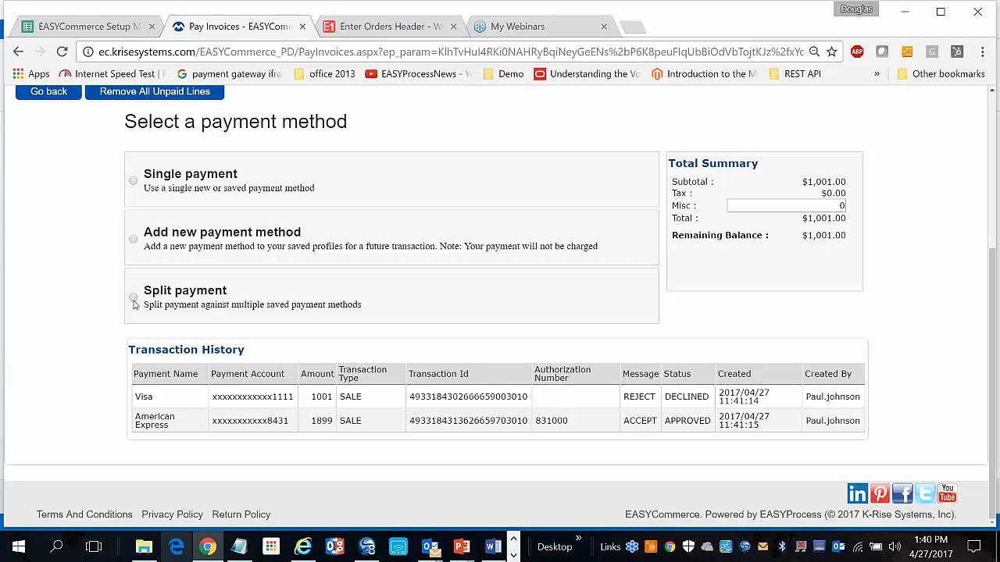
{"action": "left_click", "coordinate": [134, 182]}
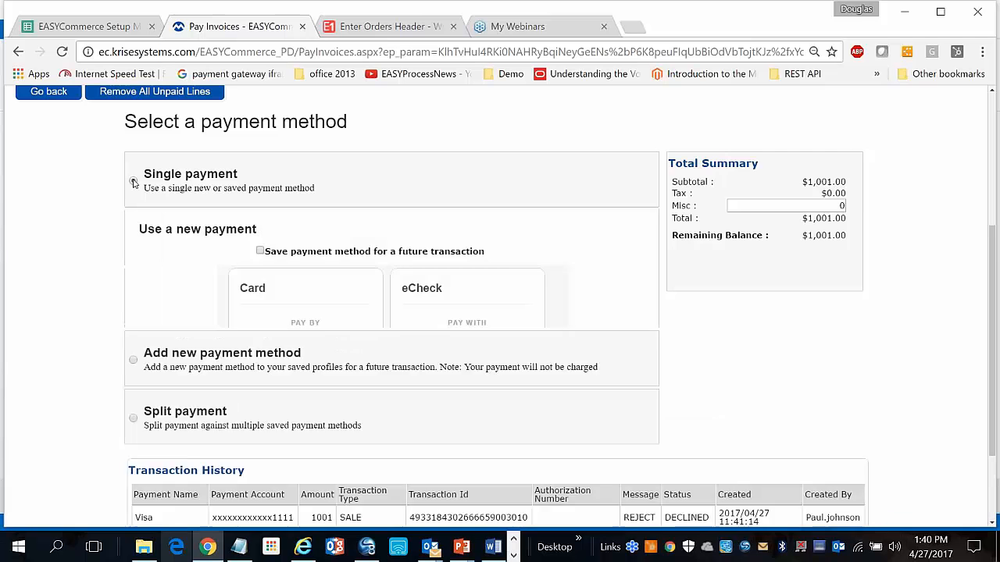
{"action": "scroll", "coordinate": [164, 286], "scroll_direction": "down", "scroll_amount": 3}
{"action": "left_click", "coordinate": [298, 413]}
{"action": "left_click", "coordinate": [287, 446]}
{"action": "left_click", "coordinate": [422, 414]}
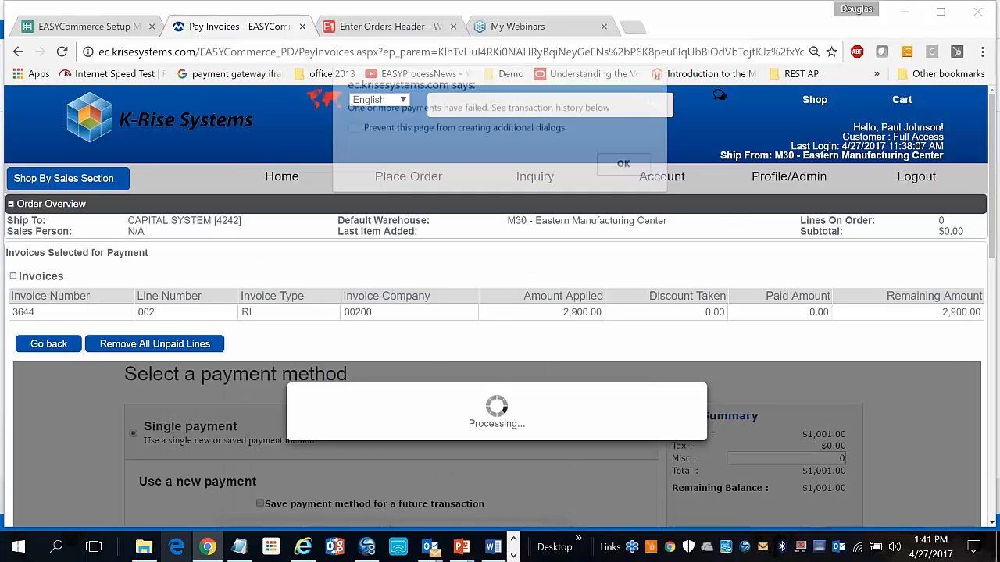
{"action": "left_click", "coordinate": [625, 165]}
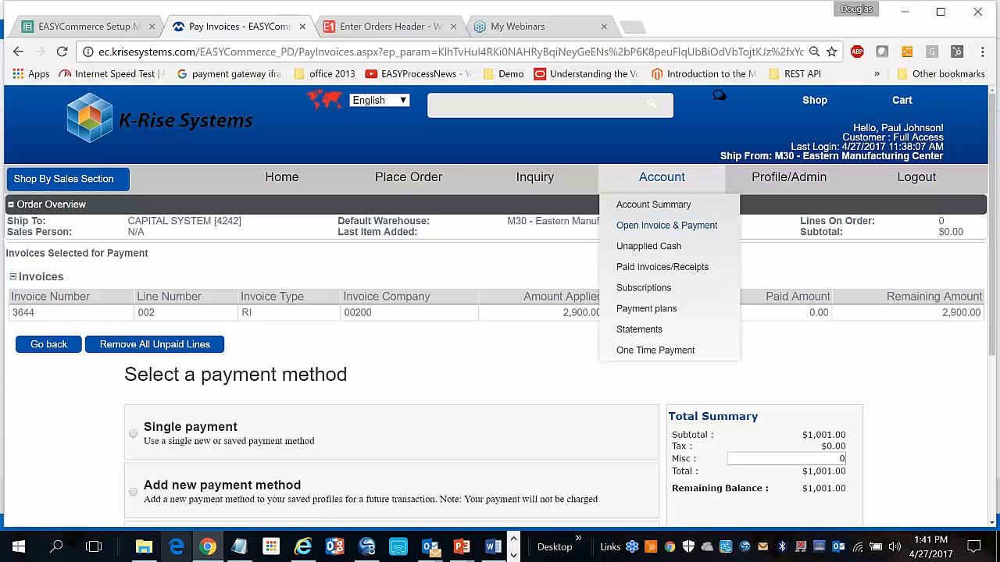
Enter a $202.00 unapplied cash amount with a receipt number and submit it
{"action": "left_click", "coordinate": [663, 246]}
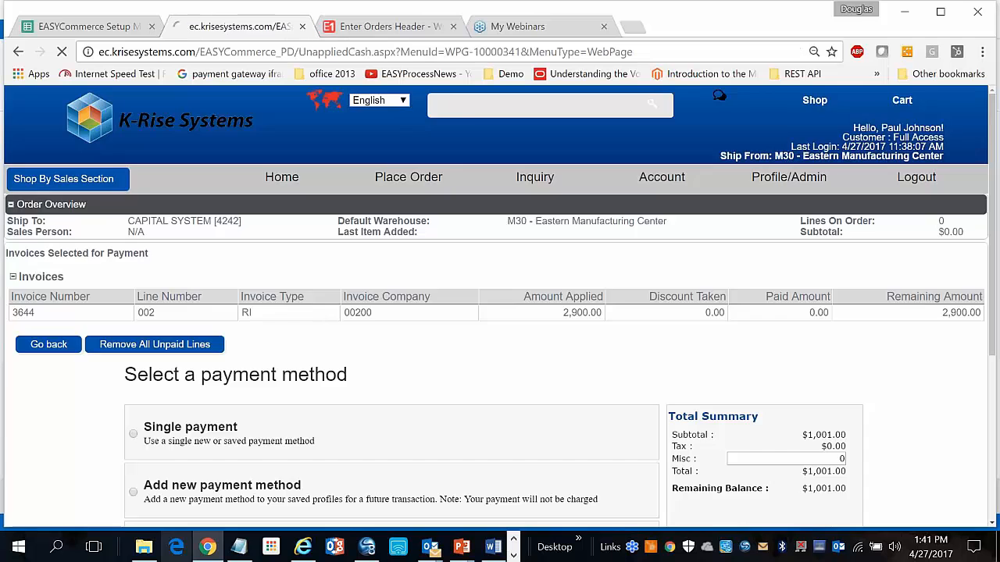
{"action": "left_click", "coordinate": [101, 280]}
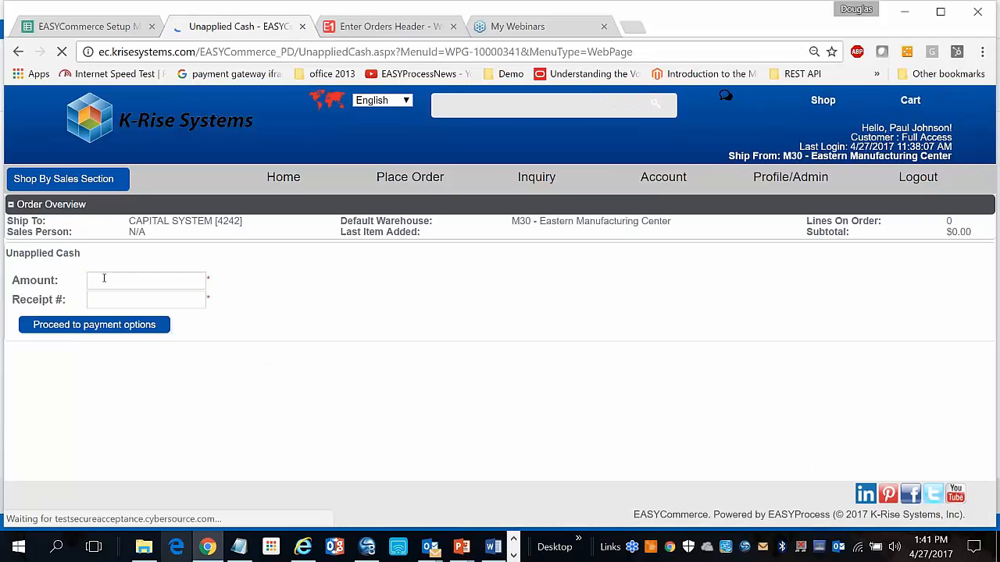
{"action": "left_click", "coordinate": [104, 278]}
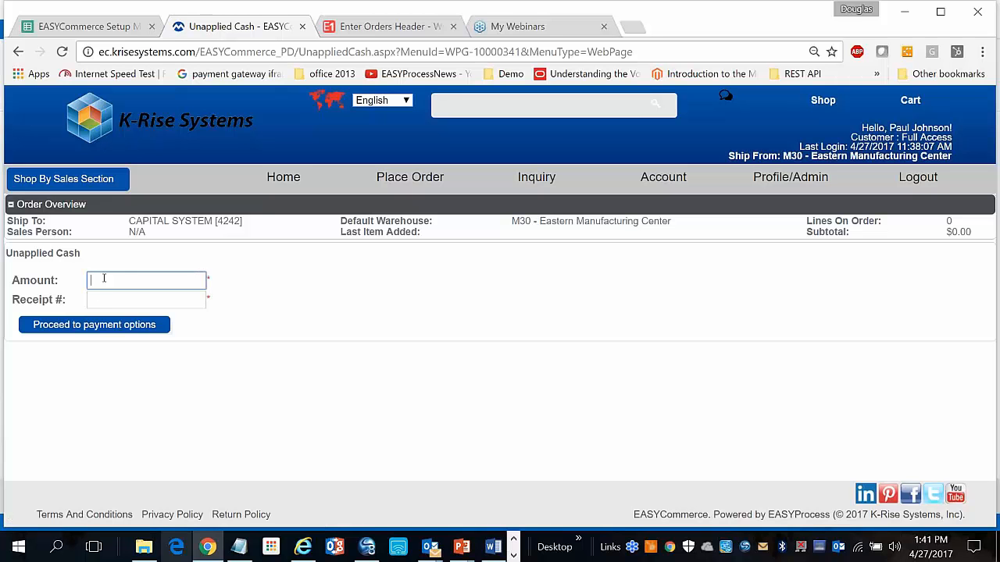
{"action": "type", "text": "202"}
{"action": "key", "text": "Tab"}
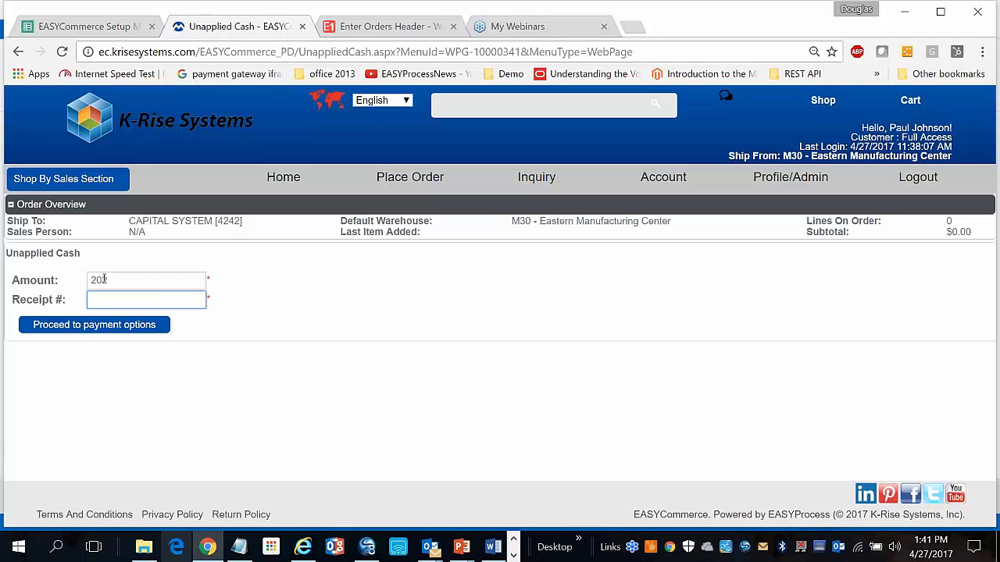
{"action": "type", "text": "Doug 22222"}
{"action": "key", "text": "Return"}
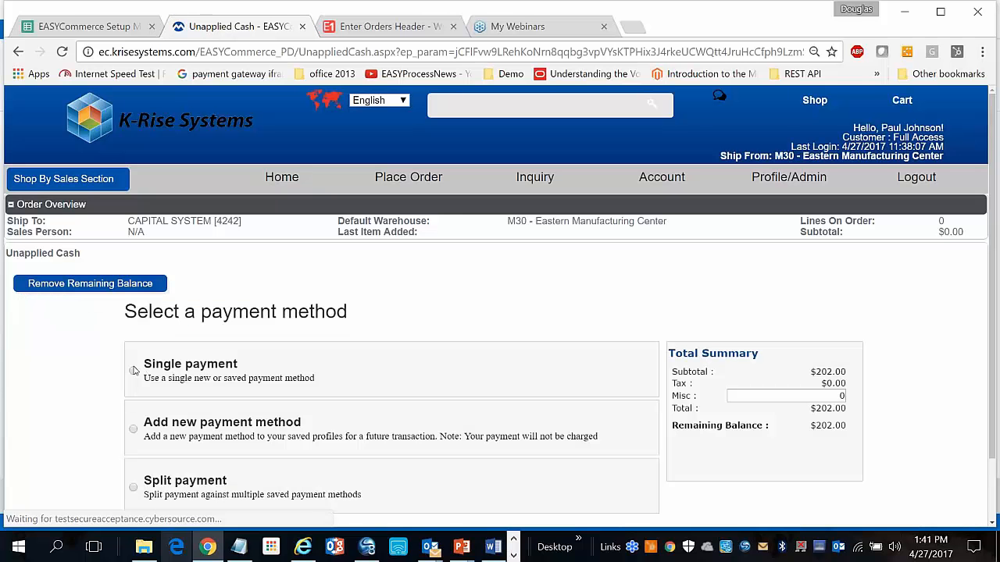
Authorize the $202.00 as a single payment on the saved American Express card
{"action": "left_click", "coordinate": [133, 372]}
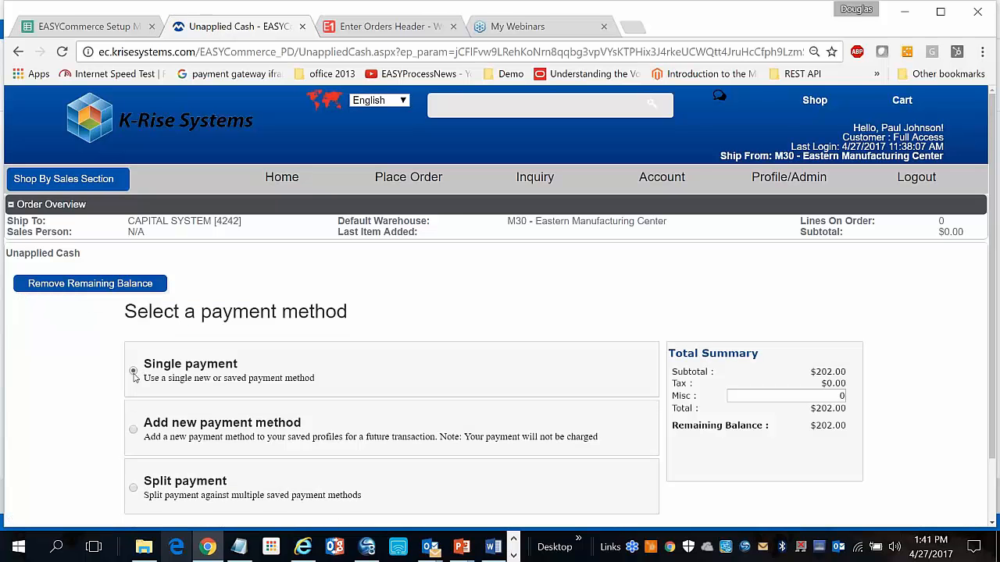
{"action": "scroll", "coordinate": [135, 379], "scroll_direction": "down", "scroll_amount": 3}
{"action": "scroll", "coordinate": [135, 380], "scroll_direction": "down", "scroll_amount": 1}
{"action": "left_click", "coordinate": [281, 429]}
{"action": "left_click", "coordinate": [285, 472]}
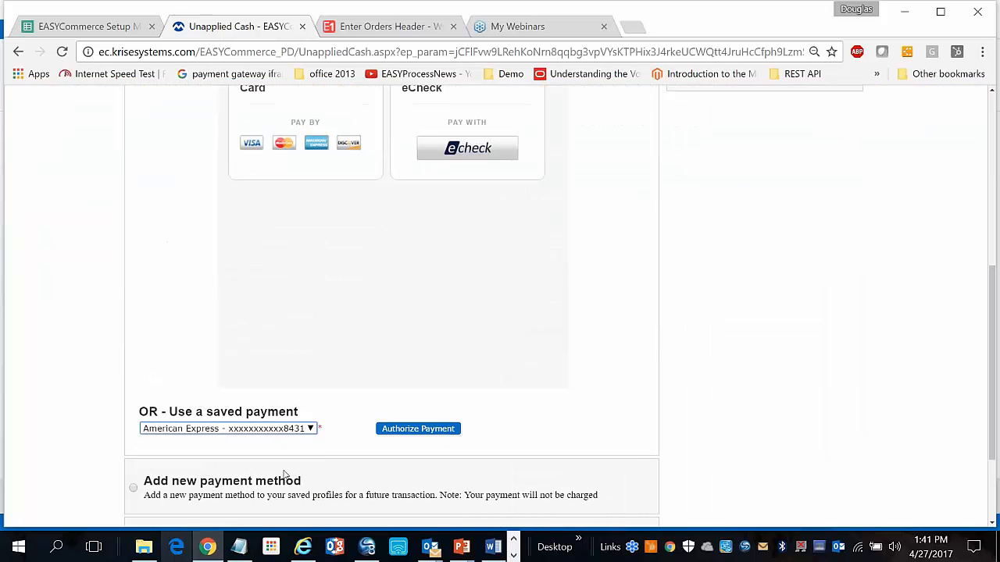
{"action": "left_click", "coordinate": [393, 432]}
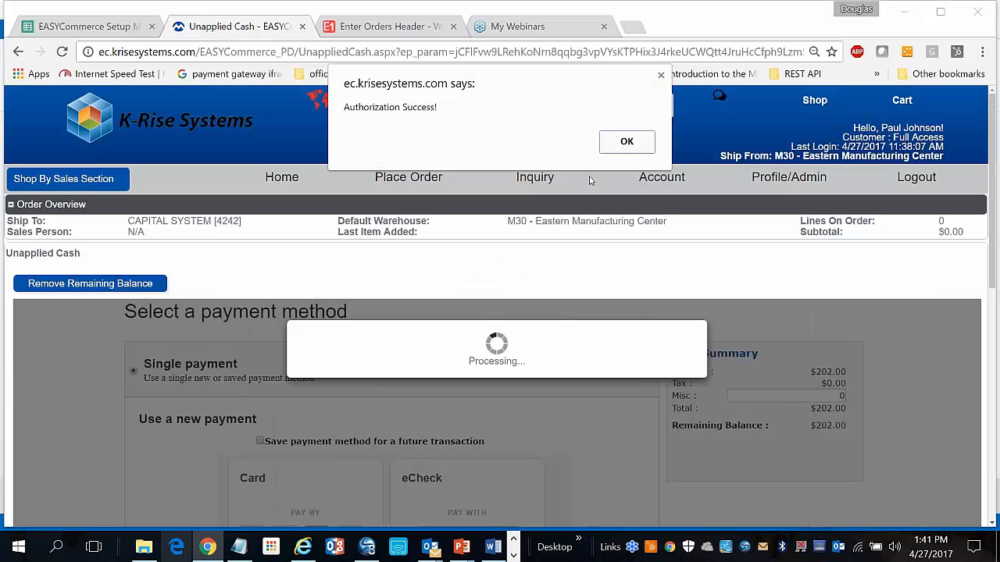
{"action": "left_click", "coordinate": [627, 142]}
{"action": "scroll", "coordinate": [437, 408], "scroll_direction": "down", "scroll_amount": 1}
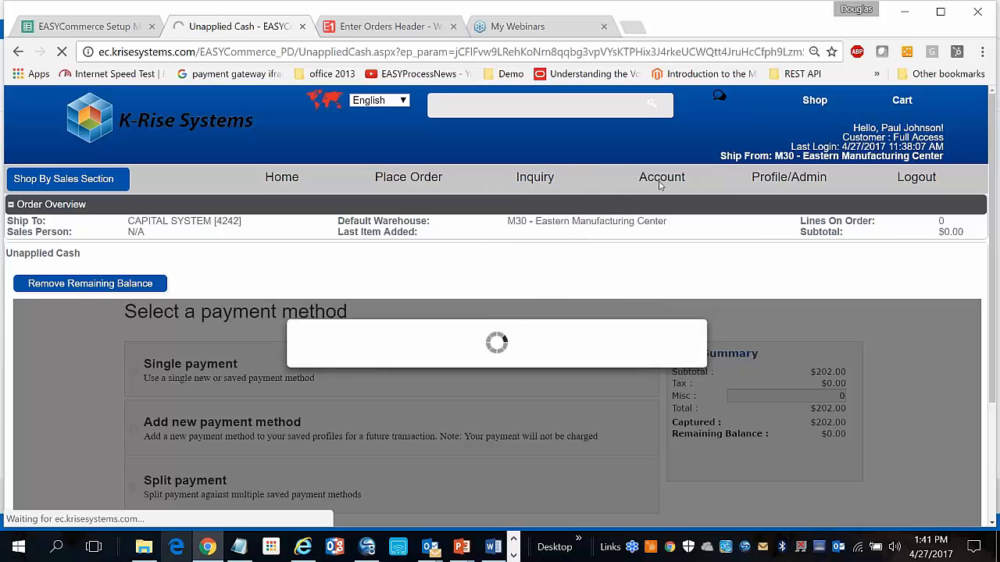
Review Paid Invoices/Receipts, picking out newest payment 2103 in batch 8424, a 202.00 RU receipt
{"action": "mouse_move", "coordinate": [659, 184]}
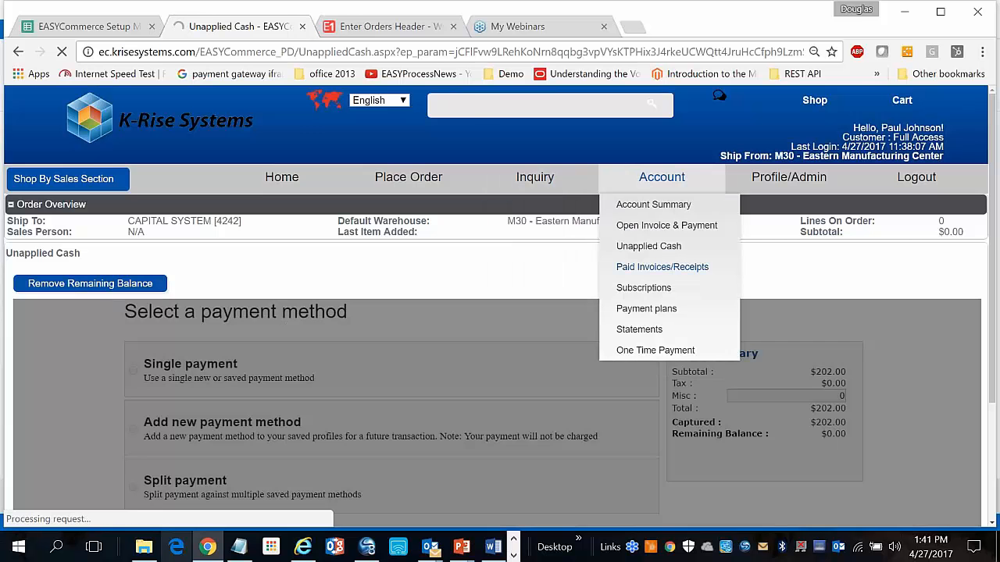
{"action": "left_click", "coordinate": [657, 264]}
{"action": "scroll", "coordinate": [309, 313], "scroll_direction": "down", "scroll_amount": 1}
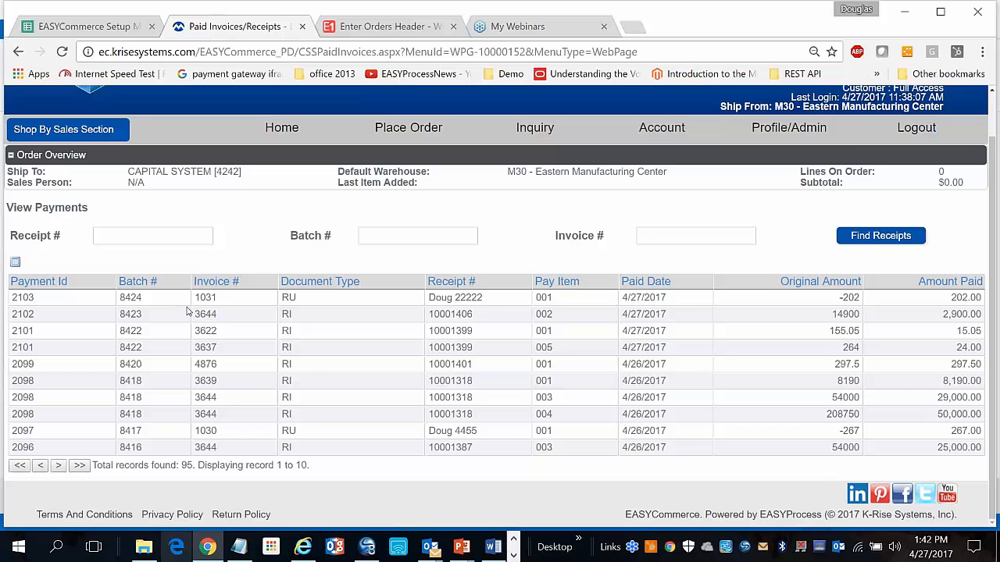
{"action": "double_click", "coordinate": [138, 299]}
{"action": "double_click", "coordinate": [25, 297]}
View the first of five statements' details, then bring up the AstroNova deck at slide 11
{"action": "mouse_move", "coordinate": [662, 131]}
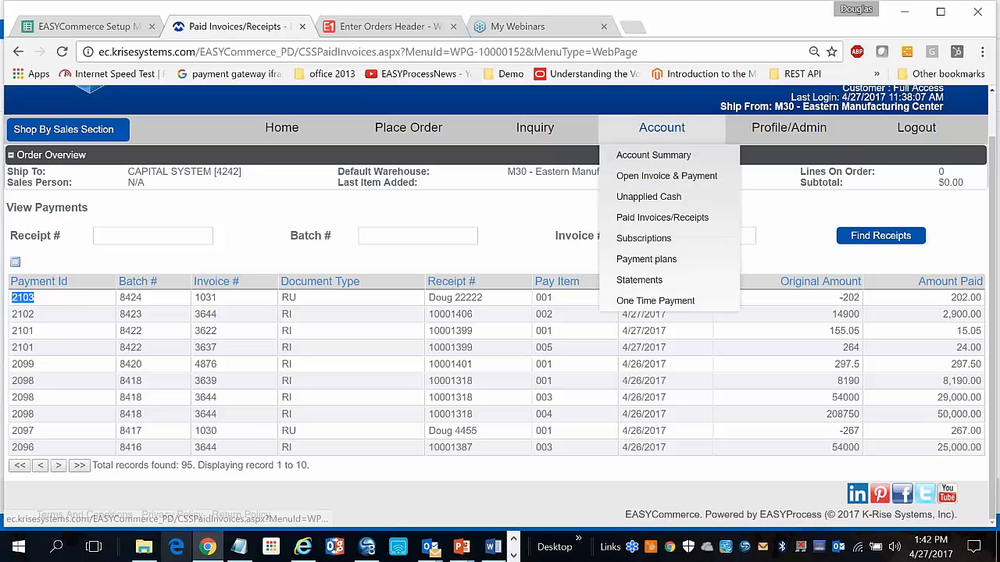
{"action": "left_click", "coordinate": [633, 280]}
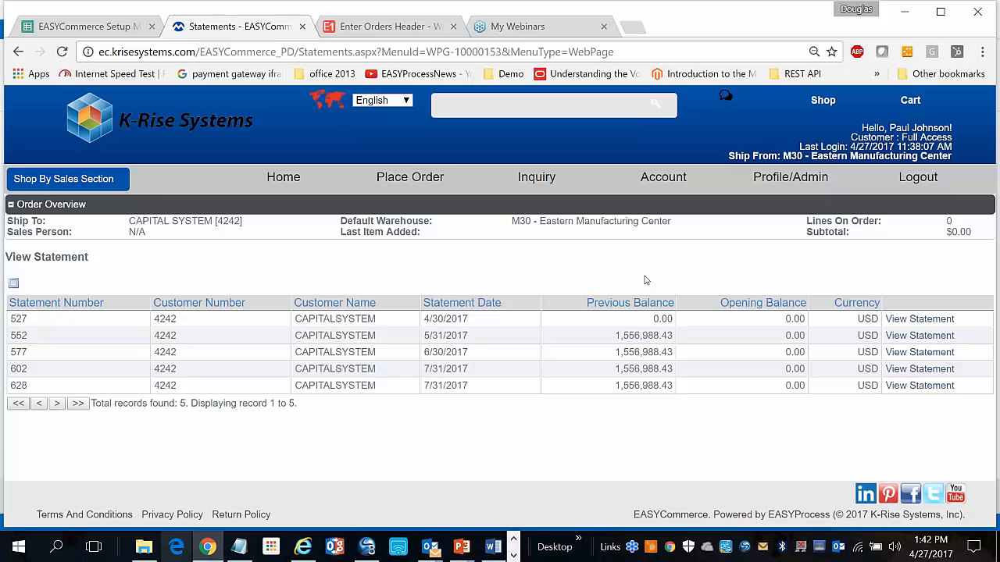
{"action": "left_click", "coordinate": [900, 319]}
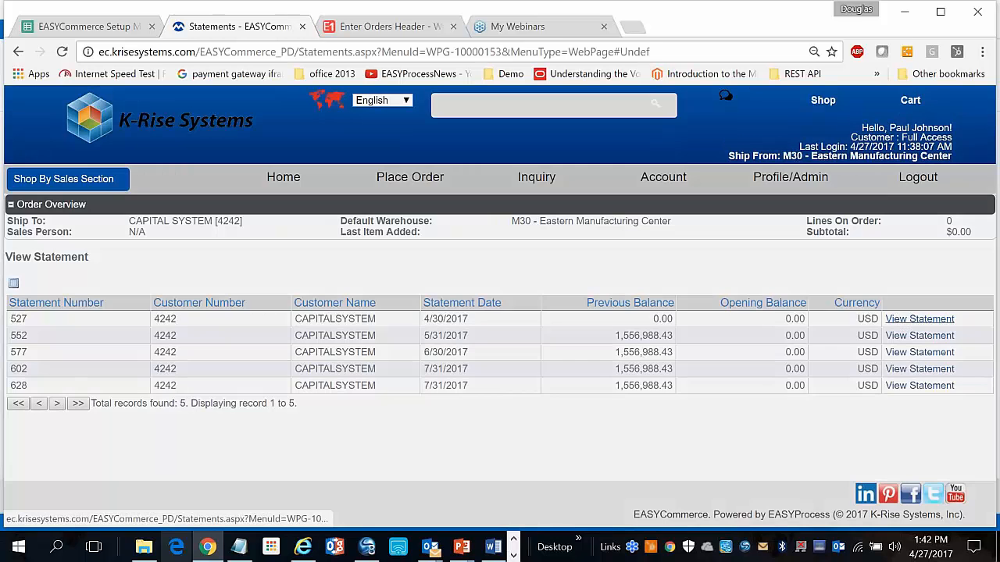
{"action": "scroll", "coordinate": [598, 247], "scroll_direction": "down", "scroll_amount": 3}
{"action": "scroll", "coordinate": [598, 247], "scroll_direction": "up", "scroll_amount": 3}
{"action": "left_click", "coordinate": [844, 125]}
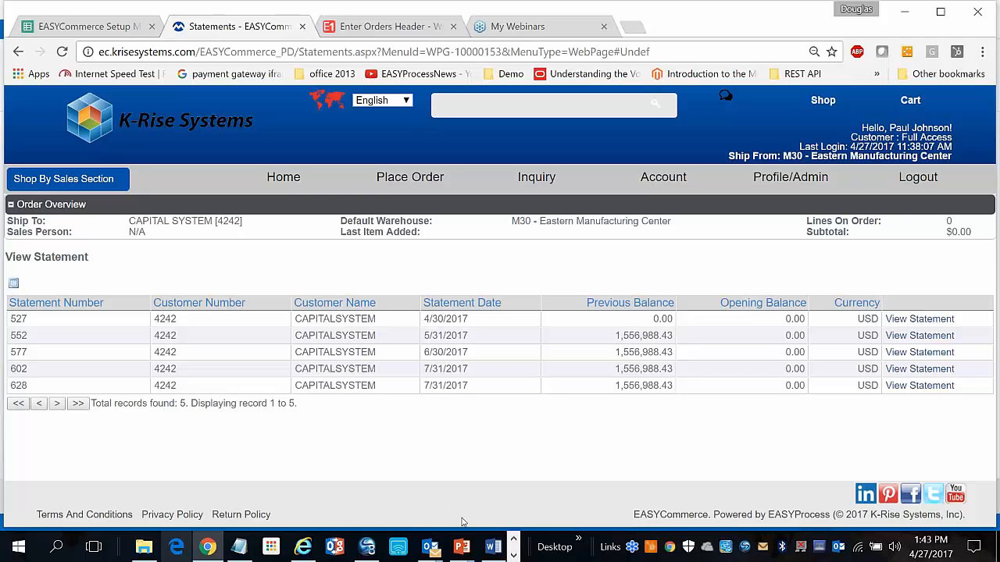
{"action": "left_click", "coordinate": [462, 548]}
{"action": "left_click", "coordinate": [379, 476]}
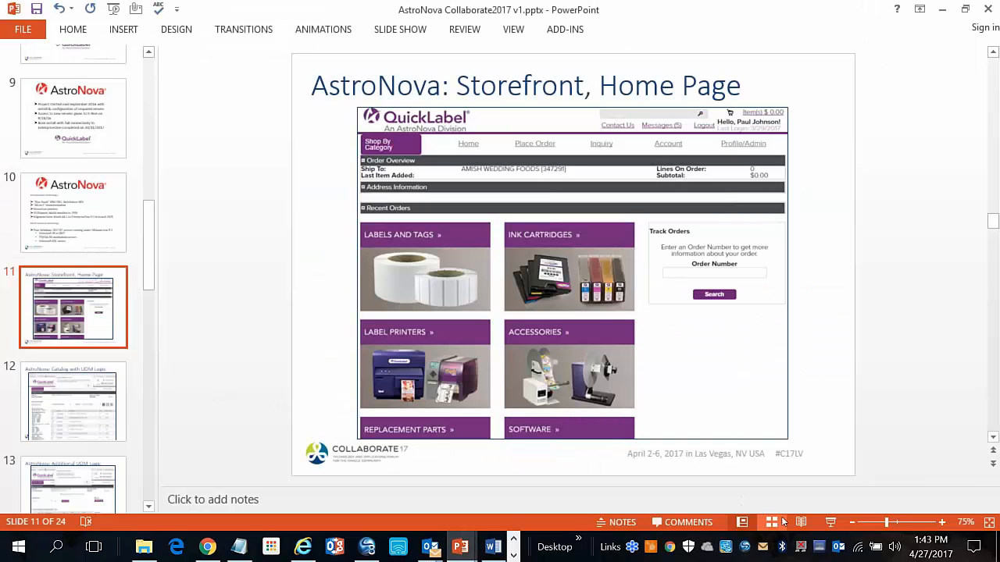
Present AstroNova slides 11–19, from Storefront Home Page through UOM, Minimum Order, Ship To Override, credit-card features to Order Confirmation Details
{"action": "left_click", "coordinate": [830, 522]}
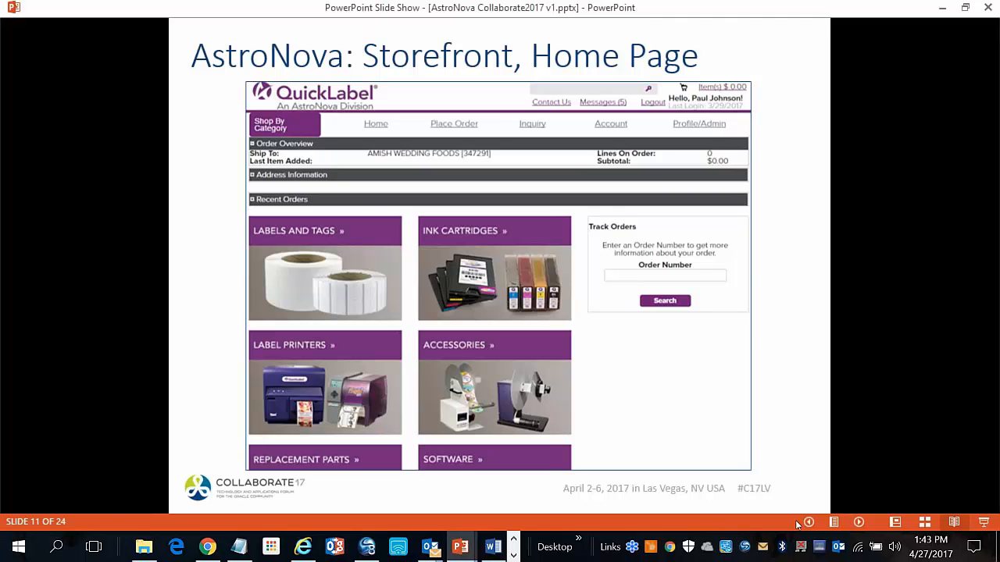
{"action": "key", "text": "Right"}
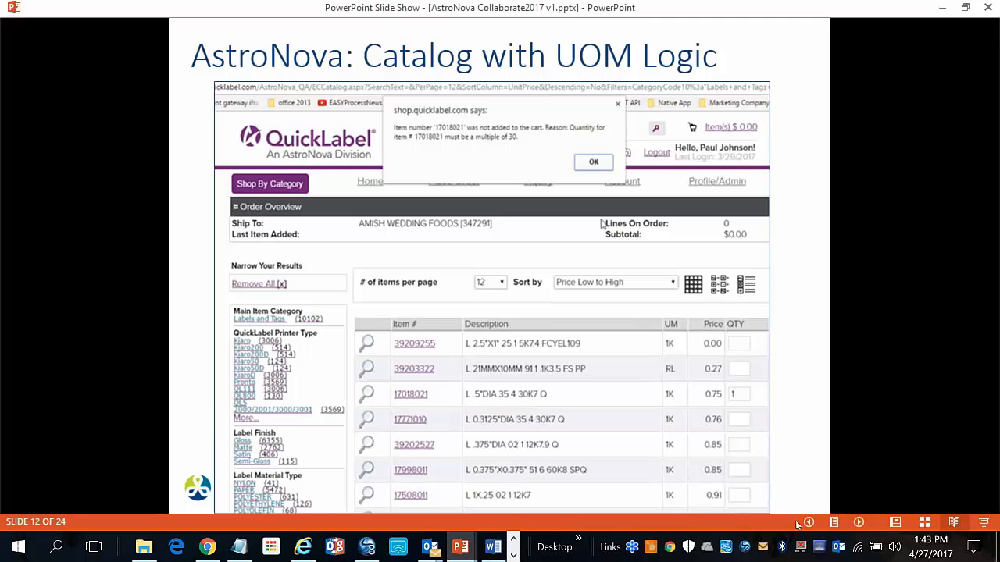
{"action": "key", "text": "Right"}
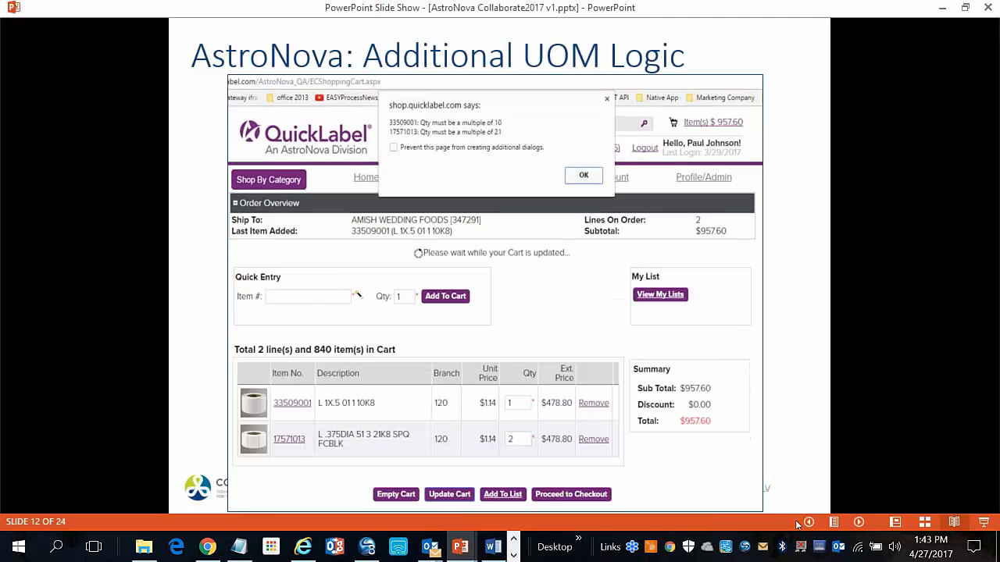
{"action": "key", "text": "Right"}
{"action": "key", "text": "Right"}
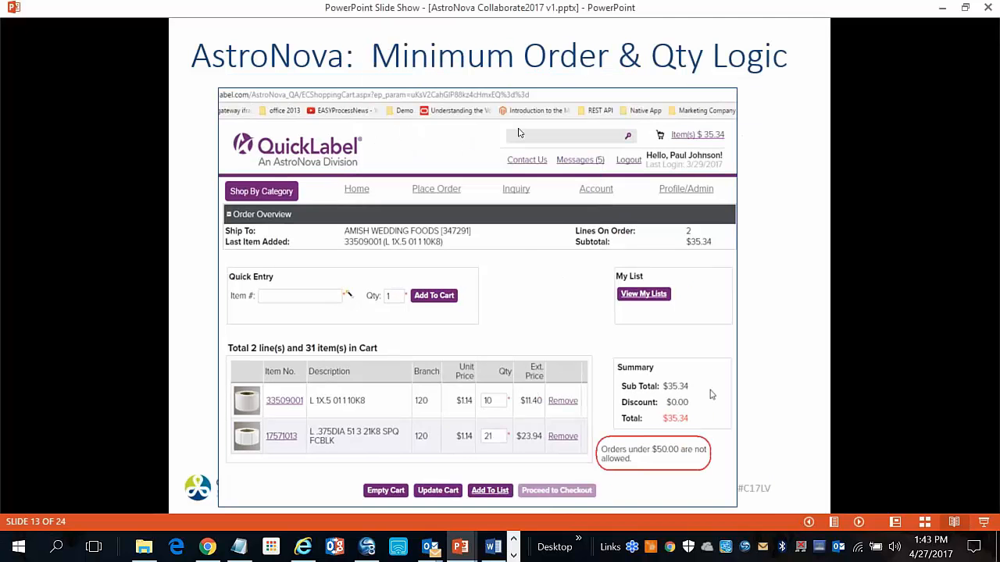
{"action": "key", "text": "Right"}
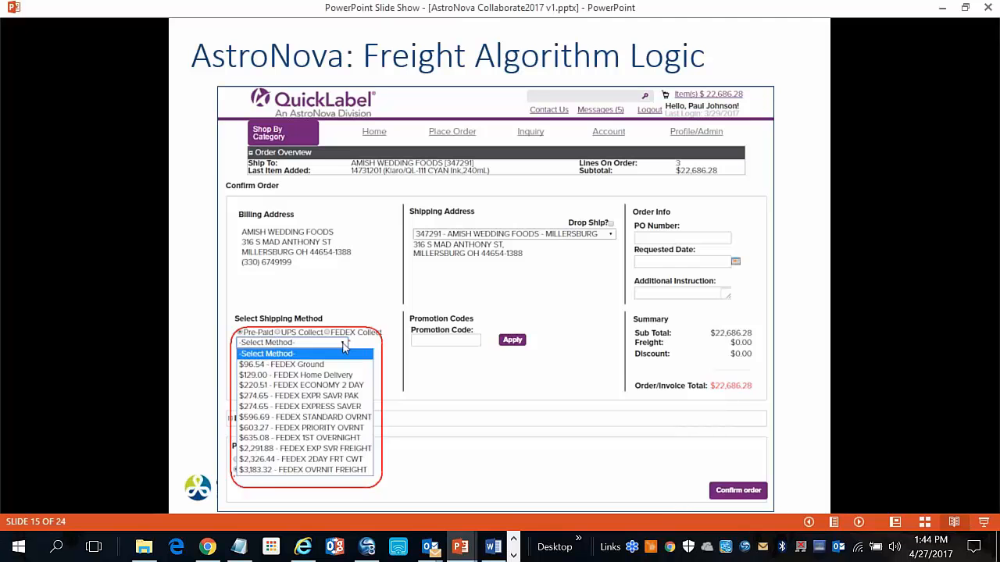
{"action": "key", "text": "Right"}
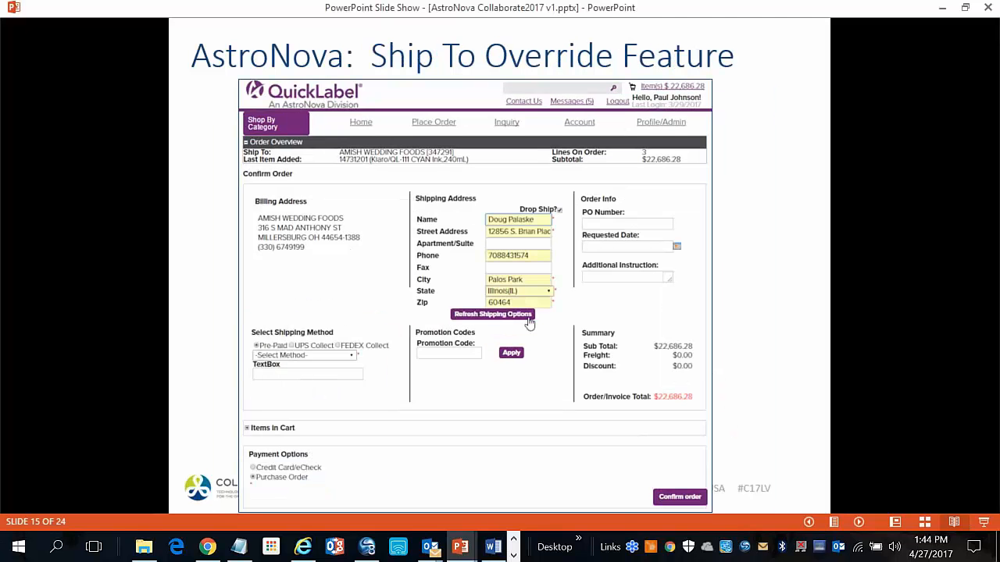
{"action": "key", "text": "Right"}
{"action": "key", "text": "Right"}
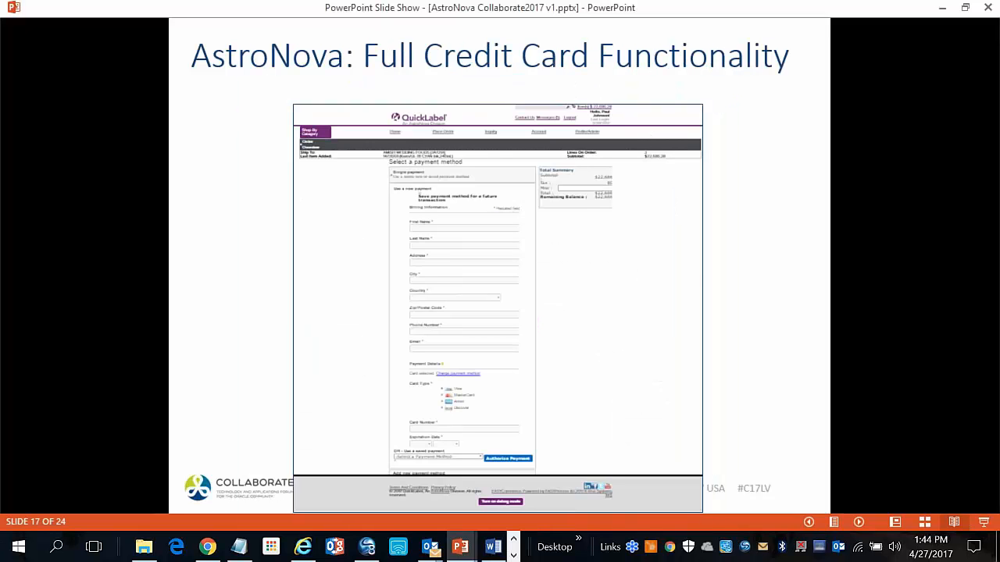
{"action": "key", "text": "Right"}
{"action": "key", "text": "Right"}
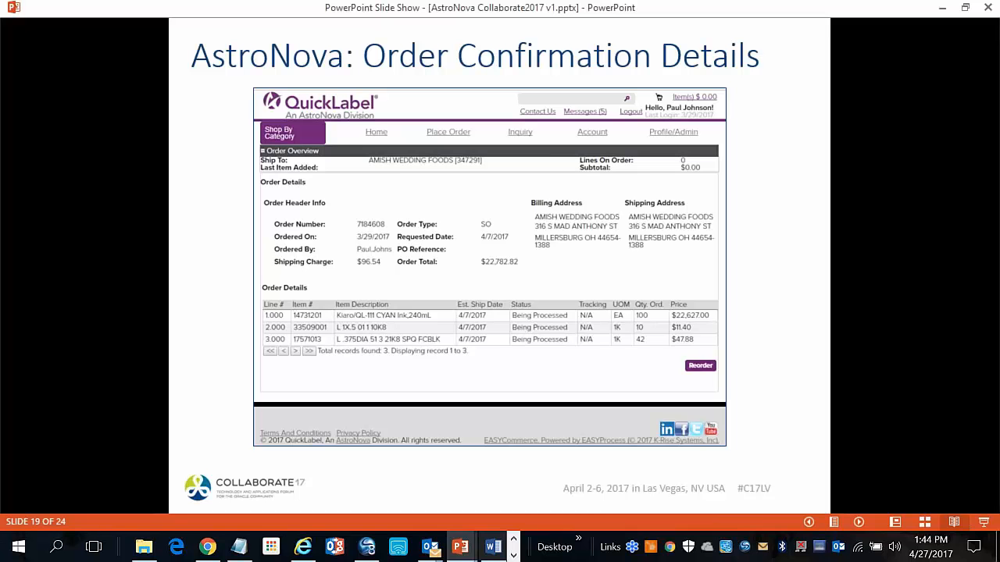
{"action": "left_click", "coordinate": [513, 555]}
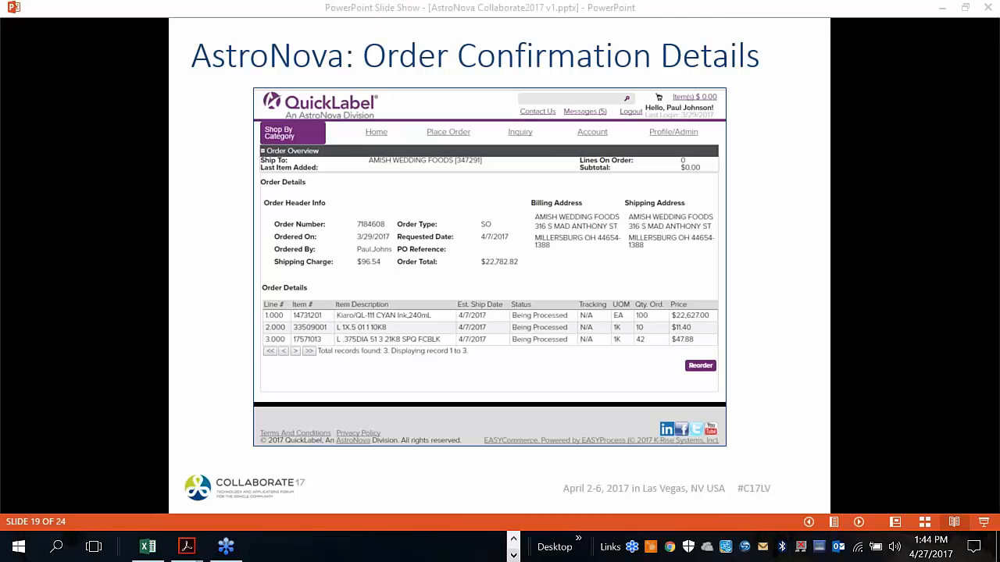
Show the EASYProcess, JDE and EASYCommerce Setup Questions, Feature List and Server Port sheets, ending on JDE Touchpoints
{"action": "left_click", "coordinate": [143, 546]}
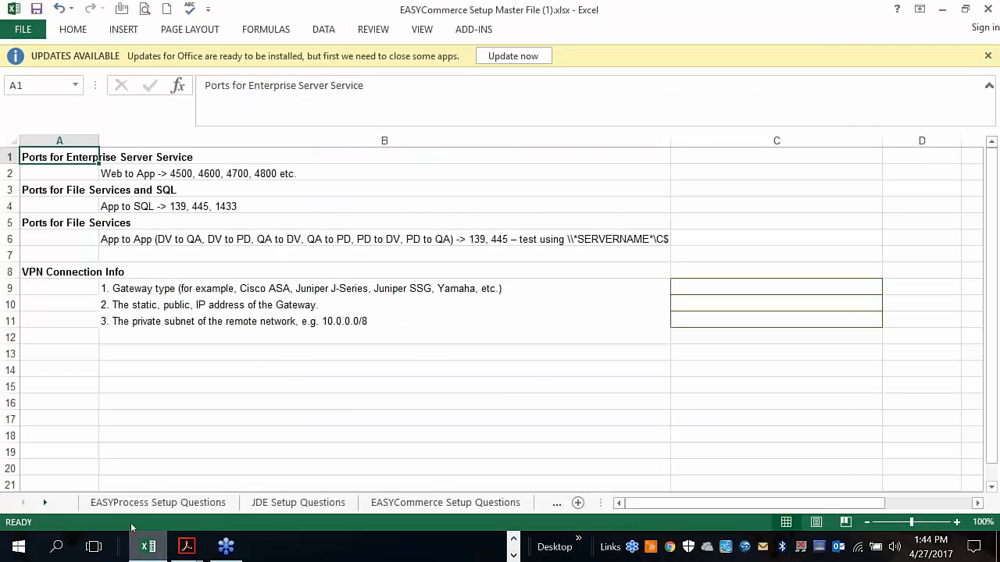
{"action": "left_click", "coordinate": [125, 504]}
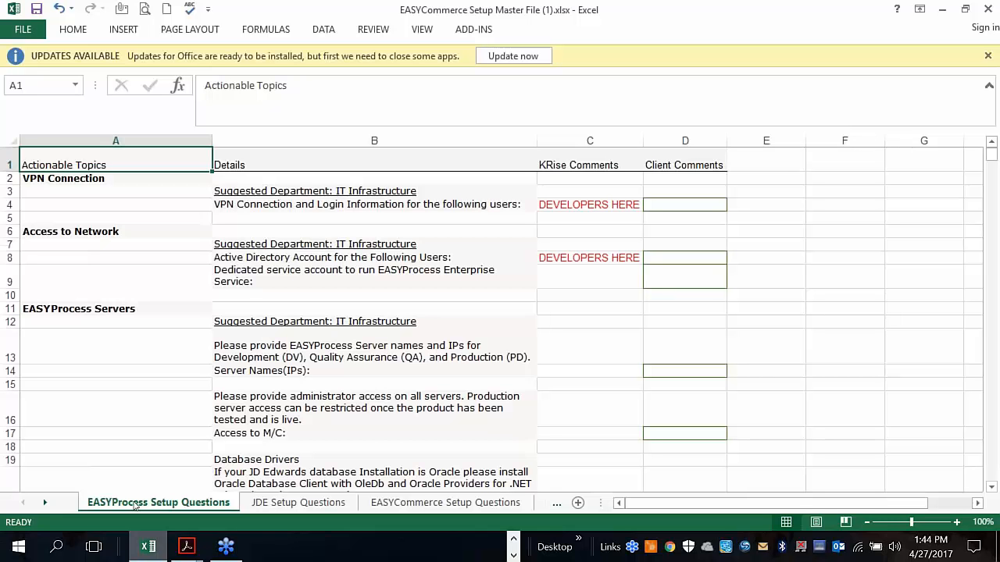
{"action": "left_click", "coordinate": [279, 506]}
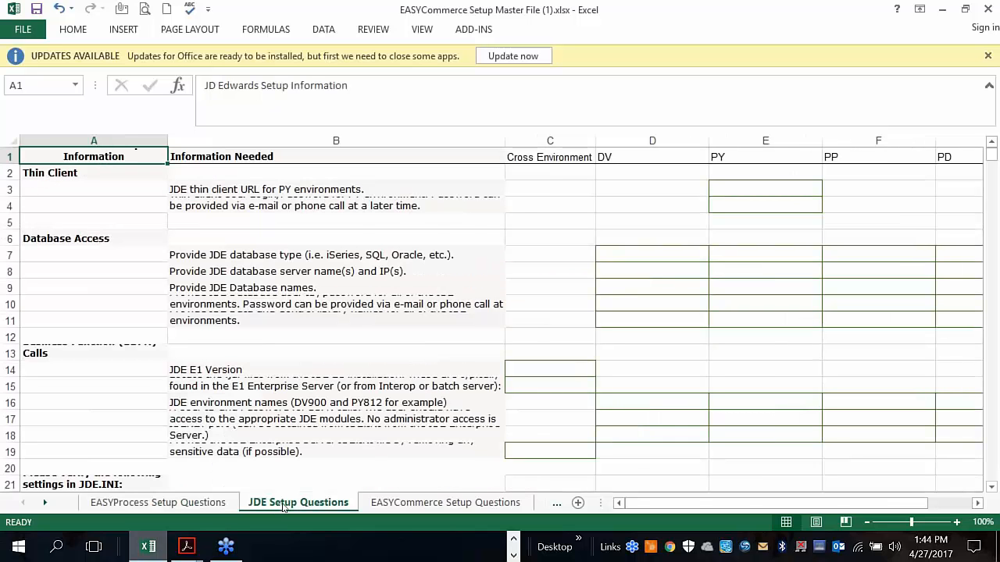
{"action": "left_click", "coordinate": [395, 504]}
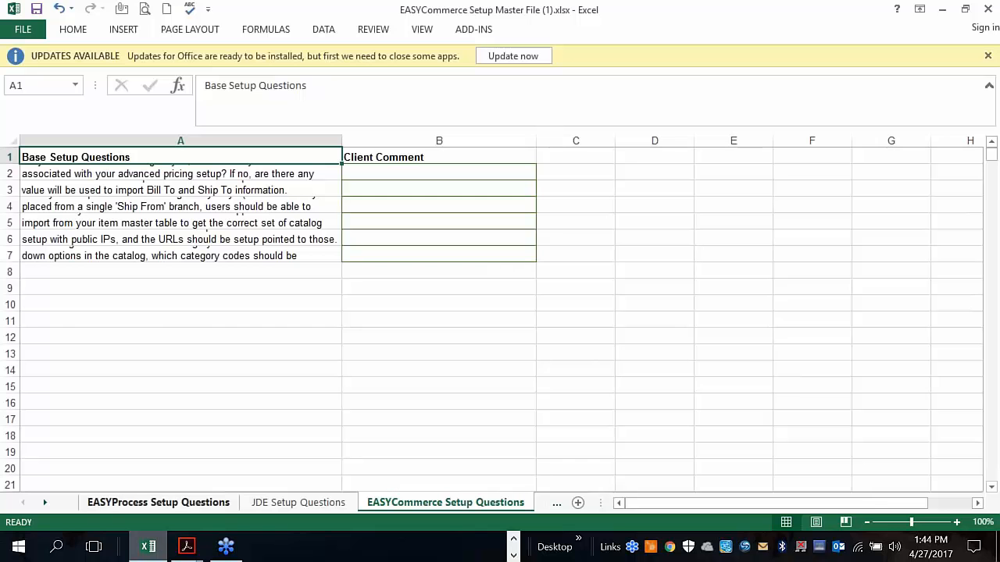
{"action": "left_click", "coordinate": [44, 503]}
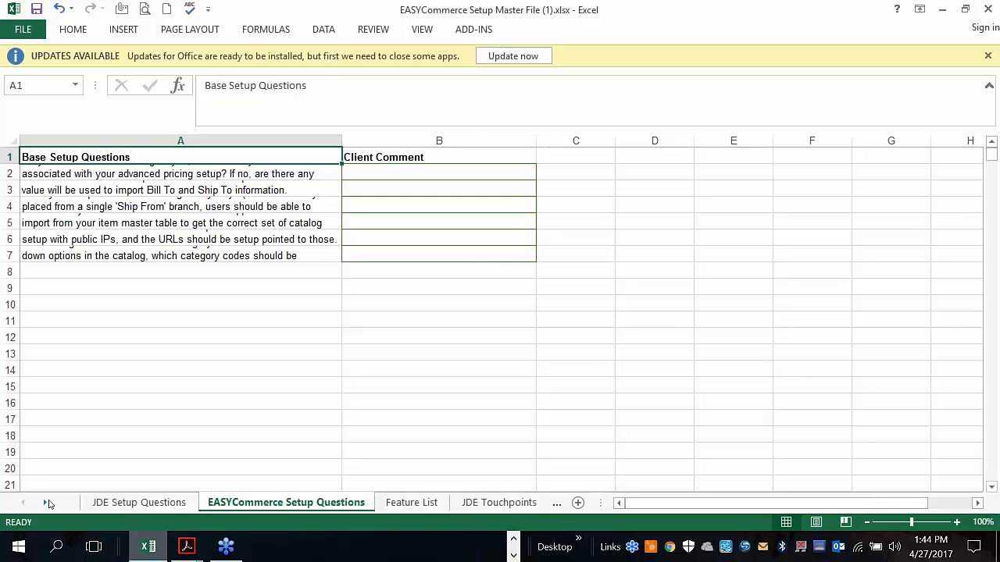
{"action": "left_click", "coordinate": [411, 505]}
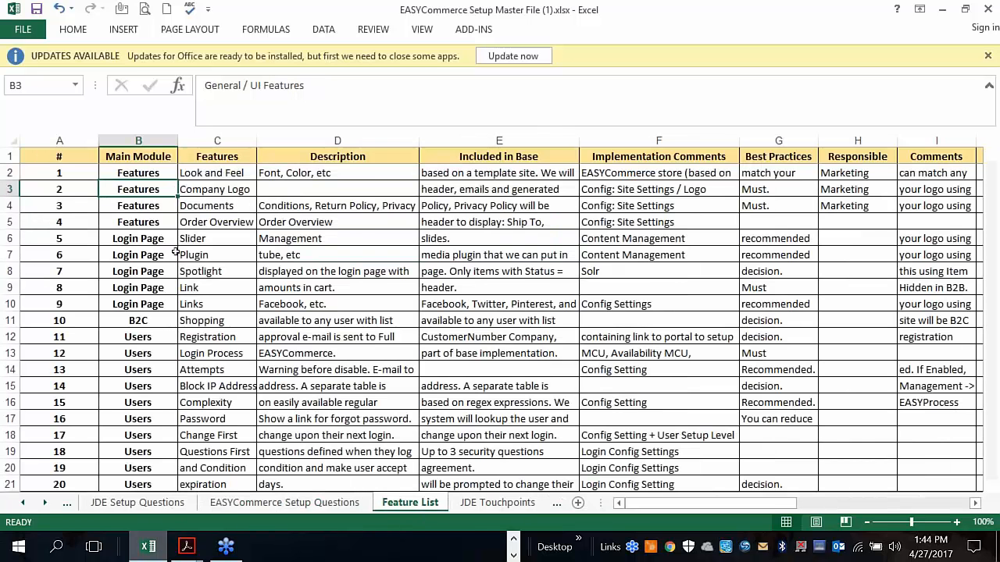
{"action": "left_click", "coordinate": [496, 503]}
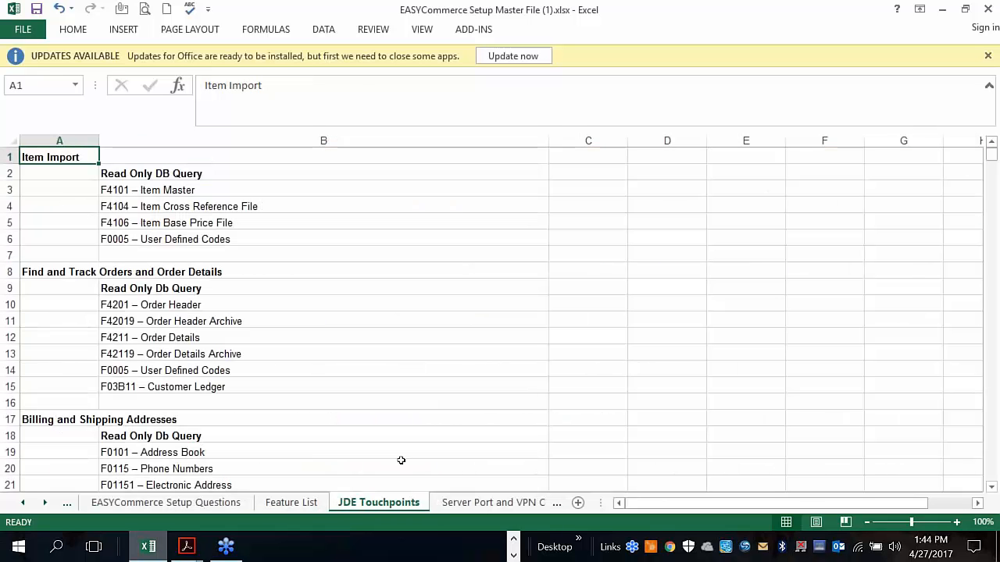
{"action": "left_click", "coordinate": [461, 503]}
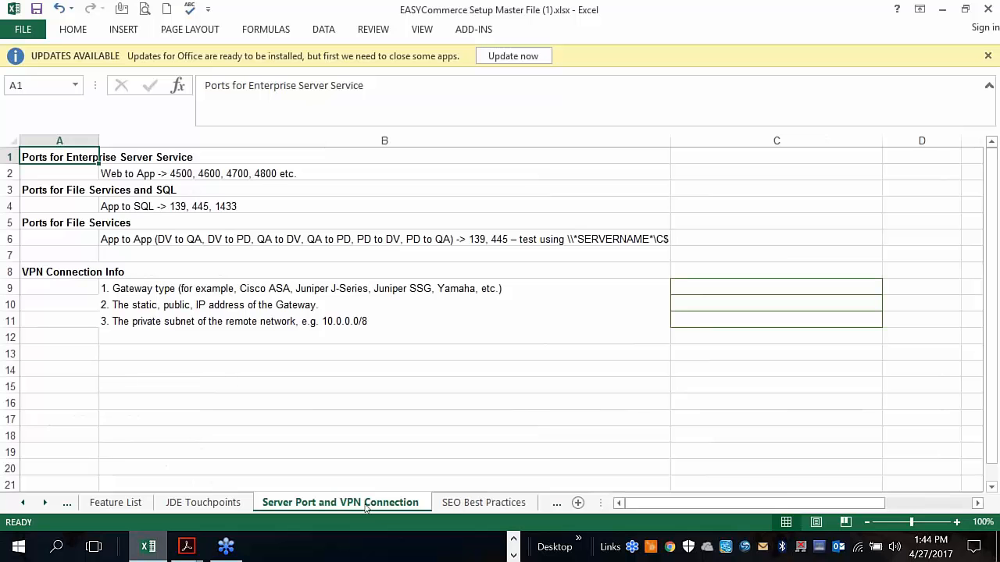
{"action": "left_click", "coordinate": [218, 504]}
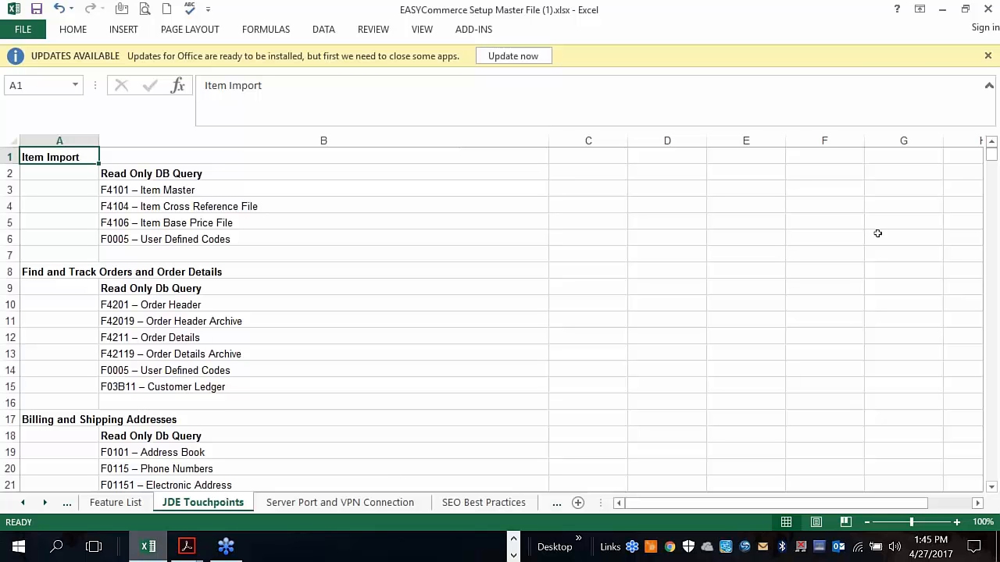
{"action": "left_click", "coordinate": [988, 37]}
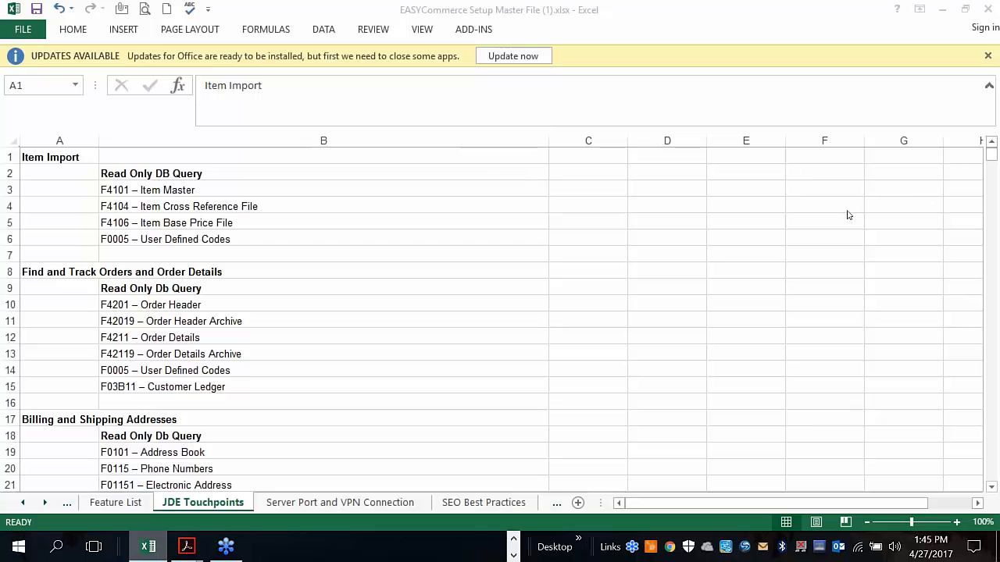
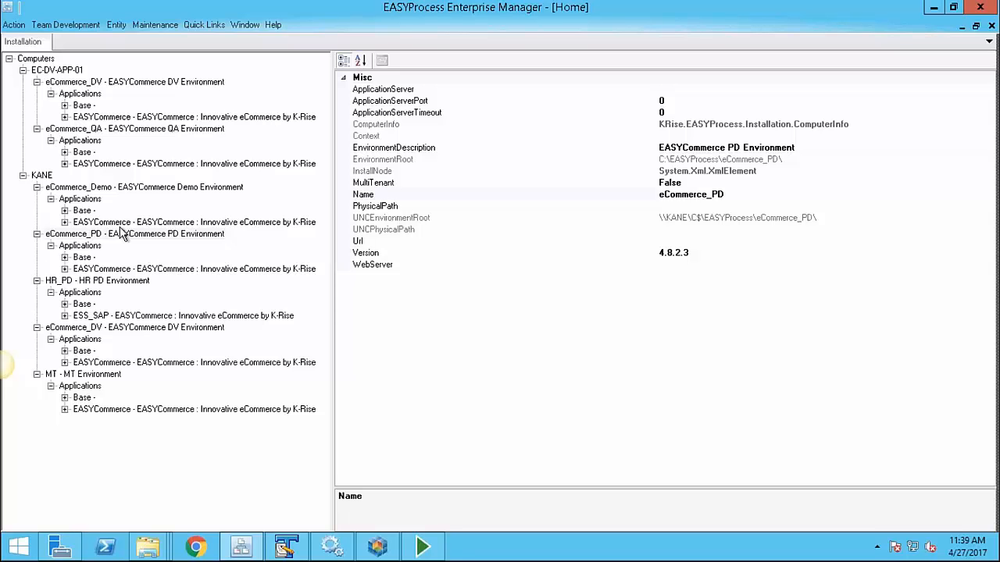
Open Change Management Studio and list the EASYCommerce DV sources awaiting promotion to QA
{"action": "left_click", "coordinate": [78, 25]}
{"action": "left_click", "coordinate": [104, 41]}
{"action": "left_click", "coordinate": [335, 122]}
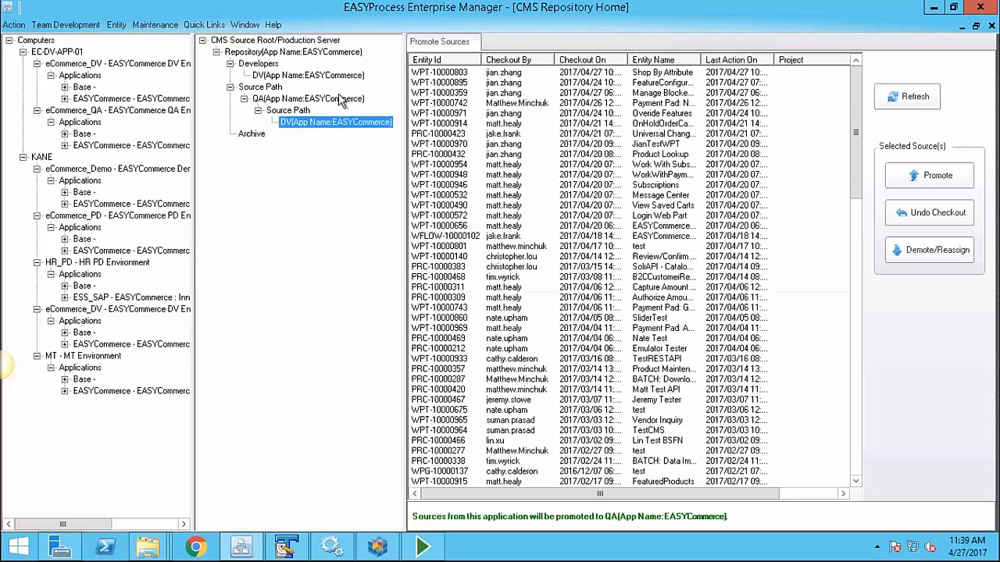
{"action": "left_click", "coordinate": [266, 99]}
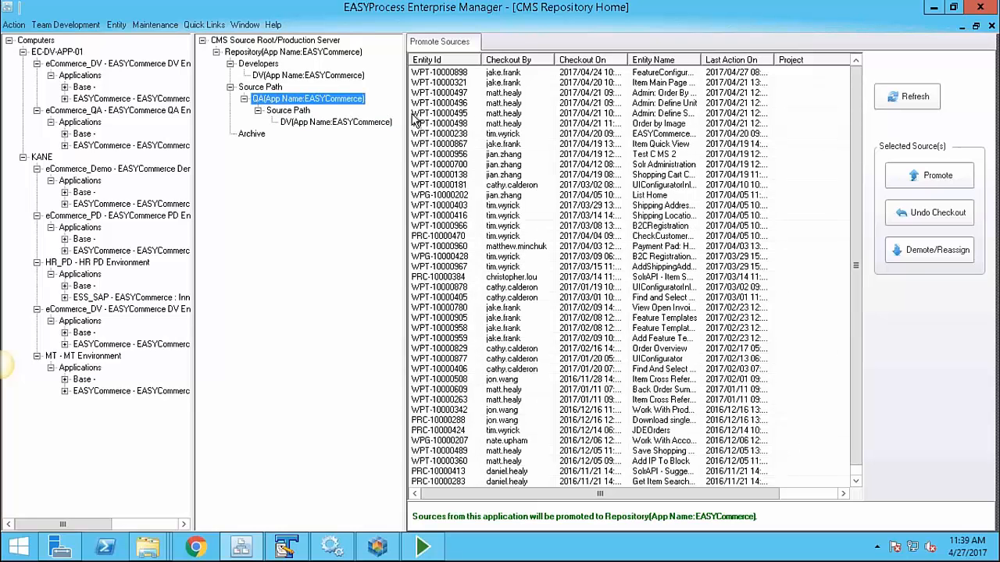
{"action": "left_click", "coordinate": [344, 124]}
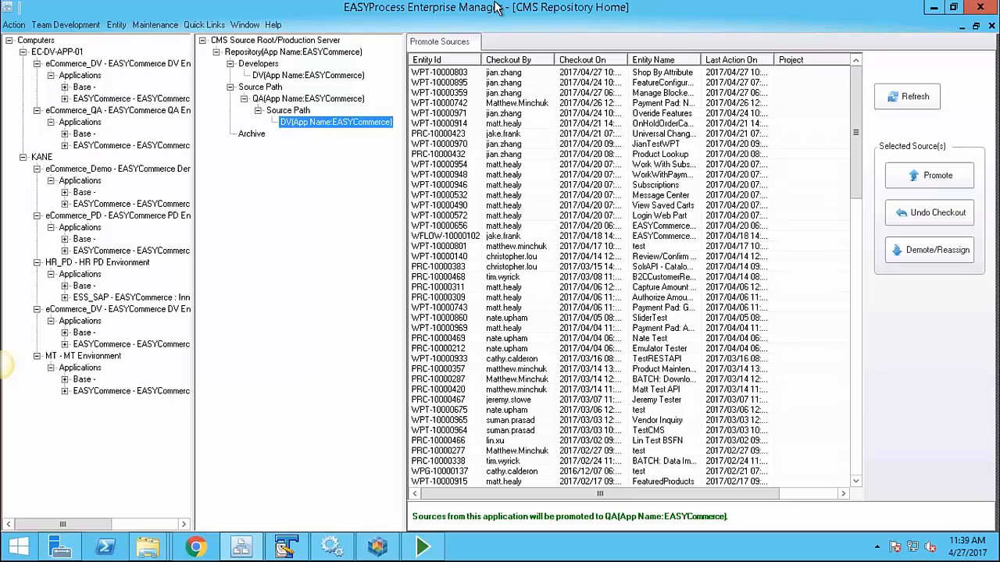
{"action": "mouse_move", "coordinate": [497, 6]}
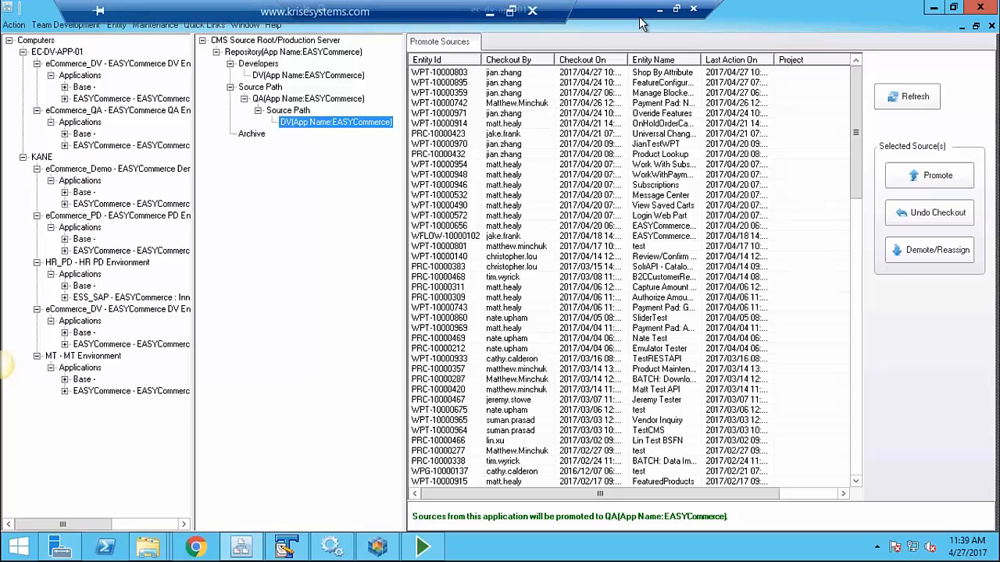
Close the Find And Track Orders webpart design and minimize the Remote Desktop session
{"action": "left_click", "coordinate": [377, 547]}
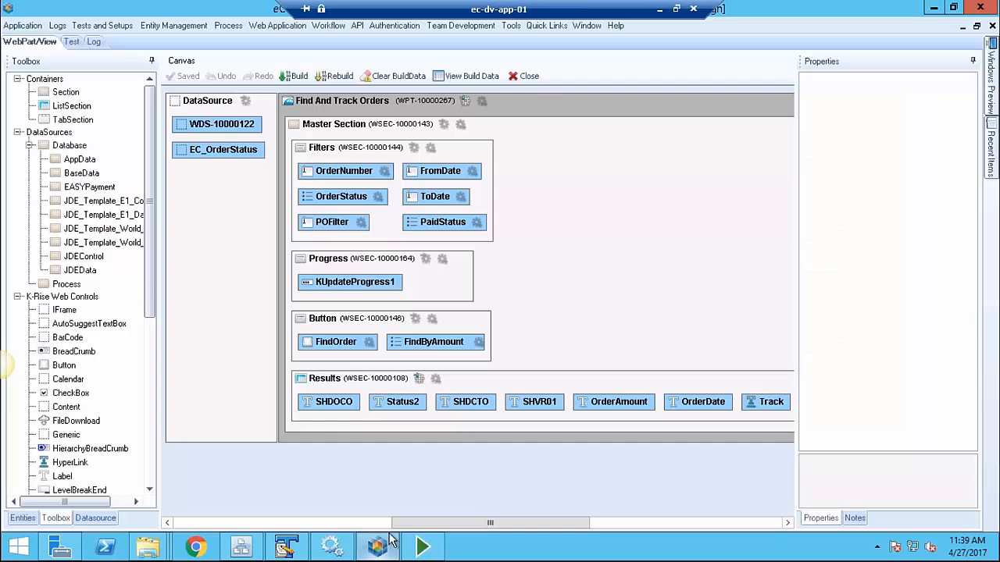
{"action": "left_click", "coordinate": [535, 78]}
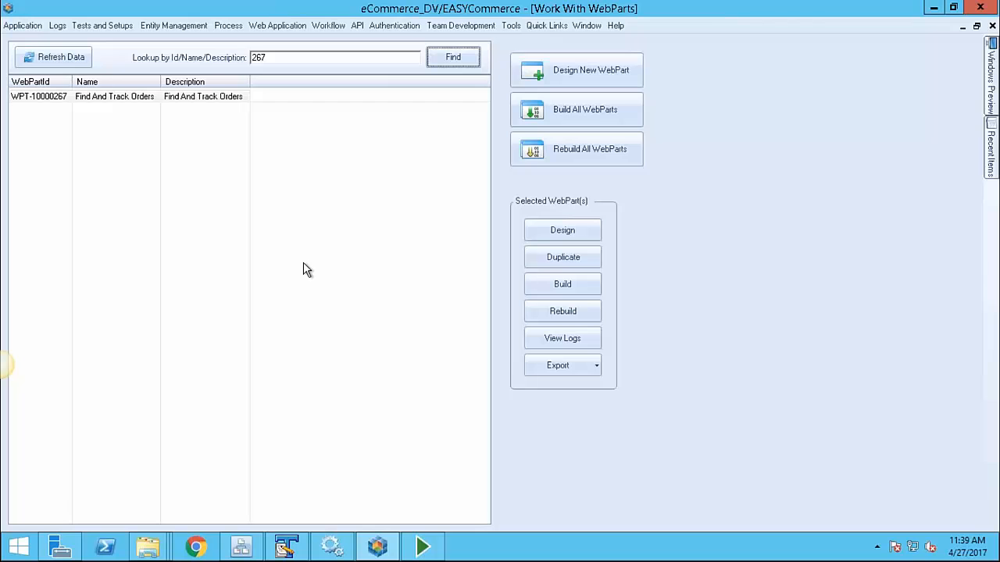
{"action": "mouse_move", "coordinate": [422, 4]}
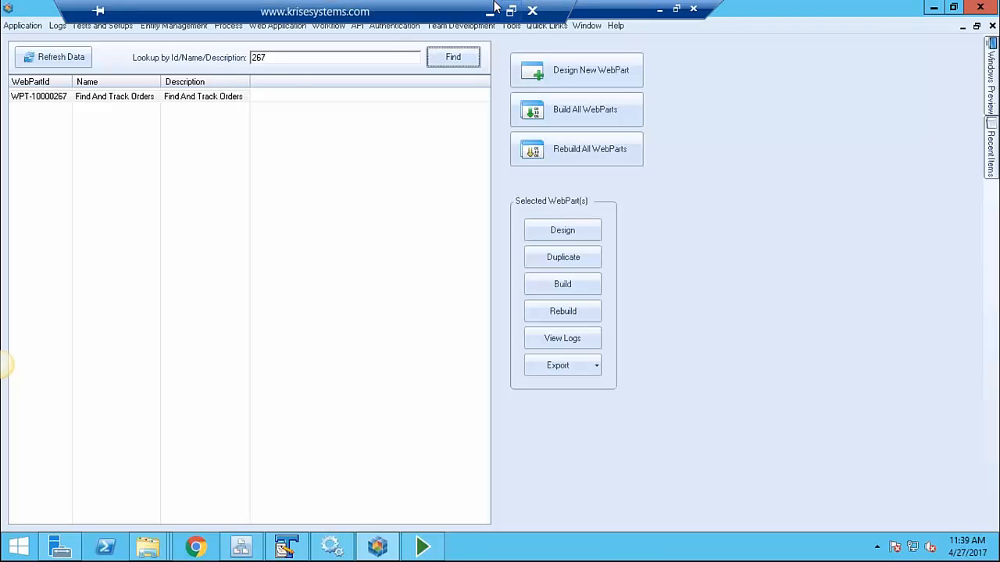
{"action": "left_click", "coordinate": [490, 11]}
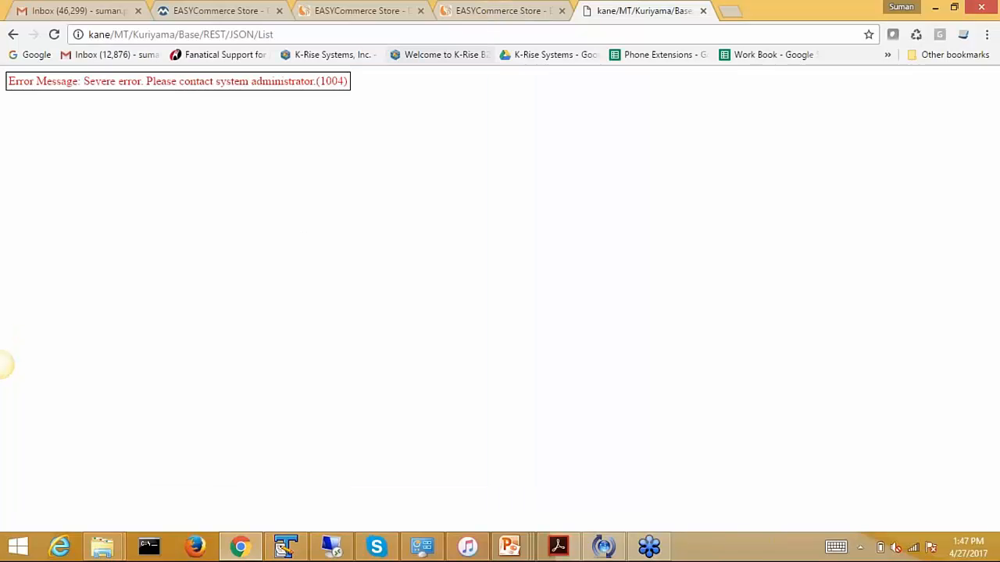
Close the error tab and compare the PD, DV and QA store addresses, ending on DV
{"action": "left_click", "coordinate": [703, 10]}
{"action": "left_click", "coordinate": [222, 12]}
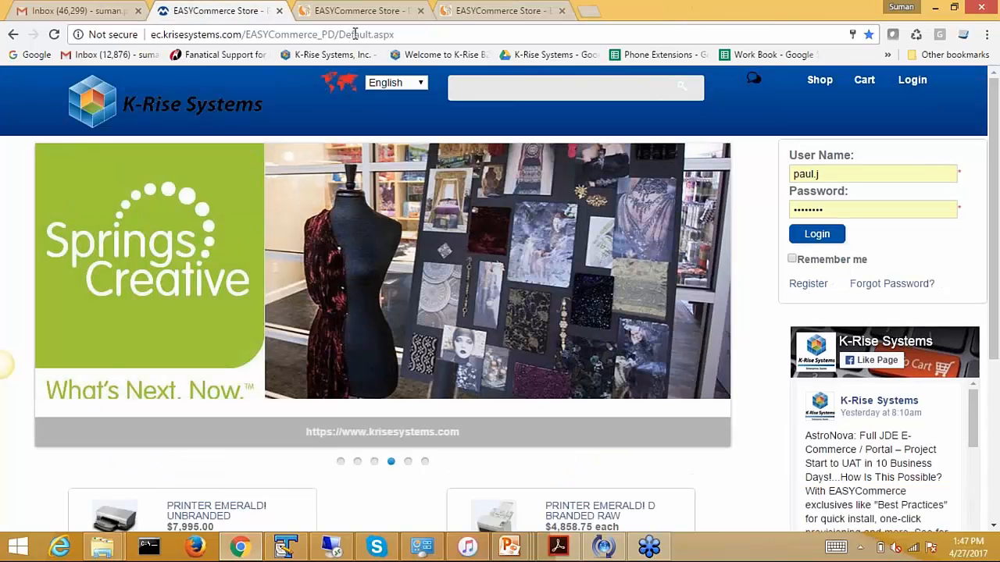
{"action": "left_click", "coordinate": [398, 34]}
{"action": "left_click", "coordinate": [363, 10]}
{"action": "left_click", "coordinate": [383, 34]}
{"action": "left_click", "coordinate": [479, 10]}
{"action": "left_click", "coordinate": [422, 34]}
{"action": "left_click", "coordinate": [392, 13]}
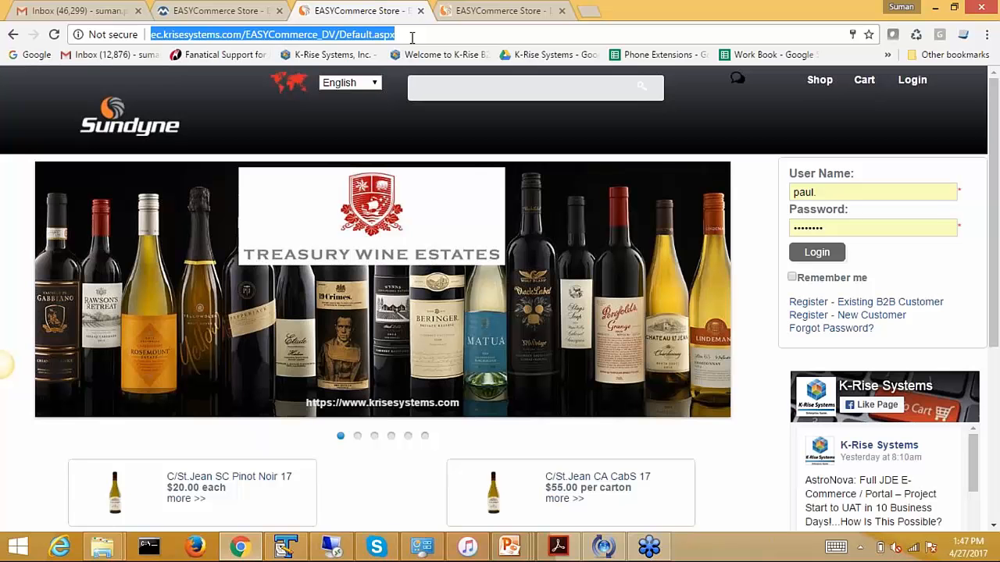
Log in to the DV store with the saved account and open Inquiry > Find And Track Orders
{"action": "left_click", "coordinate": [825, 192]}
{"action": "type", "text": "paul."}
{"action": "left_click", "coordinate": [830, 317]}
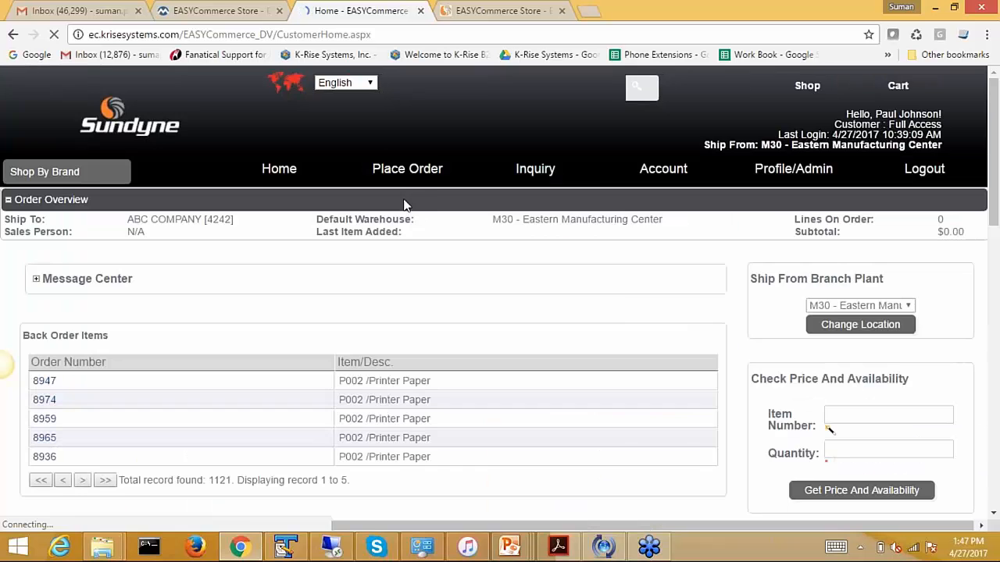
{"action": "mouse_move", "coordinate": [535, 171]}
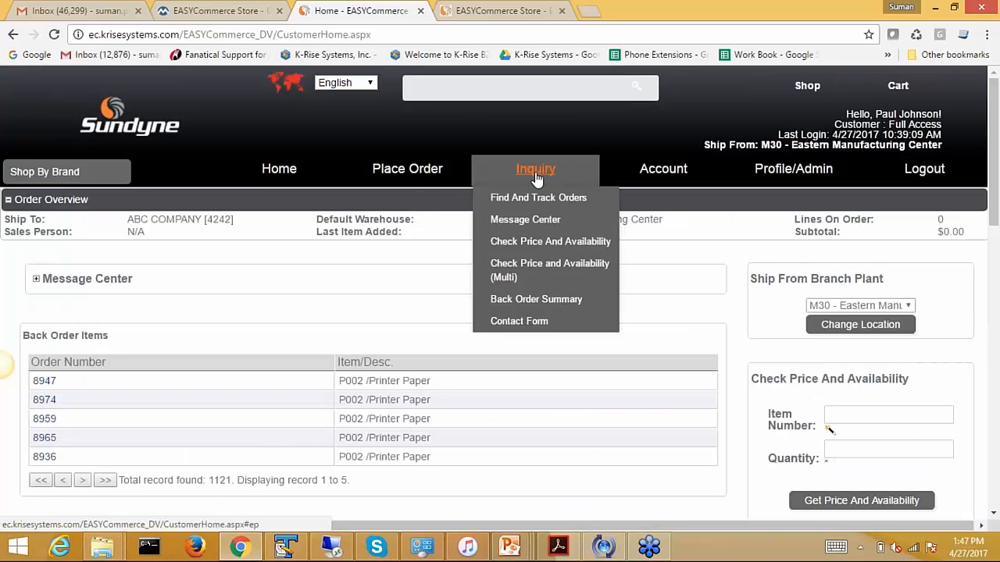
{"action": "left_click", "coordinate": [538, 197]}
Turn on debug mode so webparts show their IDs, such as WPT-10000267
{"action": "scroll", "coordinate": [498, 310], "scroll_direction": "down", "scroll_amount": 1}
{"action": "scroll", "coordinate": [497, 310], "scroll_direction": "down", "scroll_amount": 2}
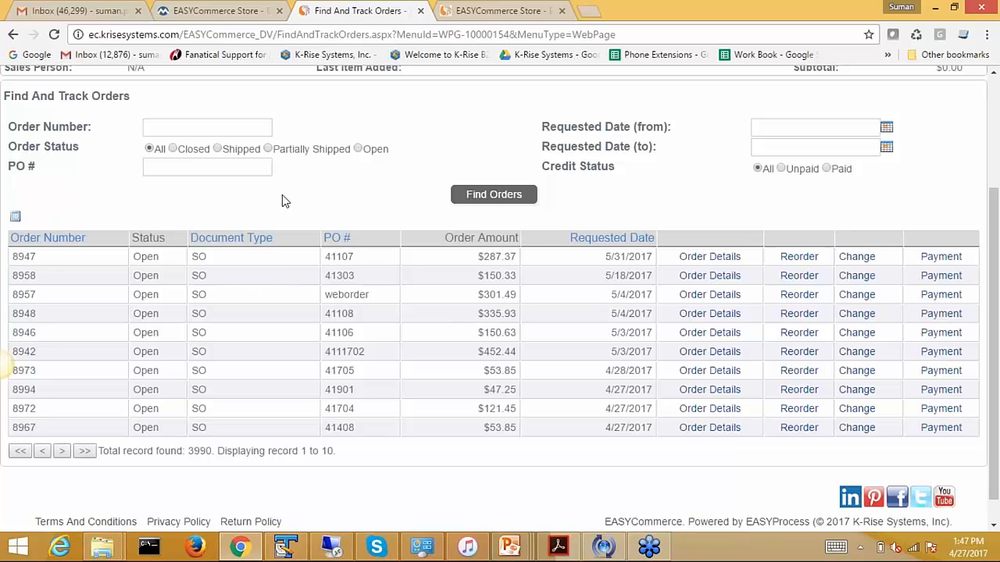
{"action": "scroll", "coordinate": [341, 286], "scroll_direction": "down", "scroll_amount": 1}
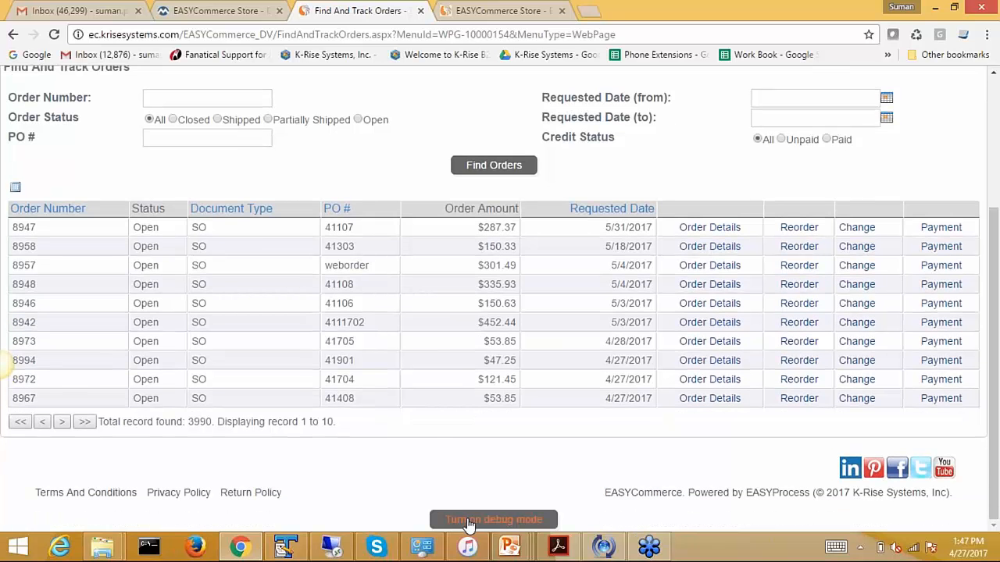
{"action": "left_click", "coordinate": [485, 527]}
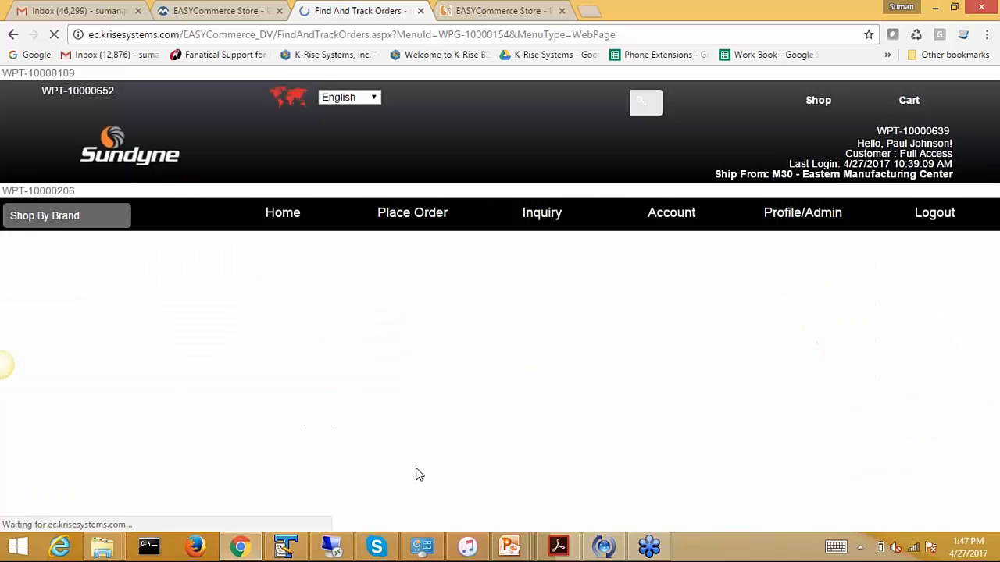
{"action": "left_click_drag", "start_coordinate": [75, 310], "coordinate": [3, 310]}
{"action": "scroll", "coordinate": [67, 311], "scroll_direction": "down", "scroll_amount": 2}
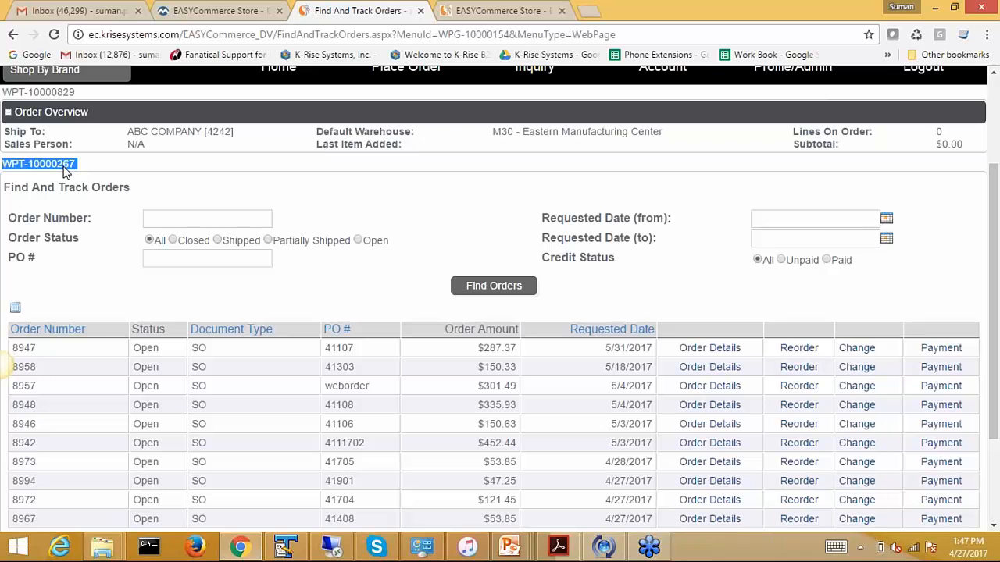
Search Work With WebParts for 267 and check out Find And Track Orders for change
{"action": "left_click", "coordinate": [332, 547]}
{"action": "double_click", "coordinate": [258, 59]}
{"action": "key", "text": "BackSpace"}
{"action": "key", "text": "Return"}
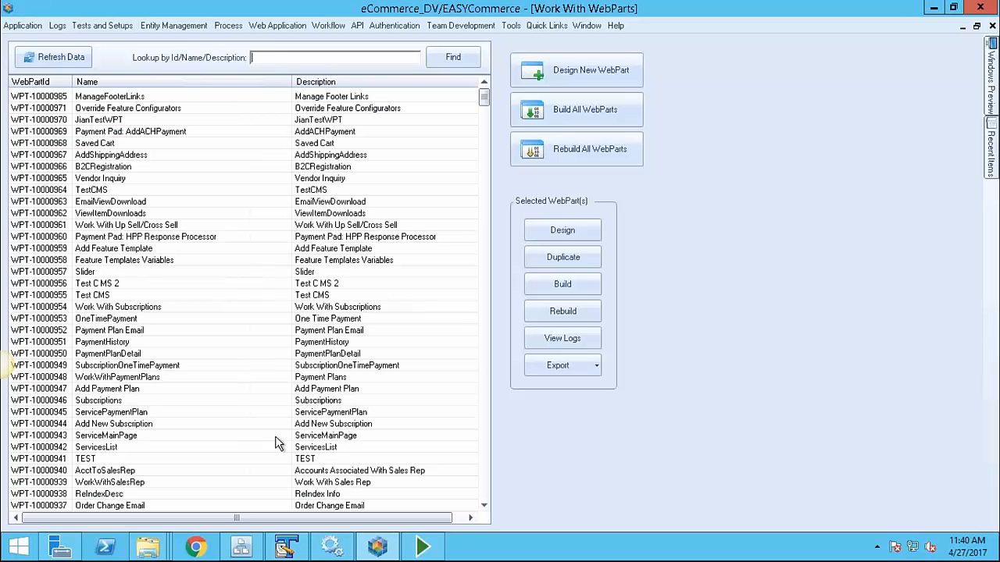
{"action": "type", "text": "267"}
{"action": "key", "text": "Return"}
{"action": "double_click", "coordinate": [110, 98]}
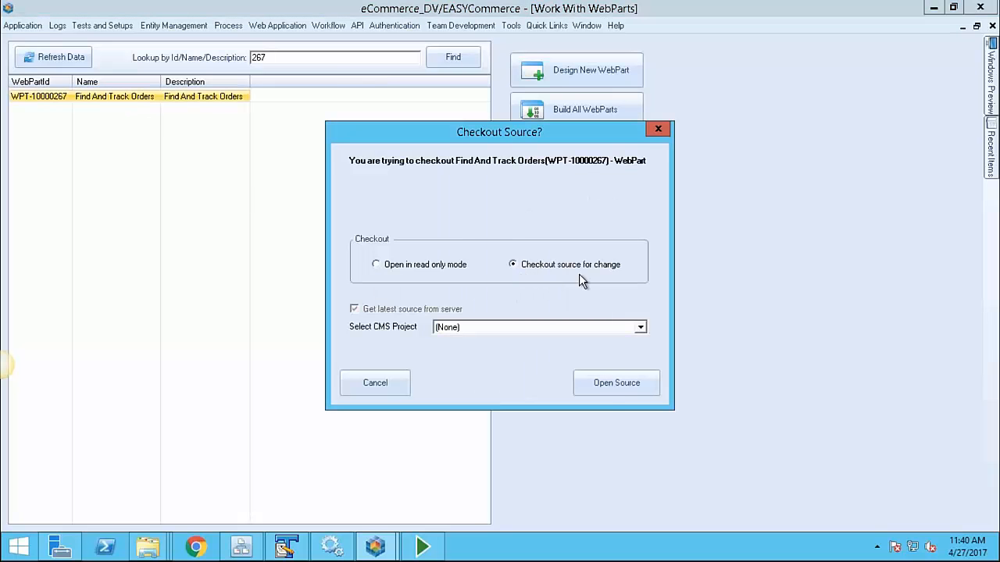
{"action": "left_click", "coordinate": [607, 381]}
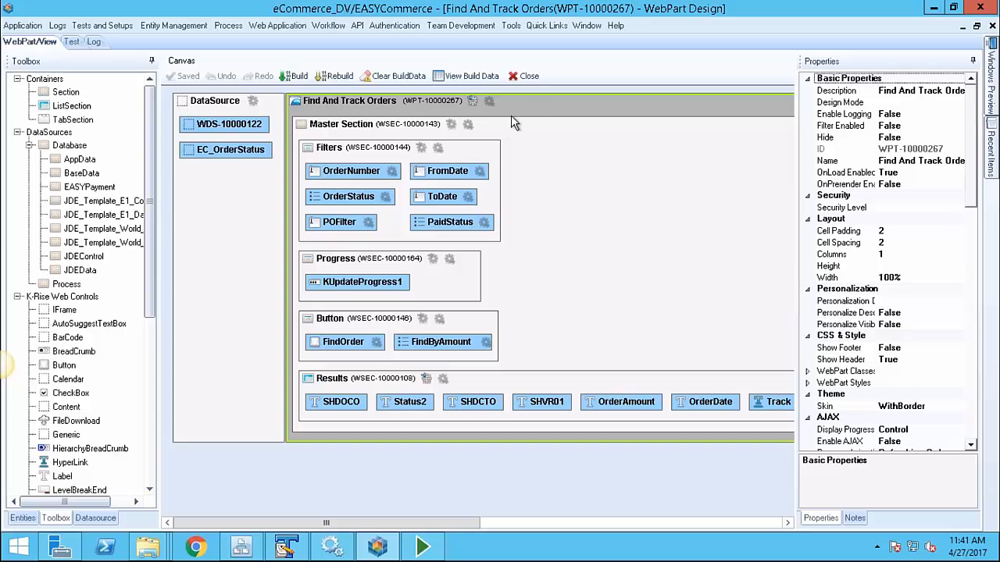
Add SHMCU from WDS-10000122 as a Results label between SHDOCO and Status2, then rerun Find Orders
{"action": "left_click", "coordinate": [402, 233]}
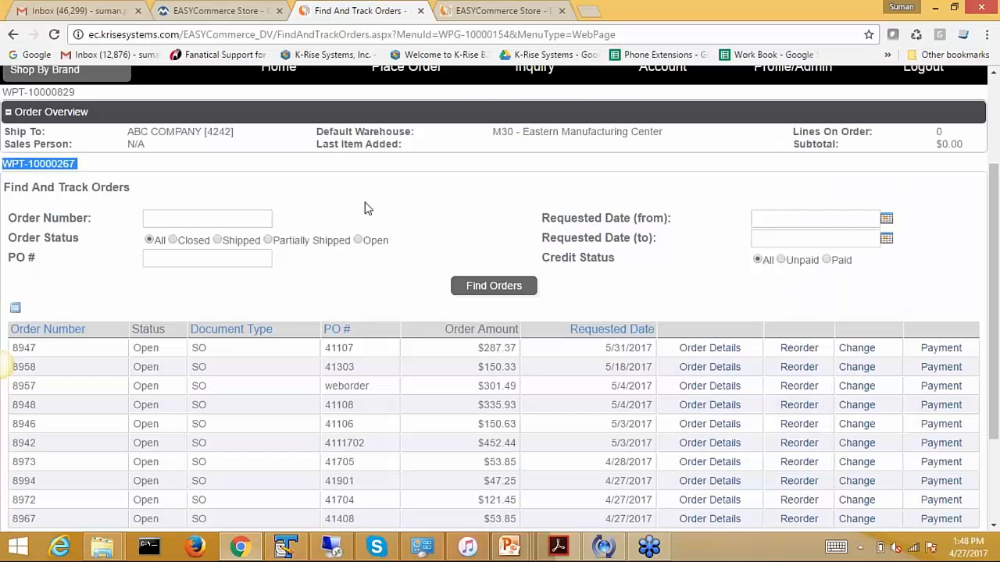
{"action": "key", "text": "alt+Tab"}
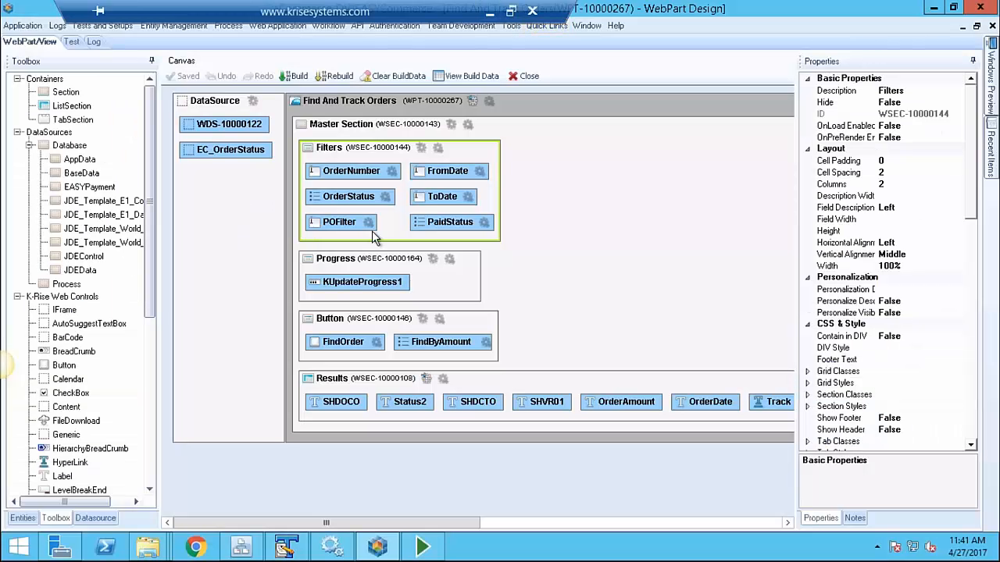
{"action": "left_click", "coordinate": [97, 519]}
{"action": "left_click", "coordinate": [19, 113]}
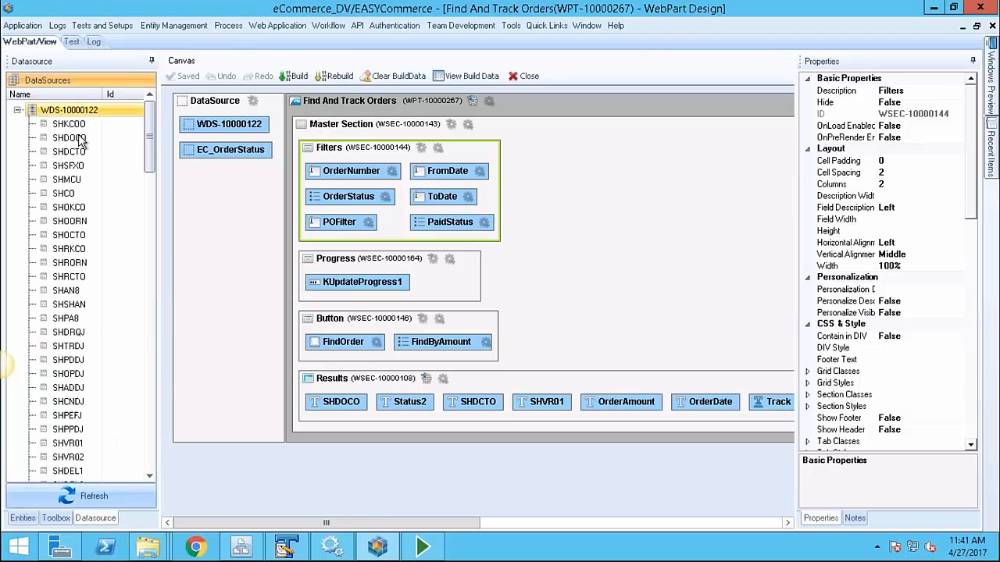
{"action": "left_click_drag", "start_coordinate": [151, 153], "coordinate": [151, 125]}
{"action": "left_click", "coordinate": [69, 137]}
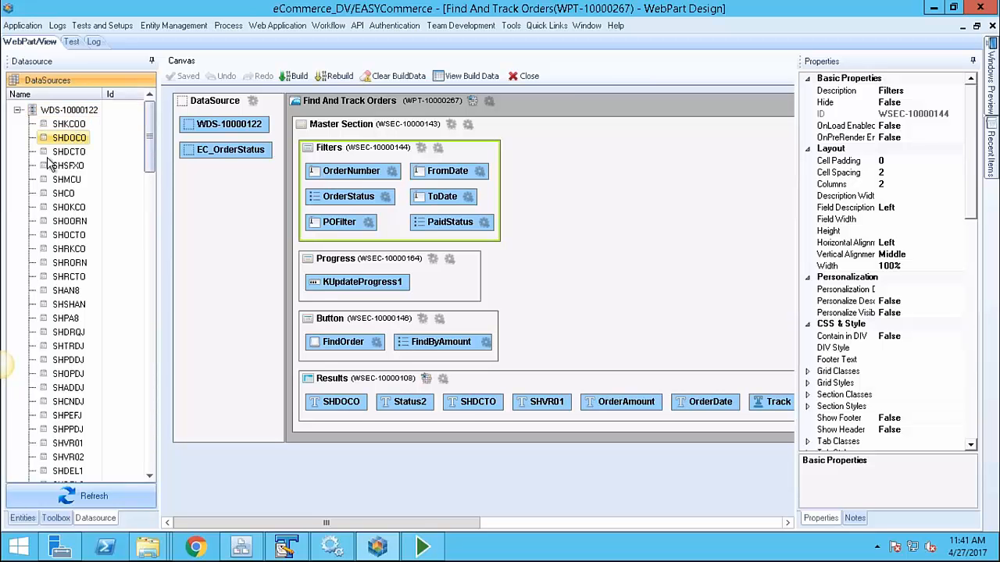
{"action": "left_click", "coordinate": [48, 182]}
{"action": "mouse_move", "coordinate": [48, 182]}
{"action": "left_mouse_down"}
{"action": "mouse_move", "coordinate": [163, 192]}
{"action": "mouse_move", "coordinate": [395, 309]}
{"action": "mouse_move", "coordinate": [370, 411]}
{"action": "left_mouse_up"}
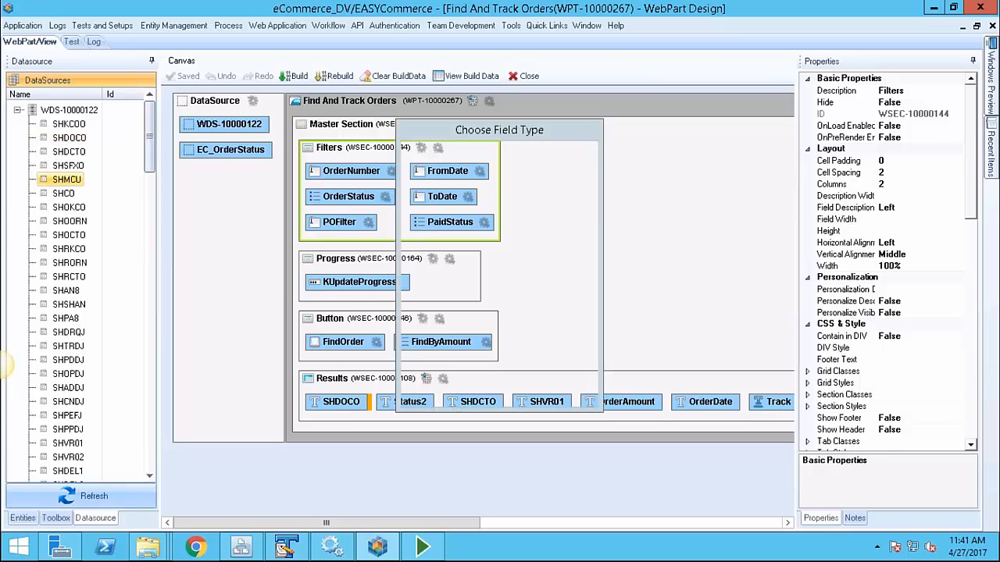
{"action": "left_click", "coordinate": [429, 234]}
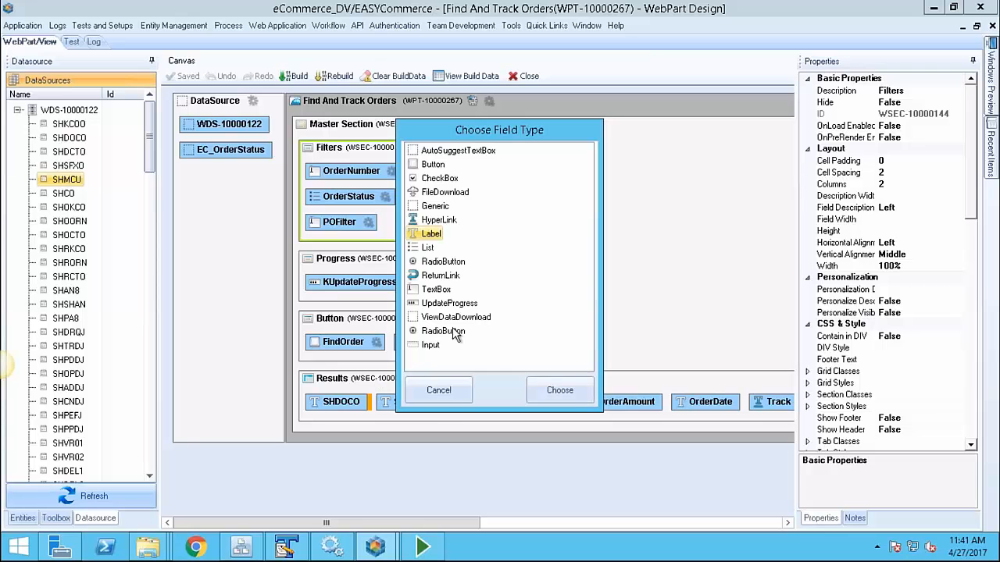
{"action": "left_click", "coordinate": [557, 390]}
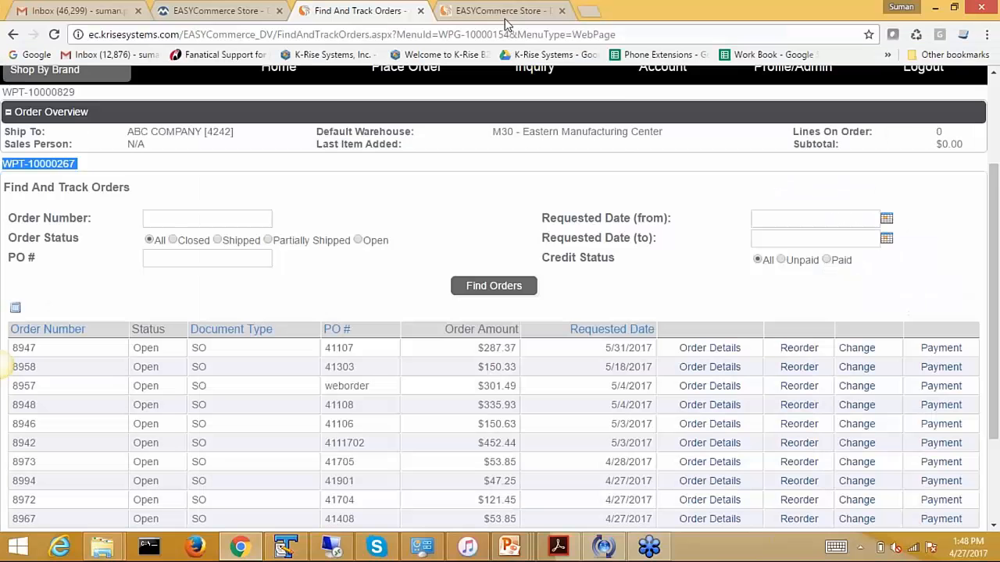
{"action": "left_click", "coordinate": [495, 287]}
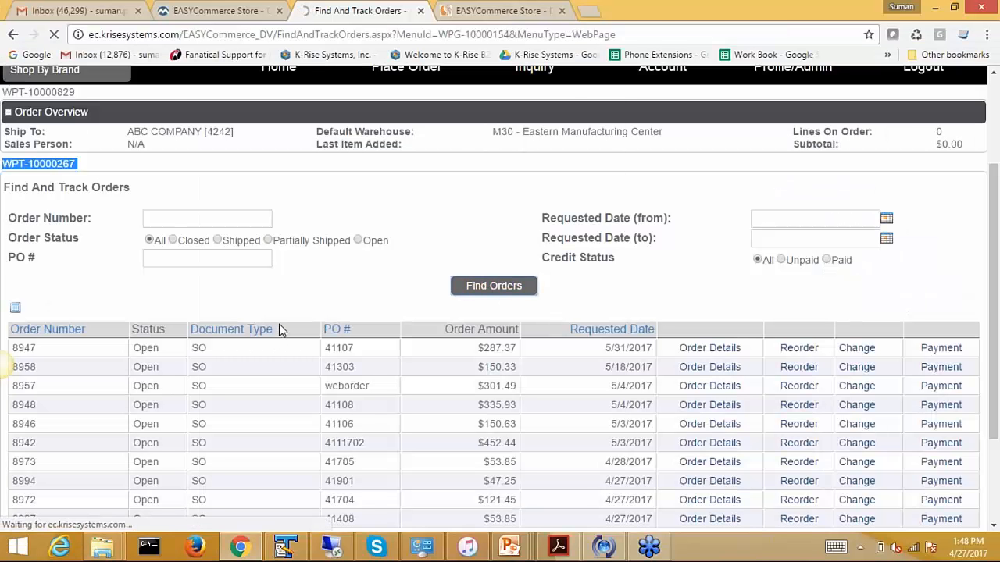
Scroll the order results to check the new SHMCU column reading M30
{"action": "scroll", "coordinate": [254, 382], "scroll_direction": "down", "scroll_amount": 2}
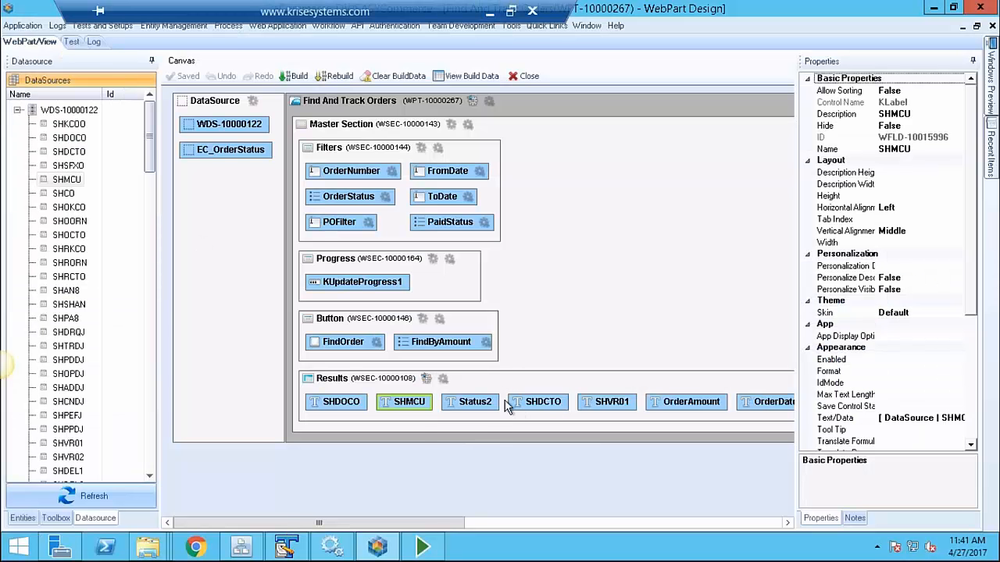
Drag a Button from the web controls library into the Results section after SHKCOO
{"action": "left_click_drag", "start_coordinate": [493, 522], "coordinate": [620, 523]}
{"action": "left_click", "coordinate": [55, 518]}
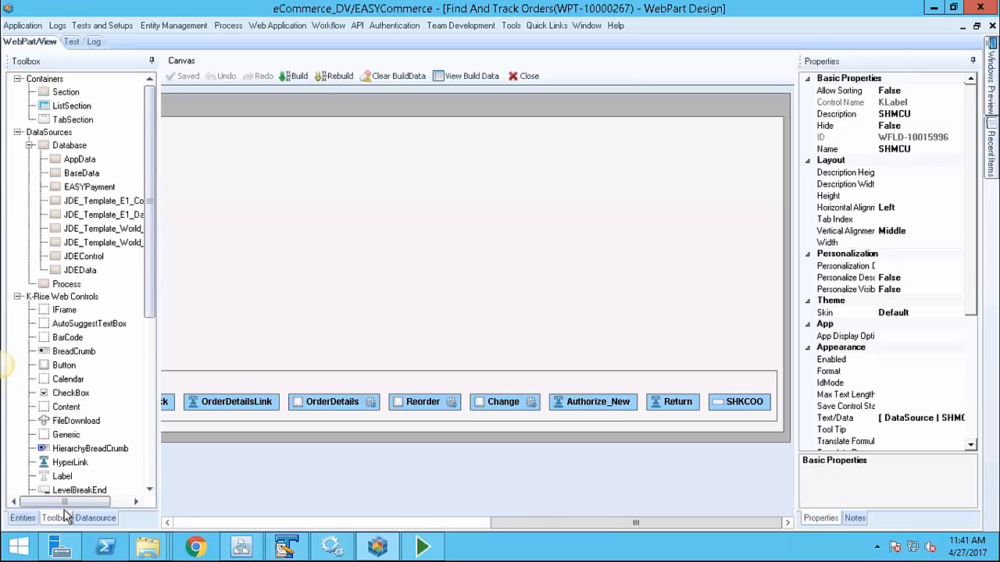
{"action": "left_click_drag", "start_coordinate": [151, 294], "coordinate": [152, 349]}
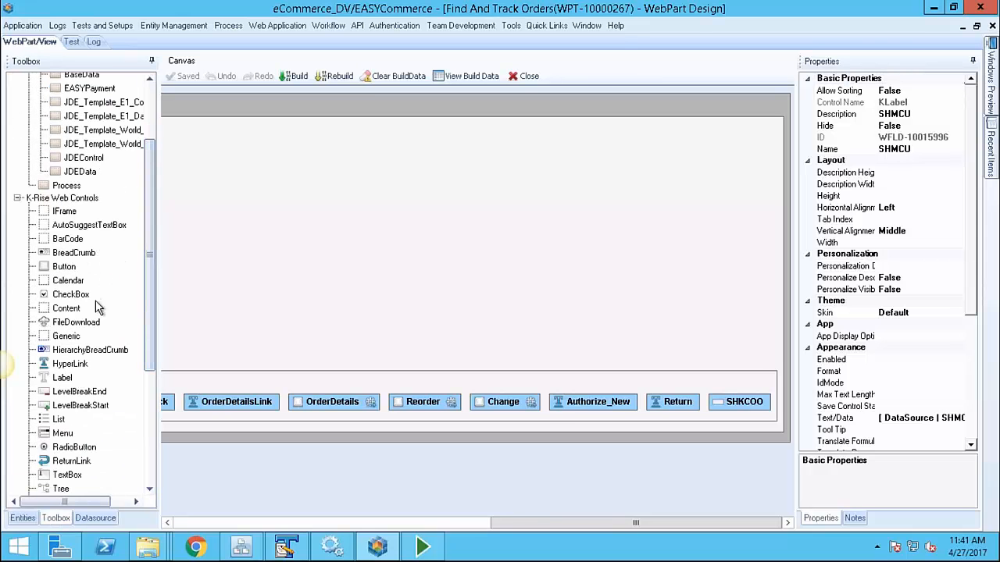
{"action": "mouse_move", "coordinate": [52, 270]}
{"action": "left_mouse_down"}
{"action": "mouse_move", "coordinate": [477, 308]}
{"action": "mouse_move", "coordinate": [787, 425]}
{"action": "mouse_move", "coordinate": [775, 406]}
{"action": "left_mouse_up"}
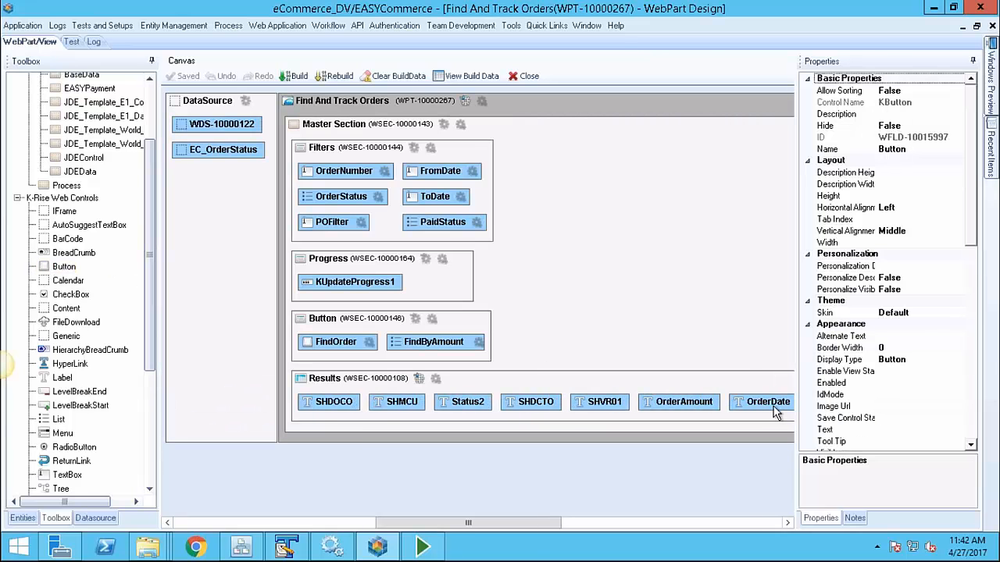
Set the new button's text to Contact Rep and open its process
{"action": "double_click", "coordinate": [749, 524]}
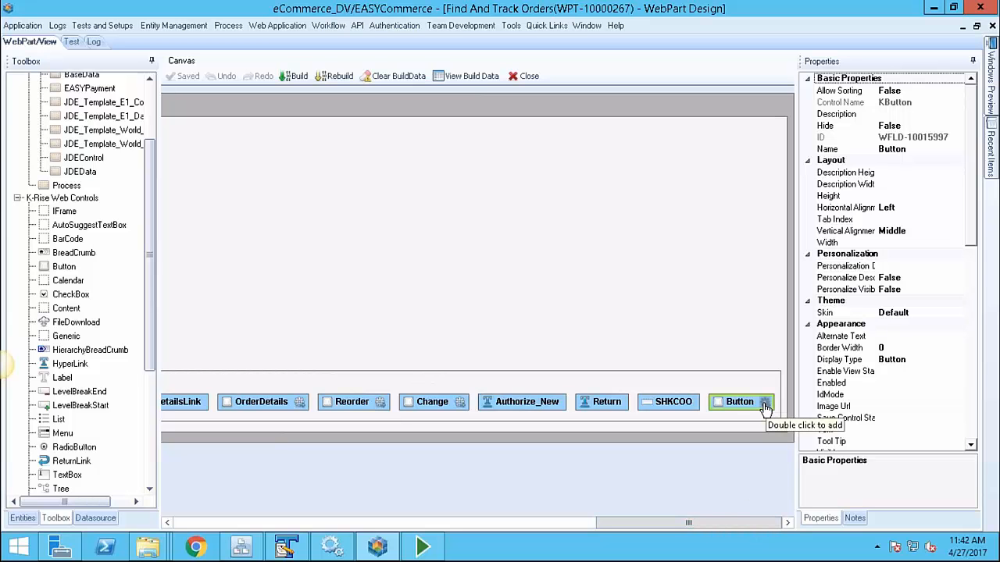
{"action": "left_click", "coordinate": [890, 429]}
{"action": "left_click", "coordinate": [960, 430]}
{"action": "type", "text": "Contact"}
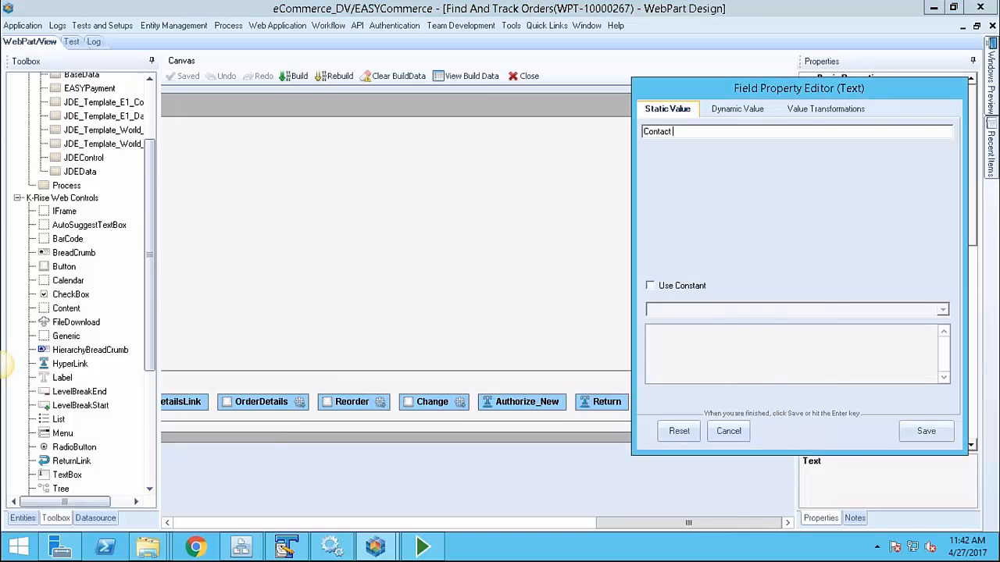
{"action": "type", "text": " Rep"}
{"action": "key", "text": "Return"}
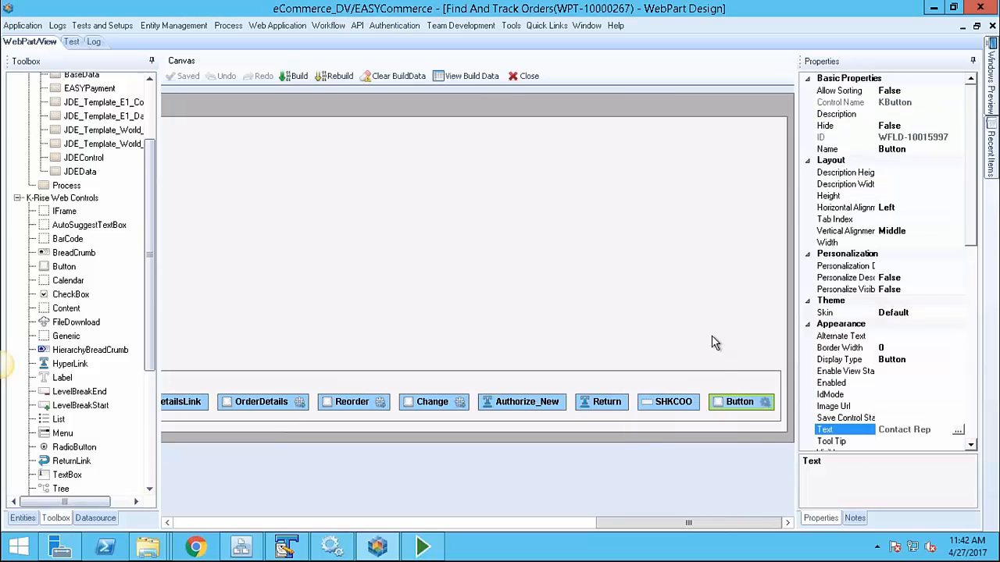
{"action": "double_click", "coordinate": [762, 405]}
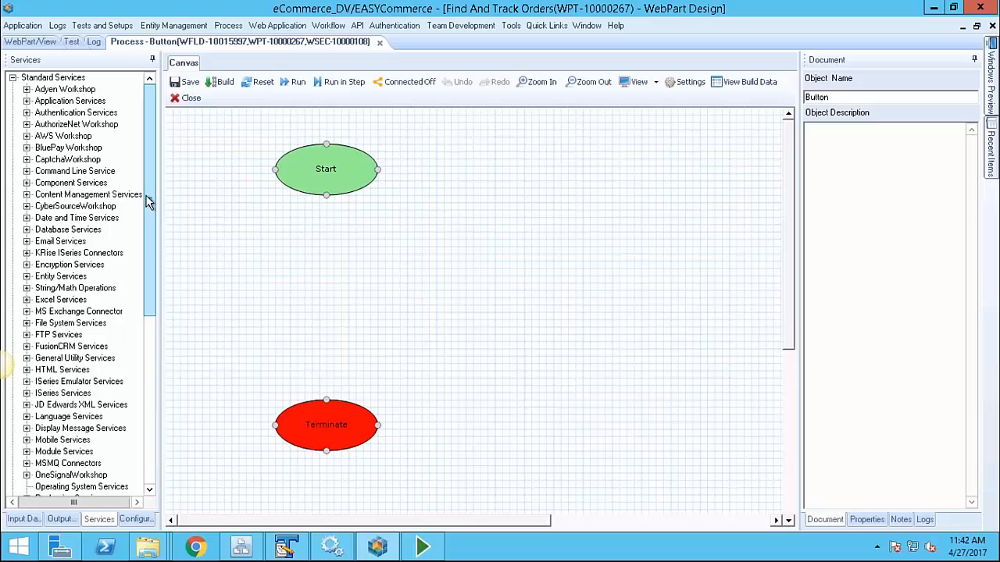
Place a JDEData Inquire step under Start and connect Start to it
{"action": "left_click", "coordinate": [26, 230]}
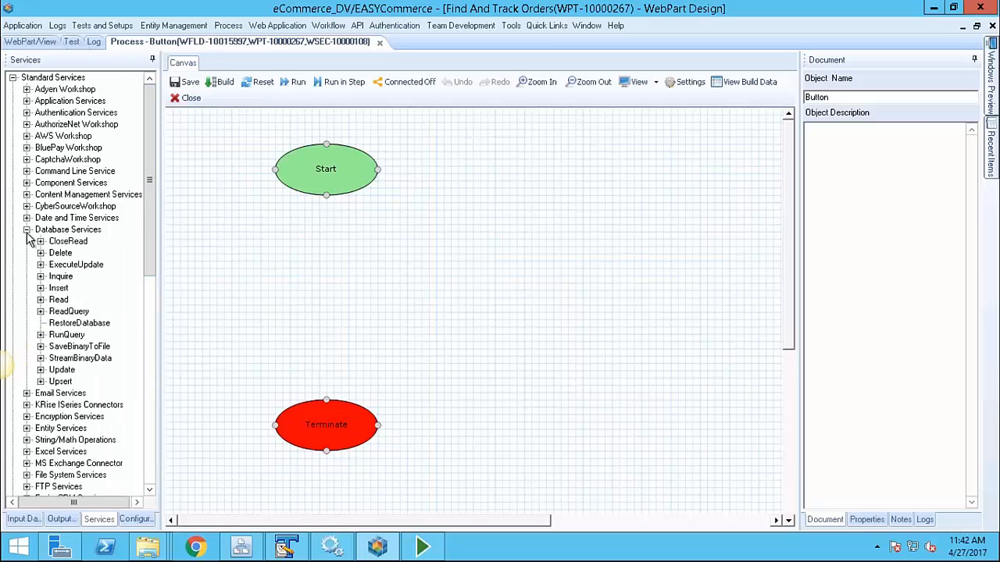
{"action": "left_click", "coordinate": [41, 278]}
{"action": "left_click", "coordinate": [79, 383]}
{"action": "left_click_drag", "start_coordinate": [257, 306], "coordinate": [322, 268]}
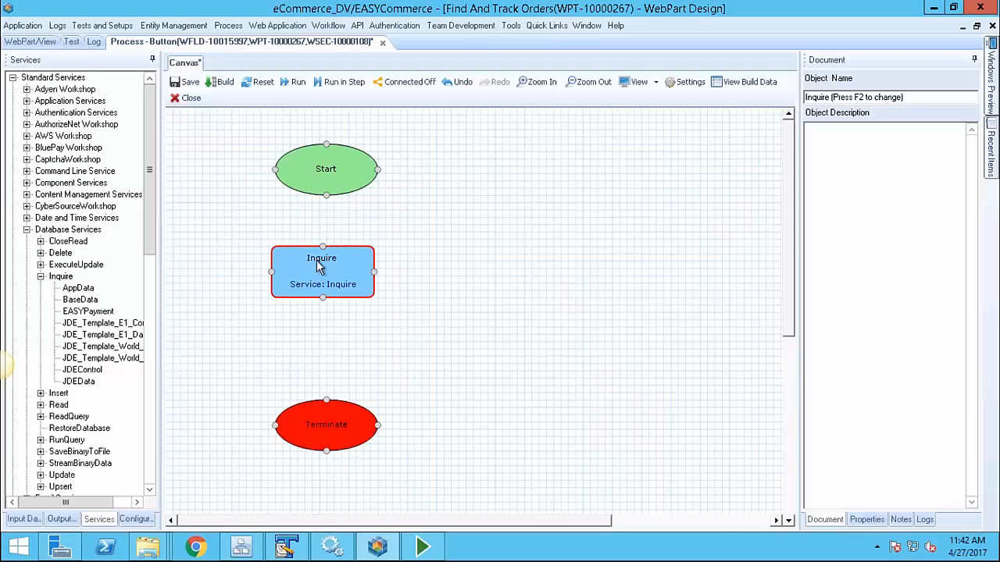
{"action": "left_click_drag", "start_coordinate": [313, 274], "coordinate": [316, 264]}
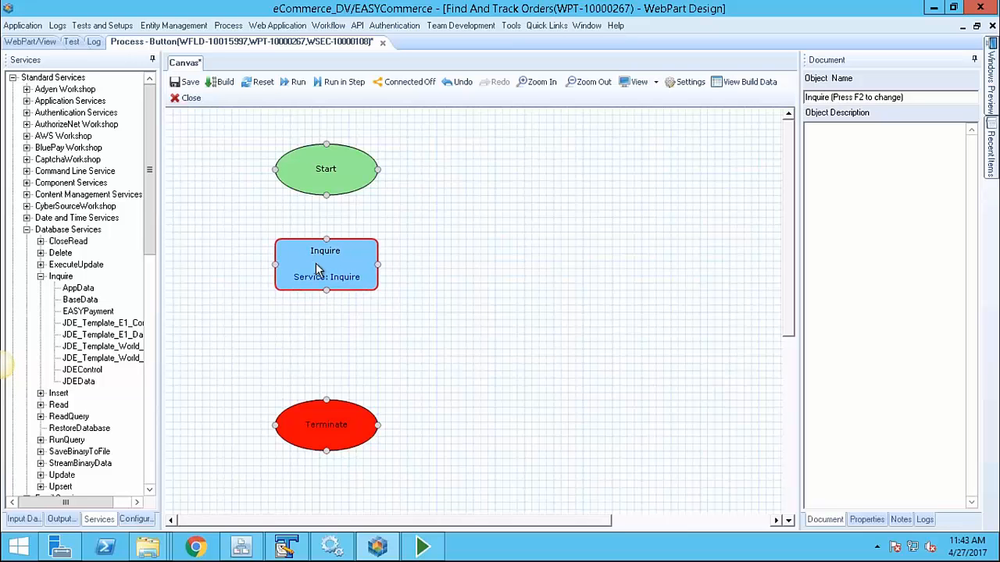
{"action": "left_click_drag", "start_coordinate": [327, 197], "coordinate": [324, 240]}
Rename the Inquire step GetOrderDetails and open its settings
{"action": "double_click", "coordinate": [343, 274]}
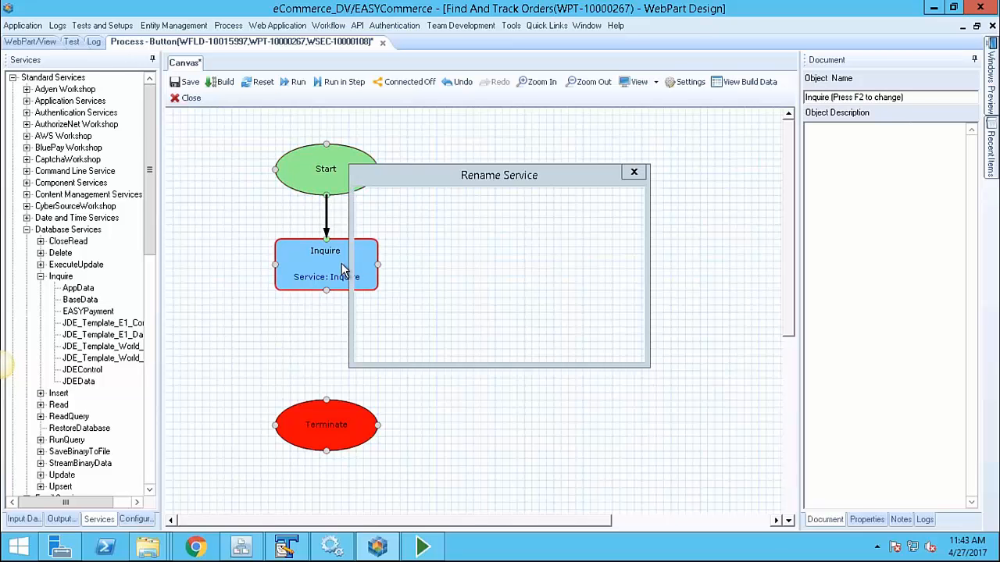
{"action": "type", "text": "Ge"}
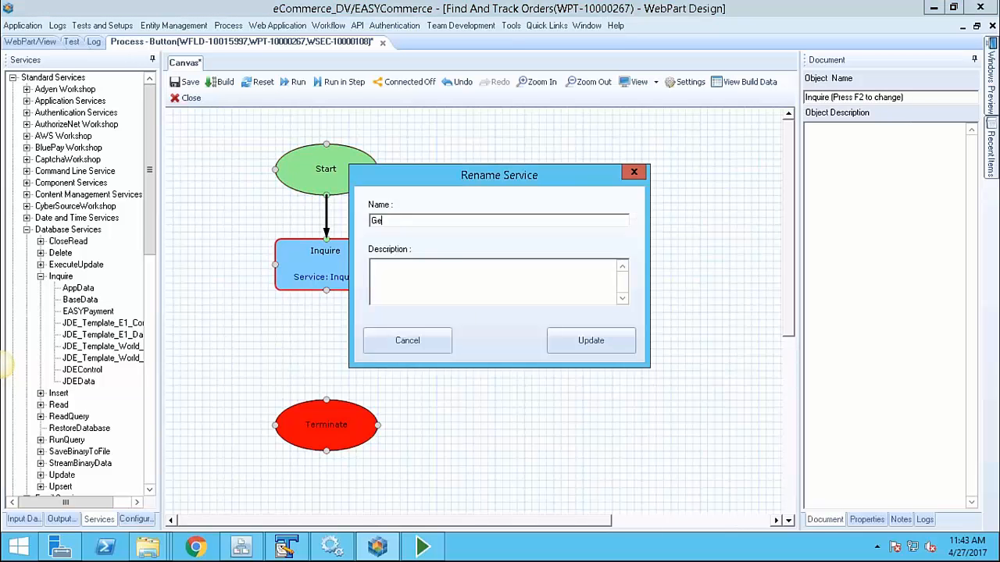
{"action": "type", "text": "tOrderDetails"}
{"action": "key", "text": "Return"}
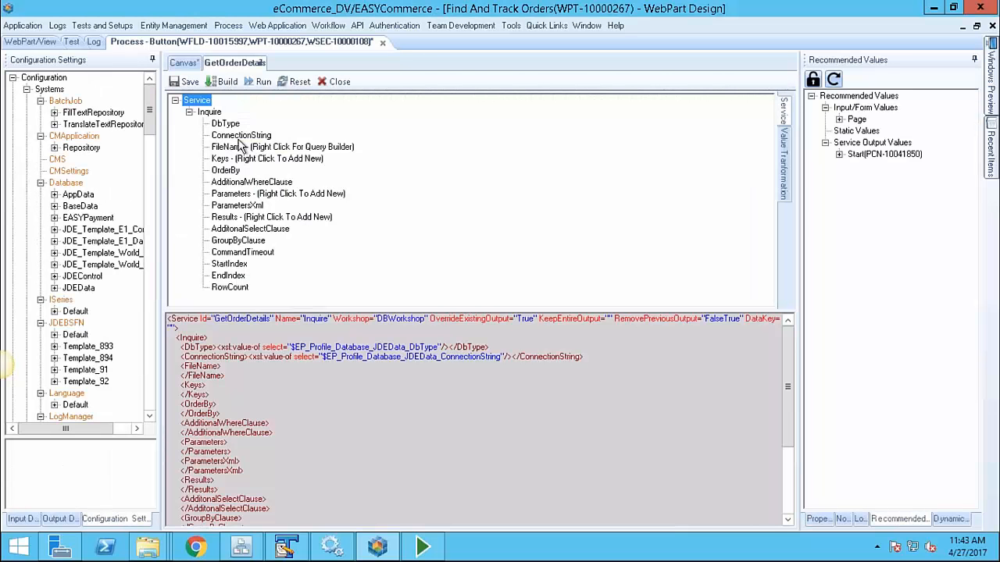
{"action": "left_click", "coordinate": [242, 147]}
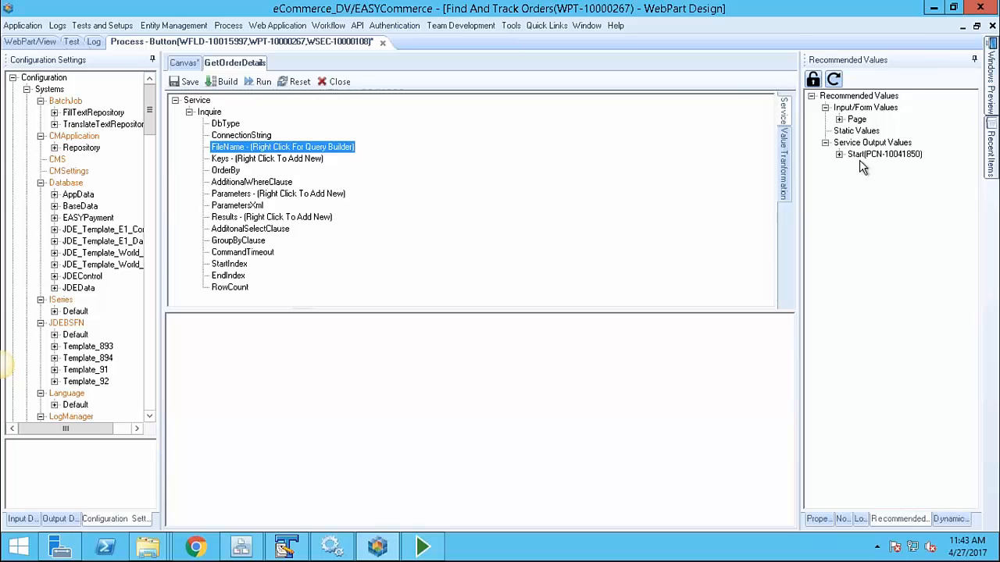
Set the inquiry's file name to table F4211
{"action": "left_click", "coordinate": [840, 155]}
{"action": "left_click", "coordinate": [839, 143]}
{"action": "left_click", "coordinate": [871, 156]}
{"action": "type", "text": "F4211"}
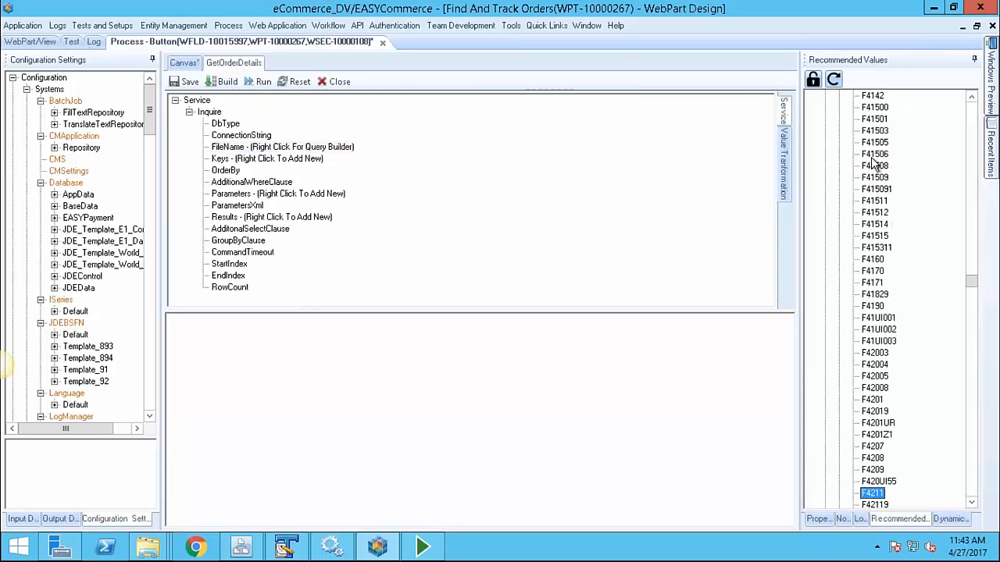
{"action": "left_click_drag", "start_coordinate": [871, 493], "coordinate": [520, 409]}
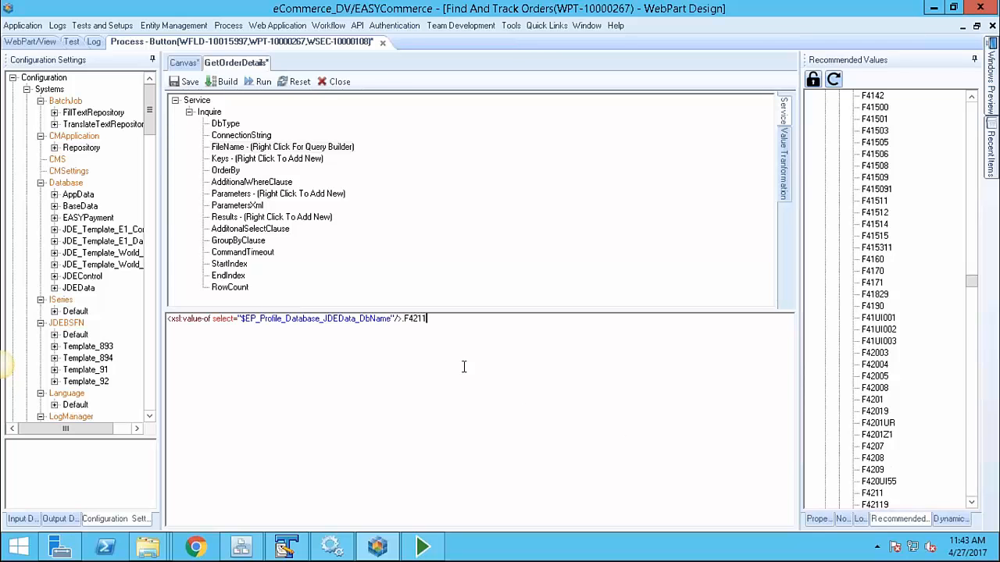
Add a key on column SDDOCO with its value taken from the SHDOCO field
{"action": "left_click", "coordinate": [265, 160]}
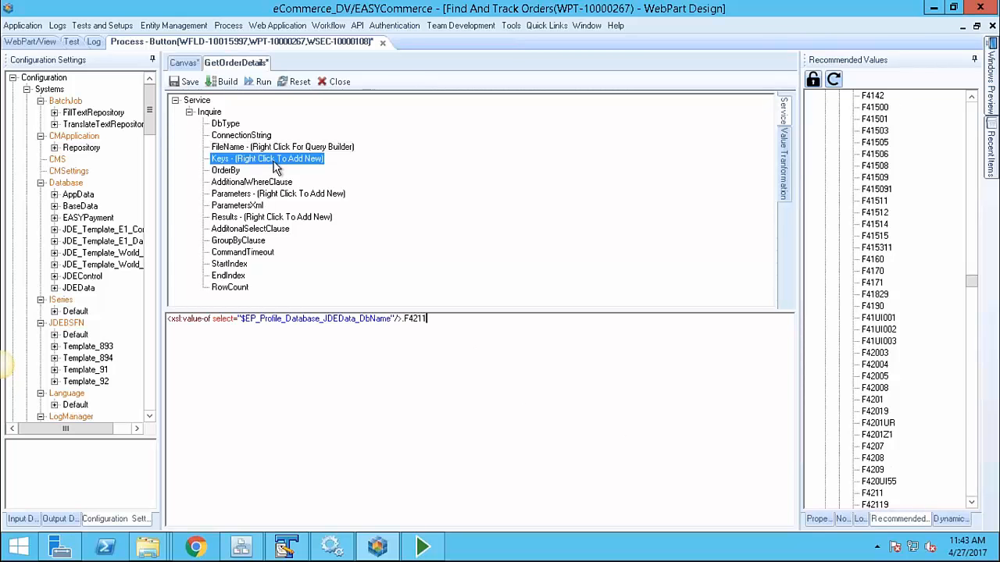
{"action": "left_click", "coordinate": [308, 175]}
{"action": "left_click", "coordinate": [259, 195]}
{"action": "left_click", "coordinate": [838, 143]}
{"action": "left_click_drag", "start_coordinate": [873, 123], "coordinate": [553, 373]}
{"action": "left_click", "coordinate": [249, 228]}
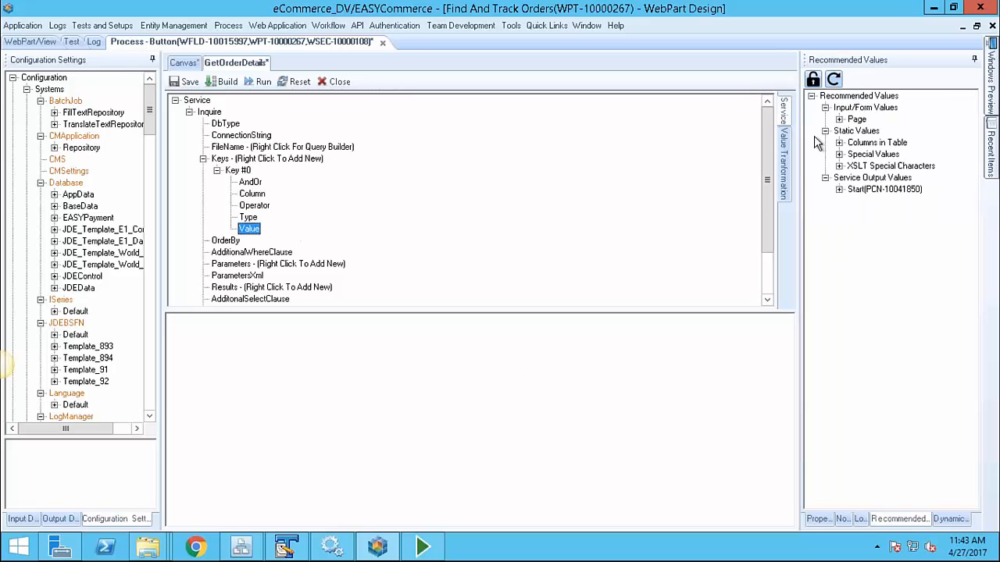
{"action": "left_click", "coordinate": [839, 119]}
{"action": "left_click", "coordinate": [853, 130]}
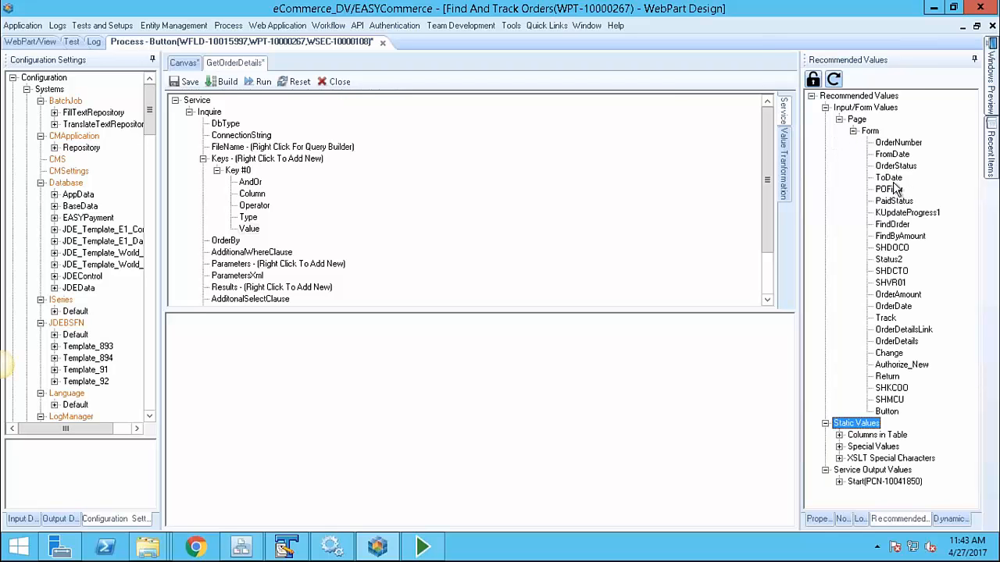
{"action": "left_click_drag", "start_coordinate": [889, 252], "coordinate": [727, 359]}
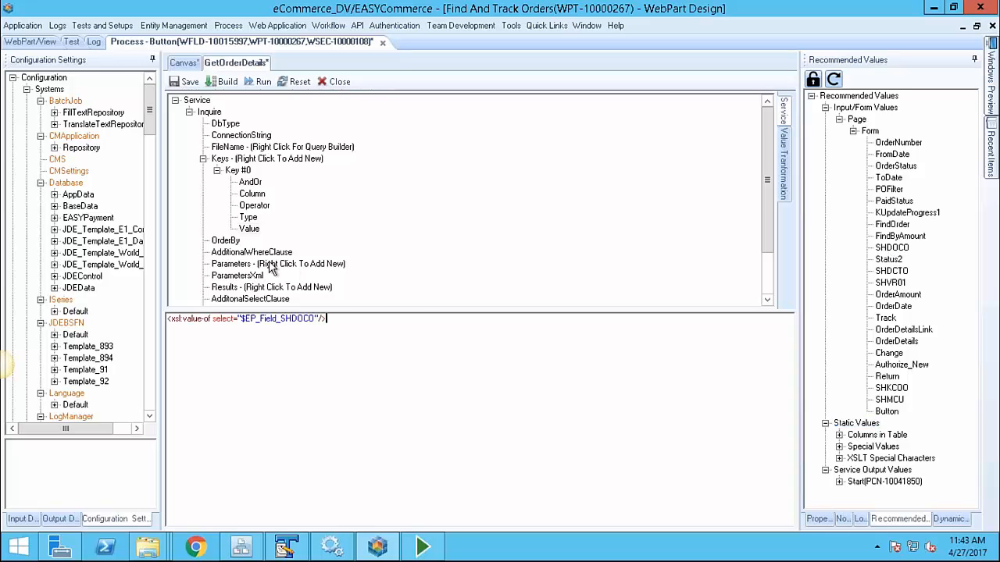
Add SDLITM as the inquiry's first result column
{"action": "right_click", "coordinate": [258, 288]}
{"action": "left_click", "coordinate": [309, 299]}
{"action": "left_click", "coordinate": [274, 288]}
{"action": "left_click", "coordinate": [839, 143]}
{"action": "left_click", "coordinate": [879, 226]}
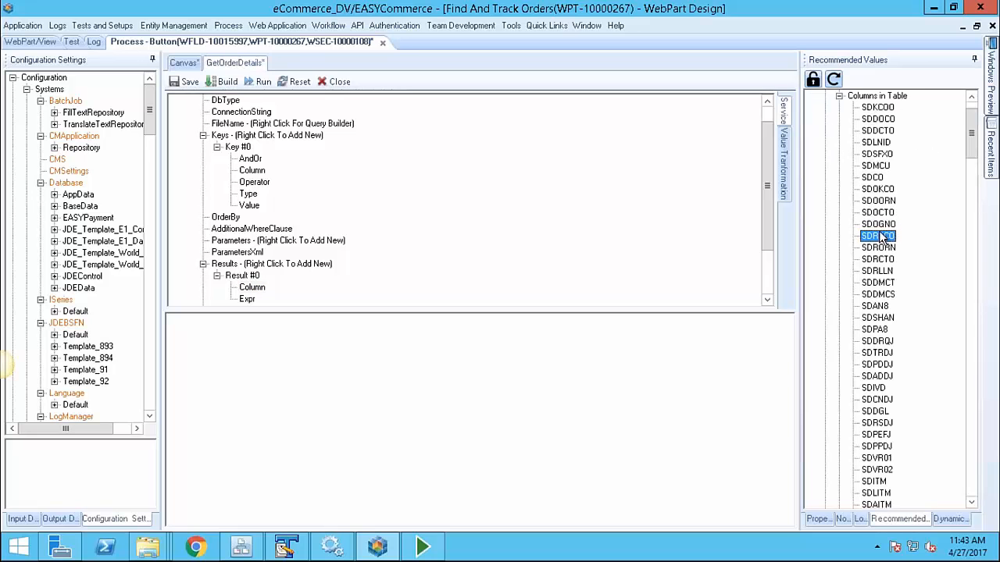
{"action": "scroll", "coordinate": [925, 441], "scroll_direction": "down", "scroll_amount": 1}
{"action": "left_click", "coordinate": [872, 459]}
{"action": "left_click_drag", "start_coordinate": [873, 460], "coordinate": [669, 443]}
Add SDDSC1 as a second result column and close the GetOrderDetails tab
{"action": "right_click", "coordinate": [281, 265]}
{"action": "left_click", "coordinate": [328, 273]}
{"action": "left_click", "coordinate": [253, 288]}
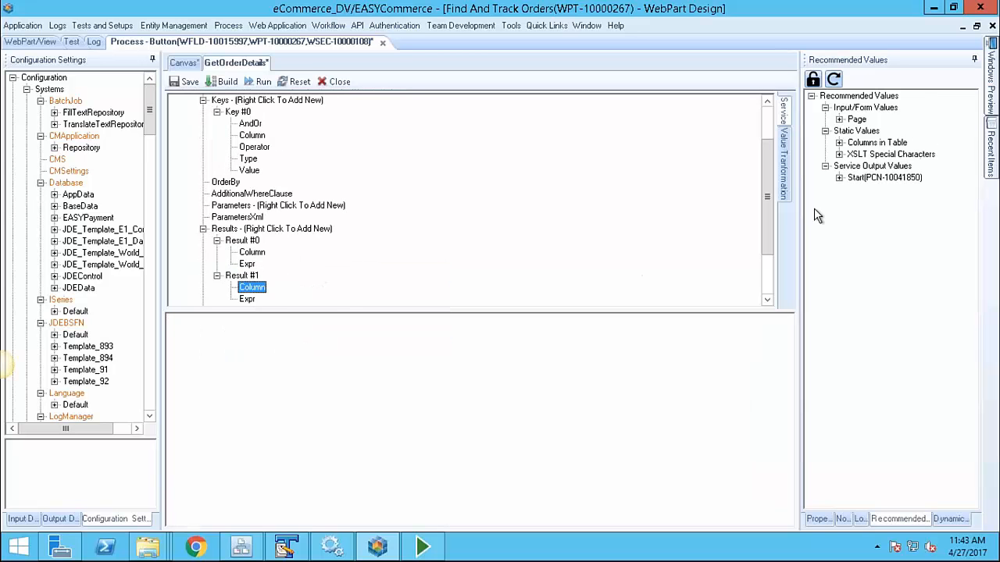
{"action": "left_click", "coordinate": [839, 143]}
{"action": "scroll", "coordinate": [942, 394], "scroll_direction": "down", "scroll_amount": 3}
{"action": "type", "text": "sdds"}
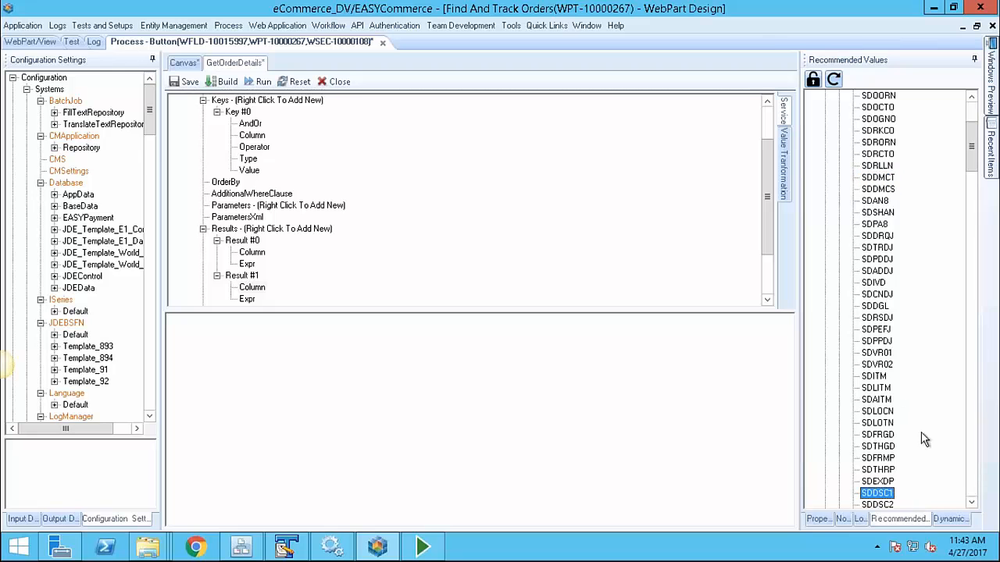
{"action": "left_click_drag", "start_coordinate": [881, 500], "coordinate": [594, 396]}
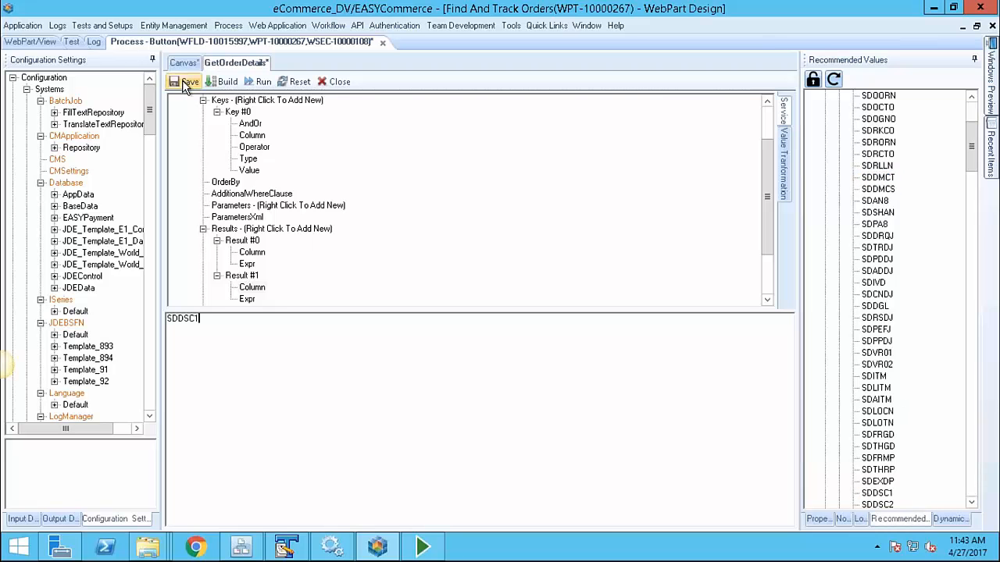
{"action": "left_click", "coordinate": [336, 81]}
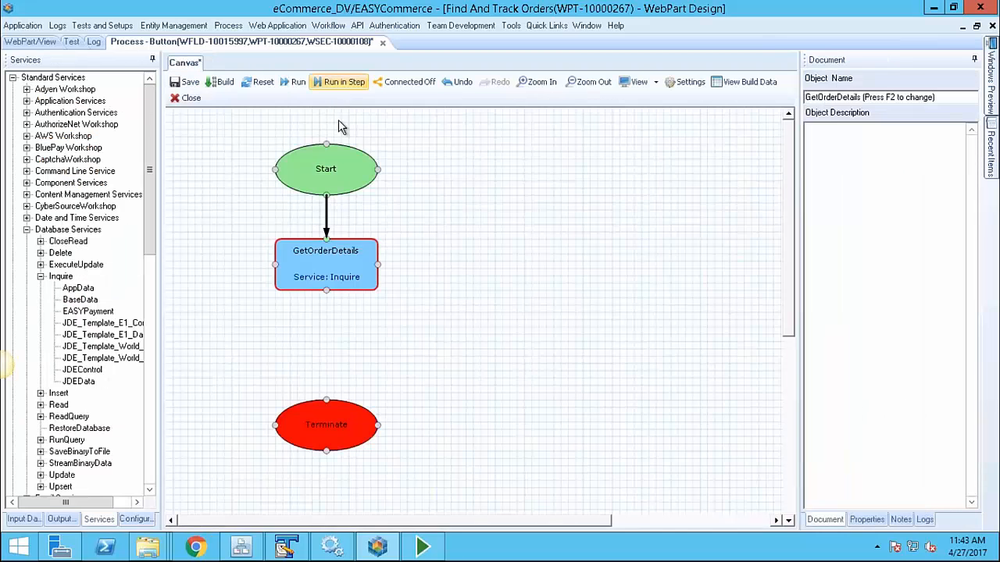
Save the process and add a new JDEData Inquire step connected after GetOrderDetails
{"action": "left_click", "coordinate": [185, 81]}
{"action": "left_click_drag", "start_coordinate": [81, 382], "coordinate": [479, 273]}
{"action": "left_click_drag", "start_coordinate": [378, 264], "coordinate": [420, 264]}
{"action": "left_click", "coordinate": [461, 274]}
{"action": "double_click", "coordinate": [461, 272]}
{"action": "type", "text": "ShippingInfo"}
{"action": "key", "text": "Return"}
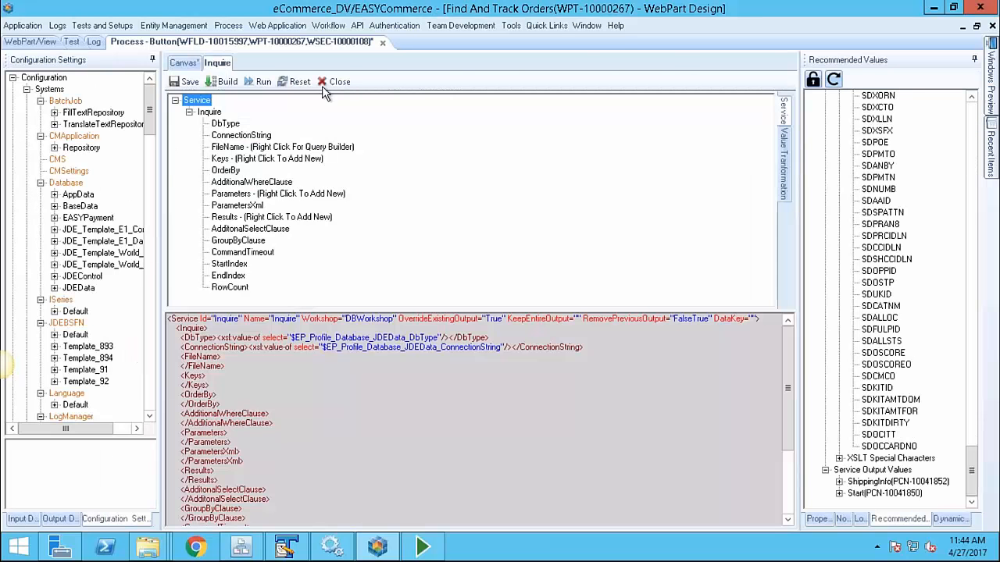
Undo the mistaken rename and name the new inquiry step ShippingInfo
{"action": "left_click", "coordinate": [323, 88]}
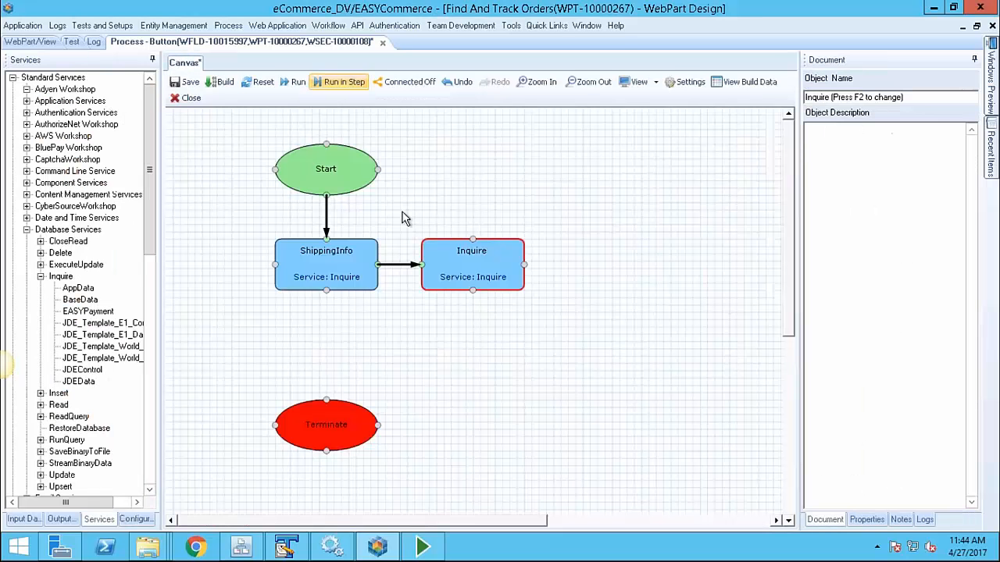
{"action": "left_click", "coordinate": [369, 272]}
{"action": "key", "text": "ctrl+z"}
{"action": "left_click", "coordinate": [472, 278]}
{"action": "key", "text": "F2"}
{"action": "type", "text": "Sh"}
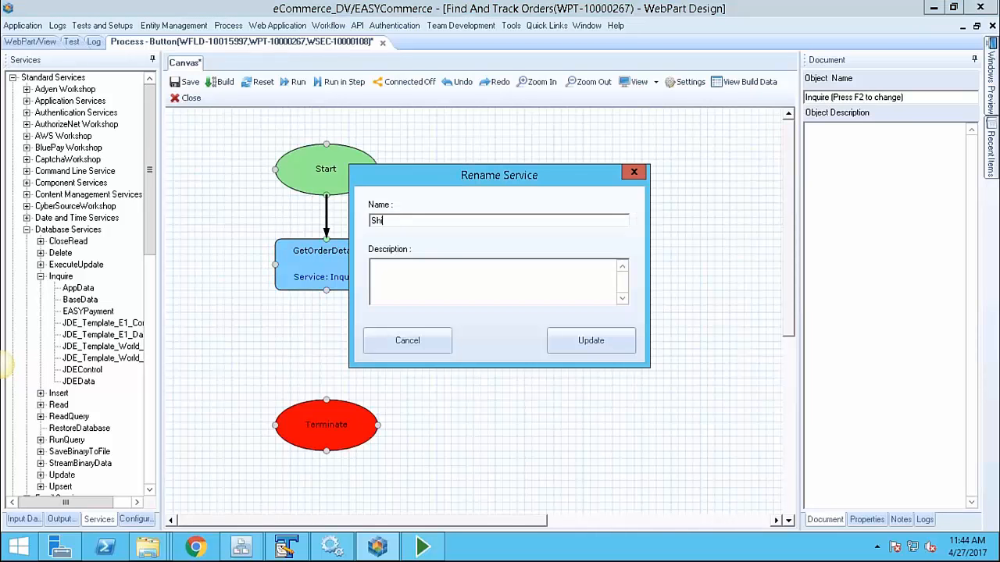
{"action": "type", "text": "ippingInfo"}
{"action": "key", "text": "Return"}
Set the ShippingInfo step's FileName to table F554210
{"action": "double_click", "coordinate": [471, 273]}
{"action": "left_click", "coordinate": [263, 149]}
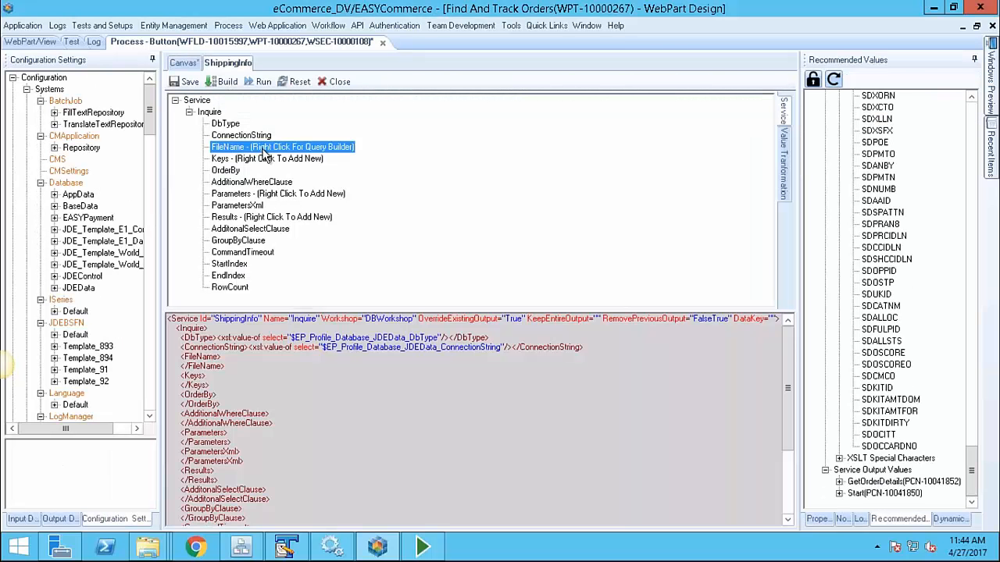
{"action": "left_click", "coordinate": [839, 143]}
{"action": "type", "text": "f455"}
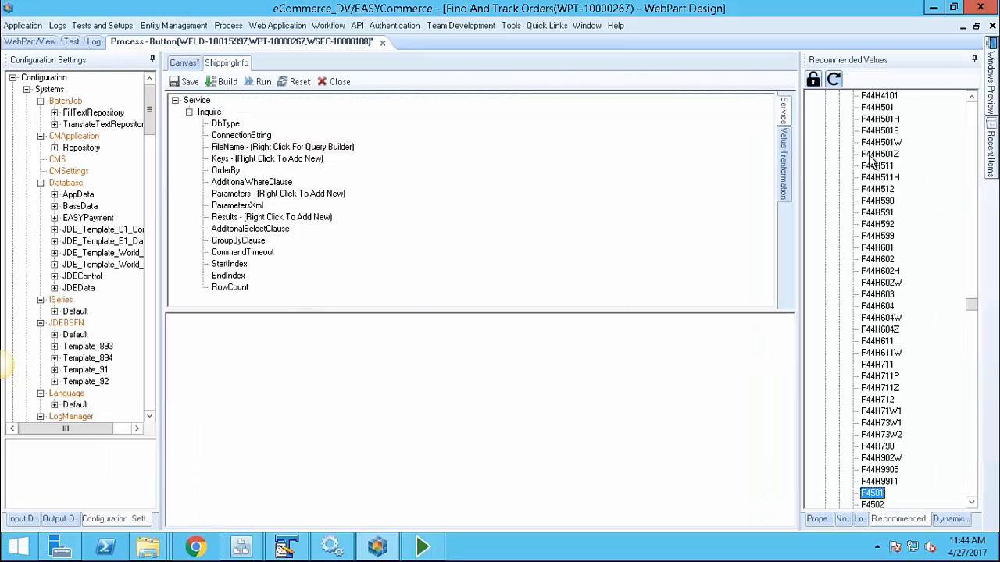
{"action": "left_click", "coordinate": [893, 178]}
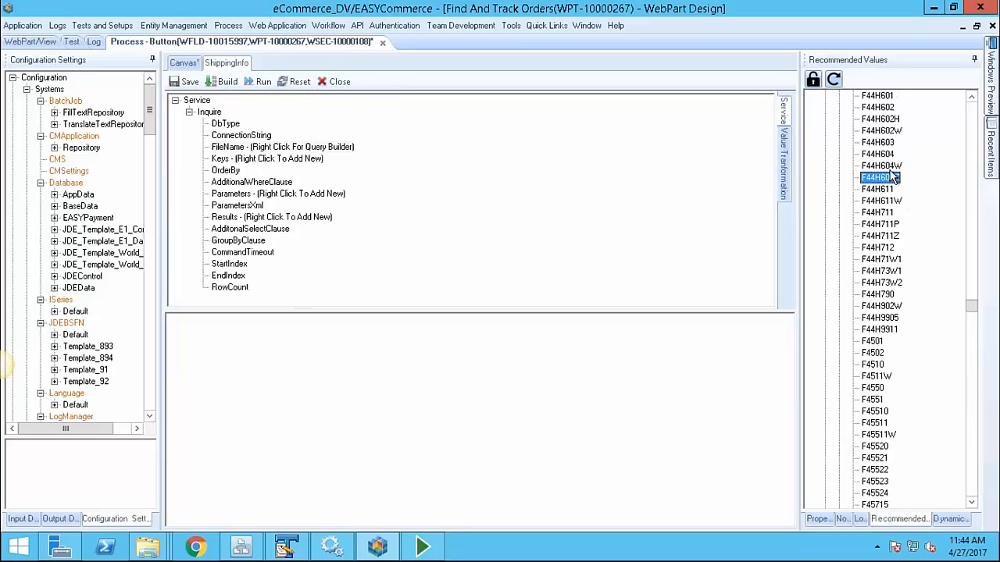
{"action": "type", "text": "f55"}
{"action": "scroll", "coordinate": [908, 446], "scroll_direction": "down", "scroll_amount": 4}
Add a Result that returns column CDTRN from F554210
{"action": "right_click", "coordinate": [267, 218]}
{"action": "left_click", "coordinate": [299, 228]}
{"action": "left_click", "coordinate": [254, 252]}
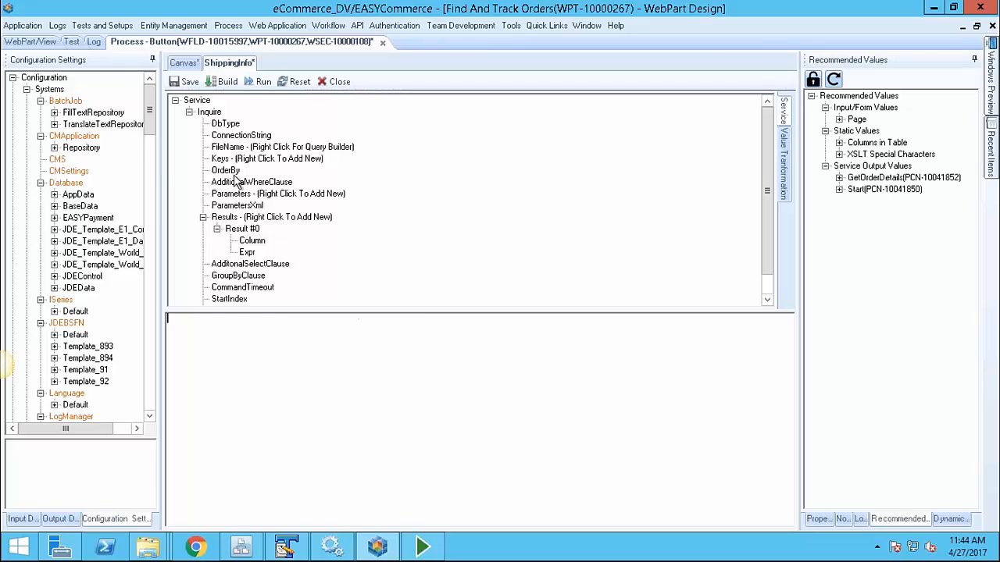
{"action": "left_click", "coordinate": [237, 136]}
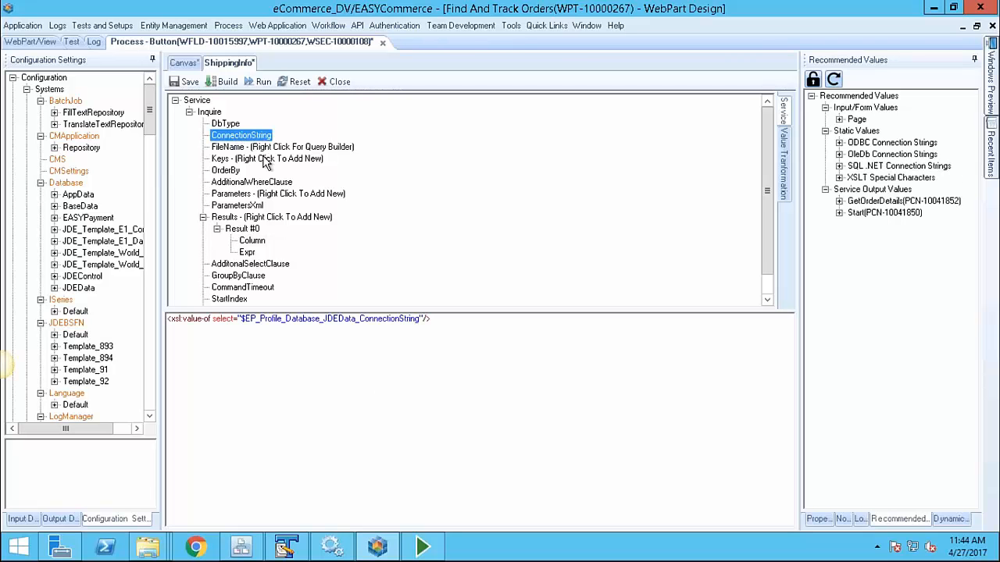
{"action": "left_click", "coordinate": [250, 243]}
{"action": "left_click", "coordinate": [366, 328]}
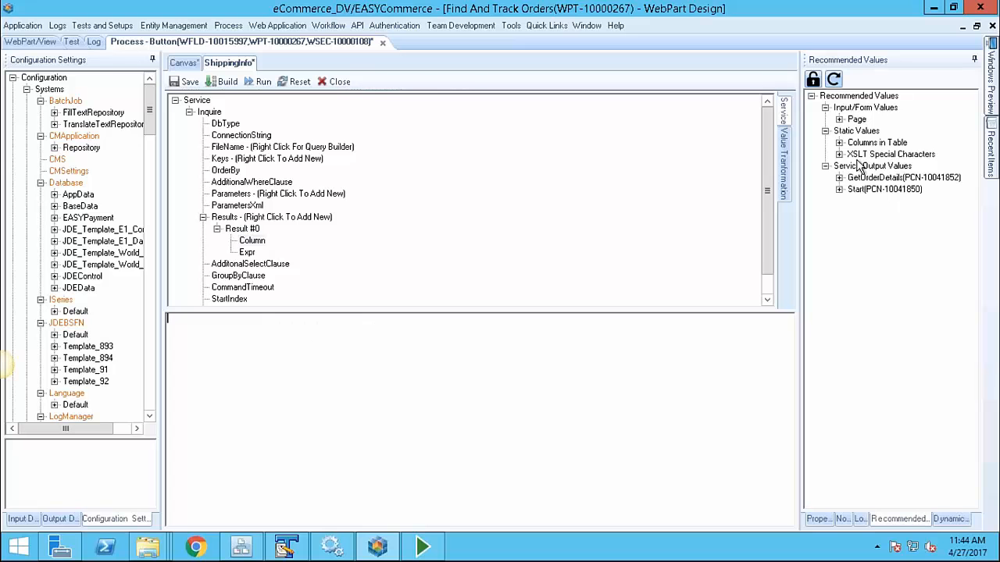
{"action": "left_click", "coordinate": [840, 144]}
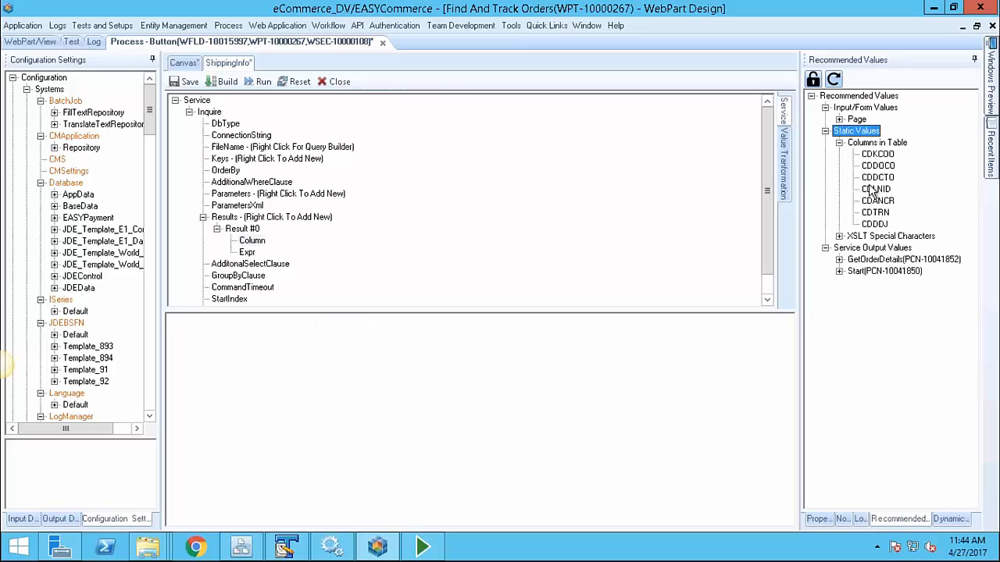
{"action": "left_click_drag", "start_coordinate": [877, 165], "coordinate": [607, 371]}
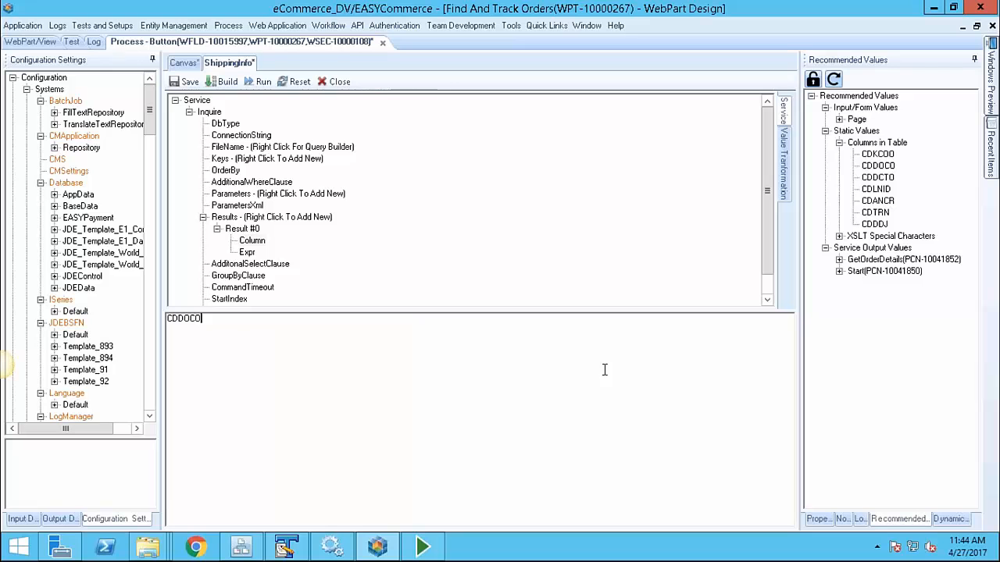
{"action": "key", "text": "ctrl+a"}
{"action": "left_click_drag", "start_coordinate": [875, 213], "coordinate": [585, 346]}
{"action": "left_click", "coordinate": [185, 82]}
{"action": "left_click", "coordinate": [499, 294]}
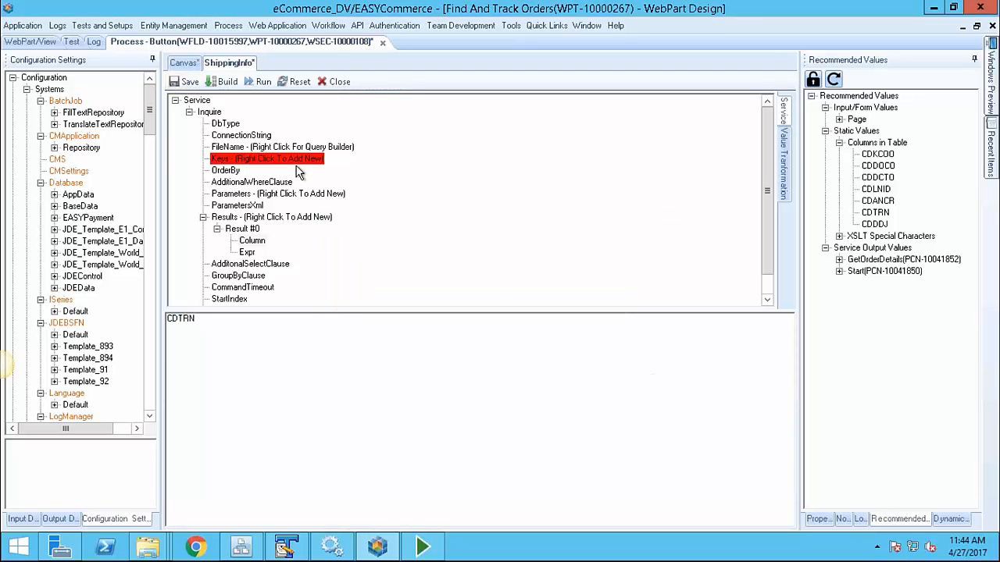
Add a Key on column CDDOCO whose value is the form field SHDOCO
{"action": "right_click", "coordinate": [298, 159]}
{"action": "left_click", "coordinate": [339, 167]}
{"action": "left_click", "coordinate": [252, 194]}
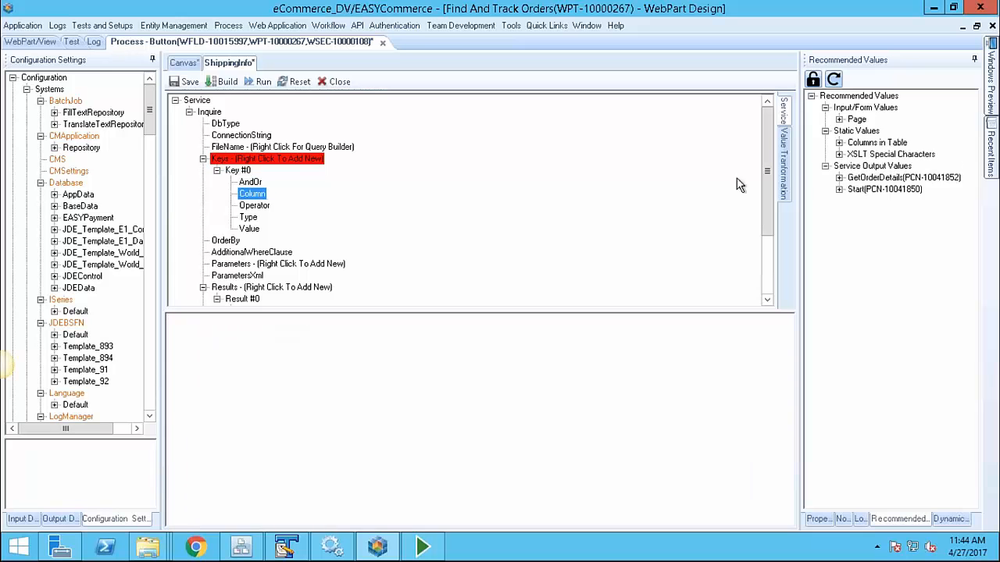
{"action": "left_click", "coordinate": [839, 142]}
{"action": "left_click", "coordinate": [877, 166]}
{"action": "left_click_drag", "start_coordinate": [877, 165], "coordinate": [614, 373]}
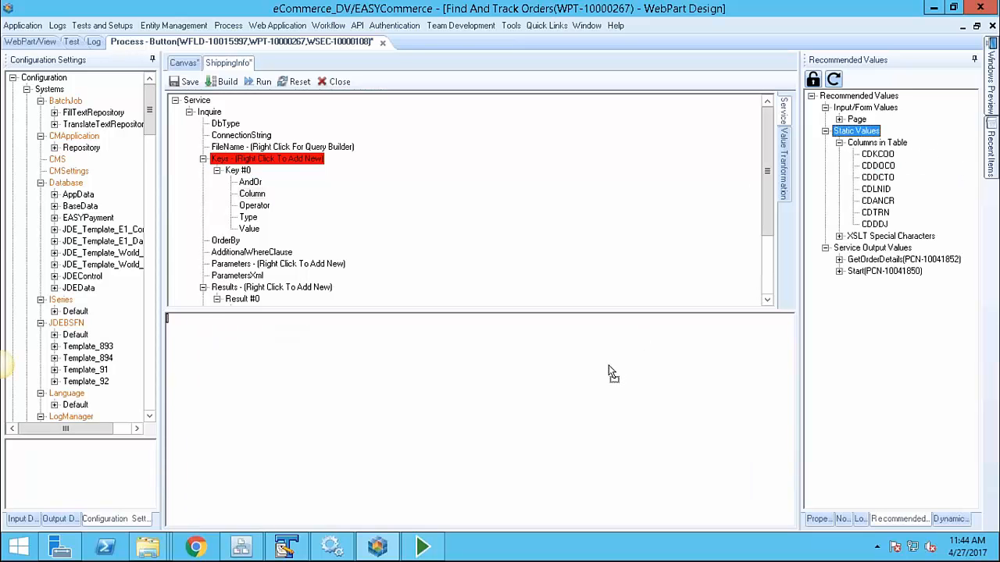
{"action": "left_click", "coordinate": [249, 228]}
{"action": "left_click", "coordinate": [839, 120]}
{"action": "left_click", "coordinate": [852, 131]}
{"action": "left_click", "coordinate": [897, 248]}
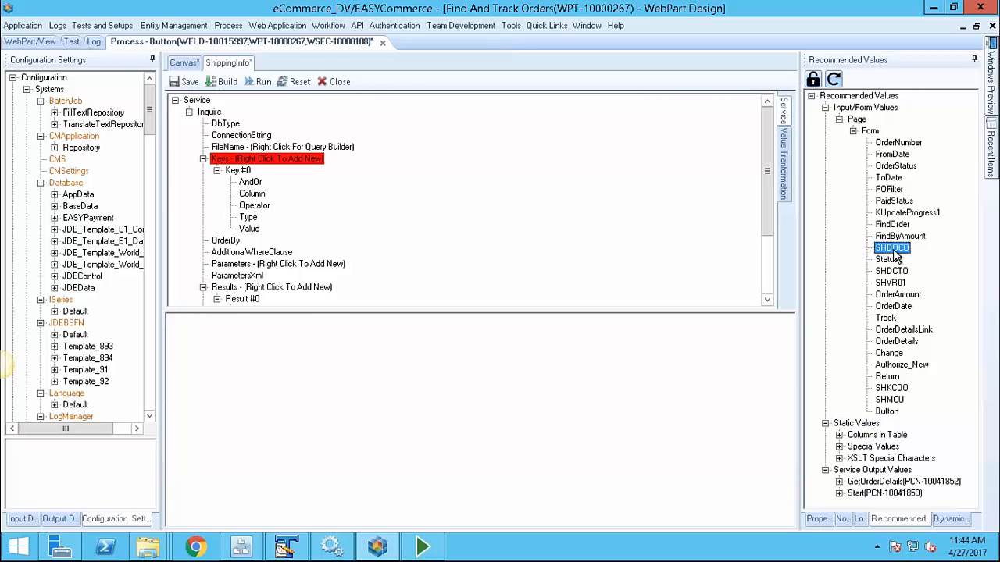
{"action": "left_click_drag", "start_coordinate": [892, 248], "coordinate": [548, 344]}
Save the ShippingInfo settings, return to the canvas, and save the process
{"action": "left_click", "coordinate": [187, 82]}
{"action": "left_click", "coordinate": [335, 82]}
{"action": "left_click", "coordinate": [190, 82]}
{"action": "left_click", "coordinate": [27, 229]}
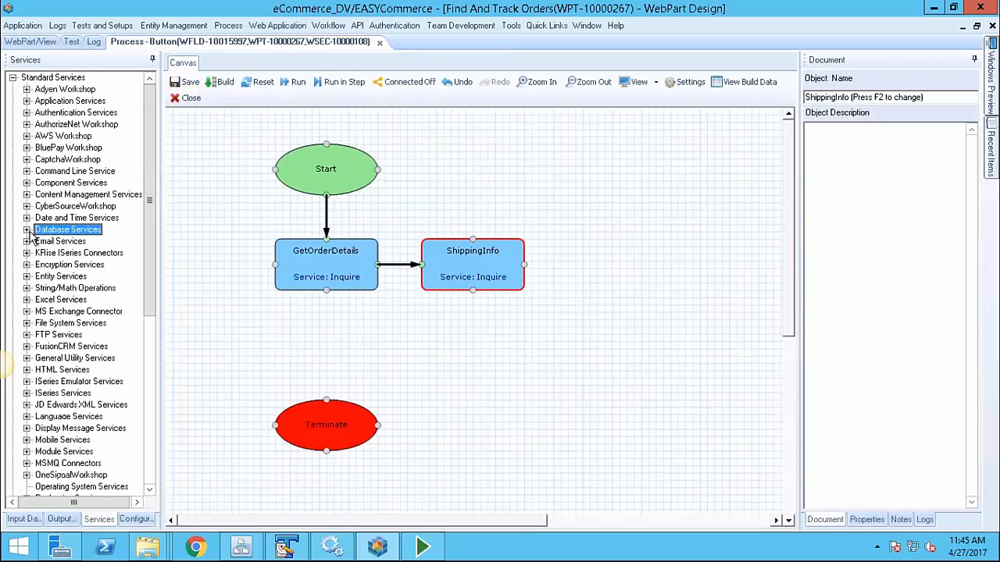
Add an Email Services SendEmail step after ShippingInfo on the canvas
{"action": "double_click", "coordinate": [69, 242]}
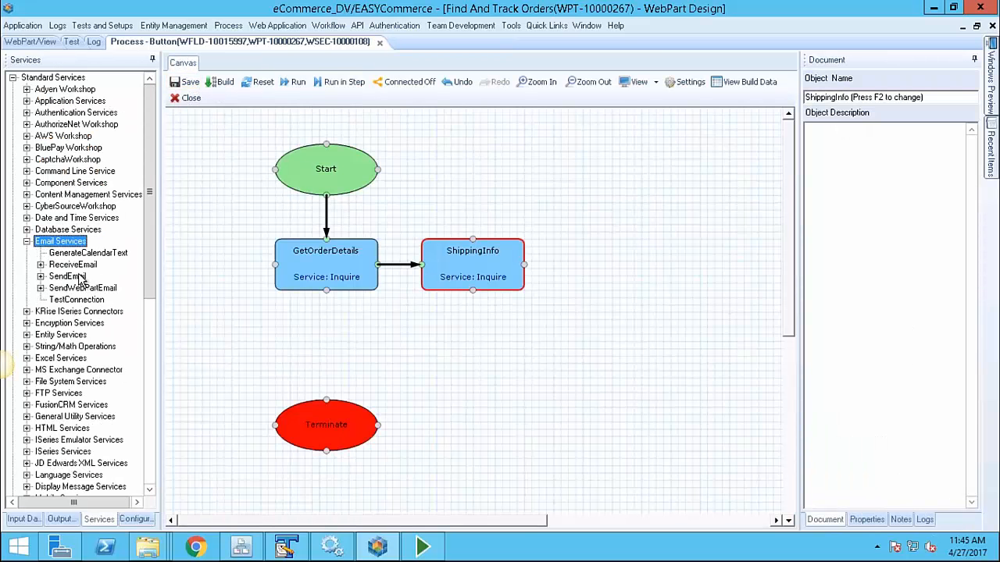
{"action": "double_click", "coordinate": [76, 279]}
{"action": "left_click_drag", "start_coordinate": [78, 289], "coordinate": [618, 273]}
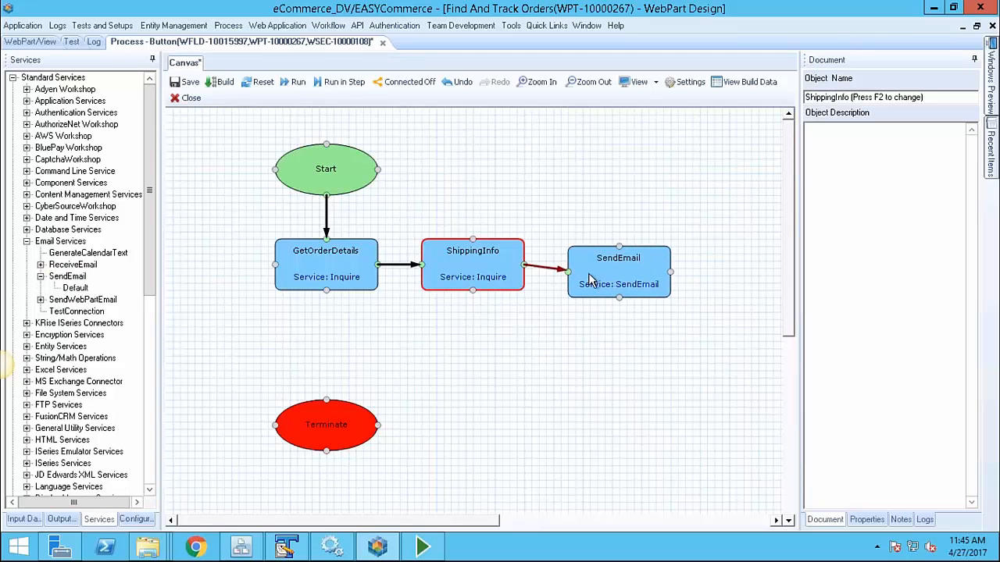
{"action": "double_click", "coordinate": [625, 270]}
Enter the recipient's e-mail address and the subject 'Test Email for Webinar'
{"action": "left_click", "coordinate": [218, 136]}
{"action": "left_click", "coordinate": [351, 376]}
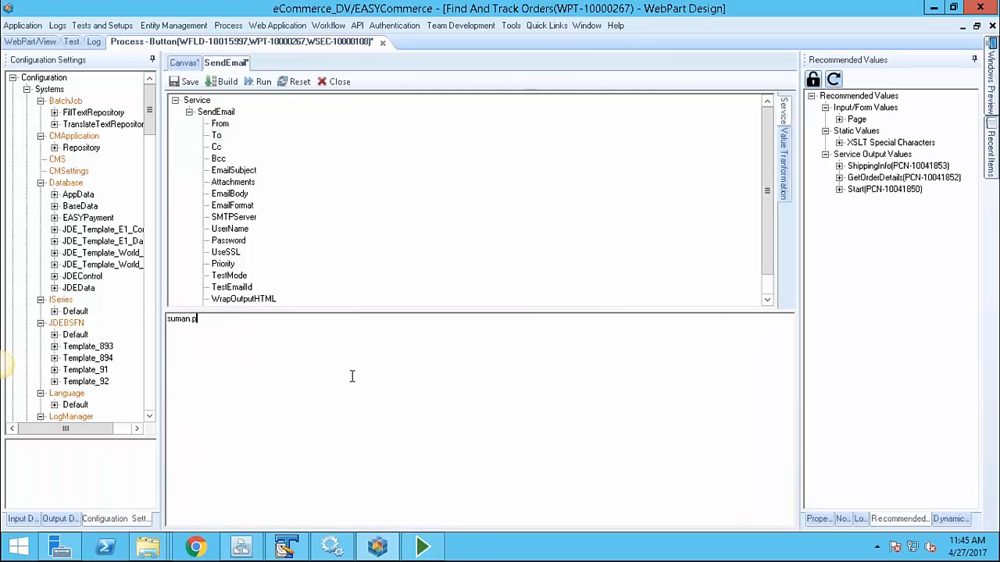
{"action": "left_click", "coordinate": [241, 181]}
{"action": "type", "text": "Test Email for Webinar"}
Write the e-mail body with Item # SDLITM, description SDDSC1, and Tracking # CDTRN
{"action": "left_click", "coordinate": [234, 193]}
{"action": "left_click", "coordinate": [330, 341]}
{"action": "type", "text": "Item #:"}
{"action": "left_click", "coordinate": [840, 178]}
{"action": "left_click_drag", "start_coordinate": [871, 190], "coordinate": [688, 340]}
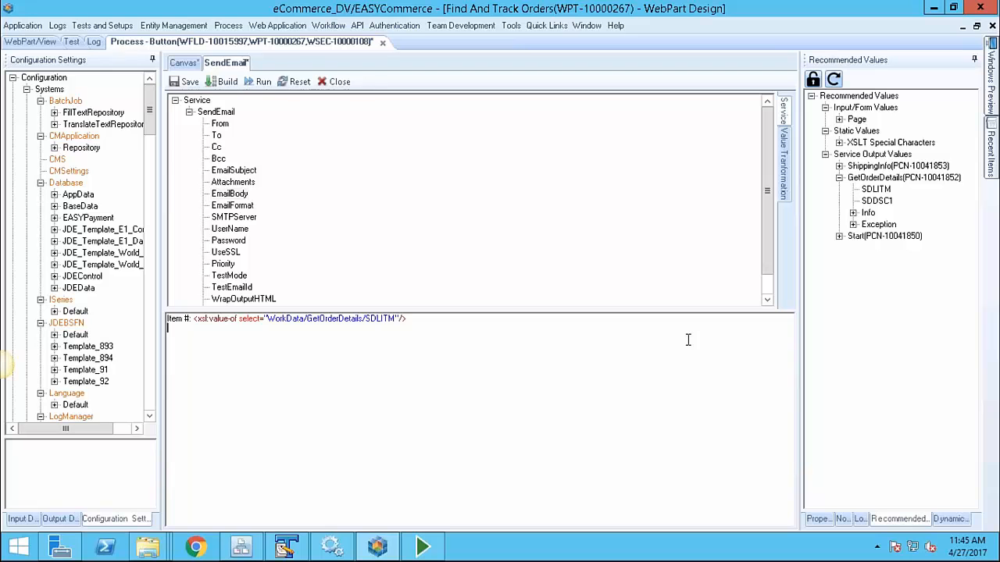
{"action": "type", "text": "Desc L"}
{"action": "left_click_drag", "start_coordinate": [876, 200], "coordinate": [516, 413]}
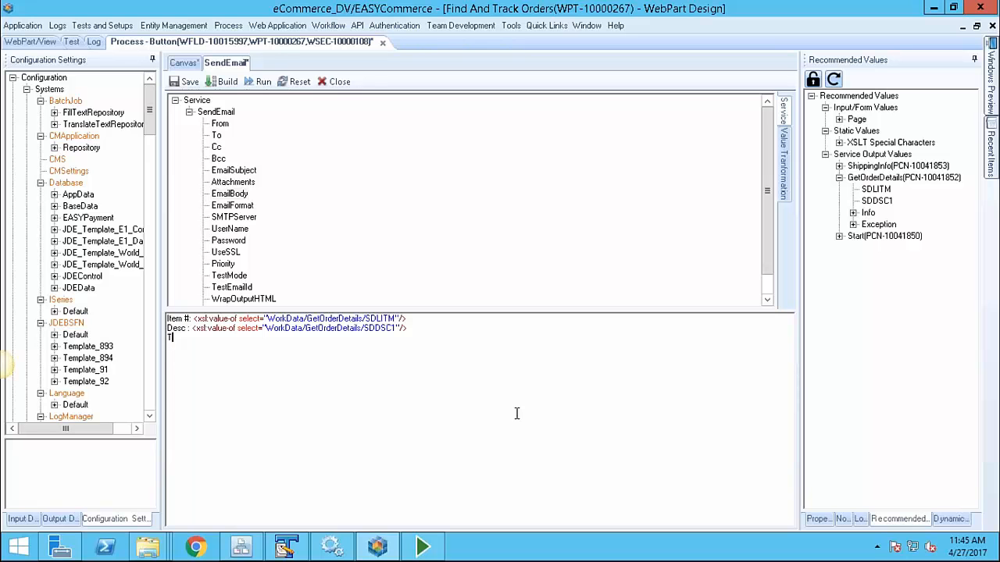
{"action": "type", "text": "Tracking #:"}
{"action": "left_click", "coordinate": [839, 166]}
{"action": "left_click_drag", "start_coordinate": [869, 188], "coordinate": [212, 338]}
Connect SendEmail to Terminate, save the process, and reload the orders list
{"action": "left_click", "coordinate": [334, 82]}
{"action": "left_click_drag", "start_coordinate": [477, 399], "coordinate": [586, 368]}
{"action": "left_click_drag", "start_coordinate": [626, 290], "coordinate": [582, 339]}
{"action": "left_click_drag", "start_coordinate": [592, 368], "coordinate": [642, 366]}
{"action": "left_click", "coordinate": [188, 82]}
{"action": "left_click", "coordinate": [358, 255]}
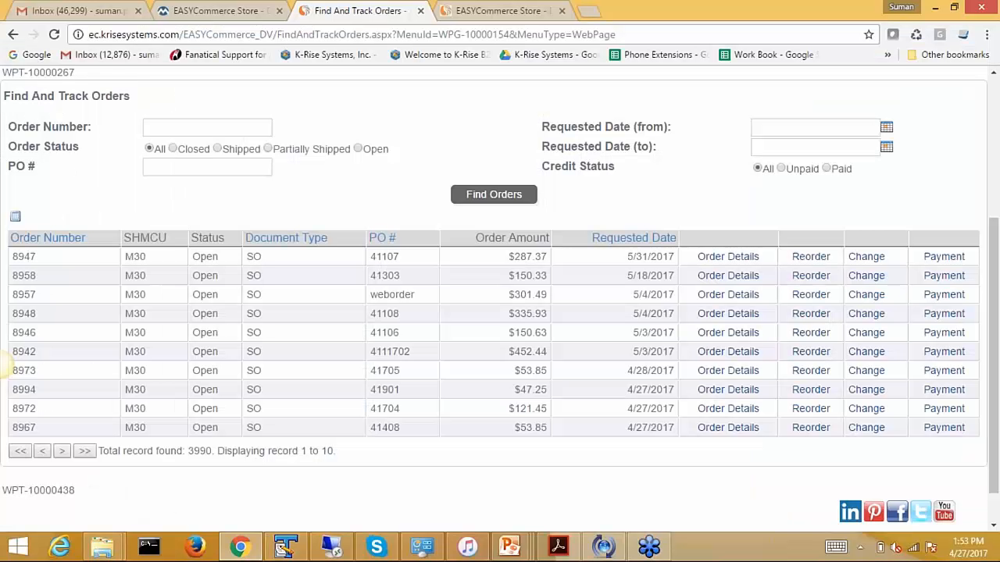
{"action": "left_click", "coordinate": [493, 194]}
Send a Contact Rep request for an order, then switch to the mail inbox
{"action": "left_click", "coordinate": [879, 279]}
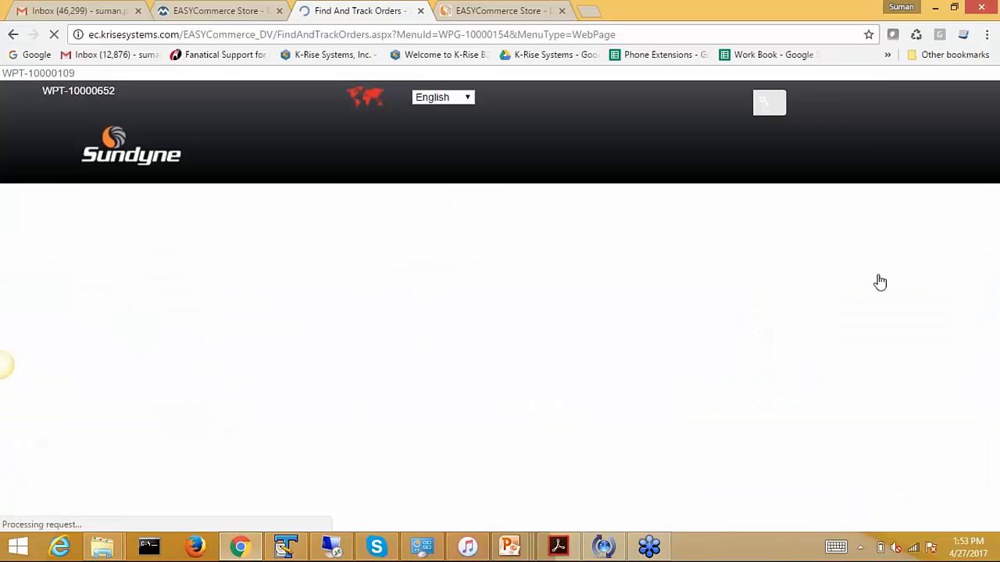
{"action": "left_click", "coordinate": [894, 266]}
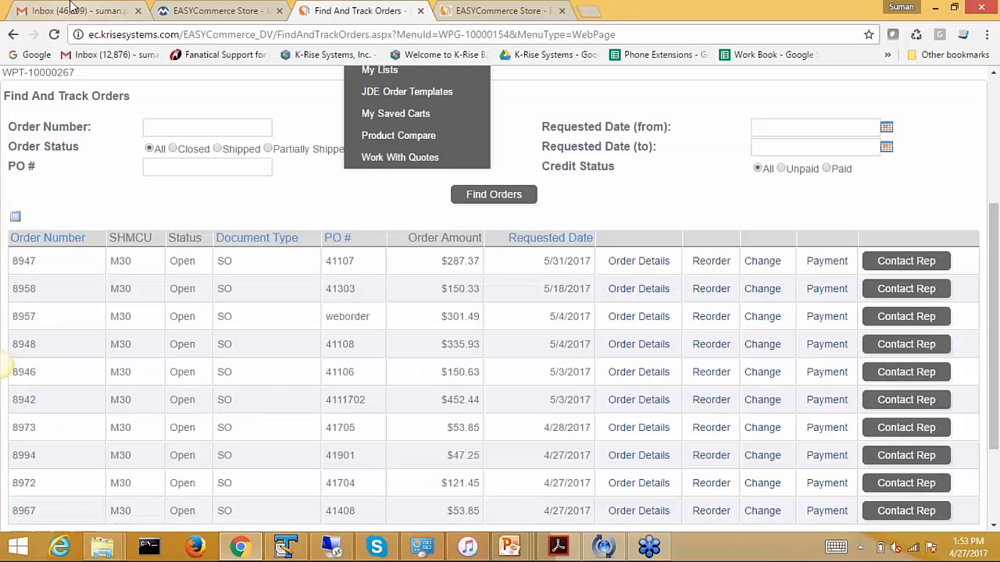
{"action": "left_click", "coordinate": [62, 9]}
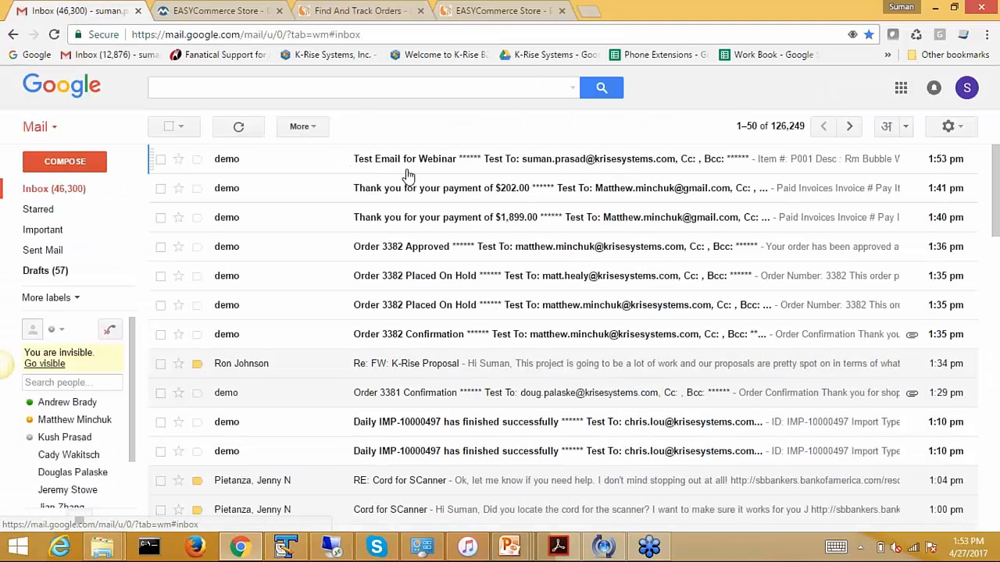
Open the newest Test Email for Webinar and review its item description
{"action": "left_click", "coordinate": [430, 164]}
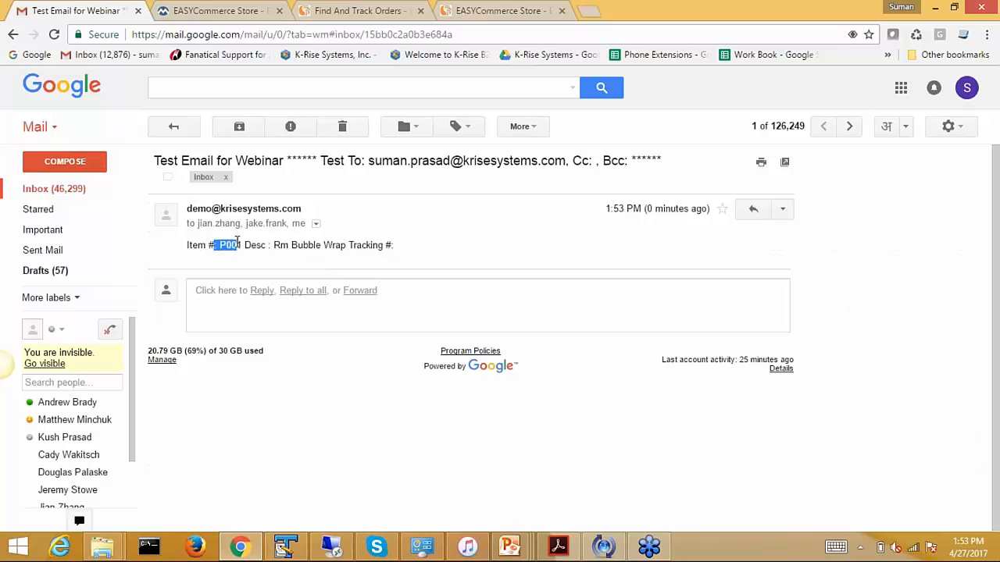
{"action": "left_click_drag", "start_coordinate": [274, 246], "coordinate": [402, 263]}
{"action": "left_click", "coordinate": [415, 207]}
Check the DV Find And Track Orders page, then return to the remote process design
{"action": "left_click", "coordinate": [356, 10]}
{"action": "left_click_drag", "start_coordinate": [260, 34], "coordinate": [272, 35]}
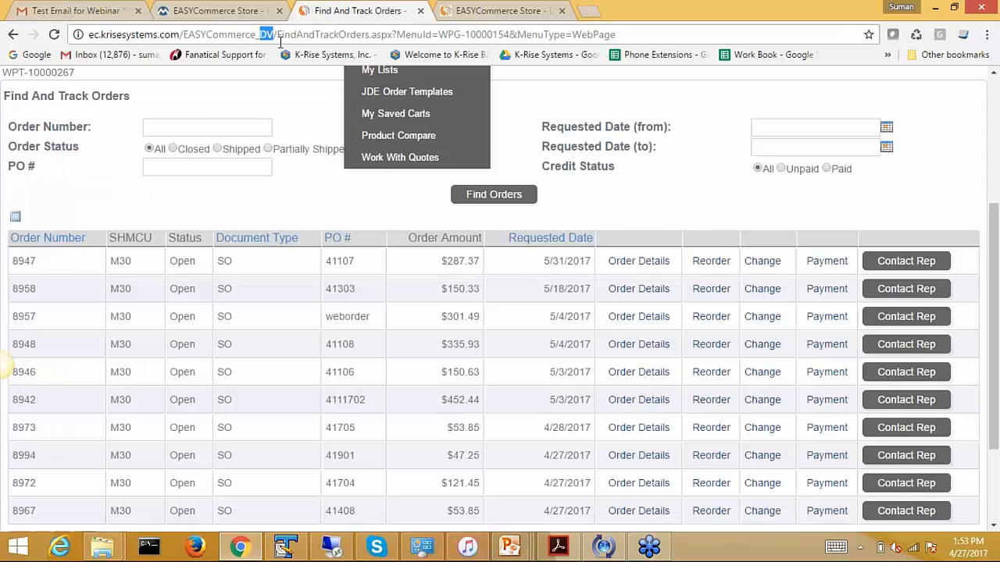
{"action": "left_click", "coordinate": [348, 213]}
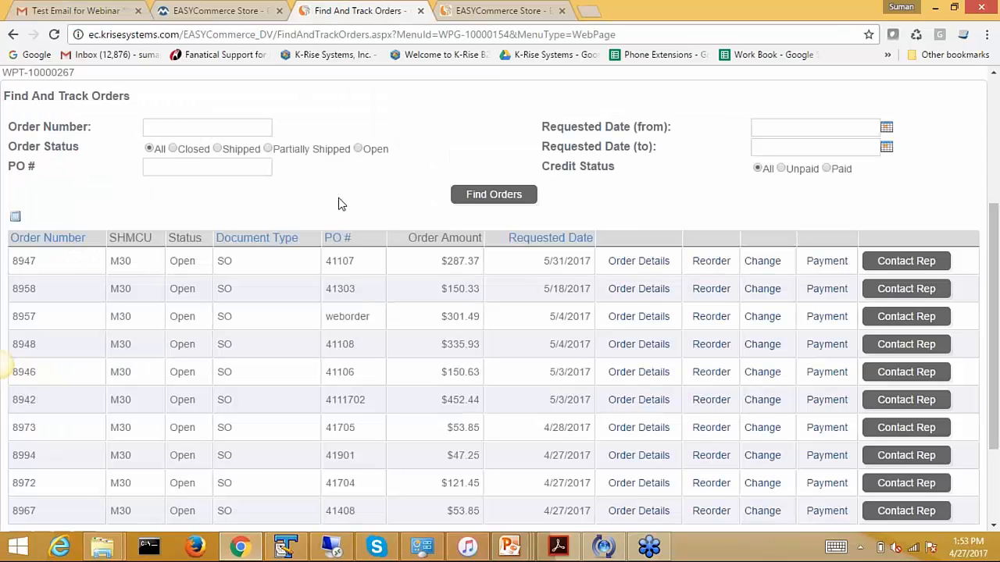
{"action": "left_click", "coordinate": [335, 548]}
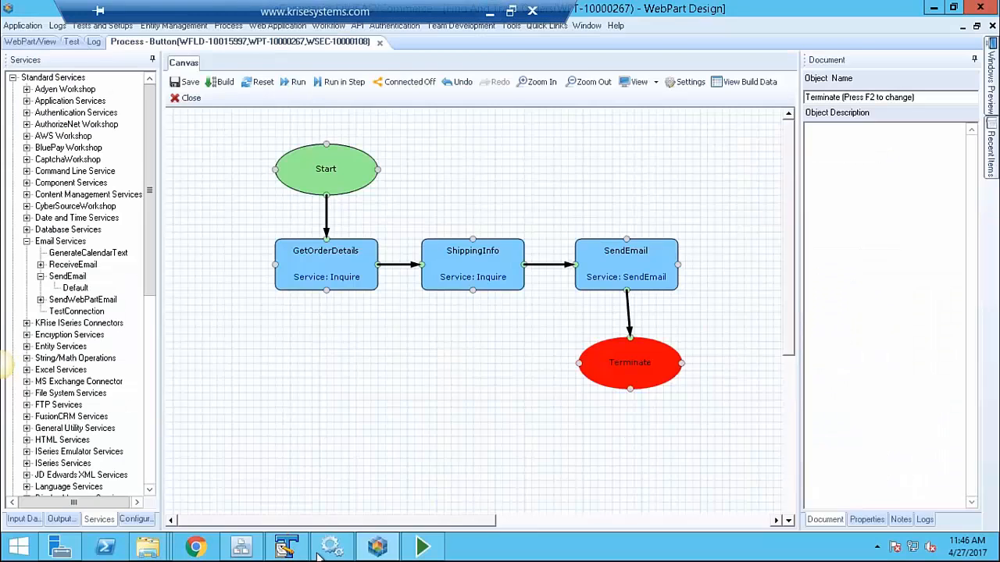
Refresh the CMS Repository and promote webpart WPT-10000267 from DV to QA
{"action": "left_click", "coordinate": [240, 547]}
{"action": "left_click", "coordinate": [898, 96]}
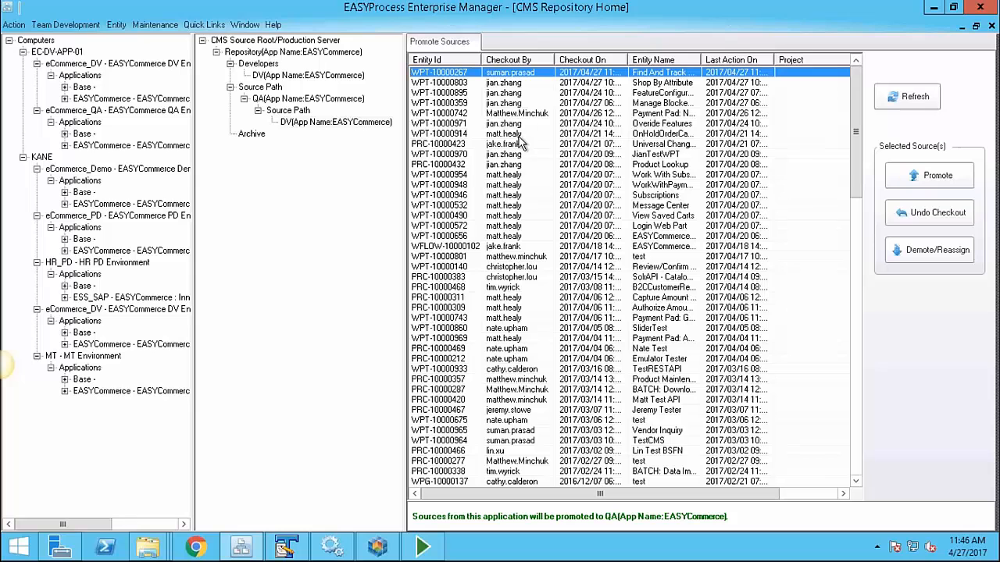
{"action": "left_click", "coordinate": [910, 183]}
{"action": "left_click", "coordinate": [582, 378]}
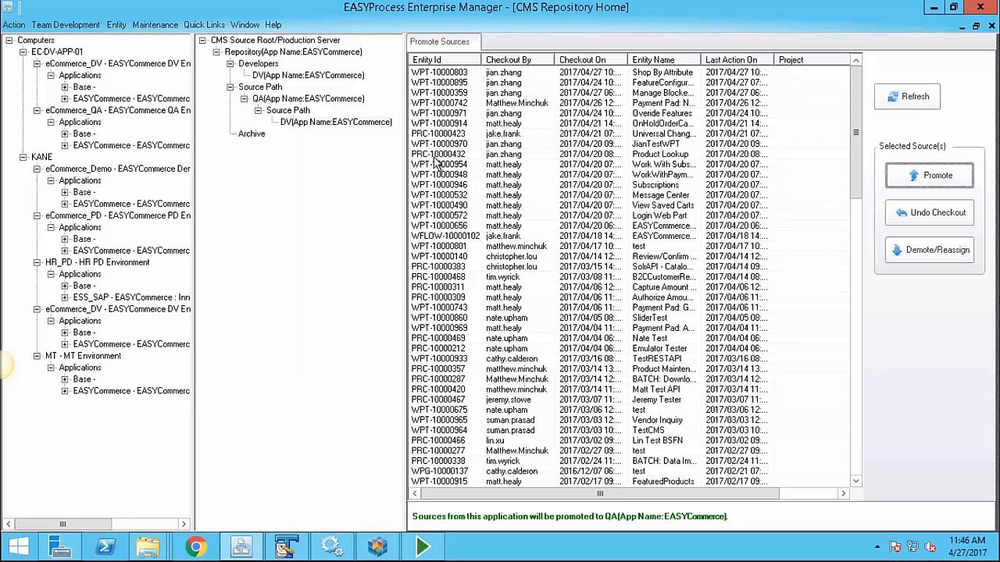
Promote WPT-10000267 onward from QA to PD, then return to the local browser
{"action": "left_click", "coordinate": [313, 99]}
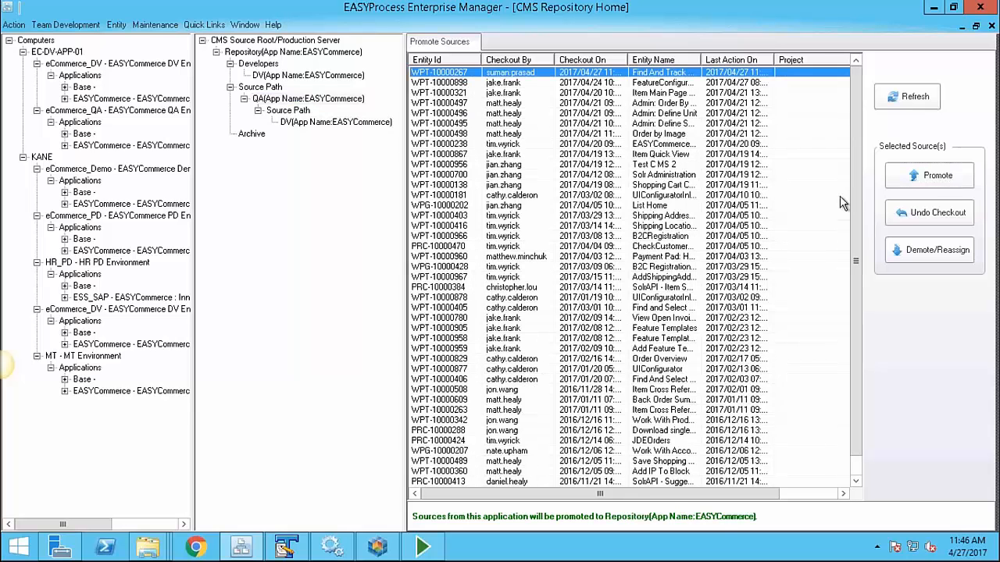
{"action": "left_click", "coordinate": [933, 176]}
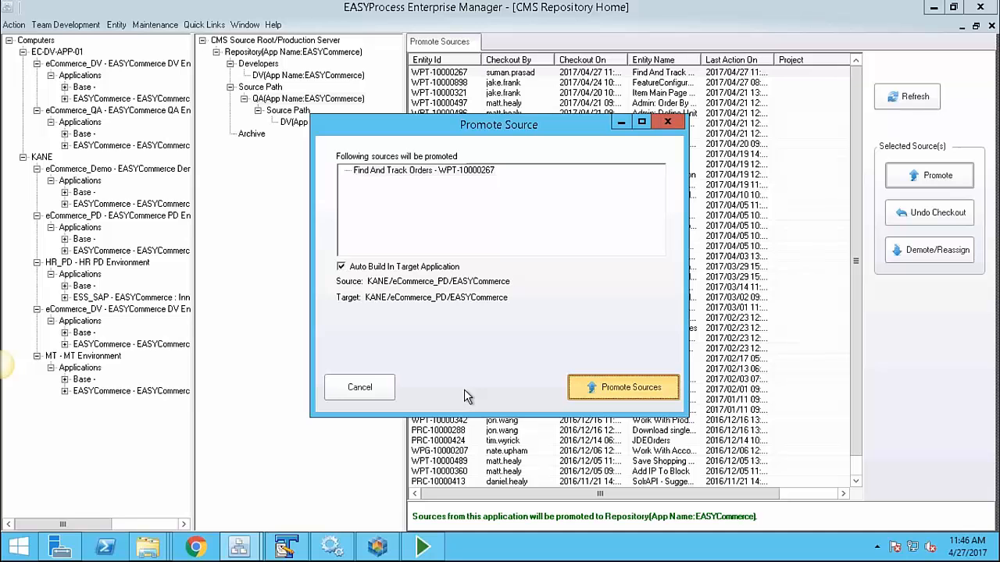
{"action": "mouse_move", "coordinate": [642, 4]}
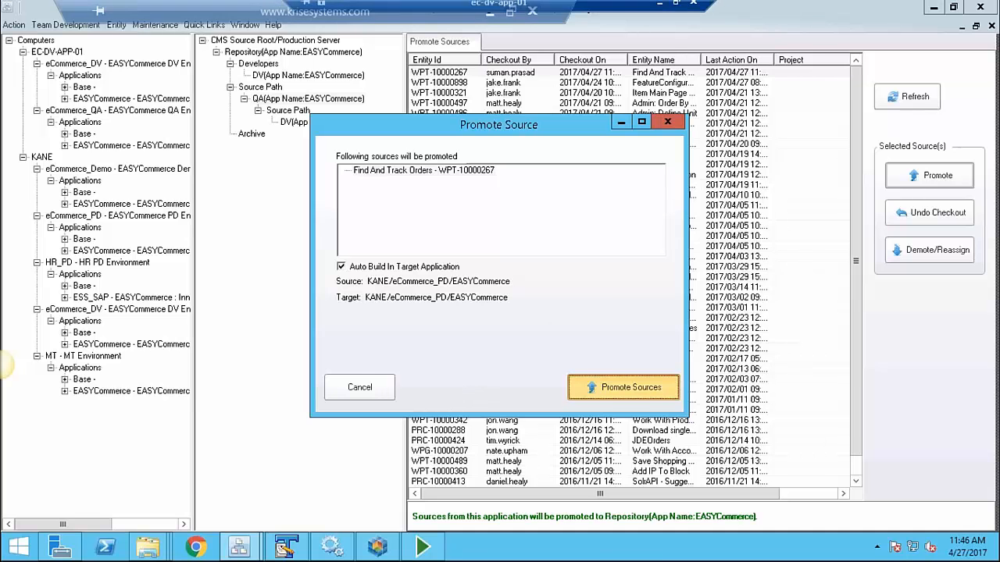
{"action": "left_click", "coordinate": [489, 12]}
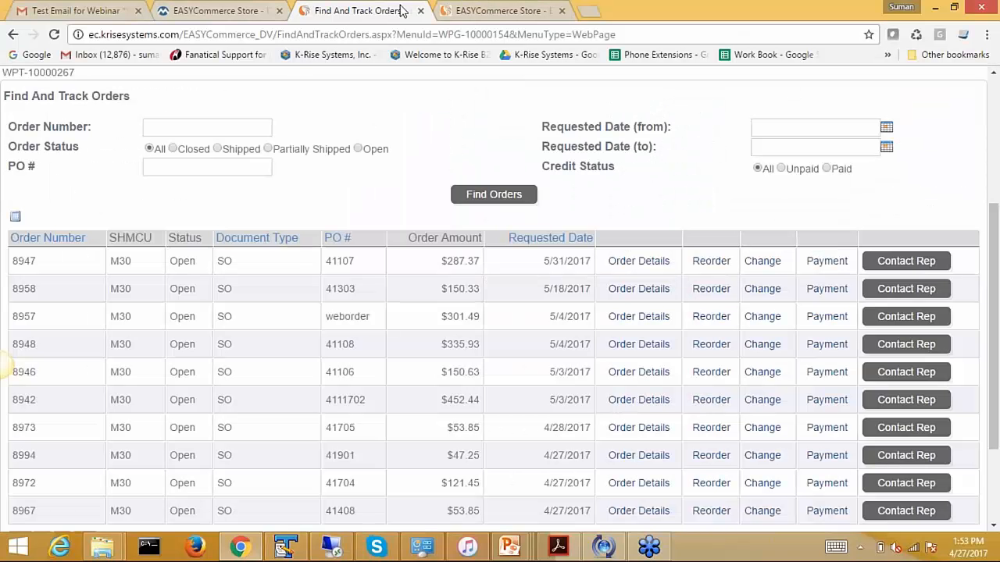
Sign in to the PD store with the saved user name and open Find And Track Orders
{"action": "left_click", "coordinate": [207, 12]}
{"action": "left_click", "coordinate": [835, 172]}
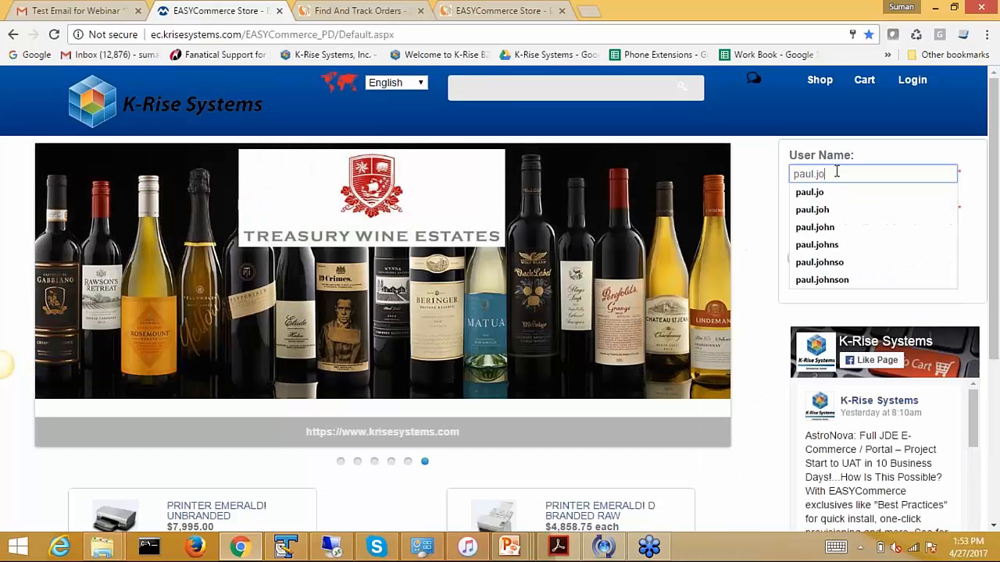
{"action": "left_click", "coordinate": [840, 281]}
{"action": "left_click", "coordinate": [819, 239]}
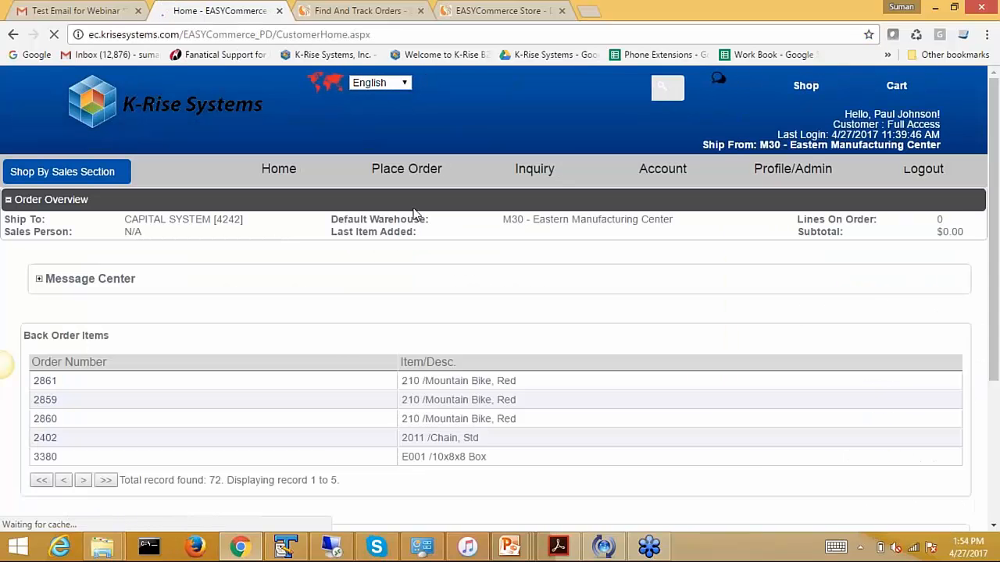
{"action": "mouse_move", "coordinate": [535, 169]}
{"action": "left_click", "coordinate": [547, 200]}
{"action": "scroll", "coordinate": [402, 297], "scroll_direction": "down", "scroll_amount": 2}
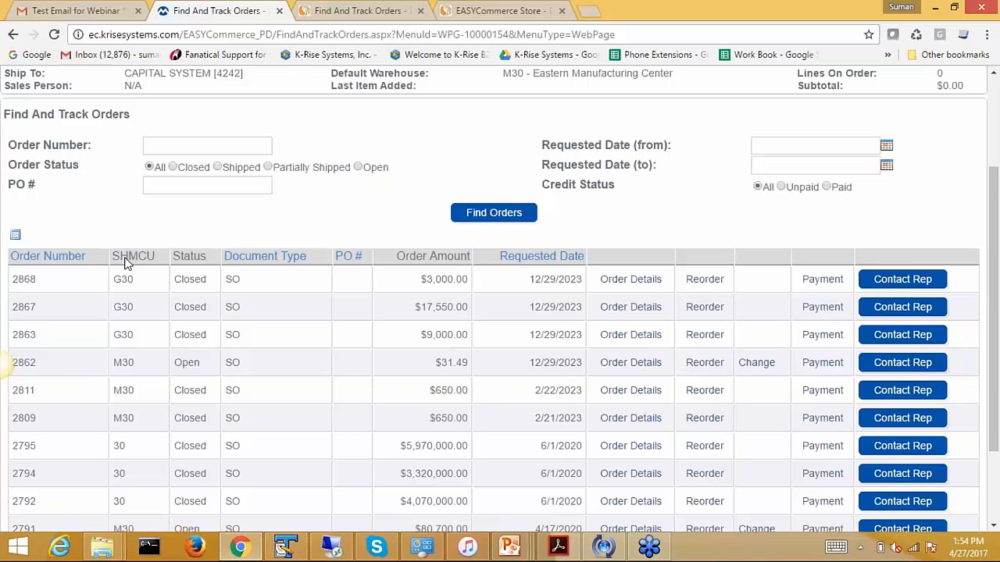
Send a Contact Rep request for the first order and open the resulting email
{"action": "left_click", "coordinate": [890, 282]}
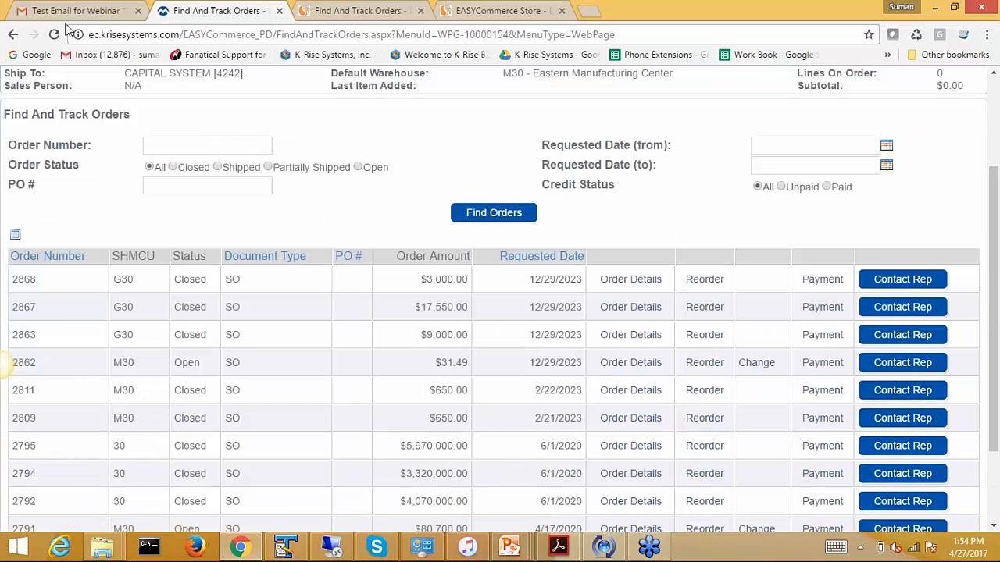
{"action": "left_click", "coordinate": [76, 10]}
{"action": "left_click", "coordinate": [72, 191]}
{"action": "left_click", "coordinate": [343, 156]}
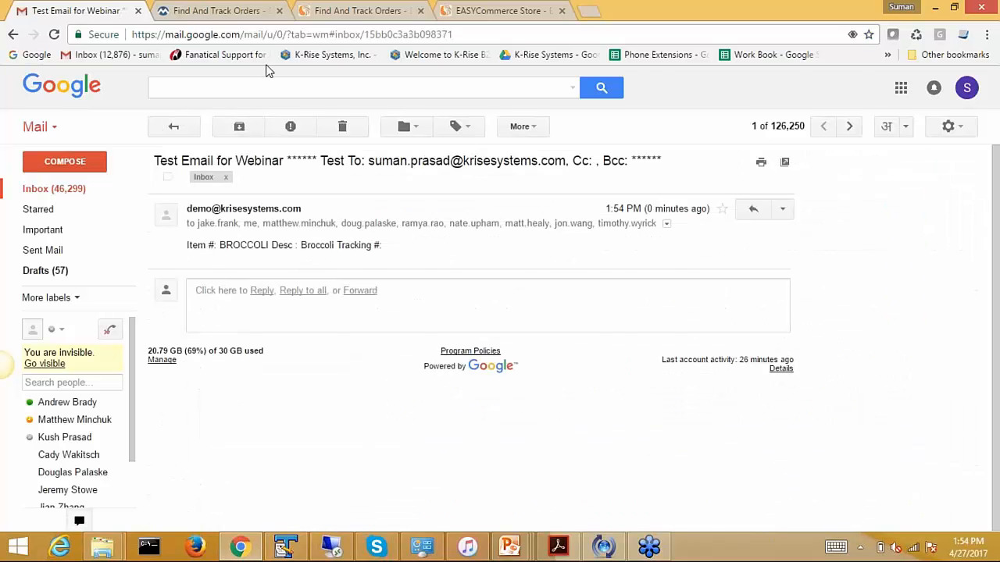
Search Find And Track Orders for a single order number, then go to mail
{"action": "left_click", "coordinate": [218, 10]}
{"action": "left_click", "coordinate": [179, 146]}
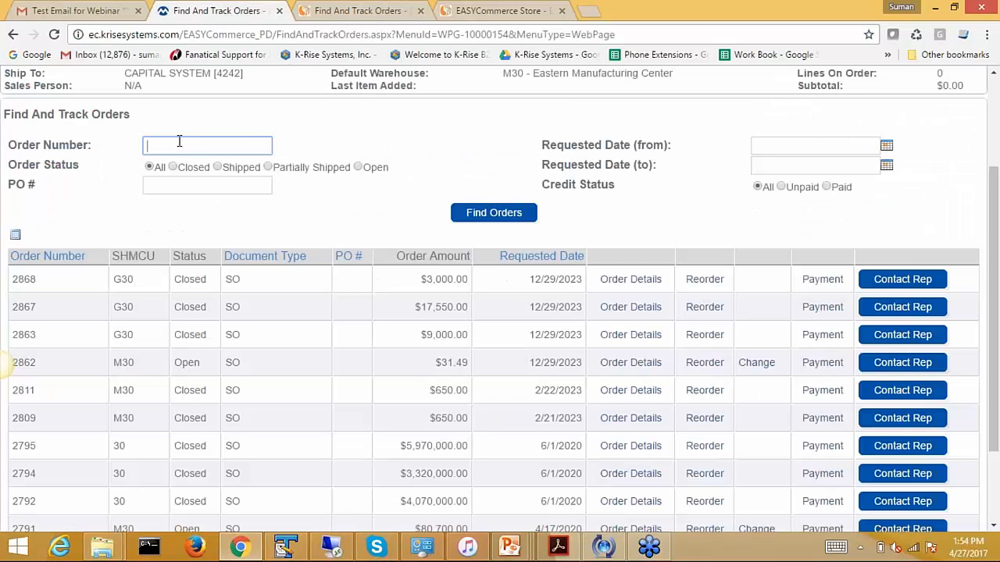
{"action": "type", "text": "3300"}
{"action": "left_click", "coordinate": [478, 214]}
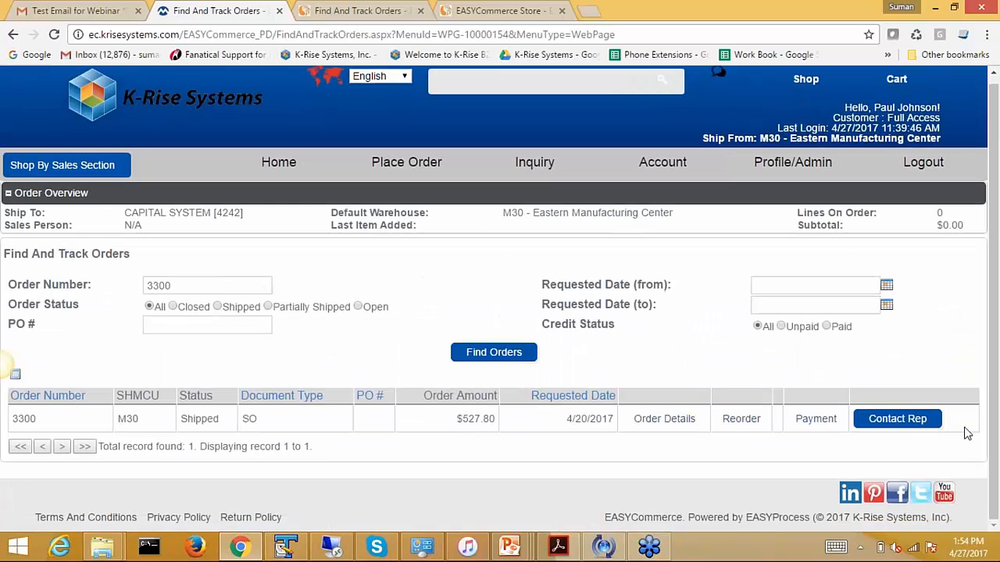
{"action": "left_click", "coordinate": [67, 8]}
Open the new M001 Packing Tape test email, select its tracking number, return to results
{"action": "left_click", "coordinate": [67, 190]}
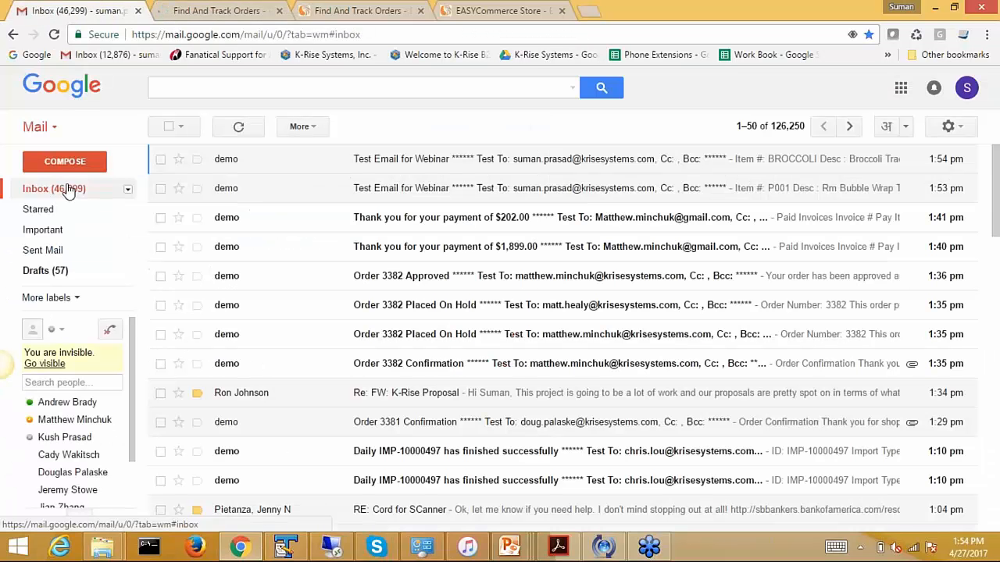
{"action": "left_click", "coordinate": [388, 159]}
{"action": "double_click", "coordinate": [388, 245]}
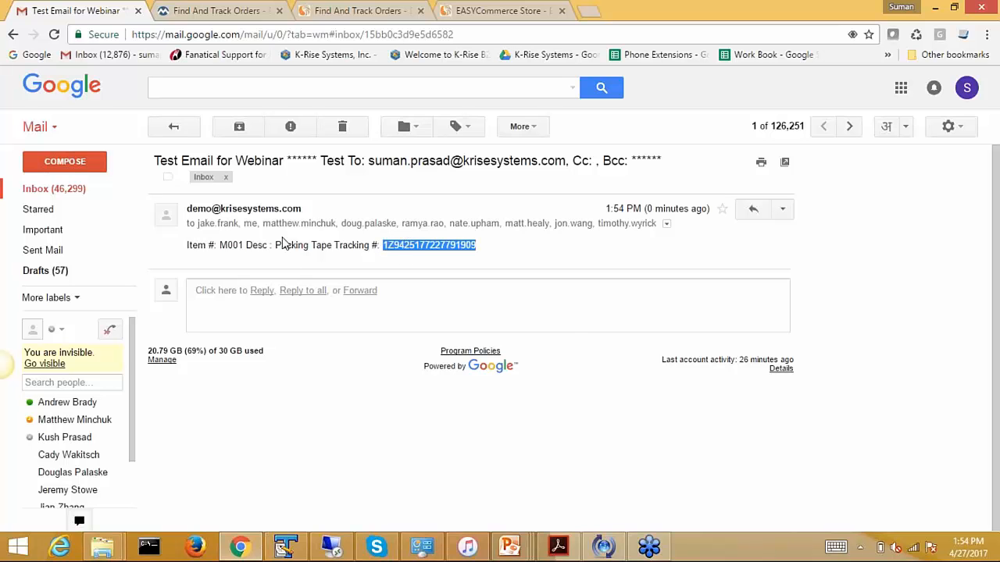
{"action": "left_click", "coordinate": [199, 10]}
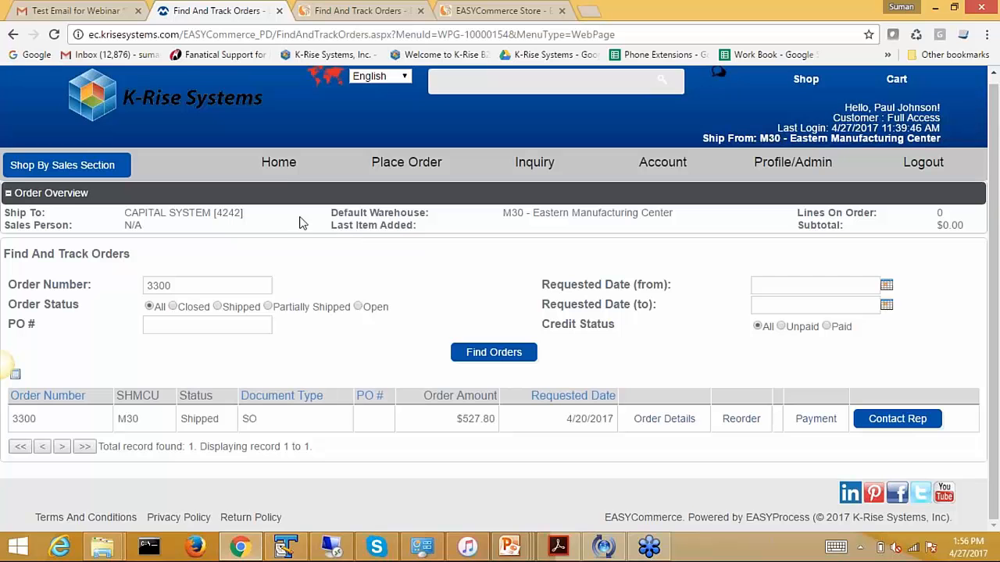
Return to the Customer Home page showing 72 back-order items, then dismiss the tray popup
{"action": "left_click", "coordinate": [283, 168]}
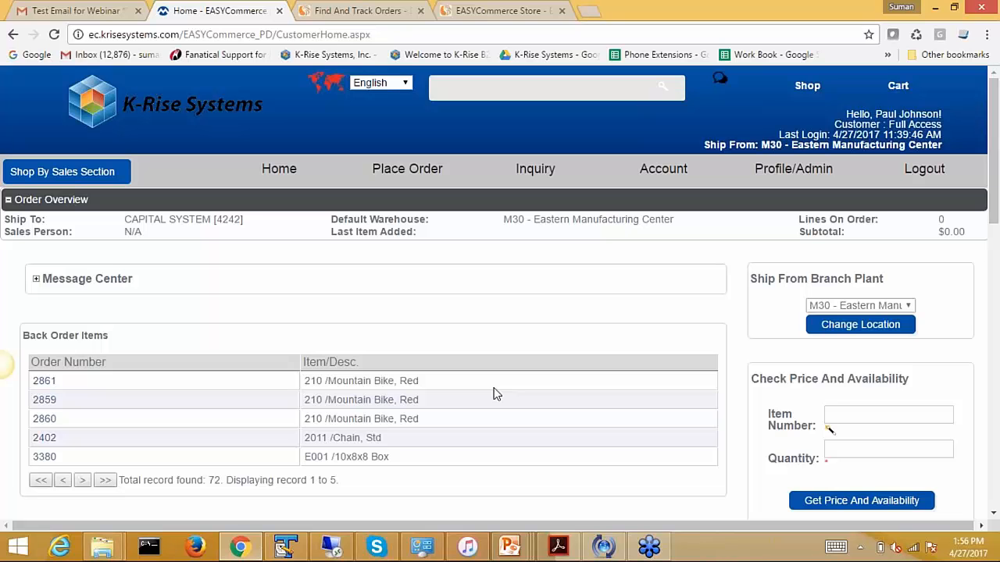
{"action": "scroll", "coordinate": [547, 475], "scroll_direction": "down", "scroll_amount": 1}
{"action": "left_click", "coordinate": [860, 548]}
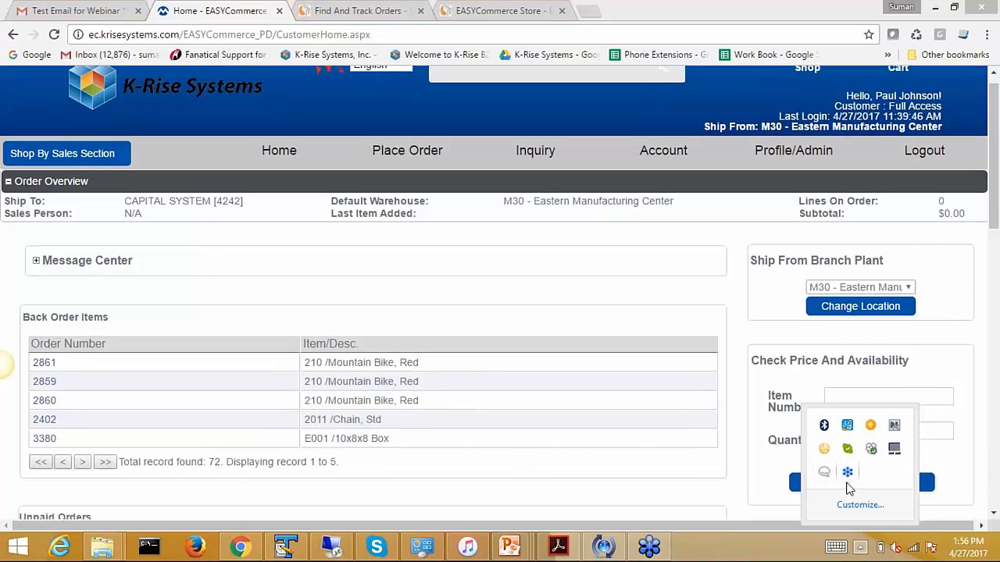
{"action": "left_click", "coordinate": [762, 534]}
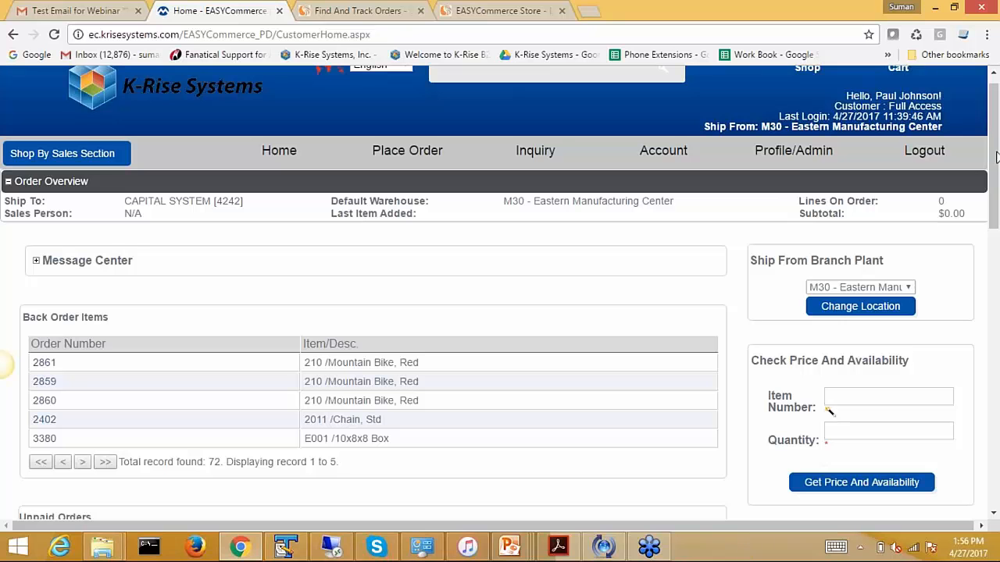